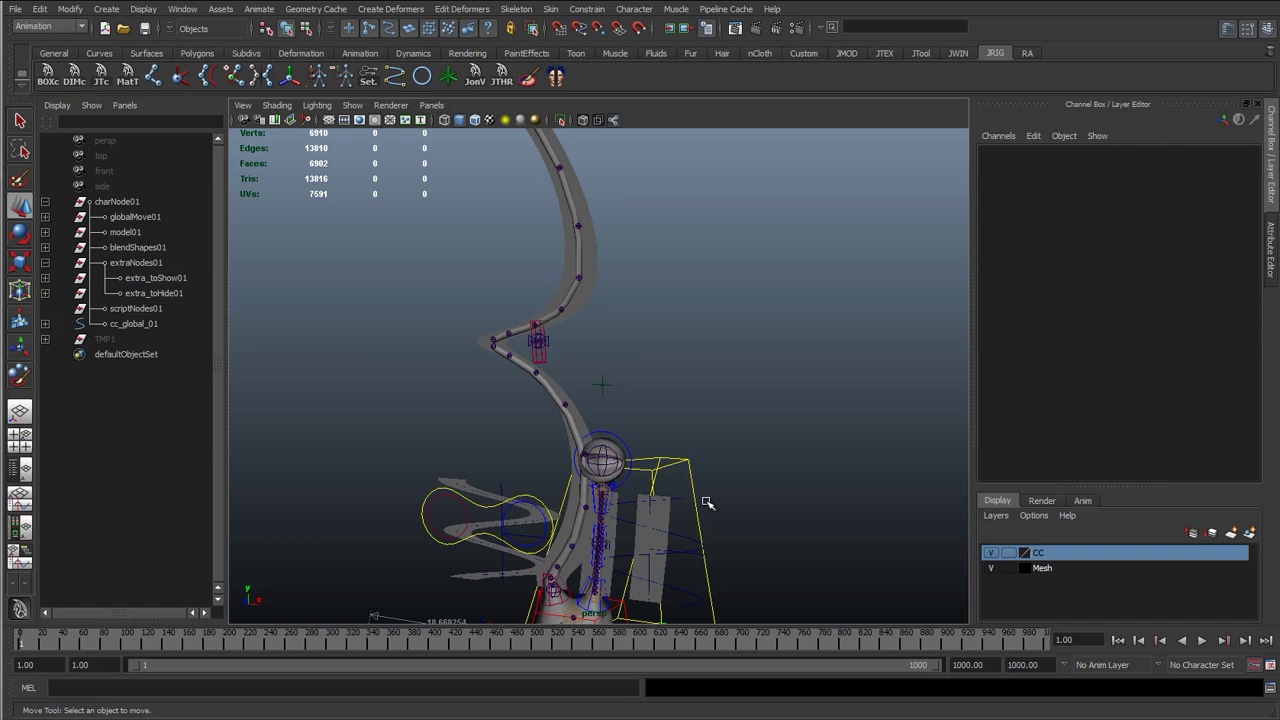
# Step: Try moving the left eye control up and outward to stretch the left antenna, and undo the move
pyautogui.keyDown('alt'); pyautogui.moveTo(673, 505); pyautogui.dragTo(694, 286, button='middle'); pyautogui.keyUp('alt')
pyautogui.keyDown('alt'); pyautogui.moveTo(694, 286); pyautogui.dragTo(806, 246, button='right'); pyautogui.keyUp('alt')
pyautogui.keyDown('alt'); pyautogui.moveTo(806, 246); pyautogui.dragTo(756, 362, button='middle'); pyautogui.keyUp('alt')
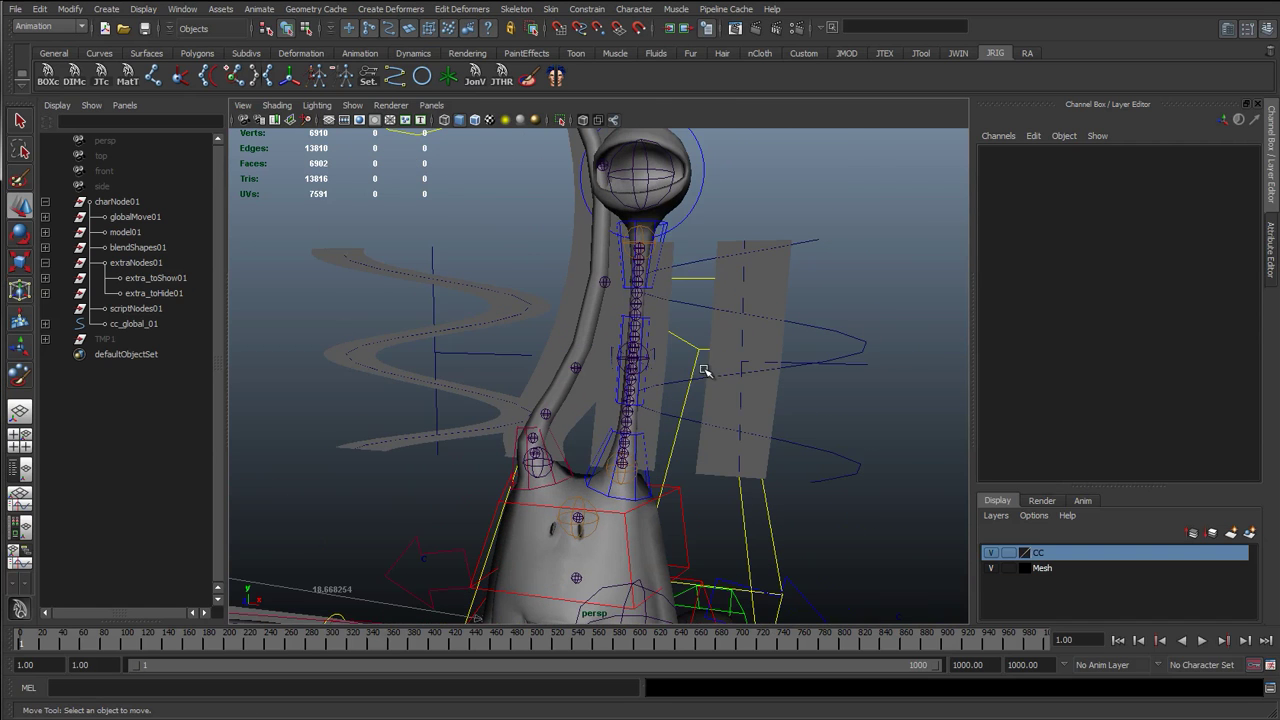
pyautogui.click(662, 242)
pyautogui.keyDown('alt'); pyautogui.moveTo(676, 206); pyautogui.dragTo(703, 277); pyautogui.keyUp('alt')
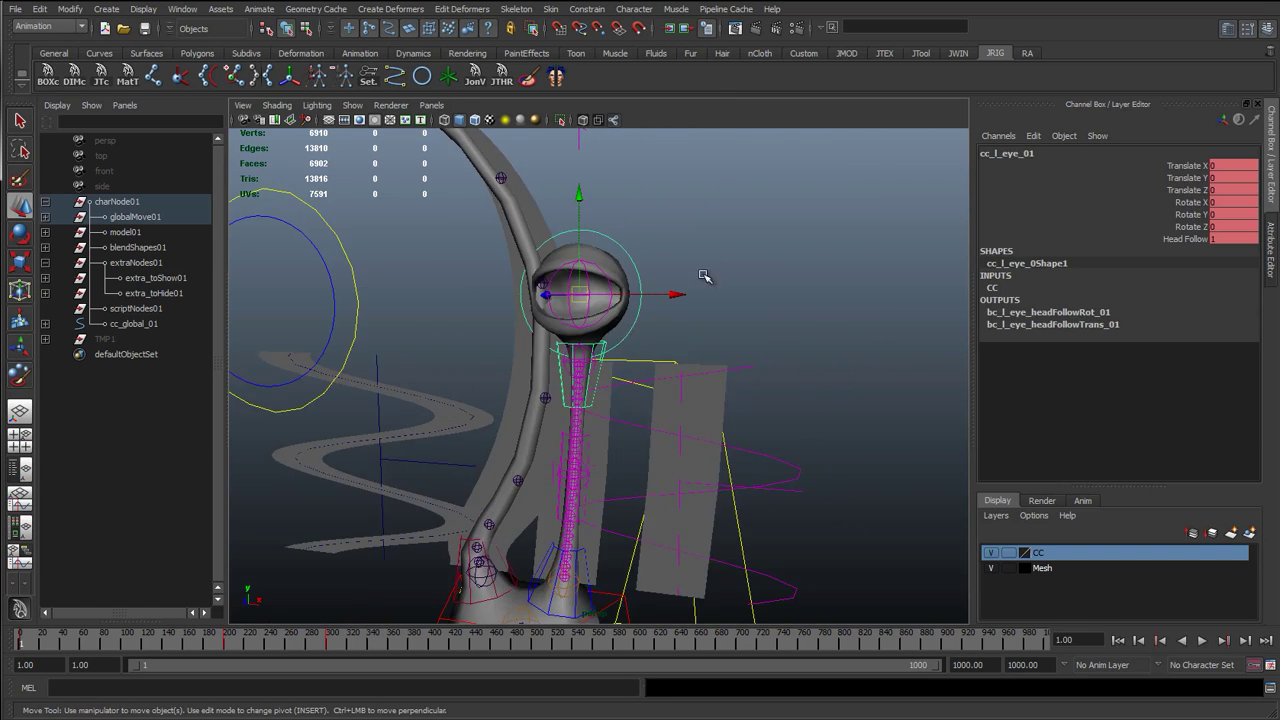
pyautogui.click(640, 265)
pyautogui.click(636, 264)
pyautogui.keyDown('alt'); pyautogui.moveTo(636, 264); pyautogui.dragTo(587, 330, button='right'); pyautogui.keyUp('alt')
pyautogui.moveTo(587, 330); pyautogui.dragTo(941, 93)
pyautogui.keyDown('alt'); pyautogui.moveTo(831, 364); pyautogui.dragTo(697, 360, button='right'); pyautogui.keyUp('alt')
pyautogui.keyDown('alt'); pyautogui.moveTo(697, 360); pyautogui.dragTo(724, 426, button='middle'); pyautogui.keyUp('alt')
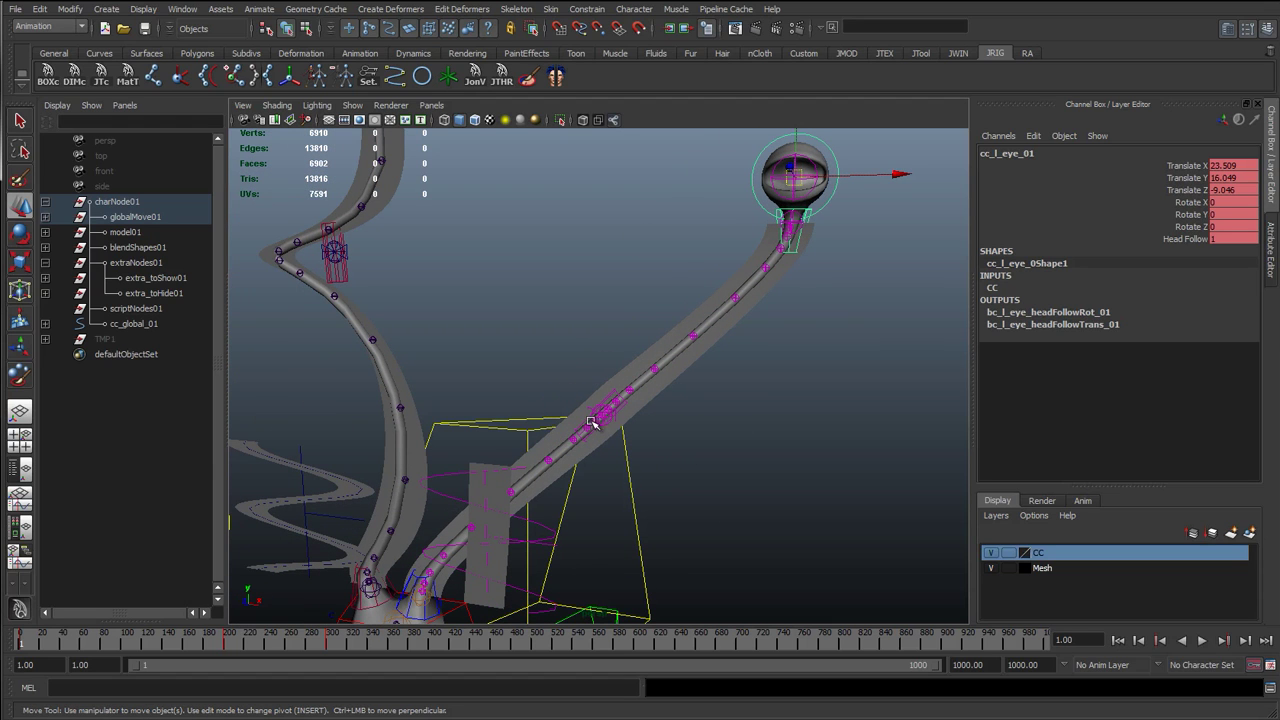
pyautogui.hotkey('ctrl', 'z')
pyautogui.keyDown('alt'); pyautogui.moveTo(666, 427); pyautogui.dragTo(480, 437, button='right'); pyautogui.keyUp('alt')
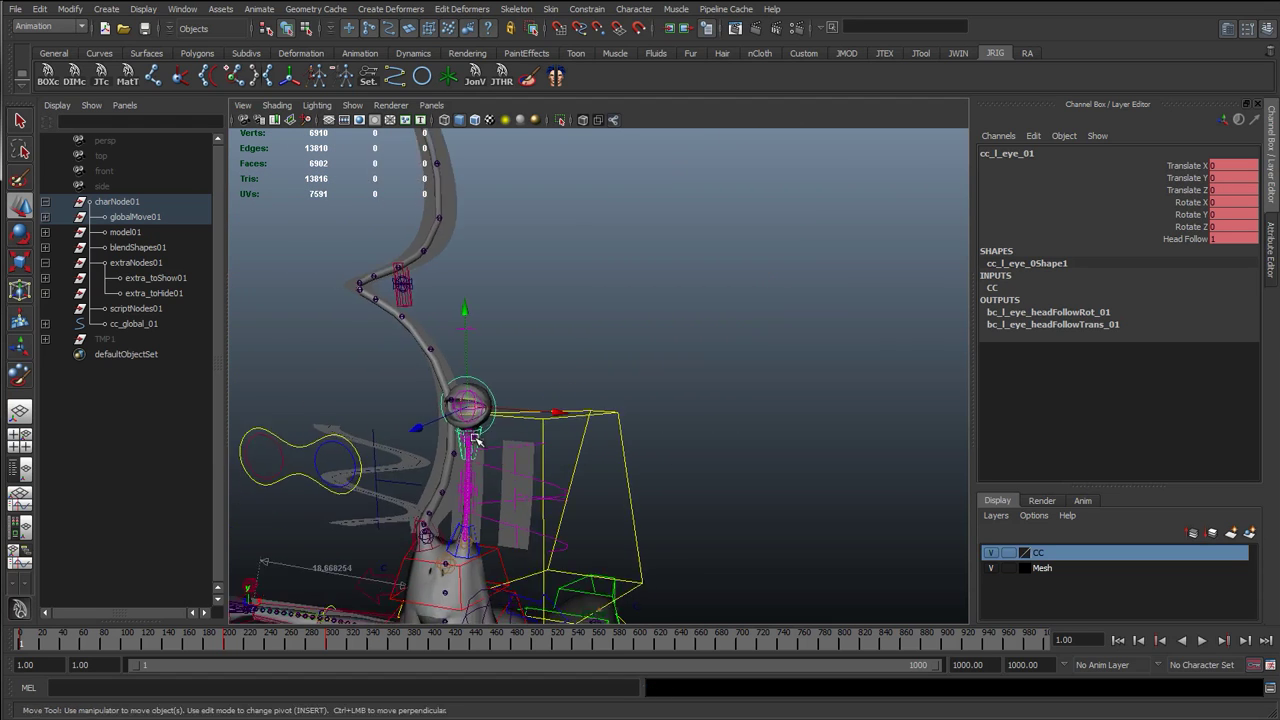
# Step: Try moving the left eye control once more from a closer front view, and undo the move
pyautogui.keyDown('alt'); pyautogui.moveTo(489, 497); pyautogui.dragTo(609, 374, button='middle'); pyautogui.keyUp('alt')
pyautogui.keyDown('alt'); pyautogui.moveTo(607, 297); pyautogui.dragTo(578, 365, button='middle'); pyautogui.keyUp('alt')
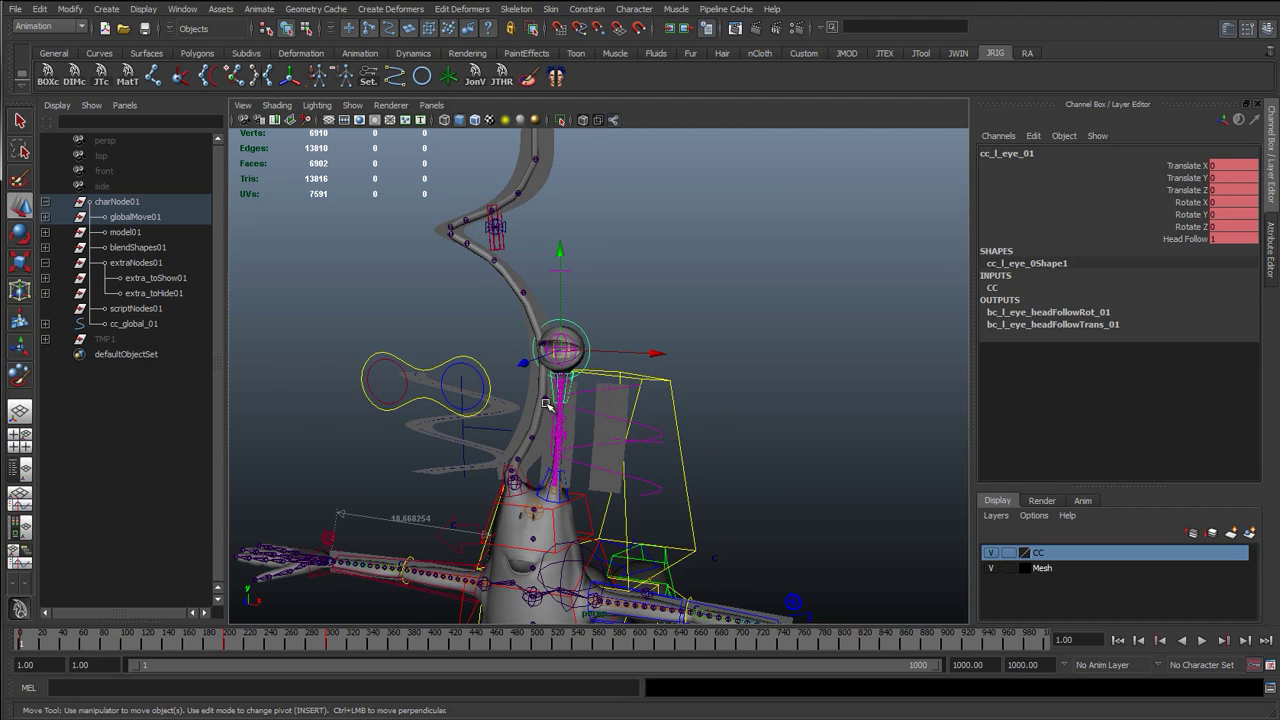
pyautogui.keyDown('alt'); pyautogui.moveTo(548, 405); pyautogui.dragTo(650, 384, button='right'); pyautogui.keyUp('alt')
pyautogui.keyDown('alt'); pyautogui.moveTo(541, 361); pyautogui.dragTo(636, 361, button='middle'); pyautogui.keyUp('alt')
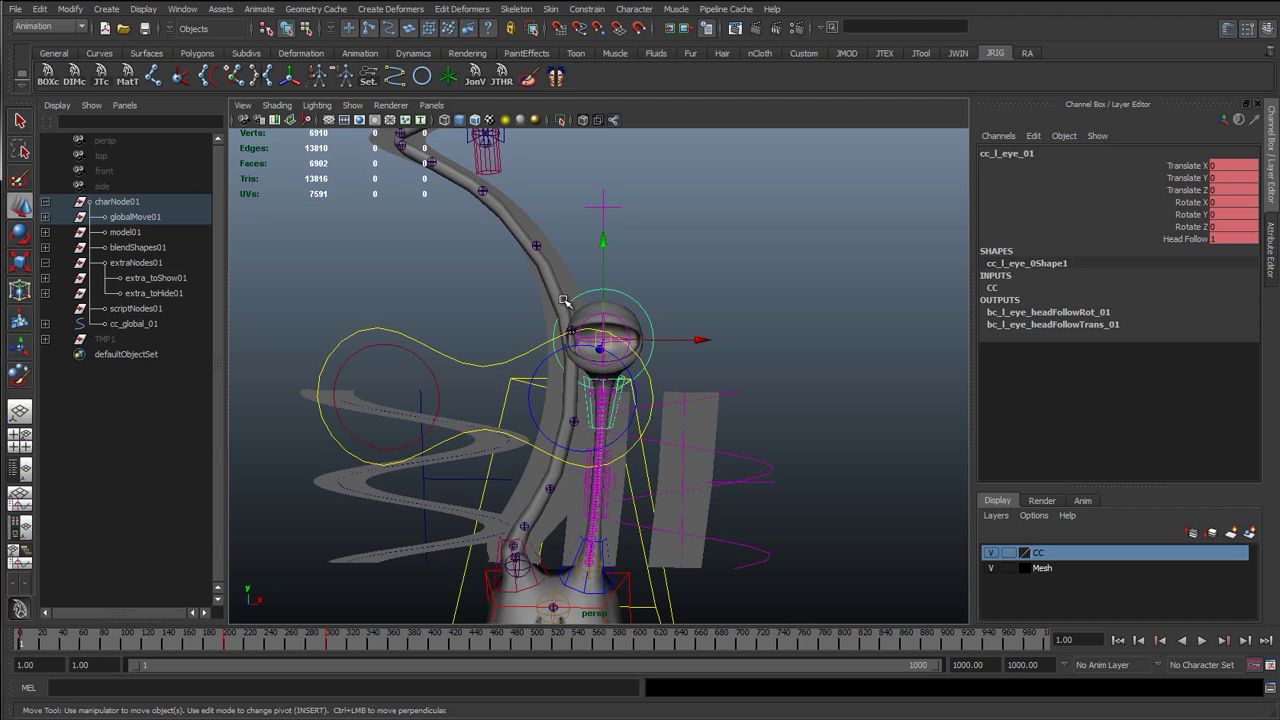
pyautogui.keyDown('alt'); pyautogui.moveTo(566, 303); pyautogui.dragTo(666, 262); pyautogui.keyUp('alt')
pyautogui.hotkey('ctrl', 'z')
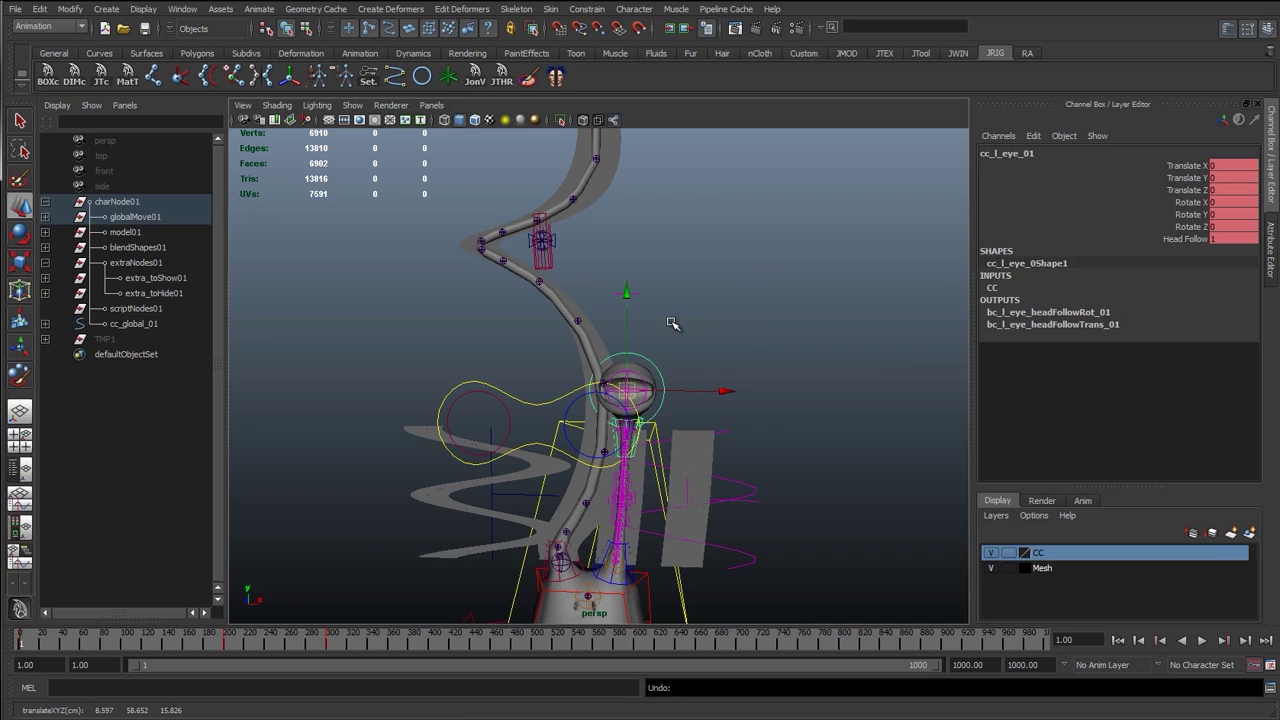
# Step: Select the left antenna's sine deformer handle and display its sine4 attributes
pyautogui.click(488, 436)
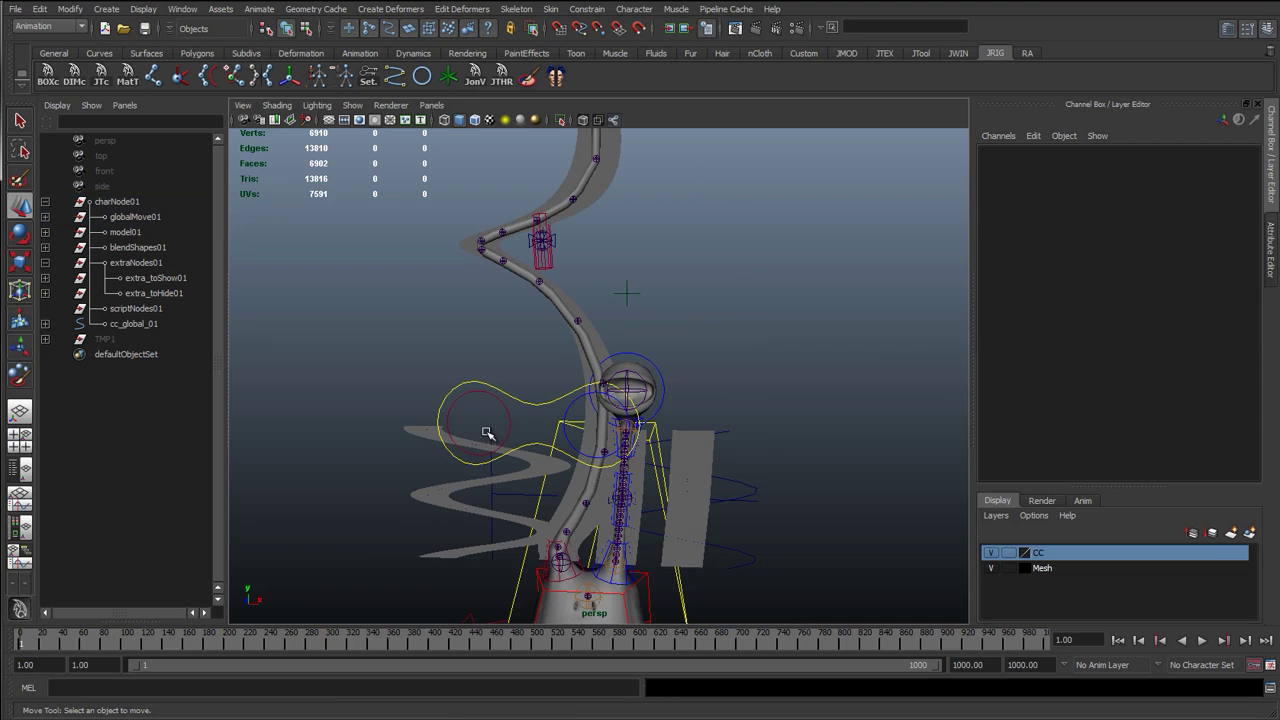
pyautogui.click(491, 436)
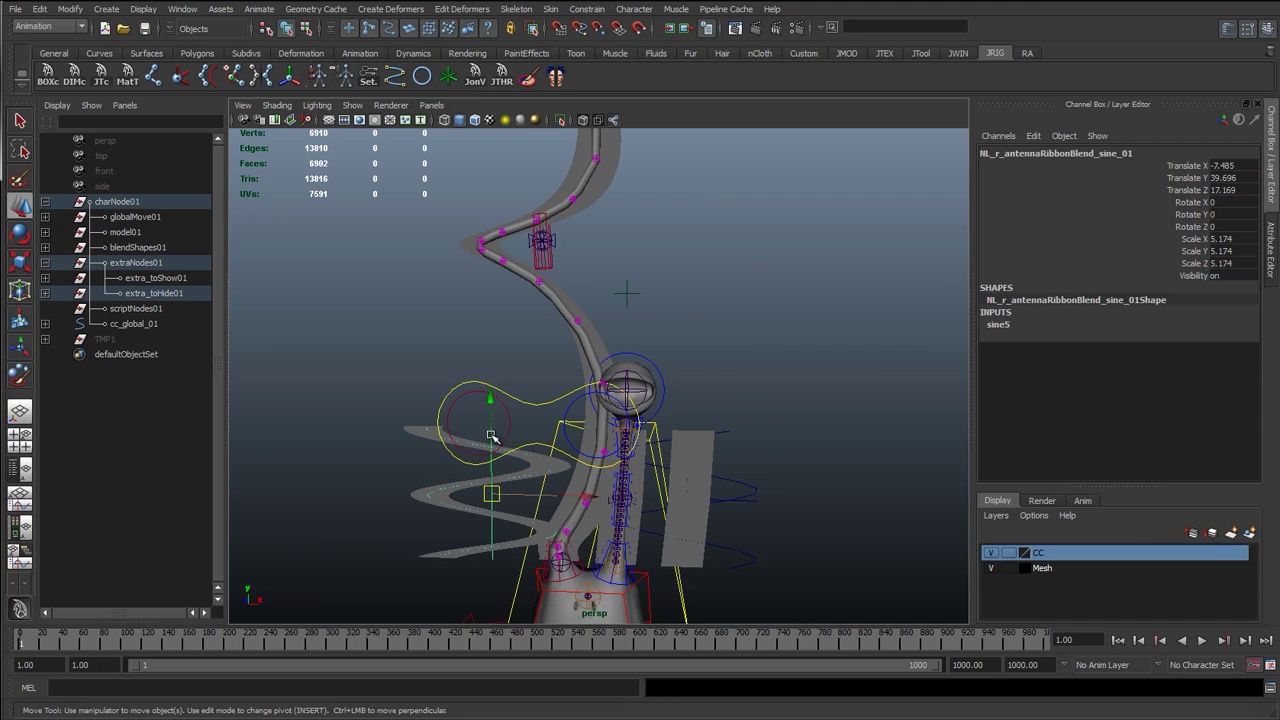
pyautogui.click(744, 432)
pyautogui.click(999, 325)
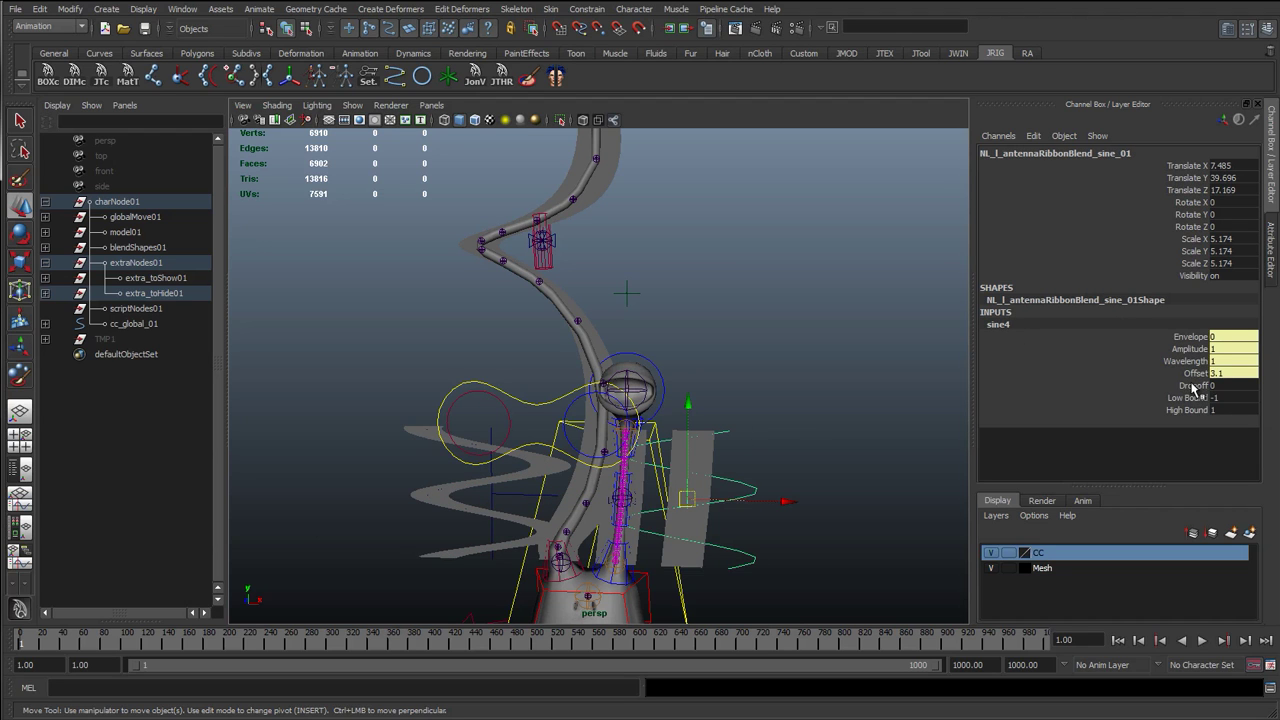
# Step: Examine the stretched right antenna's joints and ribbon with the CC layer temporarily hidden, and show the layer again
pyautogui.click(719, 371)
pyautogui.keyDown('alt'); pyautogui.moveTo(719, 371); pyautogui.dragTo(460, 255, button='right'); pyautogui.keyUp('alt')
pyautogui.keyDown('alt'); pyautogui.moveTo(600, 368); pyautogui.dragTo(597, 437, button='middle'); pyautogui.keyUp('alt')
pyautogui.keyDown('alt'); pyautogui.moveTo(597, 437); pyautogui.dragTo(710, 470, button='right'); pyautogui.keyUp('alt')
pyautogui.keyDown('alt'); pyautogui.moveTo(592, 544); pyautogui.dragTo(624, 350, button='middle'); pyautogui.keyUp('alt')
pyautogui.keyDown('alt'); pyautogui.moveTo(480, 398); pyautogui.dragTo(568, 405, button='right'); pyautogui.keyUp('alt')
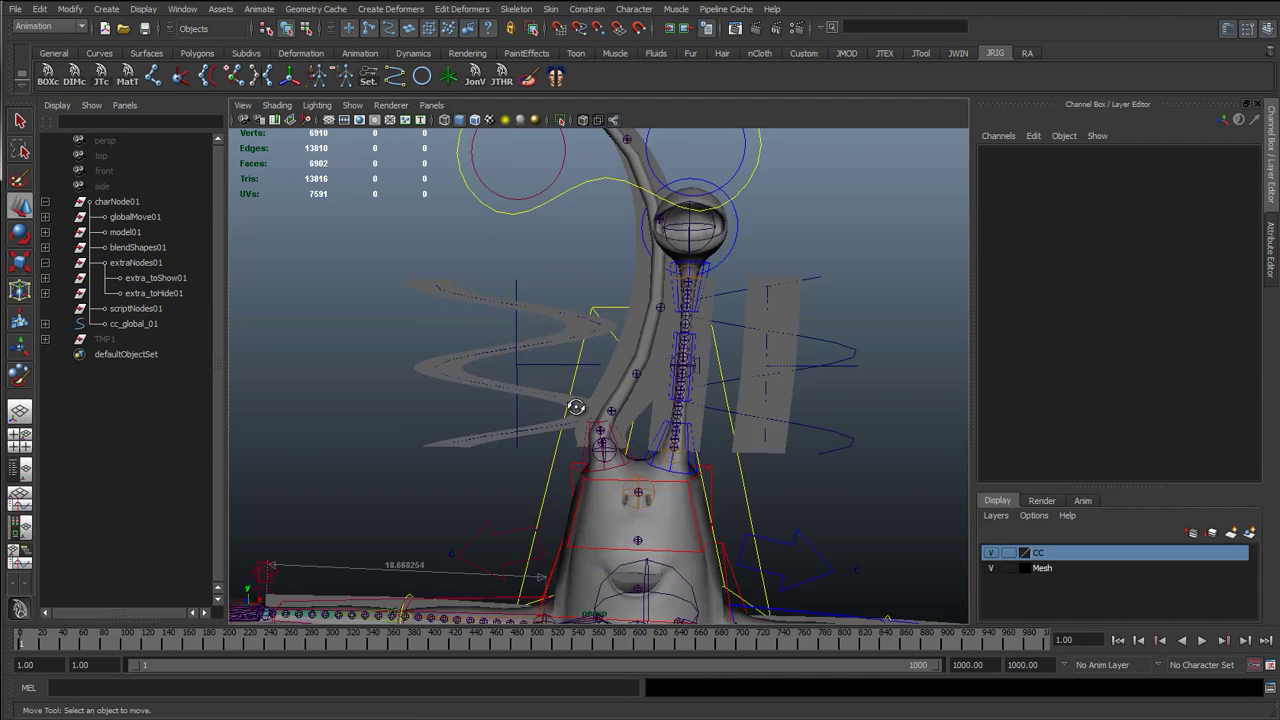
pyautogui.keyDown('alt'); pyautogui.moveTo(568, 405); pyautogui.dragTo(678, 426); pyautogui.keyUp('alt')
pyautogui.click(991, 554)
pyautogui.keyDown('alt'); pyautogui.moveTo(700, 320); pyautogui.dragTo(631, 291, button='right'); pyautogui.keyUp('alt')
pyautogui.keyDown('alt'); pyautogui.moveTo(631, 291); pyautogui.dragTo(656, 509, button='middle'); pyautogui.keyUp('alt')
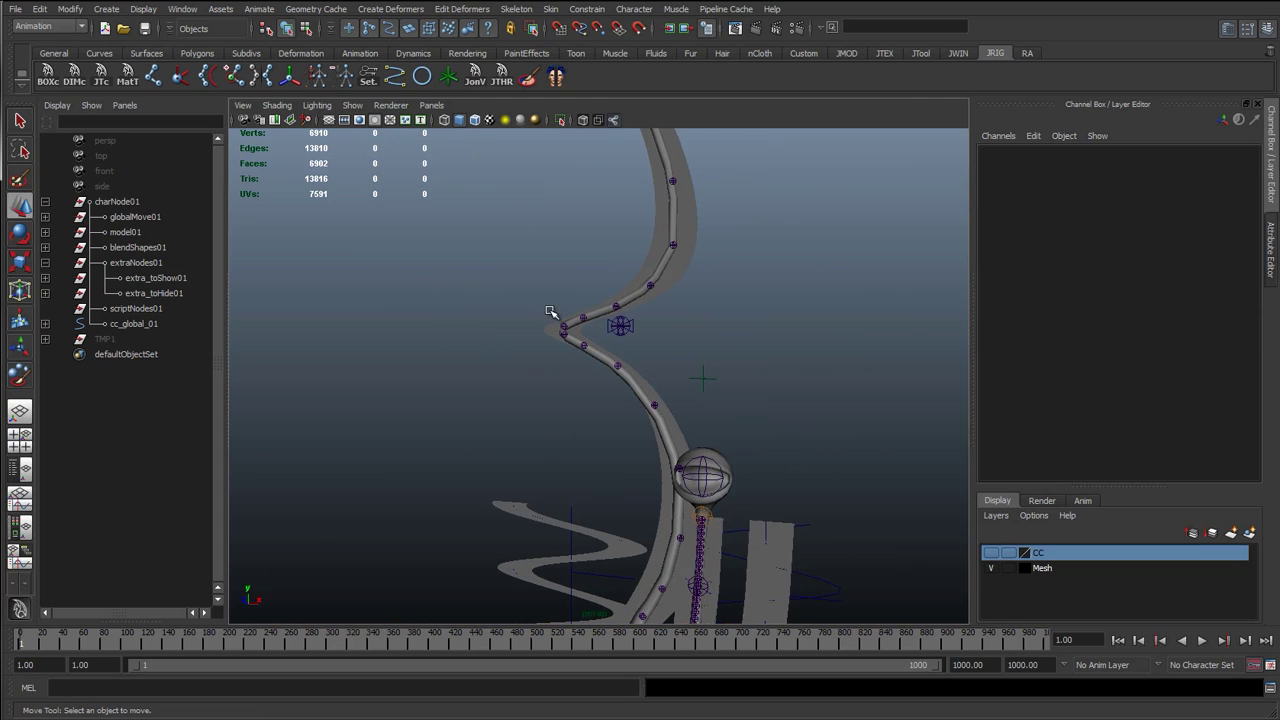
pyautogui.keyDown('alt'); pyautogui.moveTo(755, 385); pyautogui.dragTo(677, 360, button='right'); pyautogui.keyUp('alt')
pyautogui.keyDown('alt'); pyautogui.moveTo(664, 508); pyautogui.dragTo(490, 300, button='middle'); pyautogui.keyUp('alt')
pyautogui.click(993, 553)
# Step: Reset the right eye control by setting its Translate X and Translate Y to 0
pyautogui.keyDown('alt'); pyautogui.moveTo(634, 337); pyautogui.dragTo(600, 263); pyautogui.keyUp('alt')
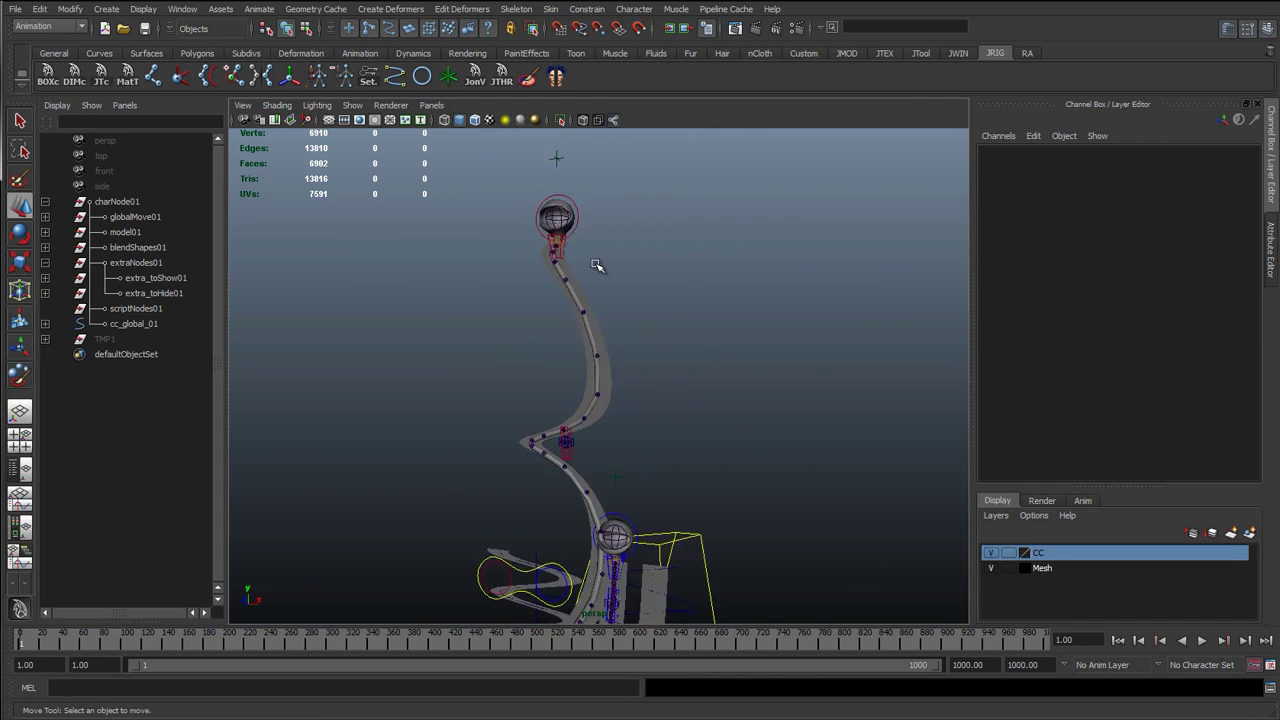
pyautogui.click(568, 214)
pyautogui.moveTo(1229, 164); pyautogui.dragTo(1229, 179)
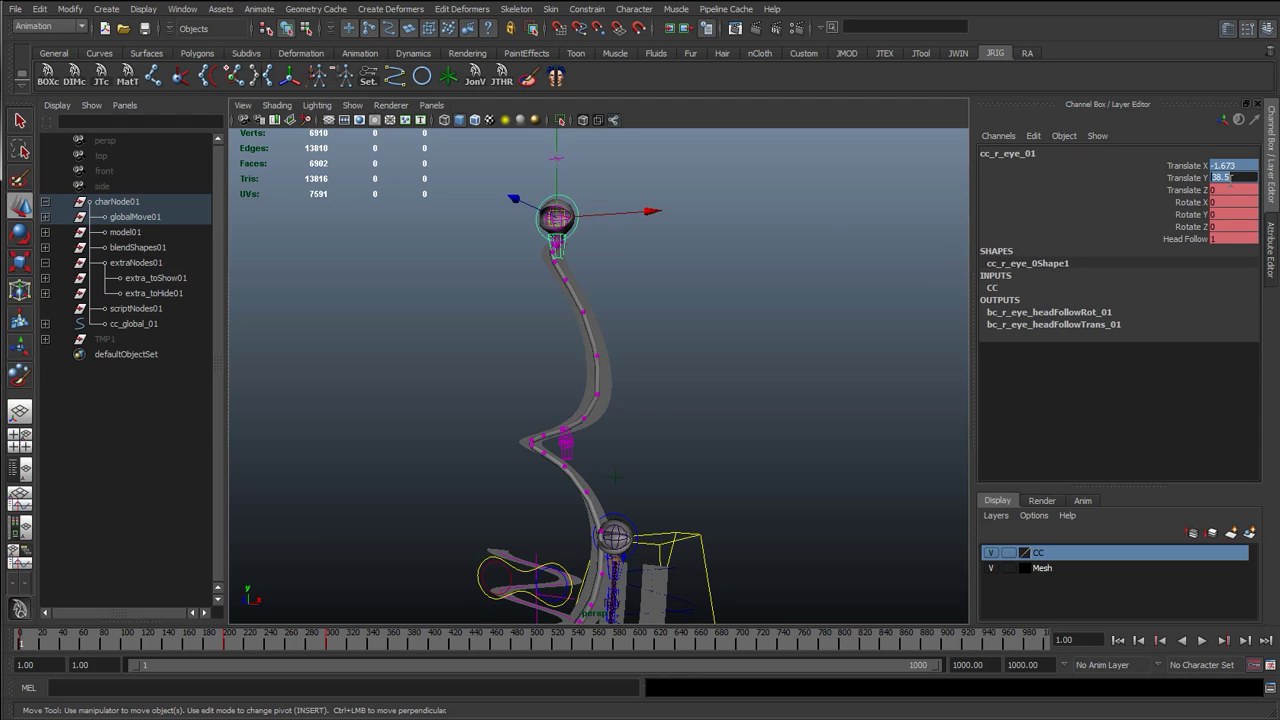
pyautogui.write('0')
pyautogui.press('Return')
# Step: Set the Sine Weight of the right antenna's middle control to 0
pyautogui.keyDown('alt'); pyautogui.moveTo(683, 501); pyautogui.dragTo(650, 585, button='right'); pyautogui.keyUp('alt')
pyautogui.keyDown('alt'); pyautogui.moveTo(650, 585); pyautogui.dragTo(667, 190, button='middle'); pyautogui.keyUp('alt')
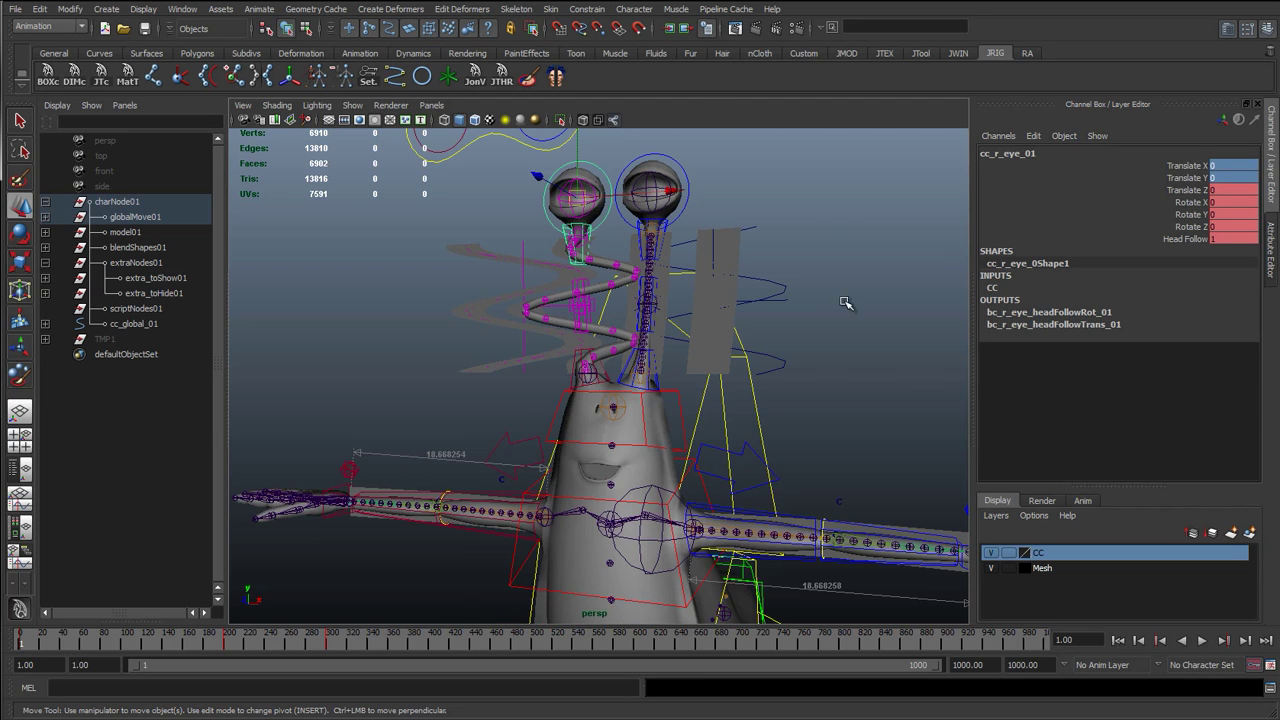
pyautogui.keyDown('alt'); pyautogui.moveTo(740, 295); pyautogui.dragTo(697, 343, button='middle'); pyautogui.keyUp('alt')
pyautogui.keyDown('alt'); pyautogui.moveTo(697, 343); pyautogui.dragTo(672, 415, button='right'); pyautogui.keyUp('alt')
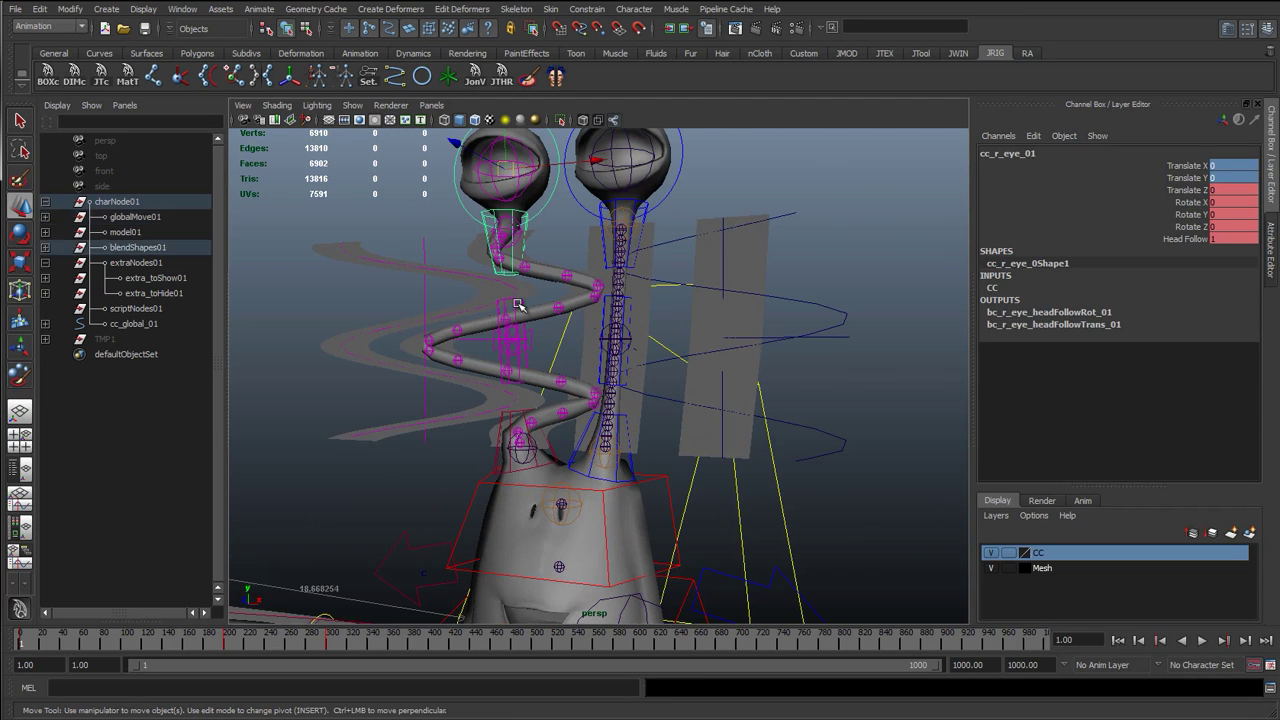
pyautogui.click(518, 304)
pyautogui.press('q')
pyautogui.click(526, 368)
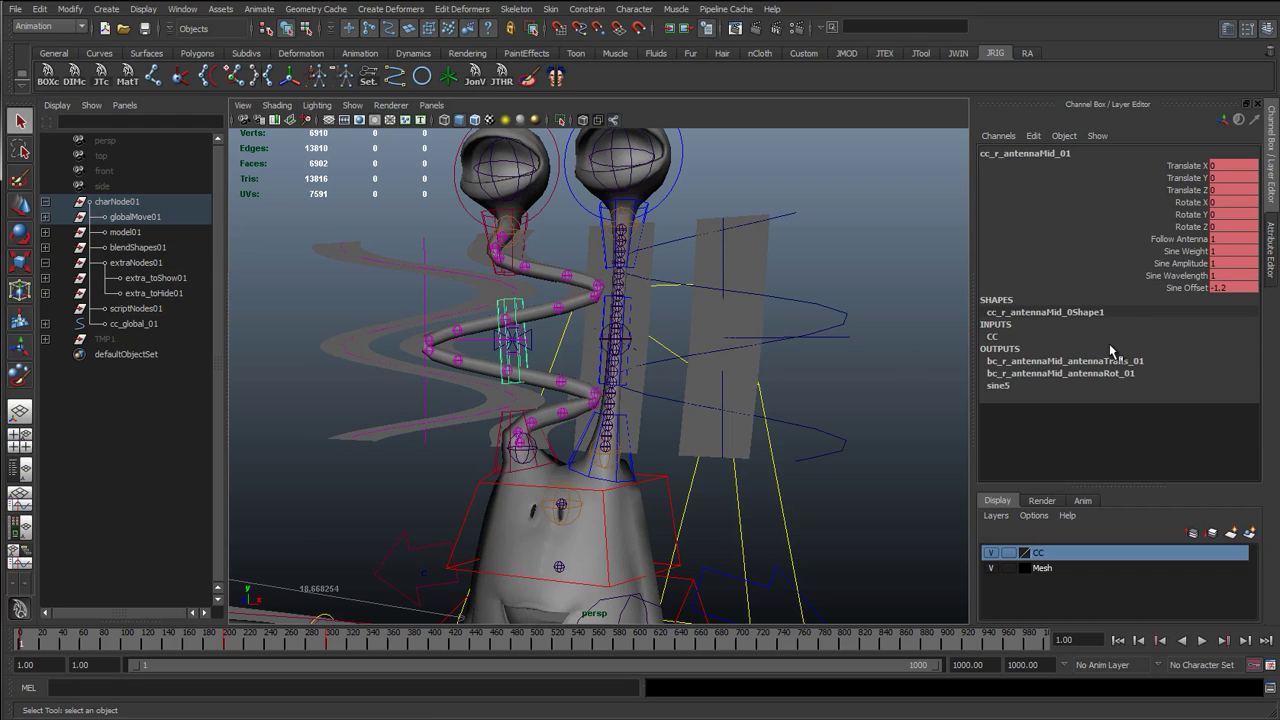
pyautogui.click(1187, 250)
pyautogui.moveTo(736, 294); pyautogui.dragTo(549, 302, button='middle')
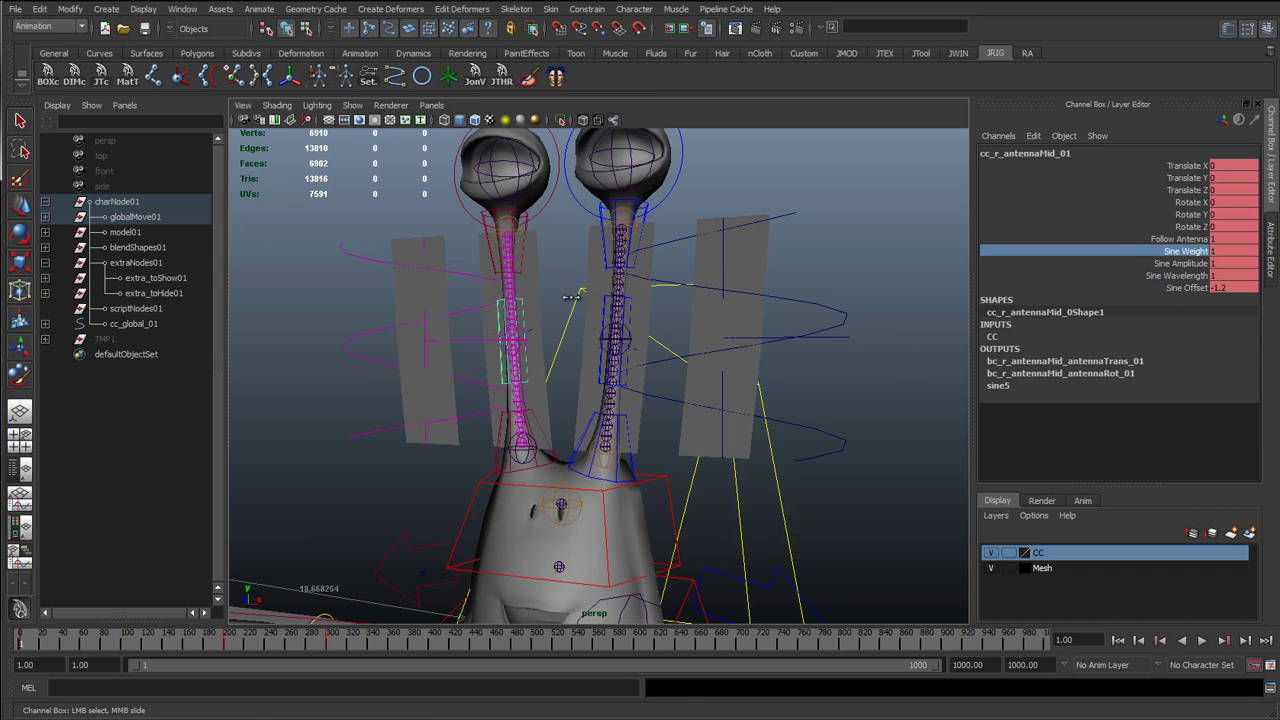
pyautogui.keyDown('alt'); pyautogui.moveTo(551, 306); pyautogui.dragTo(600, 304); pyautogui.keyUp('alt')
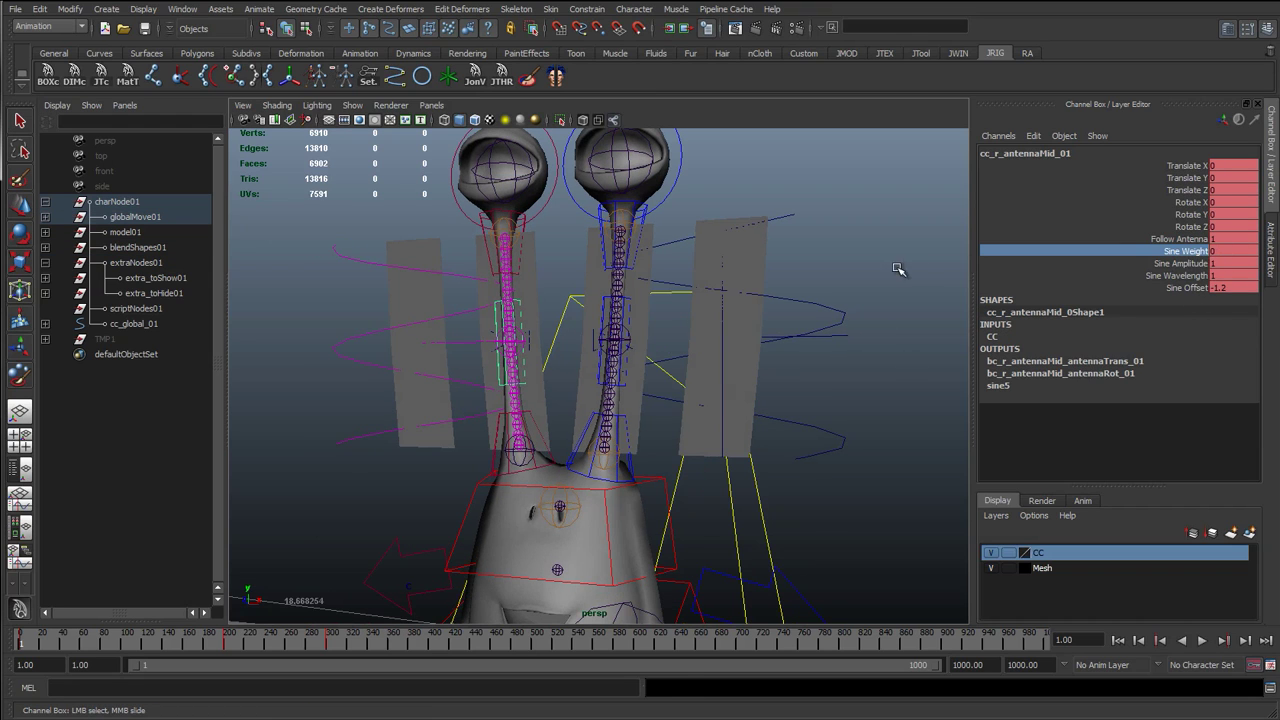
# Step: Display the sine4 attributes of the left antenna's sine deformer handle and view both antennas up close
pyautogui.click(787, 178)
pyautogui.keyDown('alt'); pyautogui.moveTo(691, 297); pyautogui.dragTo(664, 346, button='right'); pyautogui.keyUp('alt')
pyautogui.keyDown('alt'); pyautogui.moveTo(664, 346); pyautogui.dragTo(589, 376, button='middle'); pyautogui.keyUp('alt')
pyautogui.keyDown('alt'); pyautogui.moveTo(589, 376); pyautogui.dragTo(604, 380, button='right'); pyautogui.keyUp('alt')
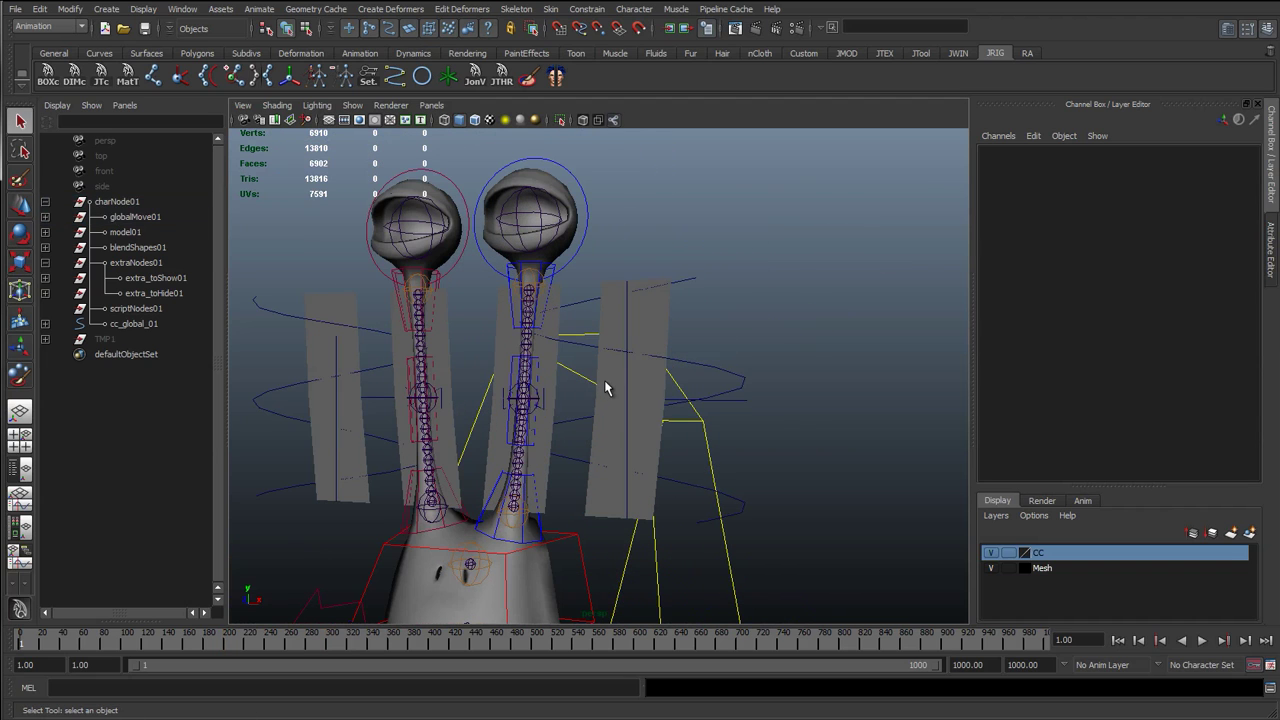
pyautogui.click(725, 371)
pyautogui.click(1004, 325)
pyautogui.click(1005, 325)
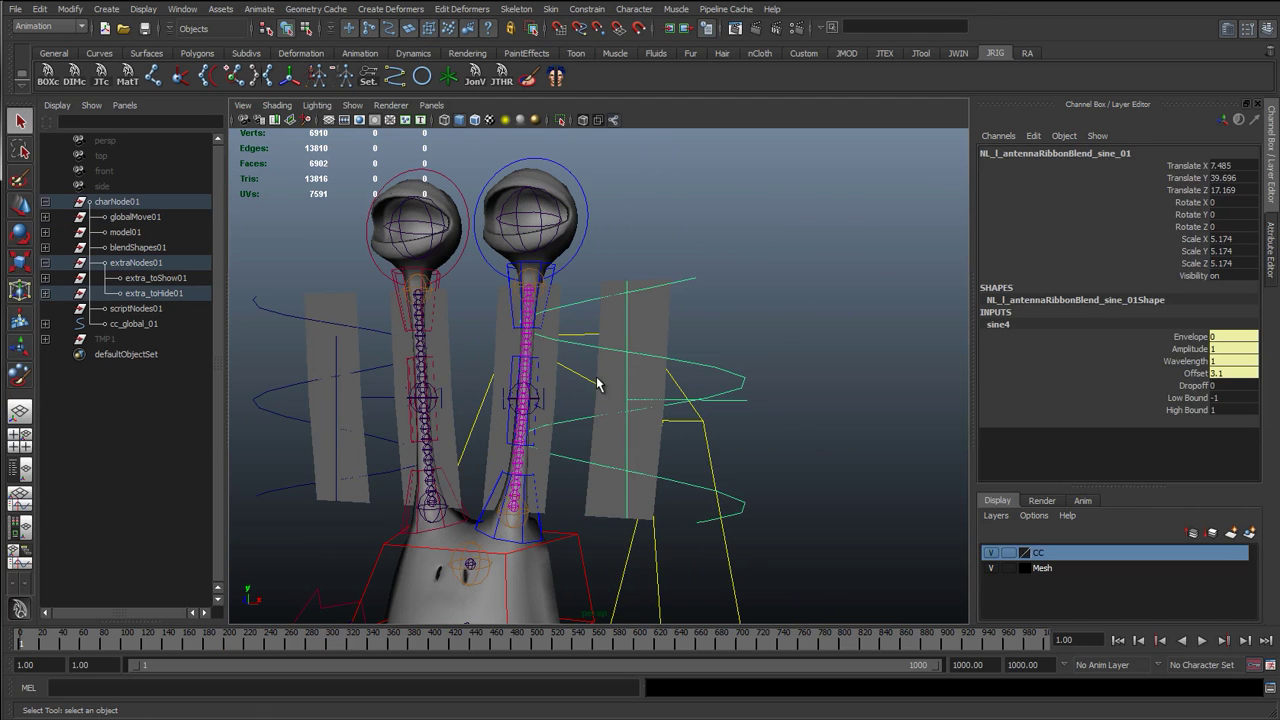
pyautogui.scroll(3, 597, 374)
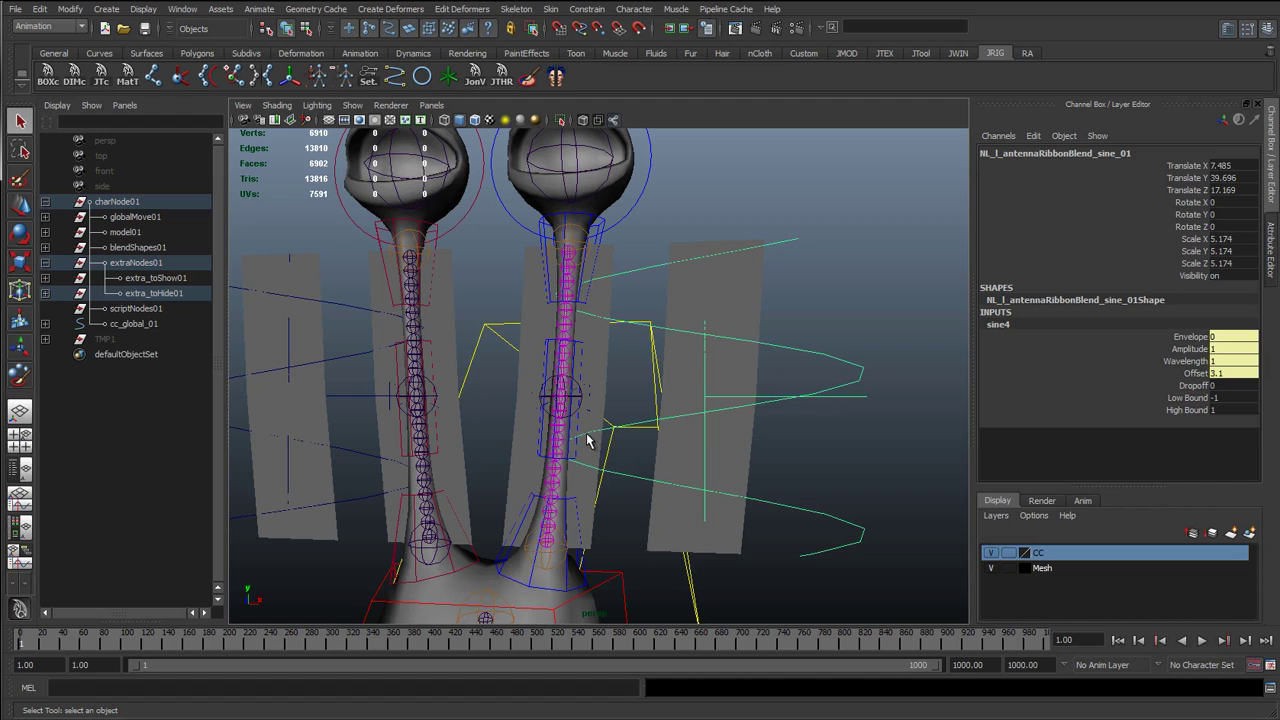
# Step: Inspect the left antenna's end control and reselect the left sine deformer handle
pyautogui.click(601, 244)
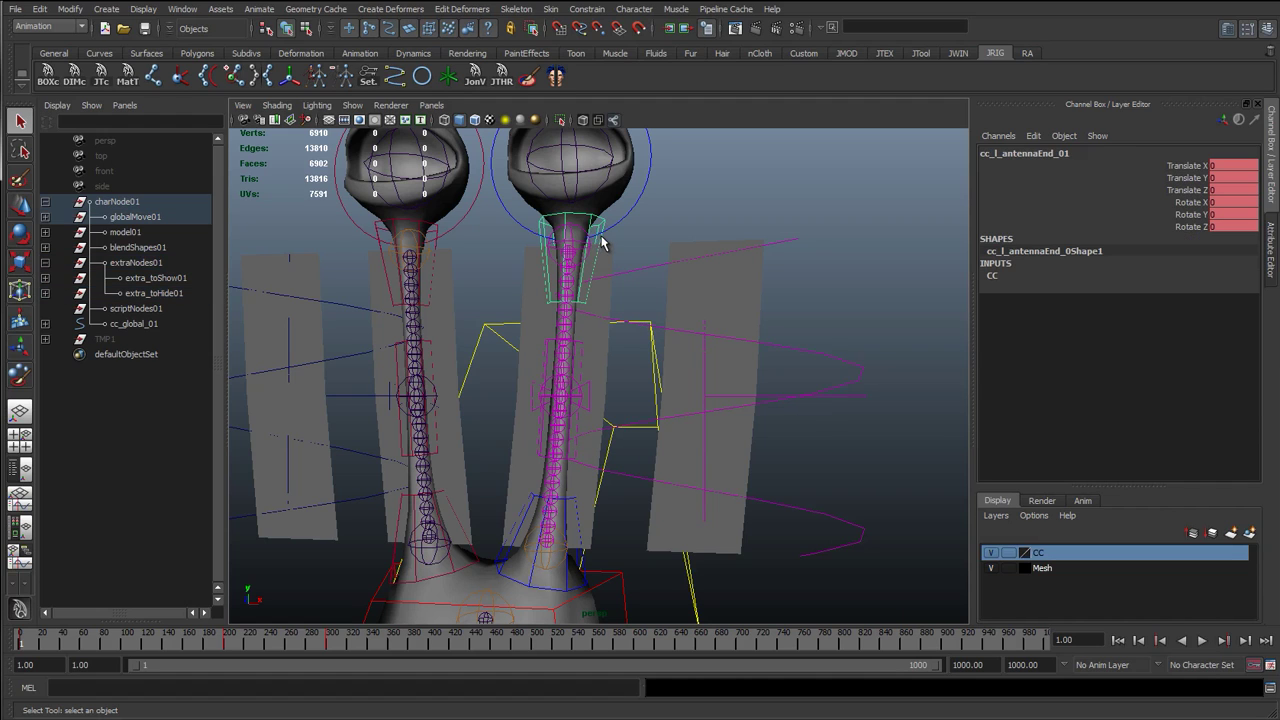
pyautogui.keyDown('alt'); pyautogui.moveTo(583, 448); pyautogui.dragTo(586, 448); pyautogui.keyUp('alt')
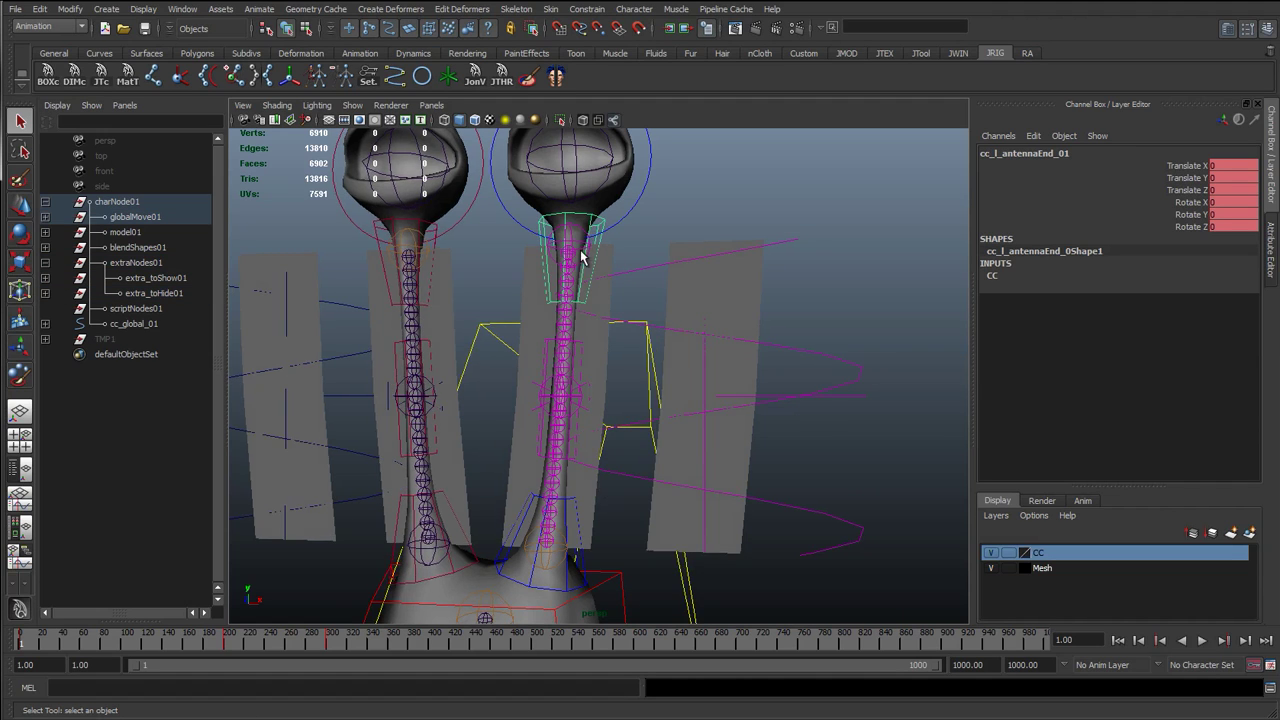
pyautogui.click(798, 238)
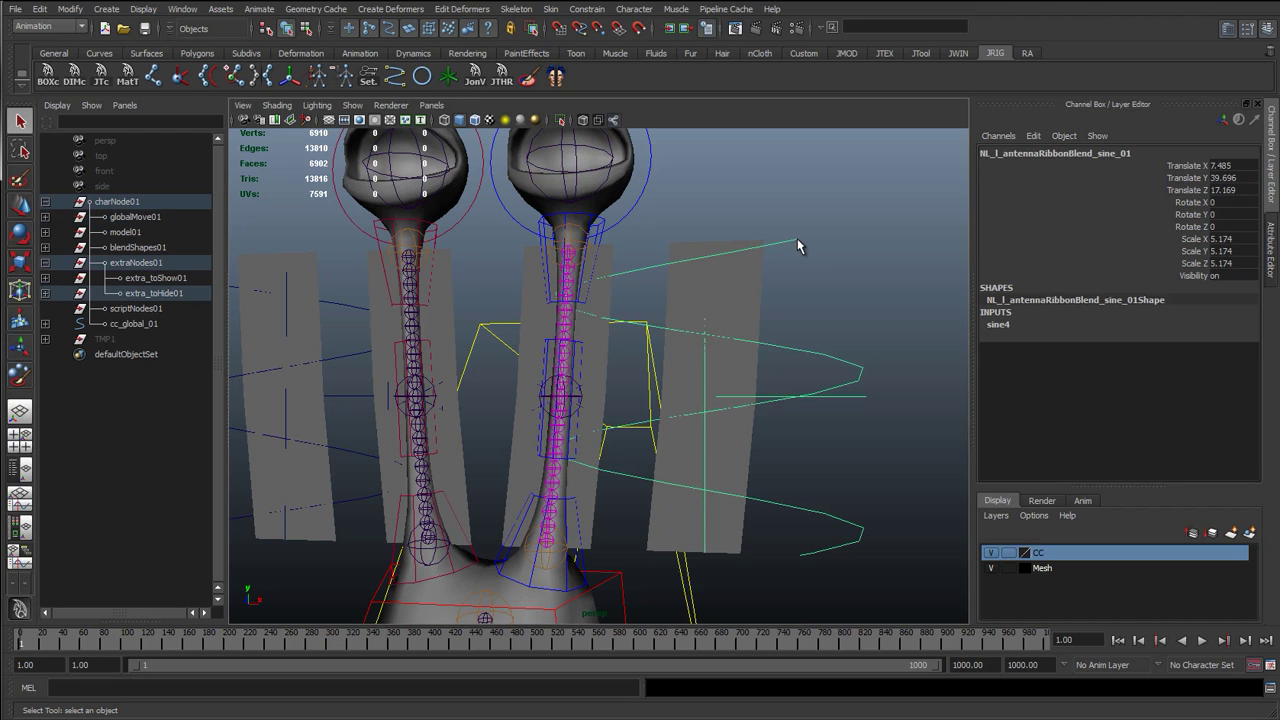
# Step: Set the Sine Weight of the left antenna's middle control to 1
pyautogui.click(733, 287)
pyautogui.click(580, 345)
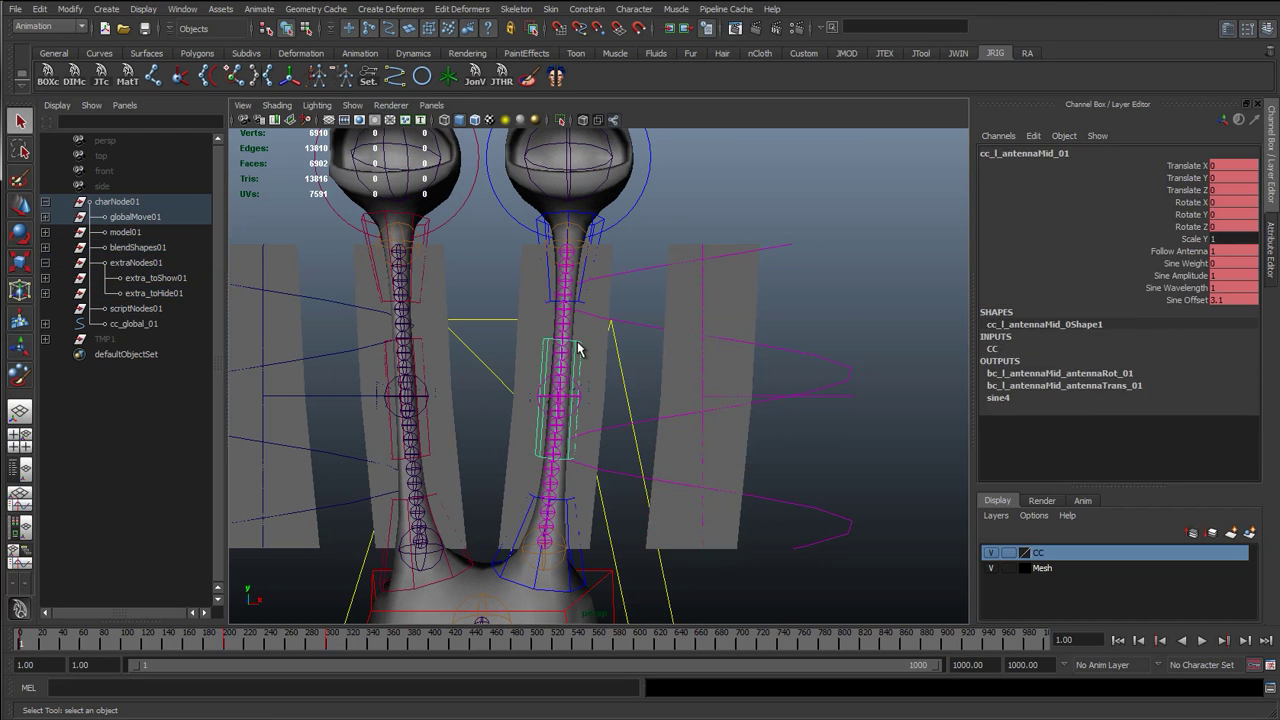
pyautogui.click(1182, 264)
pyautogui.moveTo(862, 300); pyautogui.dragTo(892, 300, button='middle')
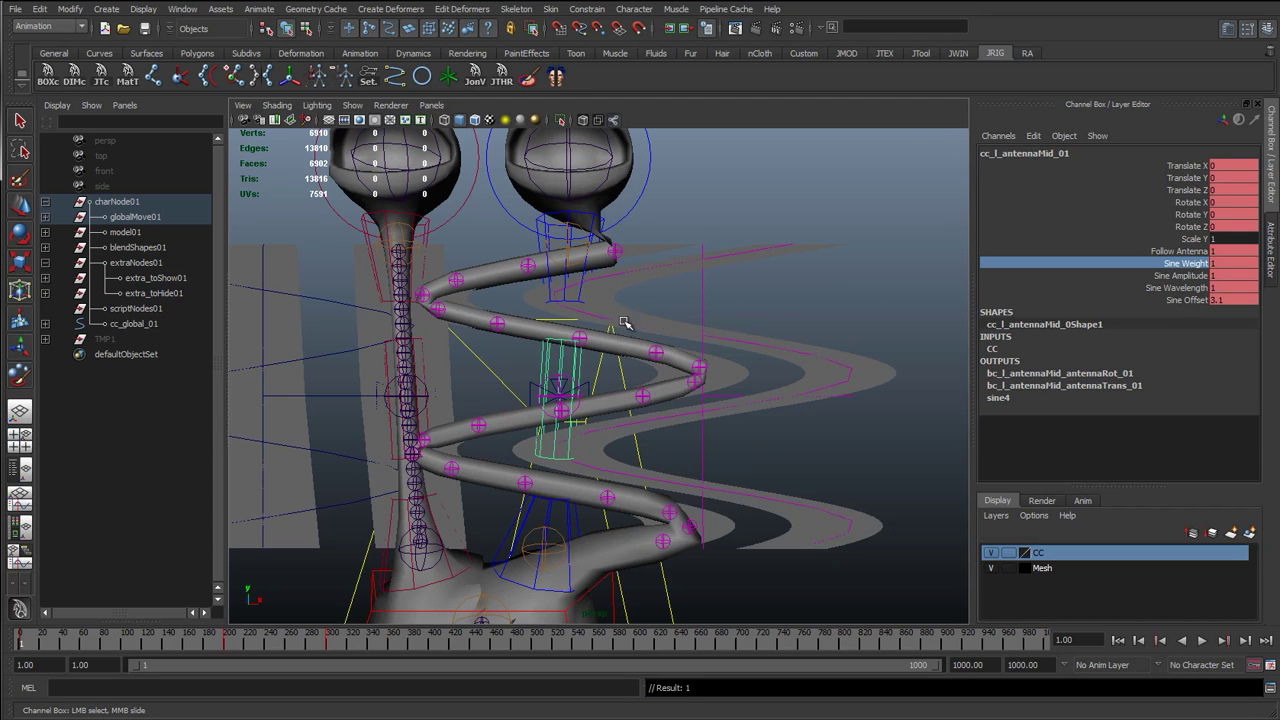
pyautogui.moveTo(603, 327); pyautogui.dragTo(657, 331, button='middle')
pyautogui.keyDown('alt'); pyautogui.moveTo(595, 298); pyautogui.dragTo(595, 294); pyautogui.keyUp('alt')
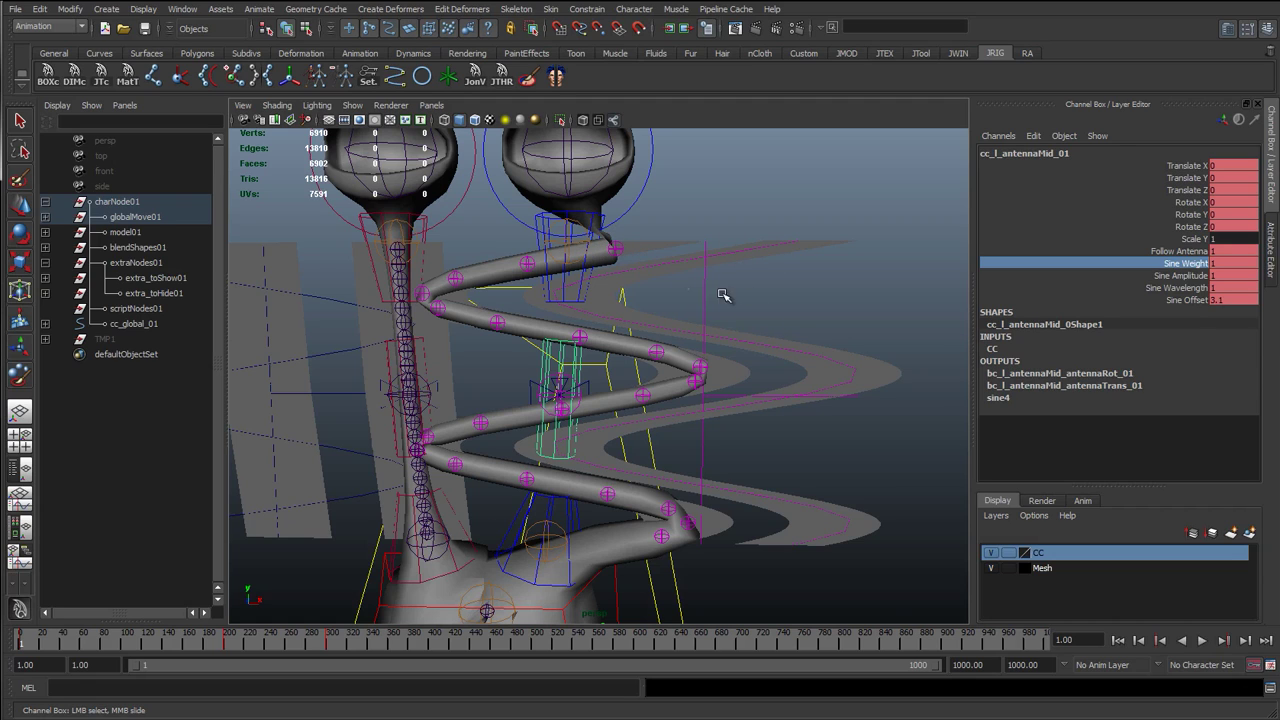
# Step: Set the Dropoff of the left antenna's sine4 deformer to 1
pyautogui.click(750, 295)
pyautogui.click(1003, 325)
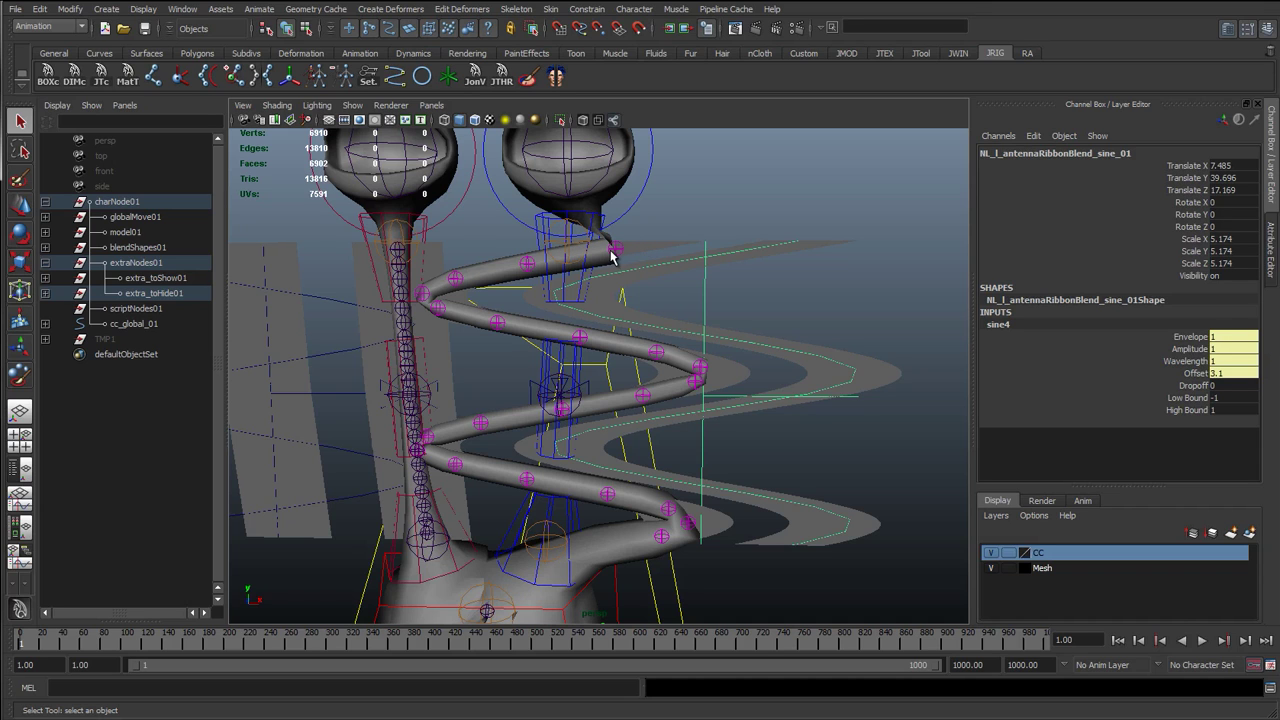
pyautogui.keyDown('alt'); pyautogui.moveTo(682, 530); pyautogui.dragTo(660, 435, button='middle'); pyautogui.keyUp('alt')
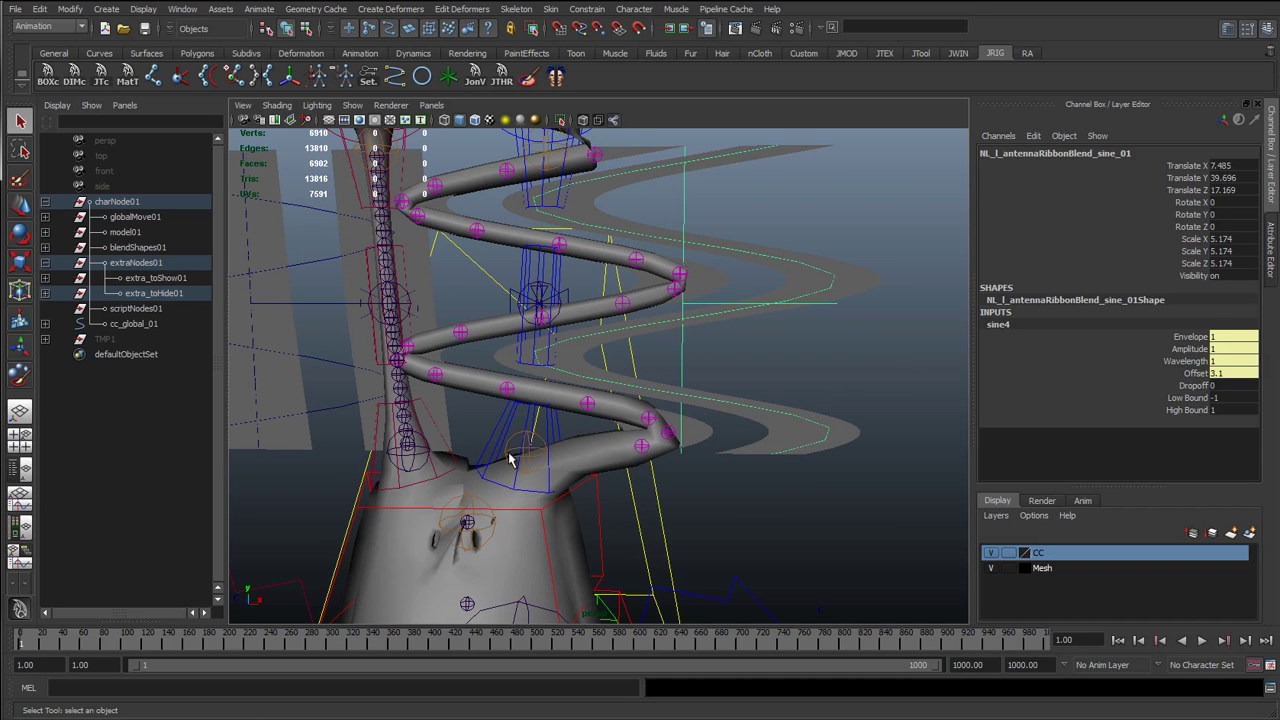
pyautogui.keyDown('alt'); pyautogui.moveTo(542, 373); pyautogui.dragTo(515, 520); pyautogui.keyUp('alt')
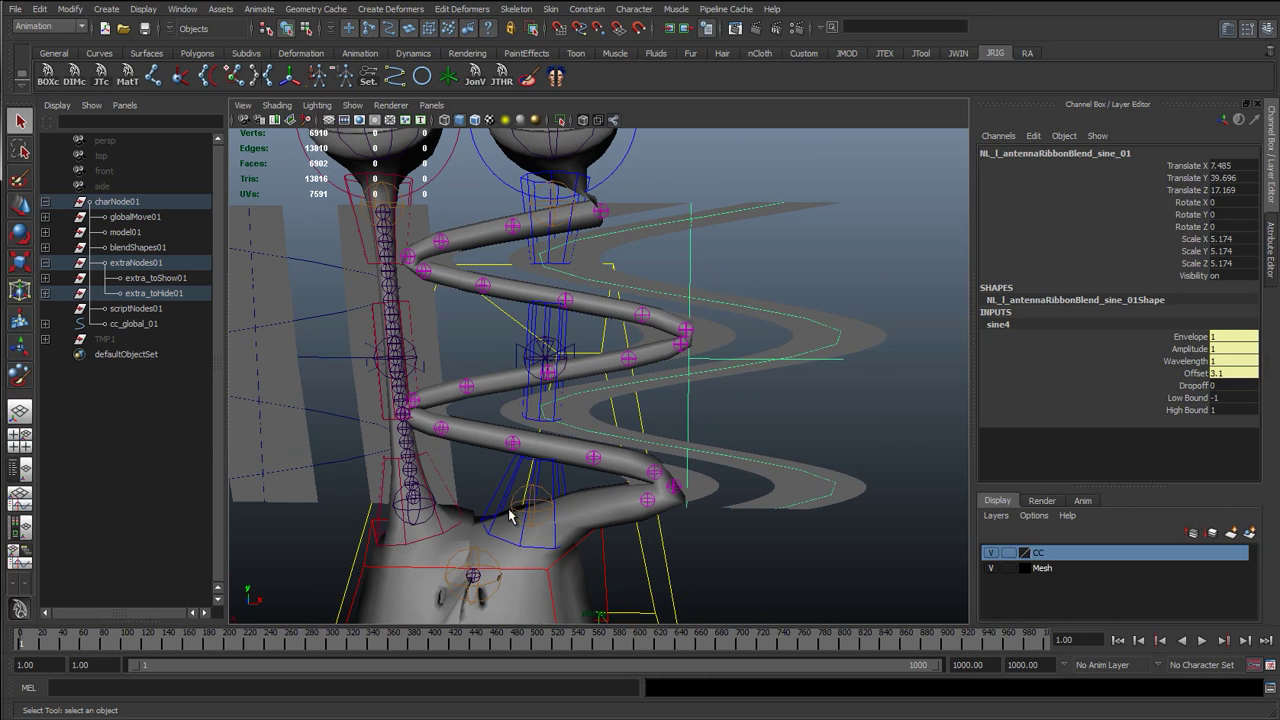
pyautogui.click(1193, 385)
pyautogui.moveTo(780, 386); pyautogui.dragTo(876, 399, button='middle')
pyautogui.moveTo(607, 378); pyautogui.dragTo(803, 390, button='middle')
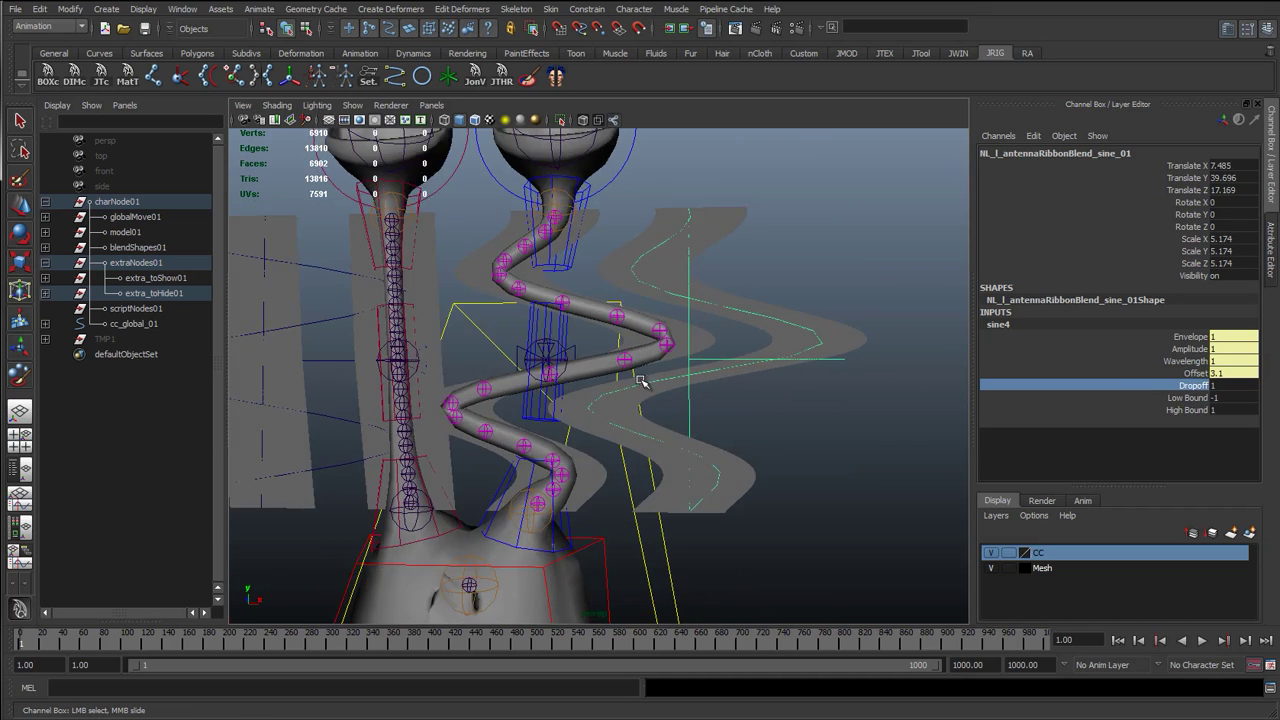
# Step: Move the left eye control far upward to stretch the sine-deformed left antenna, and clear the selection
pyautogui.keyDown('alt'); pyautogui.moveTo(803, 389); pyautogui.dragTo(605, 350); pyautogui.keyUp('alt')
pyautogui.click(605, 351)
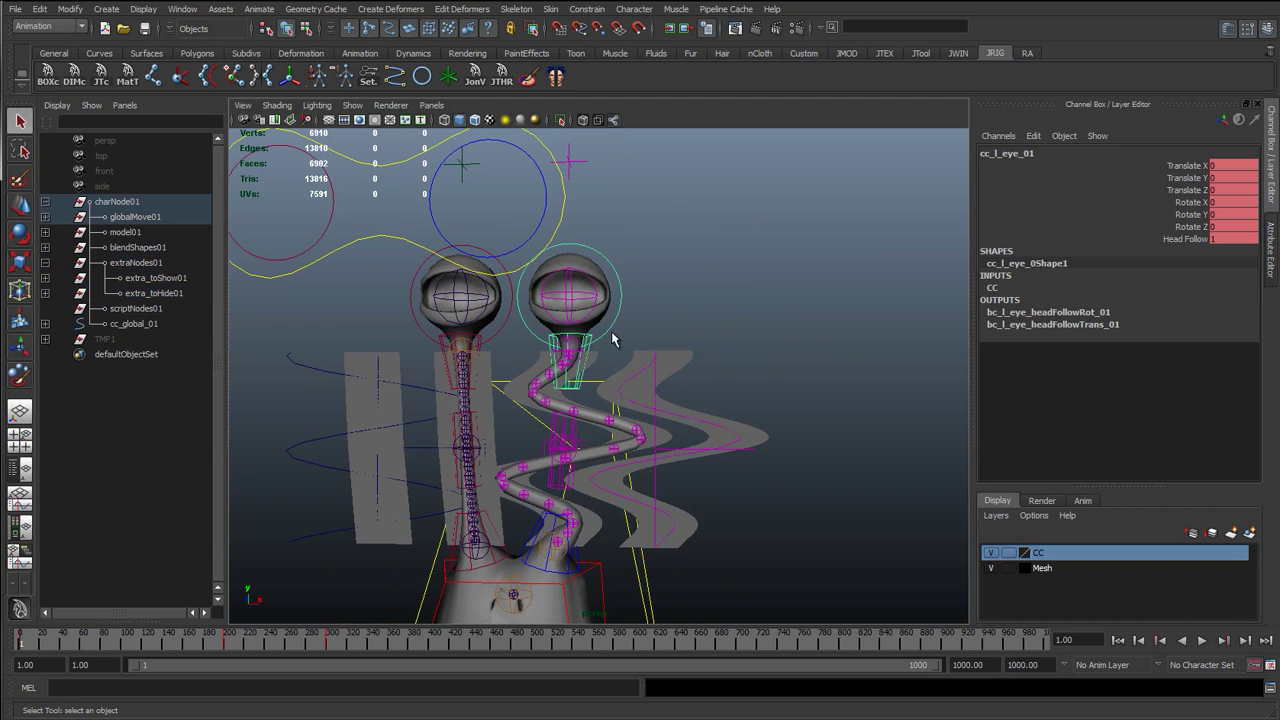
pyautogui.press('w')
pyautogui.scroll(-5, 588, 245)
pyautogui.keyDown('alt'); pyautogui.moveTo(587, 232); pyautogui.dragTo(578, 341, button='middle'); pyautogui.keyUp('alt')
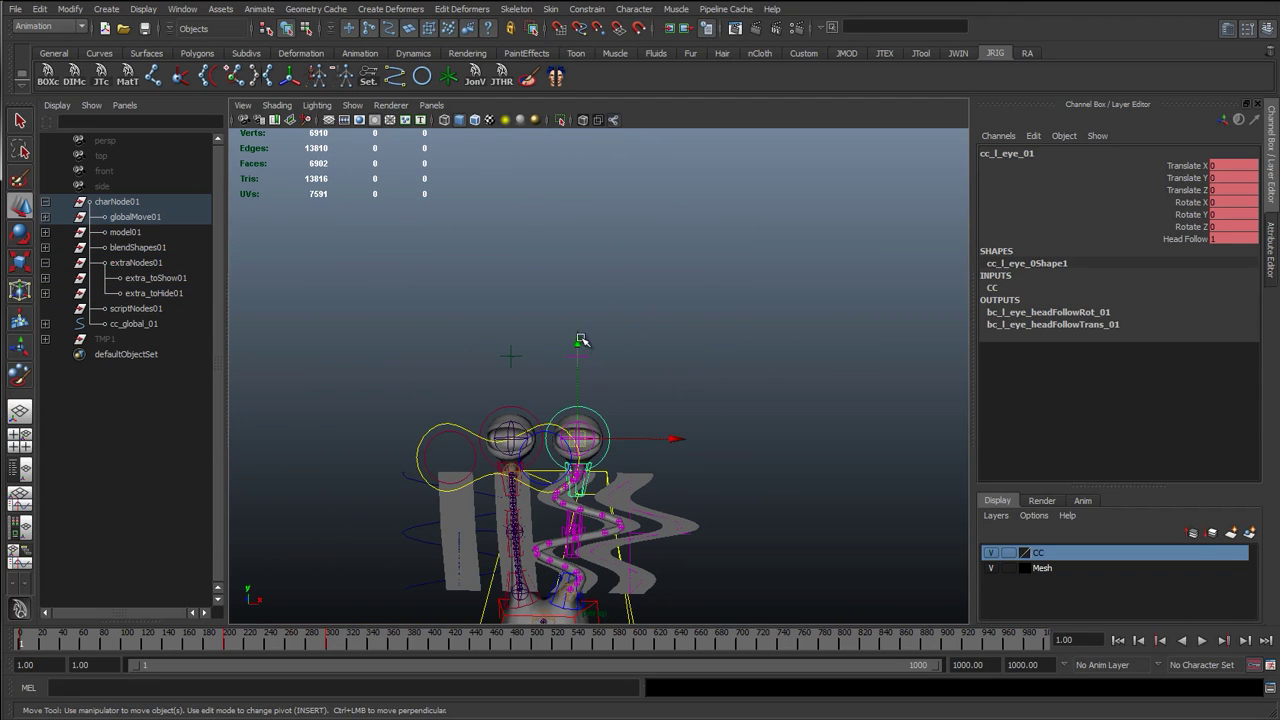
pyautogui.moveTo(578, 341); pyautogui.dragTo(592, 10)
pyautogui.scroll(-2, 630, 350)
pyautogui.keyDown('alt'); pyautogui.moveTo(632, 370); pyautogui.dragTo(537, 335); pyautogui.keyUp('alt')
pyautogui.click(475, 331)
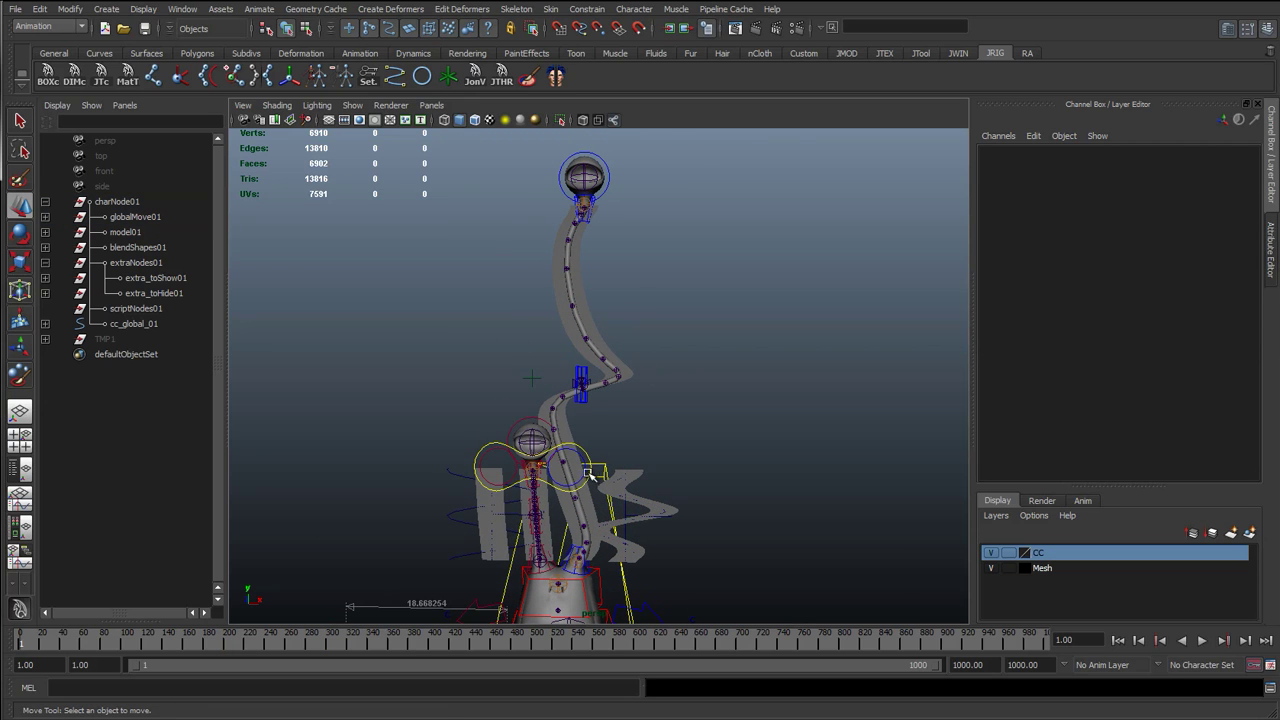
# Step: Inspect the bend around the left antenna's middle control and the ribbon surface RibSurface_l_antenna_01 down to the antenna's base
pyautogui.scroll(3, 583, 416)
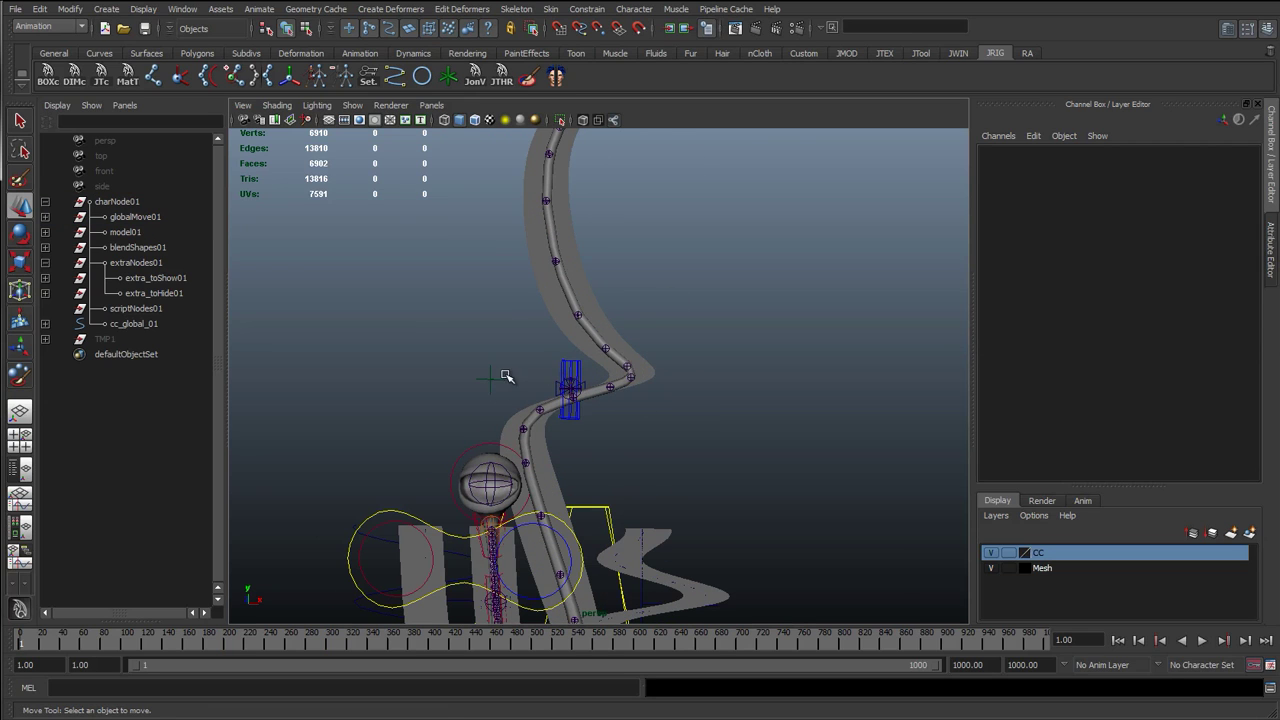
pyautogui.scroll(-3, 533, 391)
pyautogui.scroll(3, 586, 306)
pyautogui.scroll(2, 583, 400)
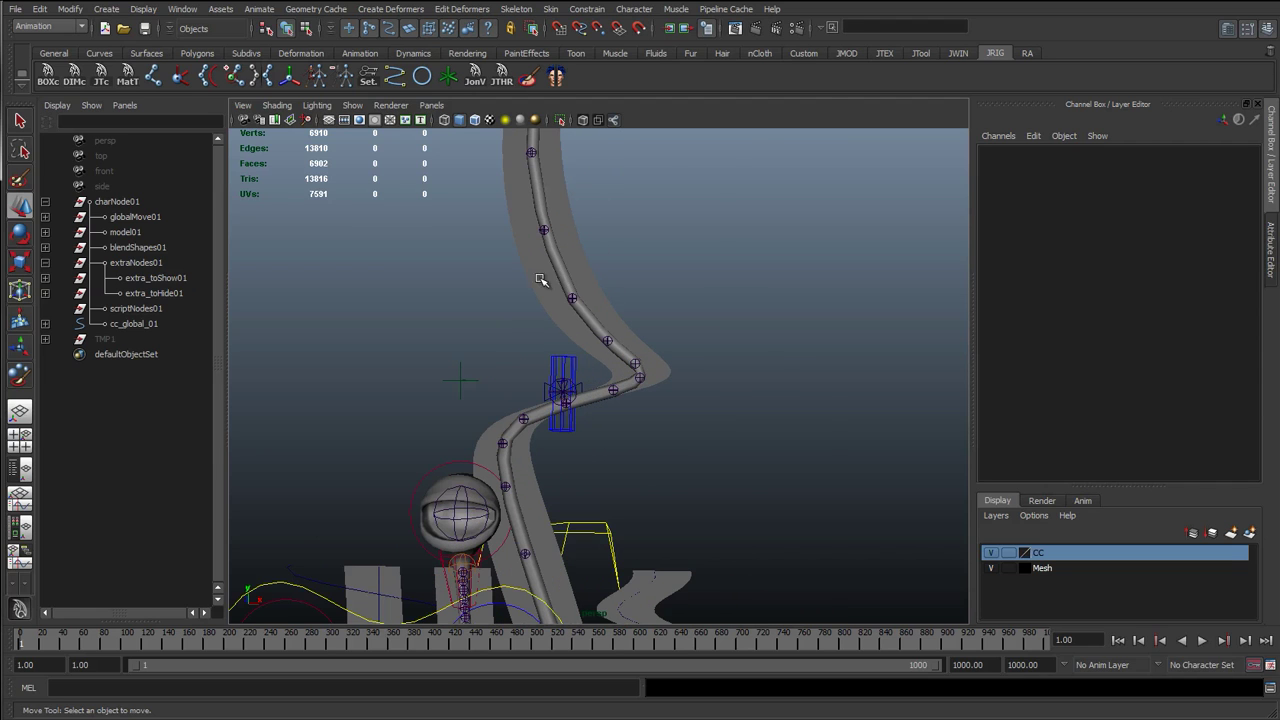
pyautogui.click(526, 250)
pyautogui.scroll(2, 524, 302)
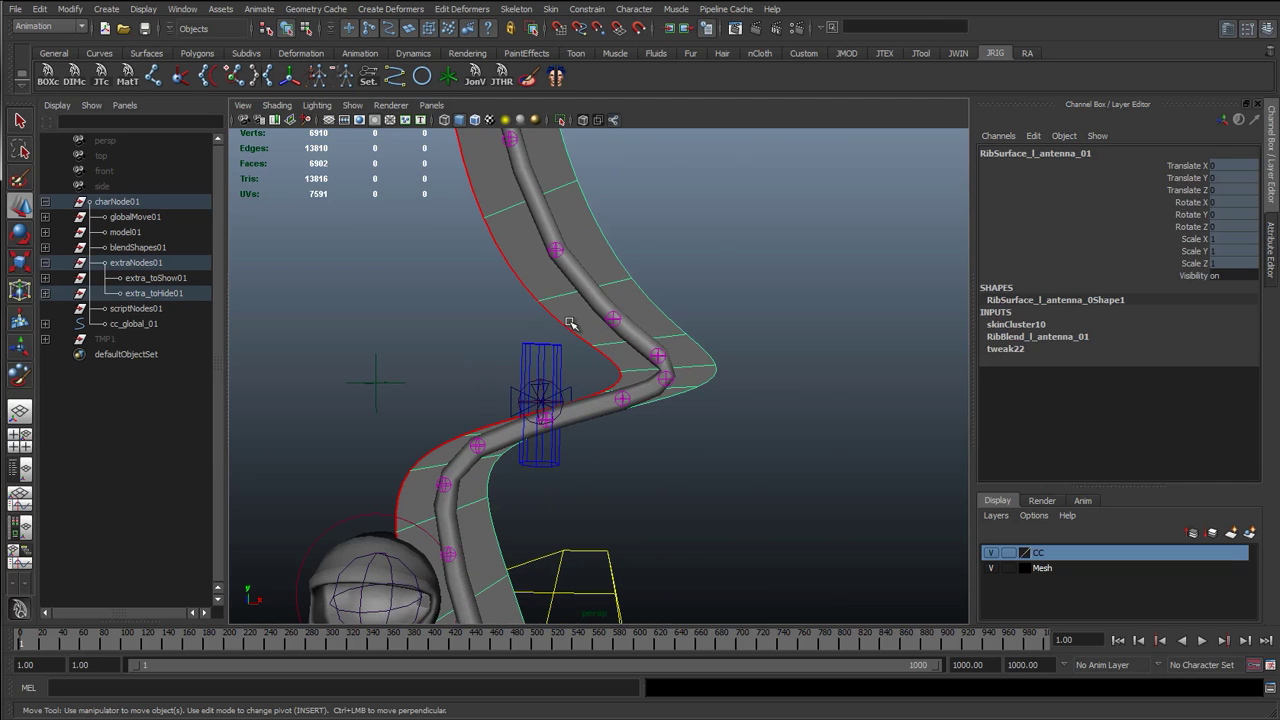
pyautogui.scroll(-3, 489, 289)
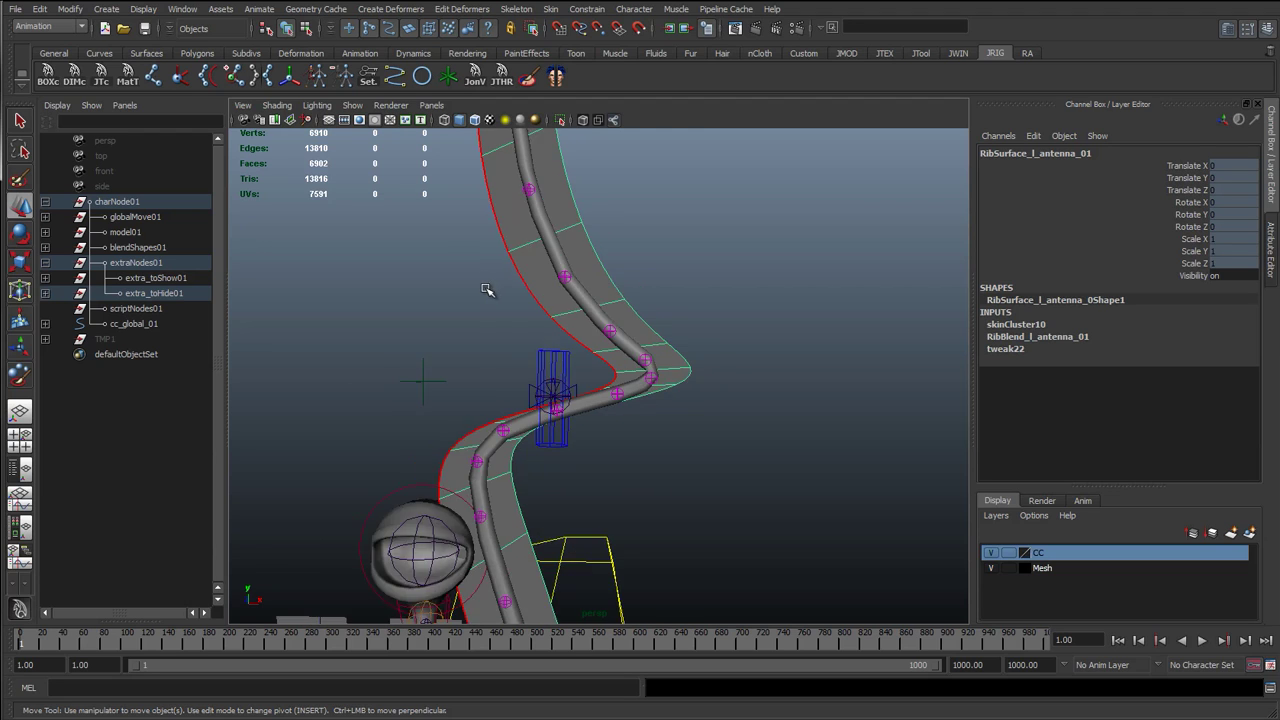
pyautogui.click(168, 294)
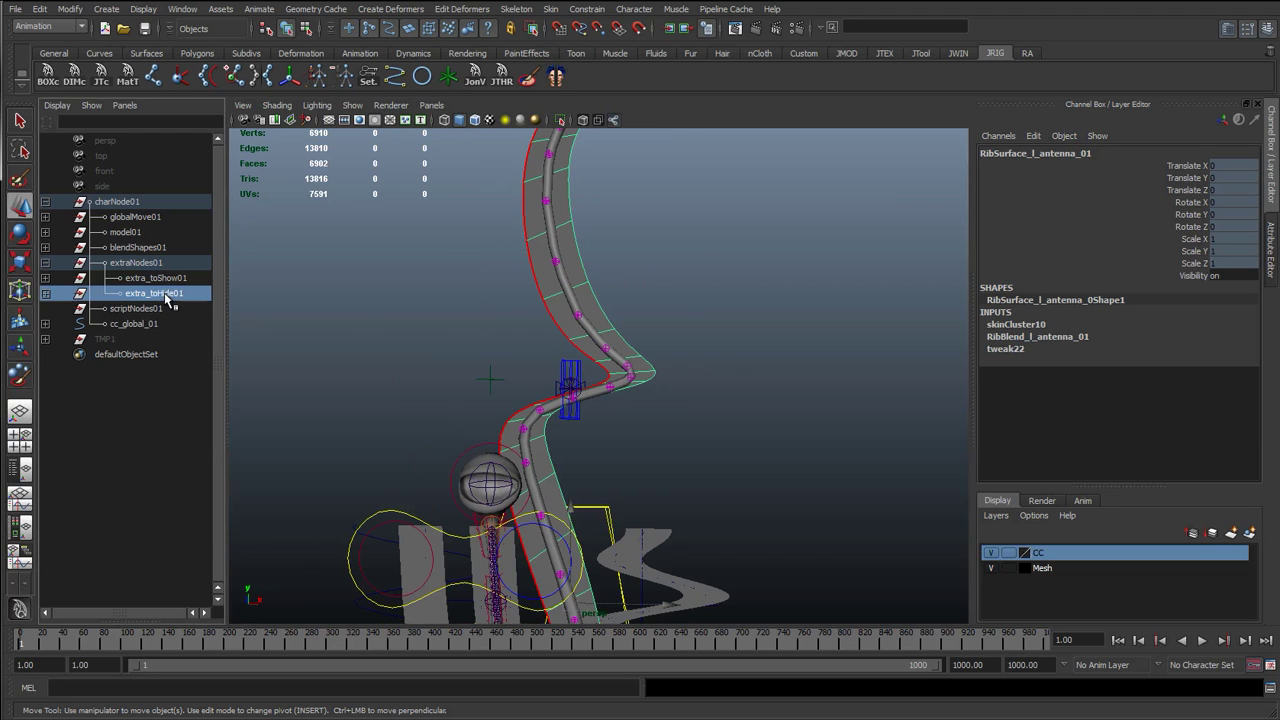
pyautogui.click(463, 311)
pyautogui.click(584, 278)
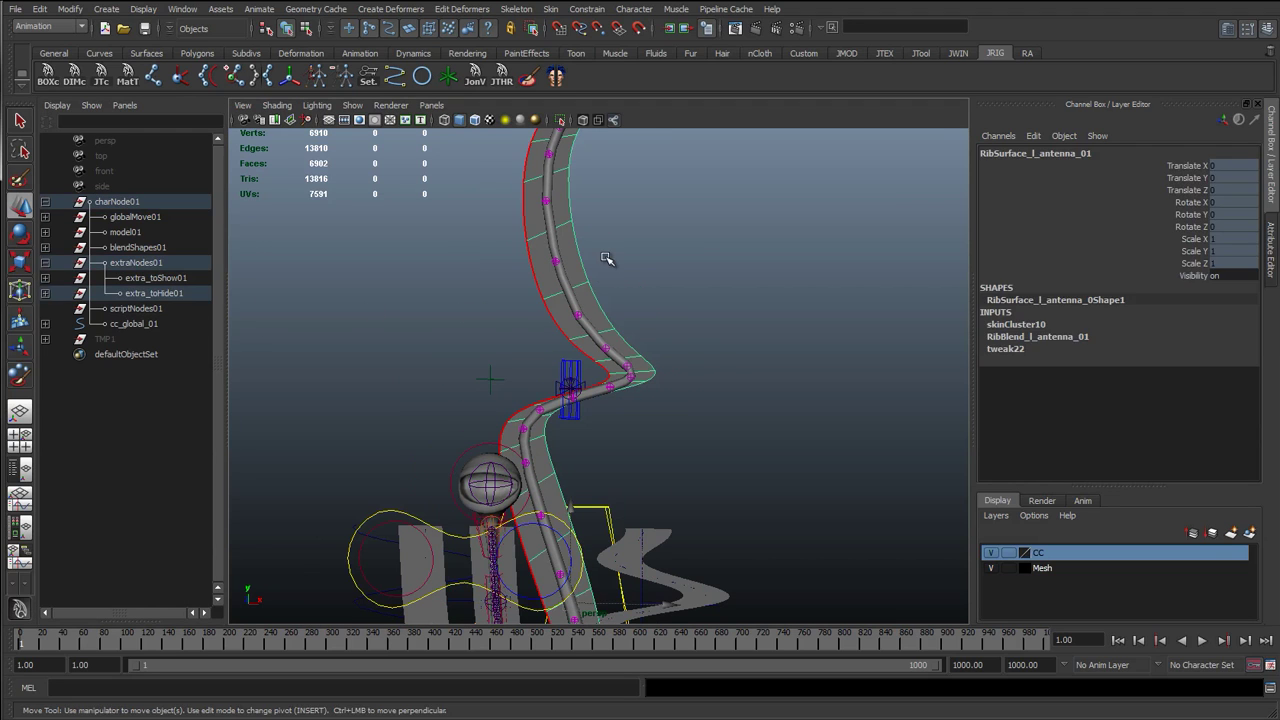
pyautogui.keyDown('alt'); pyautogui.moveTo(606, 260); pyautogui.dragTo(585, 276, button='middle'); pyautogui.keyUp('alt')
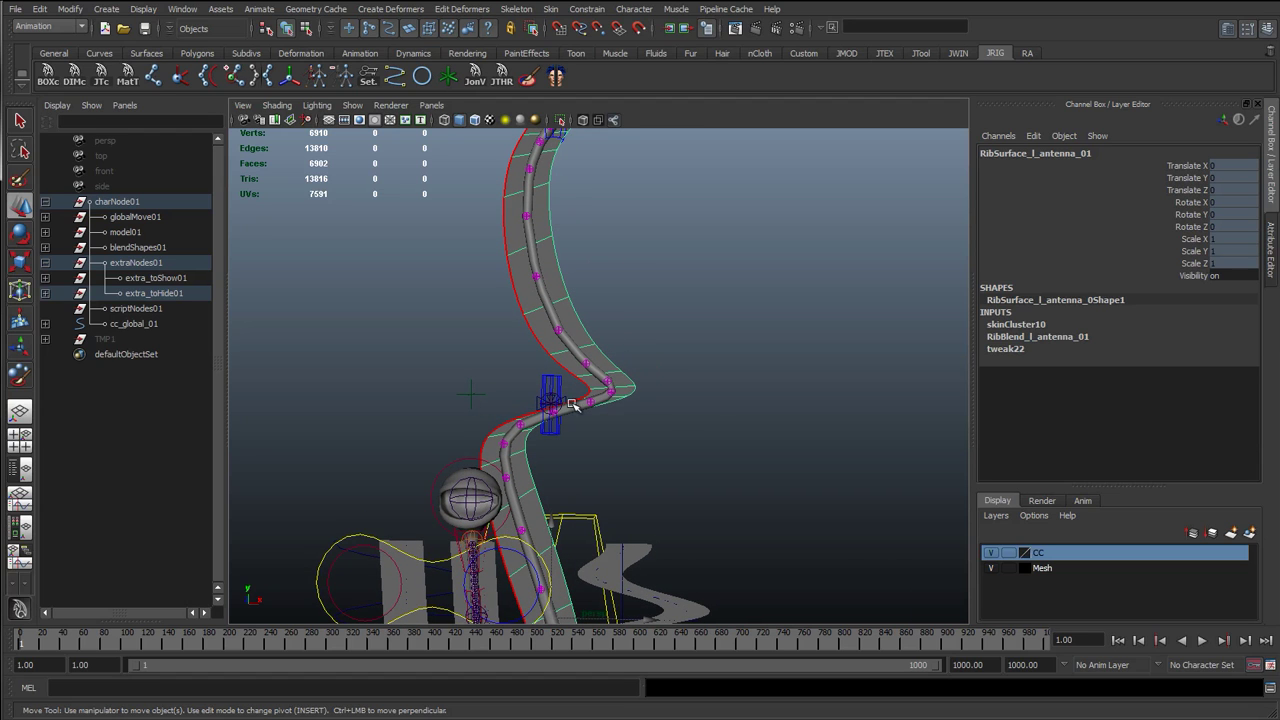
pyautogui.keyDown('alt'); pyautogui.moveTo(480, 554); pyautogui.dragTo(526, 251, button='middle'); pyautogui.keyUp('alt')
pyautogui.scroll(5, 520, 262)
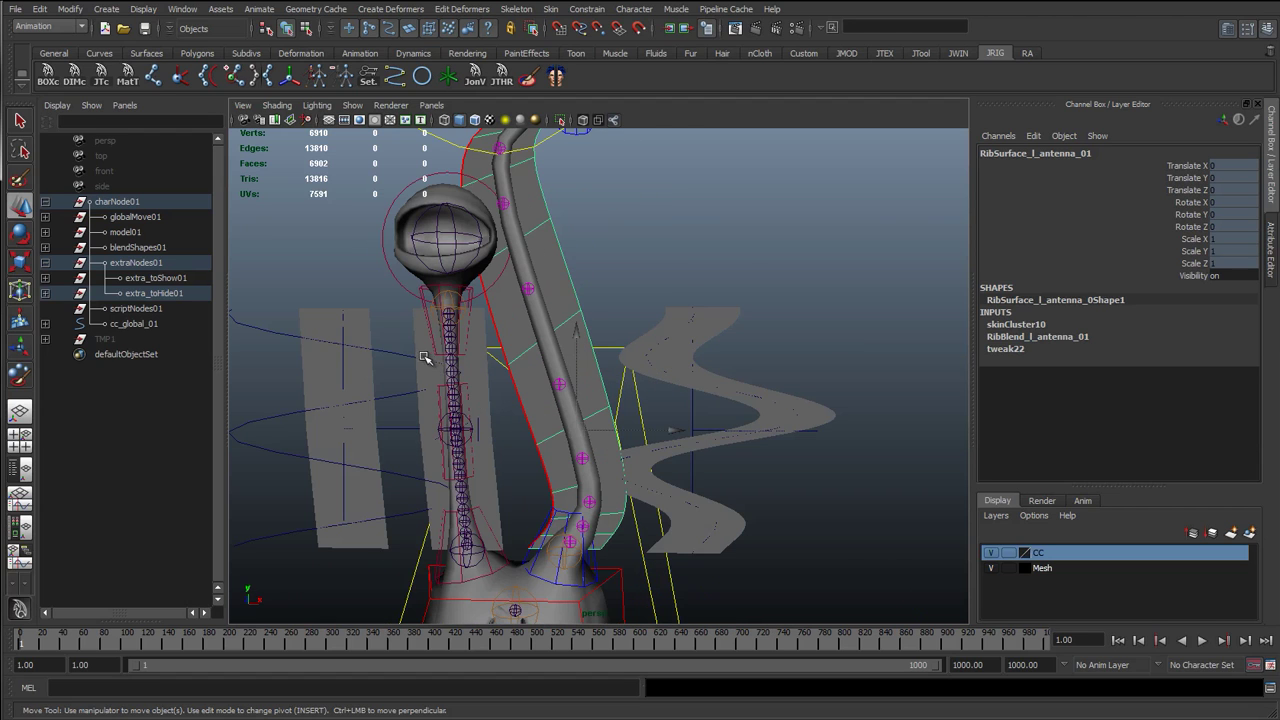
# Step: Compare the right antenna's ribbon surface with the left antenna's sine-deformed blend shape ribbon RibSurface_l_antenna_02
pyautogui.click(452, 376)
pyautogui.keyDown('alt'); pyautogui.moveTo(451, 374); pyautogui.dragTo(574, 357); pyautogui.keyUp('alt')
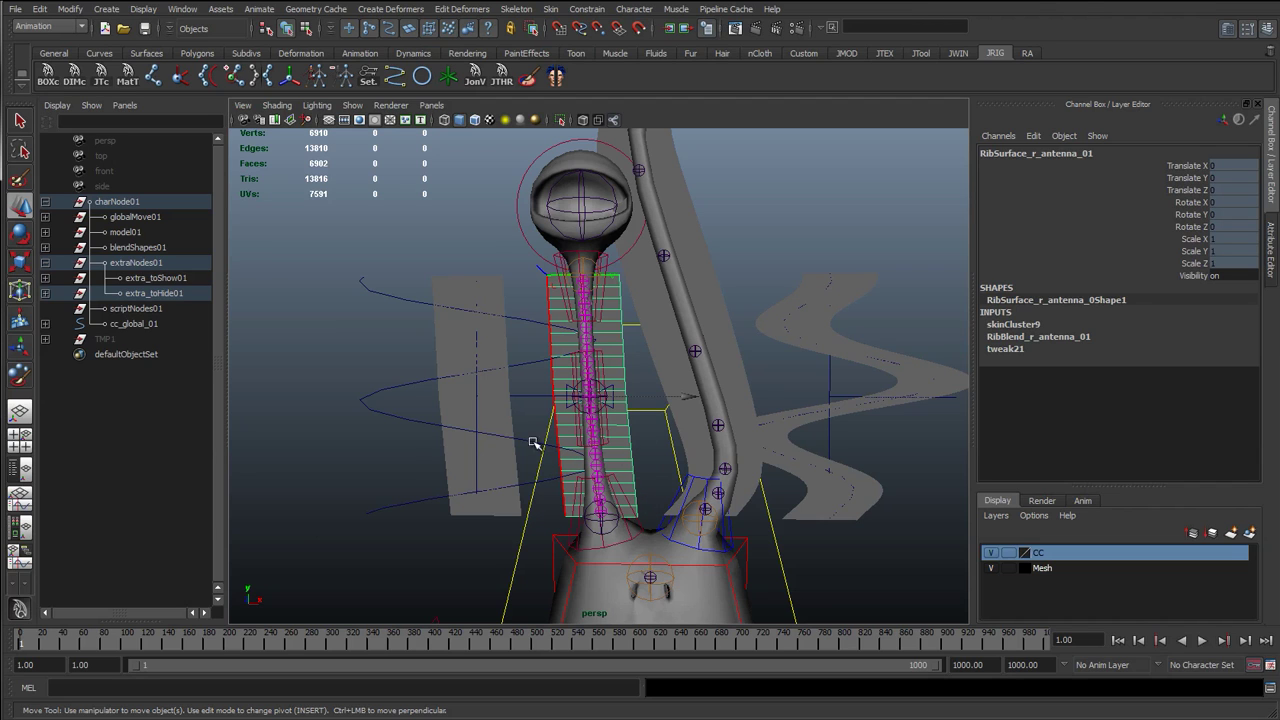
pyautogui.click(453, 349)
pyautogui.click(768, 326)
pyautogui.keyDown('alt'); pyautogui.moveTo(768, 326); pyautogui.dragTo(665, 378); pyautogui.keyUp('alt')
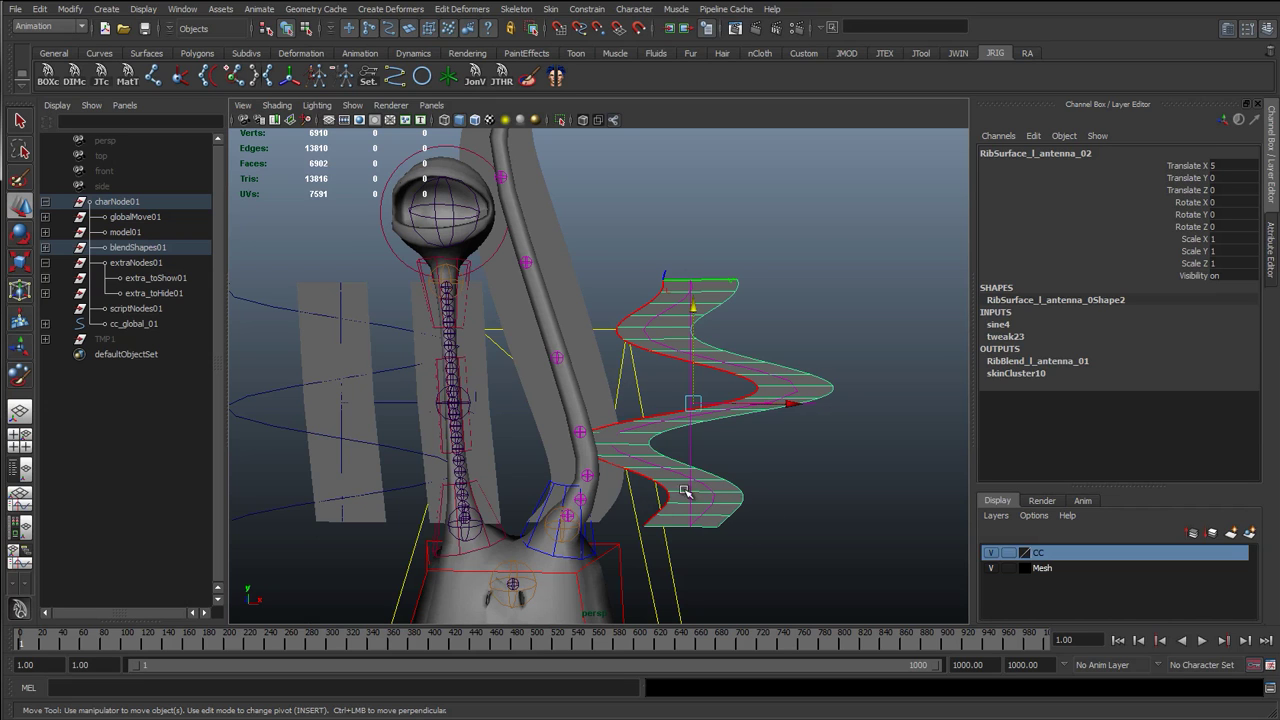
# Step: Examine how the left antenna's main ribbon follows the sine wave between the head and the stretched eye, and clear the selection
pyautogui.click(583, 384)
pyautogui.keyDown('alt'); pyautogui.moveTo(577, 411); pyautogui.dragTo(629, 271, button='right'); pyautogui.keyUp('alt')
pyautogui.keyDown('alt'); pyautogui.moveTo(629, 271); pyautogui.dragTo(606, 522, button='middle'); pyautogui.keyUp('alt')
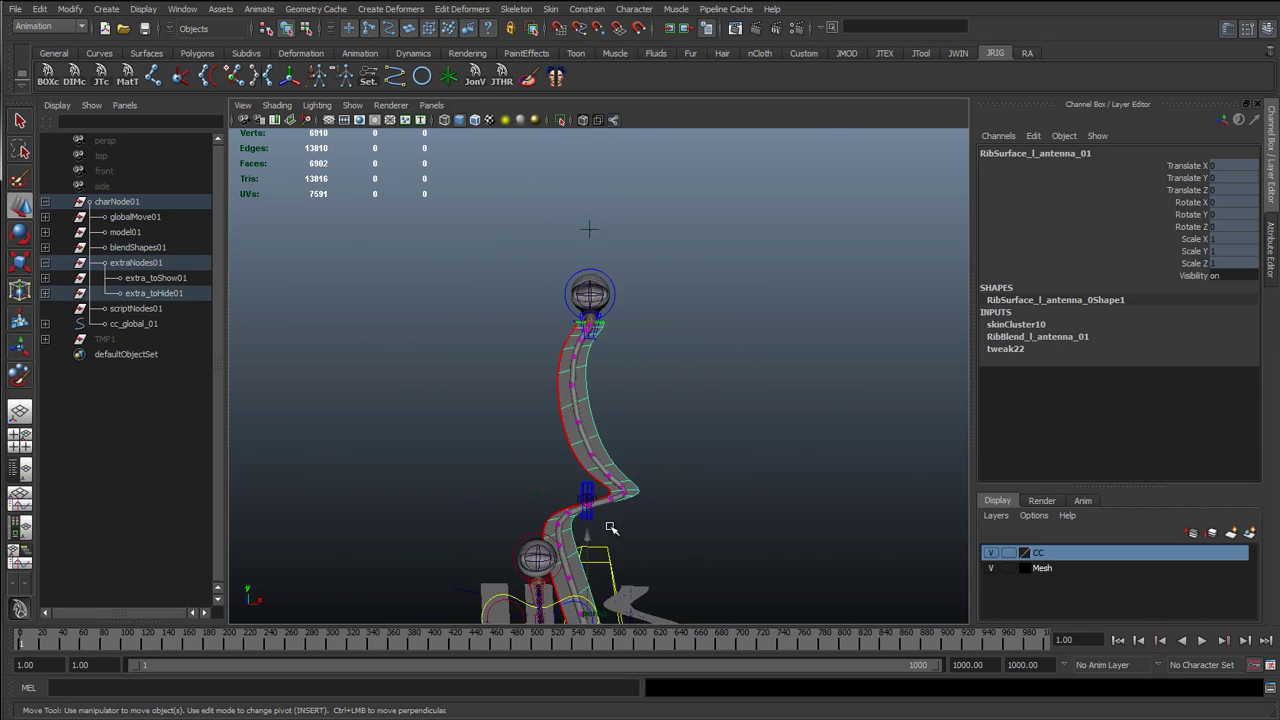
pyautogui.keyDown('alt'); pyautogui.moveTo(674, 531); pyautogui.dragTo(664, 436, button='right'); pyautogui.keyUp('alt')
pyautogui.keyDown('alt'); pyautogui.moveTo(620, 519); pyautogui.dragTo(641, 576, button='right'); pyautogui.keyUp('alt')
pyautogui.keyDown('alt'); pyautogui.moveTo(641, 576); pyautogui.dragTo(601, 256, button='middle'); pyautogui.keyUp('alt')
pyautogui.keyDown('alt'); pyautogui.moveTo(601, 256); pyautogui.dragTo(614, 436, button='right'); pyautogui.keyUp('alt')
pyautogui.press('1')
pyautogui.keyDown('alt'); pyautogui.moveTo(571, 572); pyautogui.dragTo(552, 474, button='middle'); pyautogui.keyUp('alt')
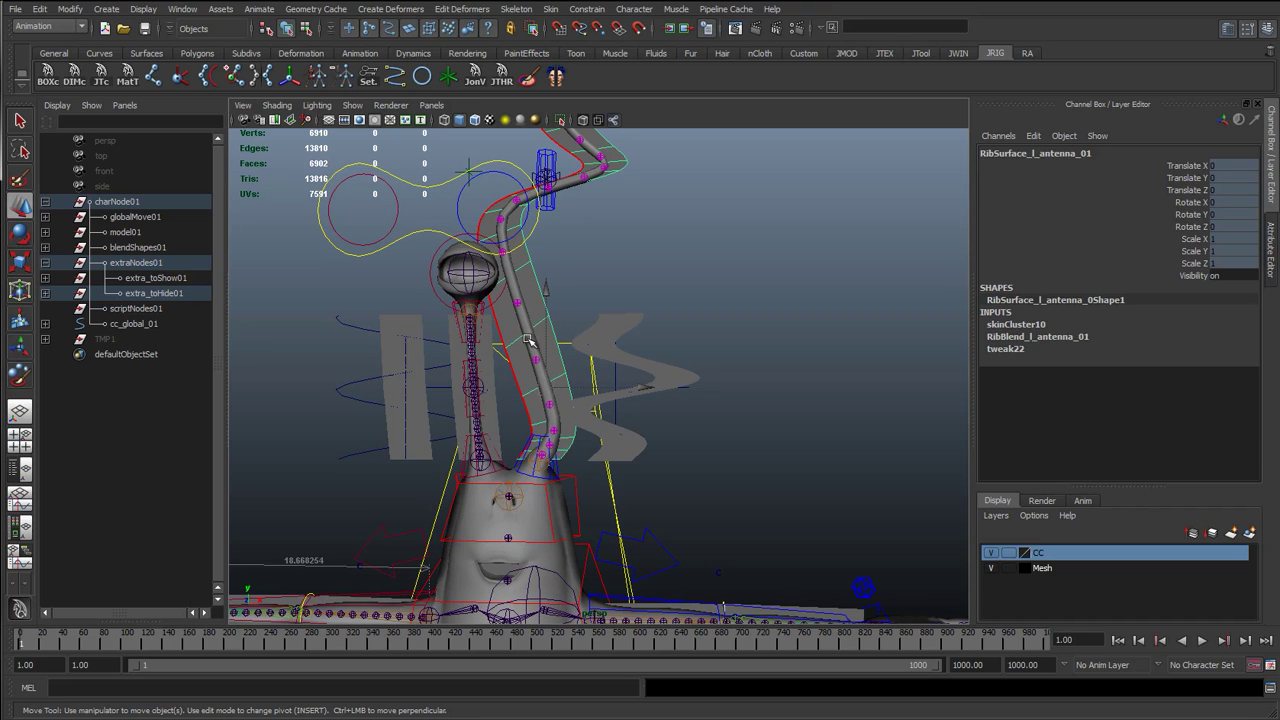
pyautogui.keyDown('alt'); pyautogui.moveTo(576, 259); pyautogui.dragTo(572, 369, button='middle'); pyautogui.keyUp('alt')
pyautogui.keyDown('alt'); pyautogui.moveTo(588, 268); pyautogui.dragTo(578, 343, button='middle'); pyautogui.keyUp('alt')
pyautogui.keyDown('alt'); pyautogui.moveTo(573, 259); pyautogui.dragTo(573, 347, button='middle'); pyautogui.keyUp('alt')
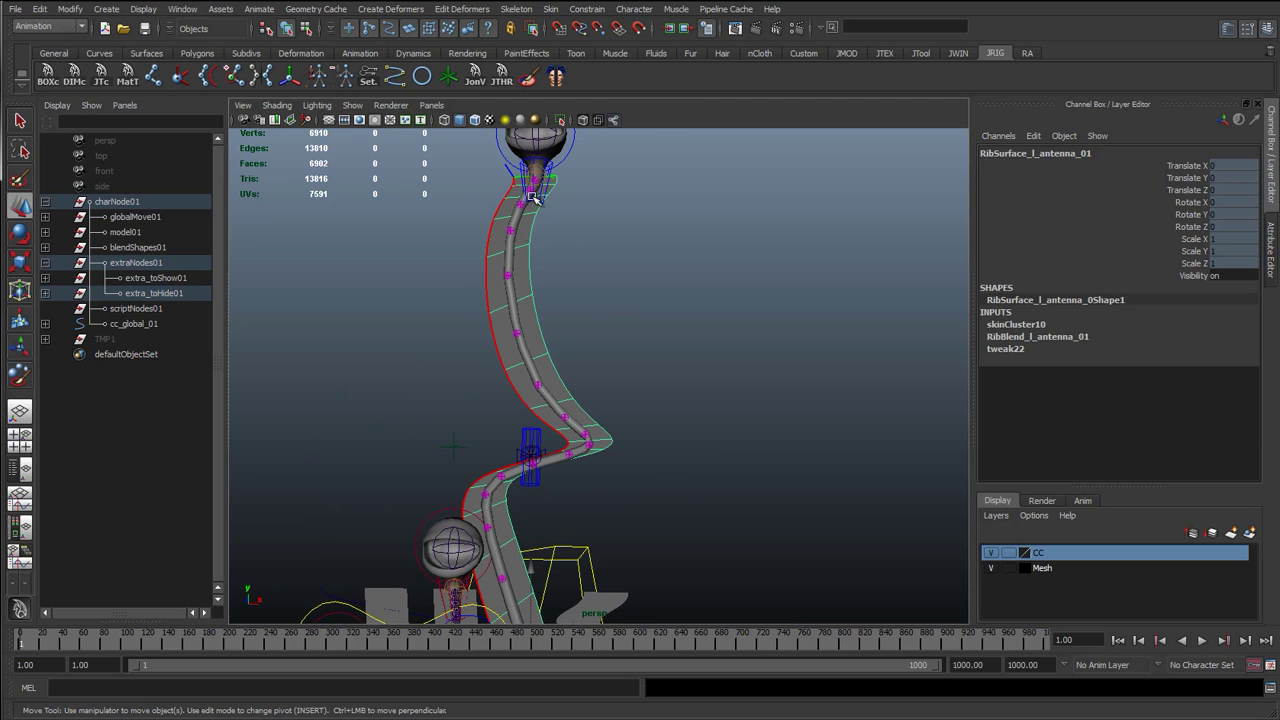
pyautogui.keyDown('alt'); pyautogui.moveTo(597, 477); pyautogui.dragTo(581, 197, button='middle'); pyautogui.keyUp('alt')
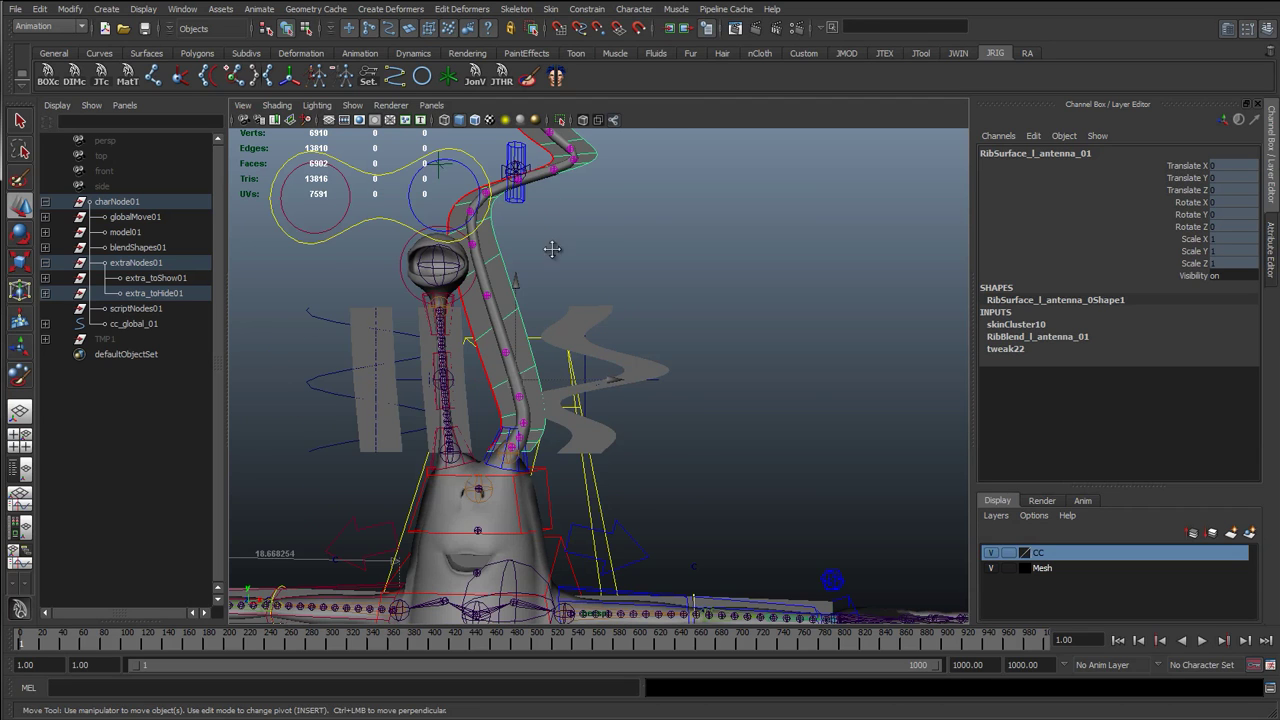
pyautogui.keyDown('alt'); pyautogui.moveTo(560, 289); pyautogui.dragTo(568, 490, button='middle'); pyautogui.keyUp('alt')
pyautogui.keyDown('alt'); pyautogui.moveTo(643, 289); pyautogui.dragTo(642, 436, button='middle'); pyautogui.keyUp('alt')
pyautogui.press('[')
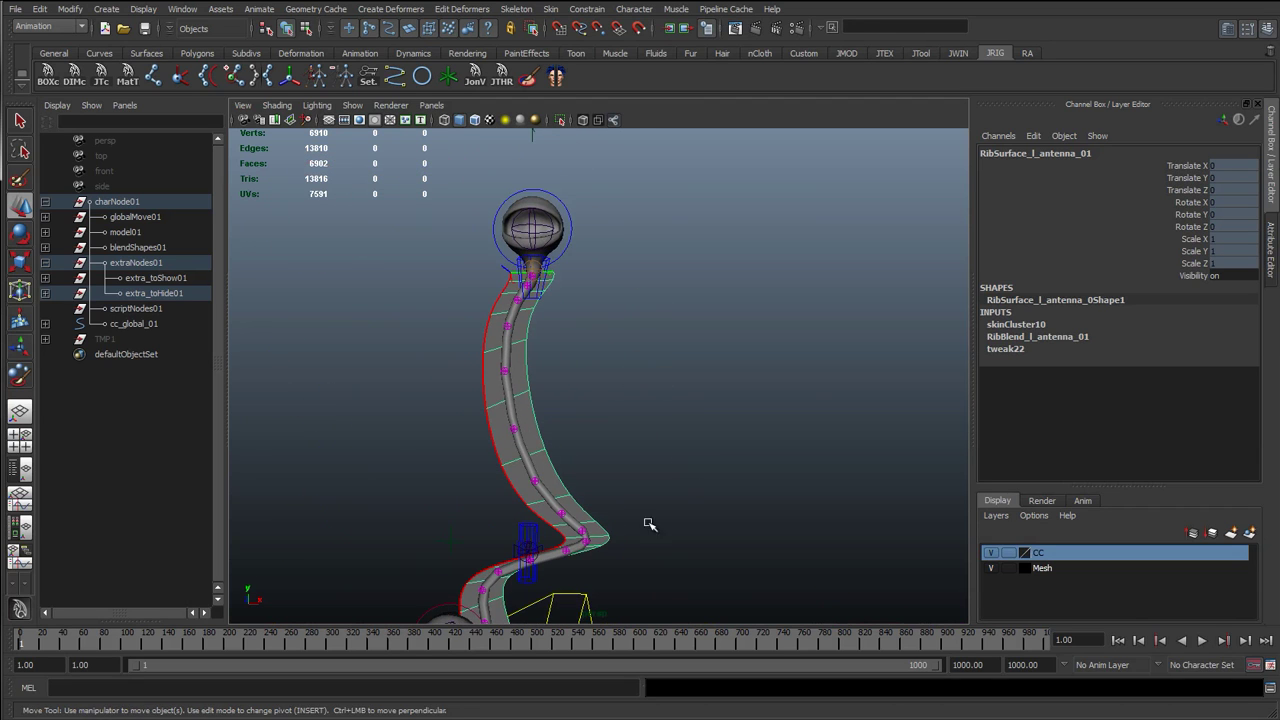
pyautogui.press('[')
pyautogui.click(588, 382)
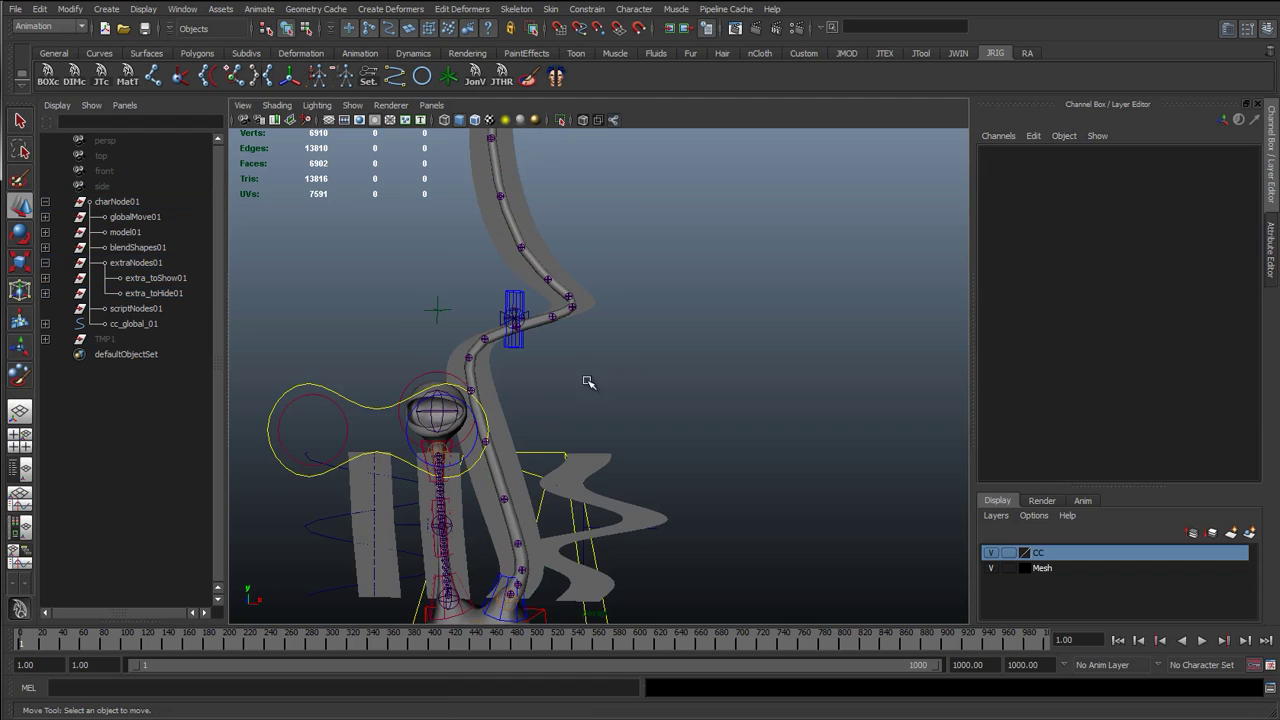
# Step: Reselect the left antenna's main ribbon surface and inspect its bend and lower end from several angles
pyautogui.click(500, 423)
pyautogui.keyDown('alt'); pyautogui.moveTo(530, 428); pyautogui.dragTo(630, 347, button='middle'); pyautogui.keyUp('alt')
pyautogui.keyDown('alt'); pyautogui.moveTo(630, 347); pyautogui.dragTo(552, 398); pyautogui.keyUp('alt')
pyautogui.scroll(3, 552, 374)
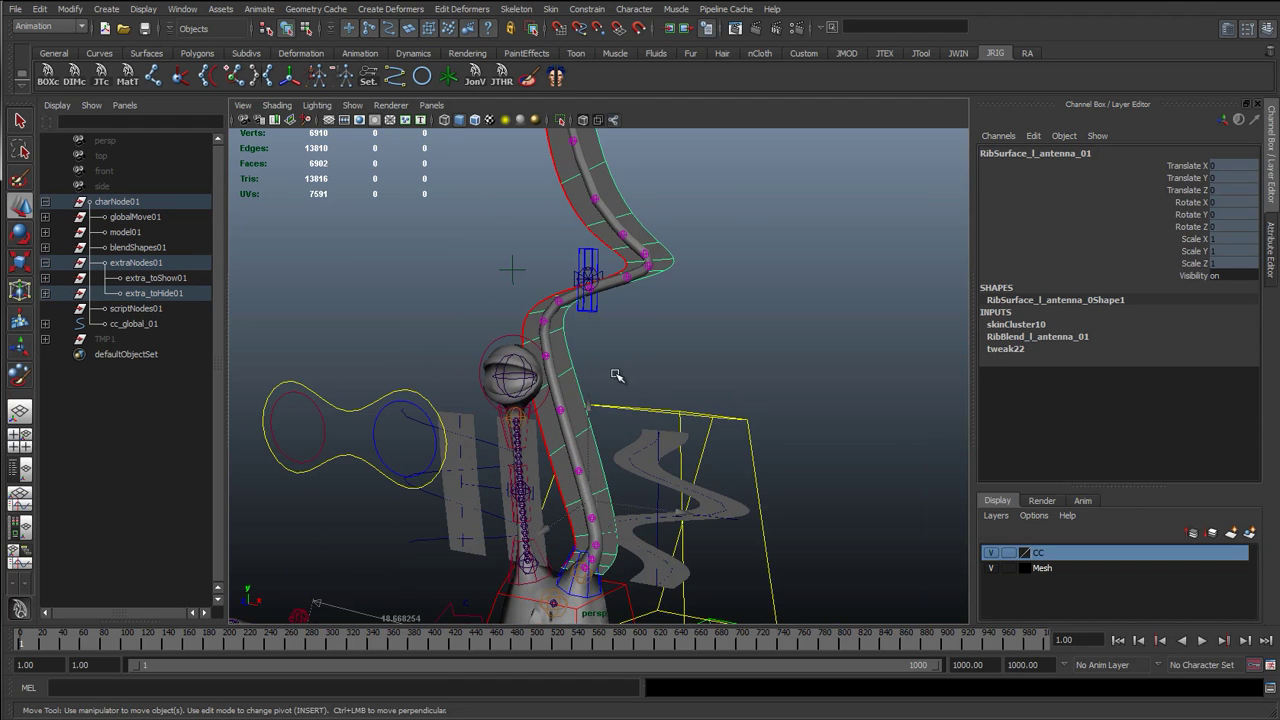
pyautogui.keyDown('alt'); pyautogui.moveTo(544, 349); pyautogui.dragTo(506, 342, button='middle'); pyautogui.keyUp('alt')
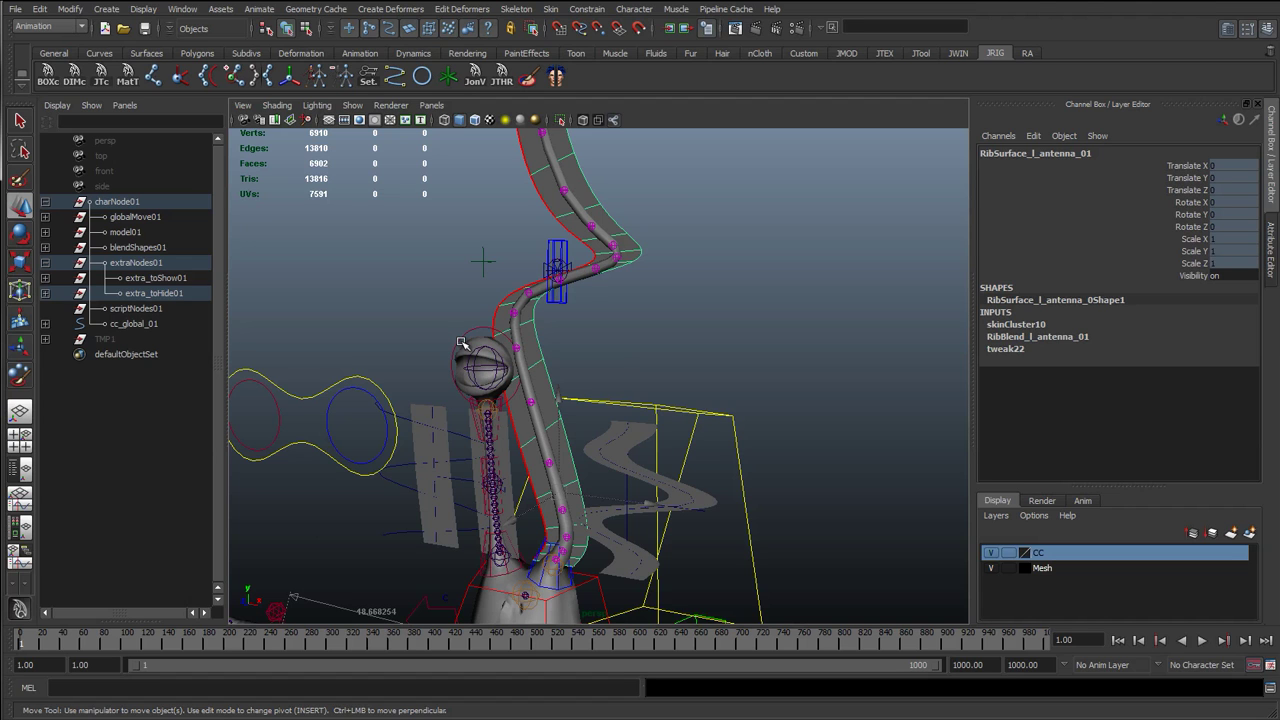
pyautogui.scroll(-3, 508, 363)
pyautogui.keyDown('alt'); pyautogui.moveTo(508, 363); pyautogui.dragTo(573, 354); pyautogui.keyUp('alt')
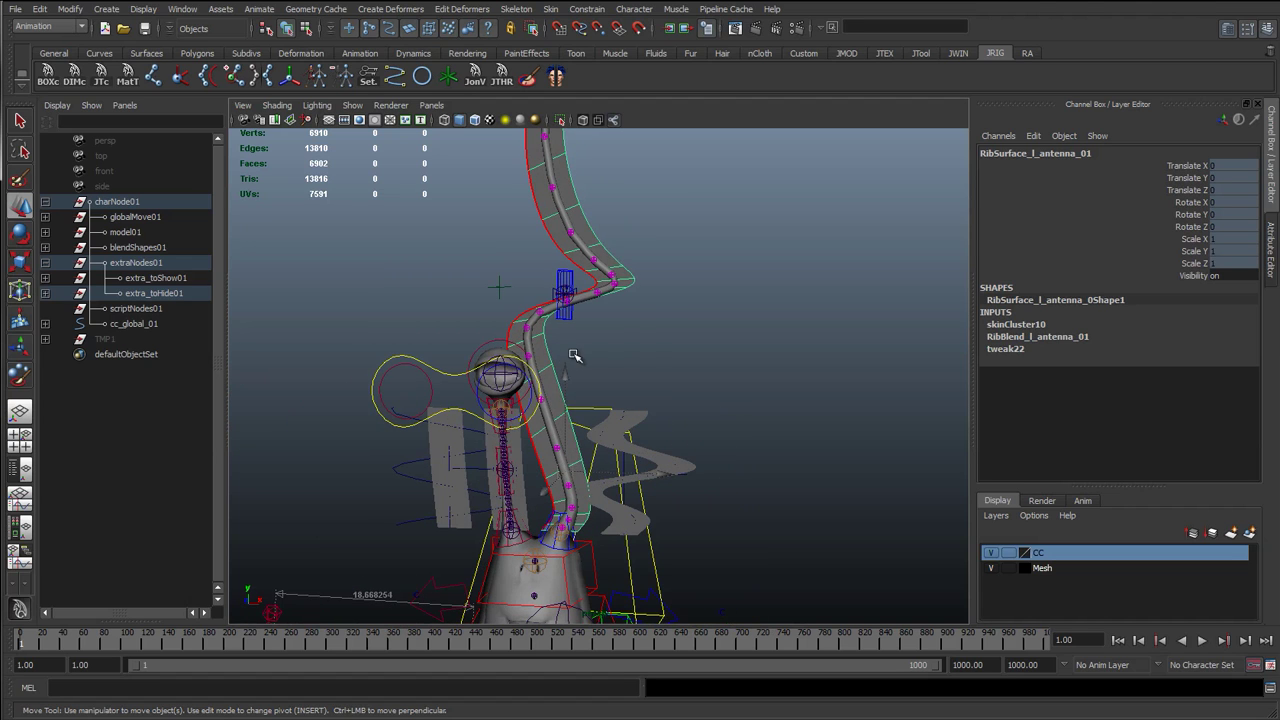
pyautogui.click(566, 342)
pyautogui.click(542, 342)
pyautogui.keyDown('alt'); pyautogui.moveTo(545, 345); pyautogui.dragTo(687, 500, button='right'); pyautogui.keyUp('alt')
pyautogui.keyDown('alt'); pyautogui.moveTo(687, 500); pyautogui.dragTo(655, 395, button='middle'); pyautogui.keyUp('alt')
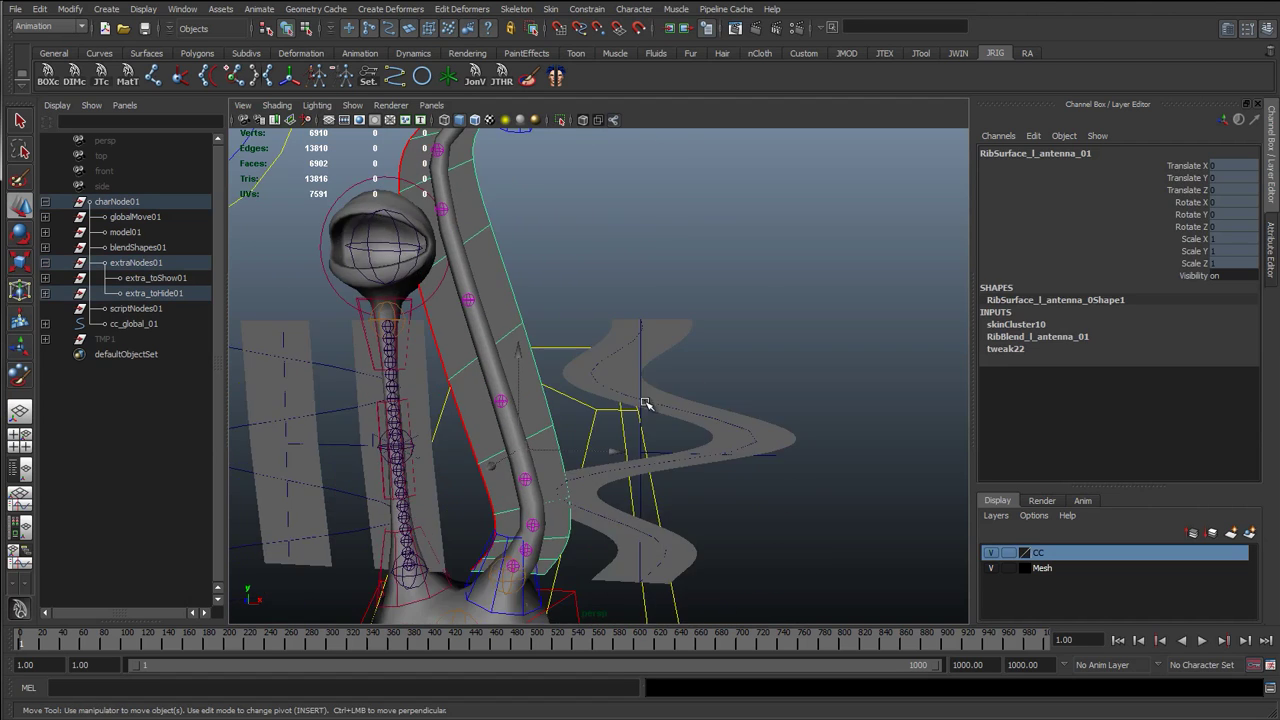
# Step: Try a negative Dropoff on the left antenna's sine4 deformer, and set the Dropoff to 0
pyautogui.click(639, 426)
pyautogui.click(998, 325)
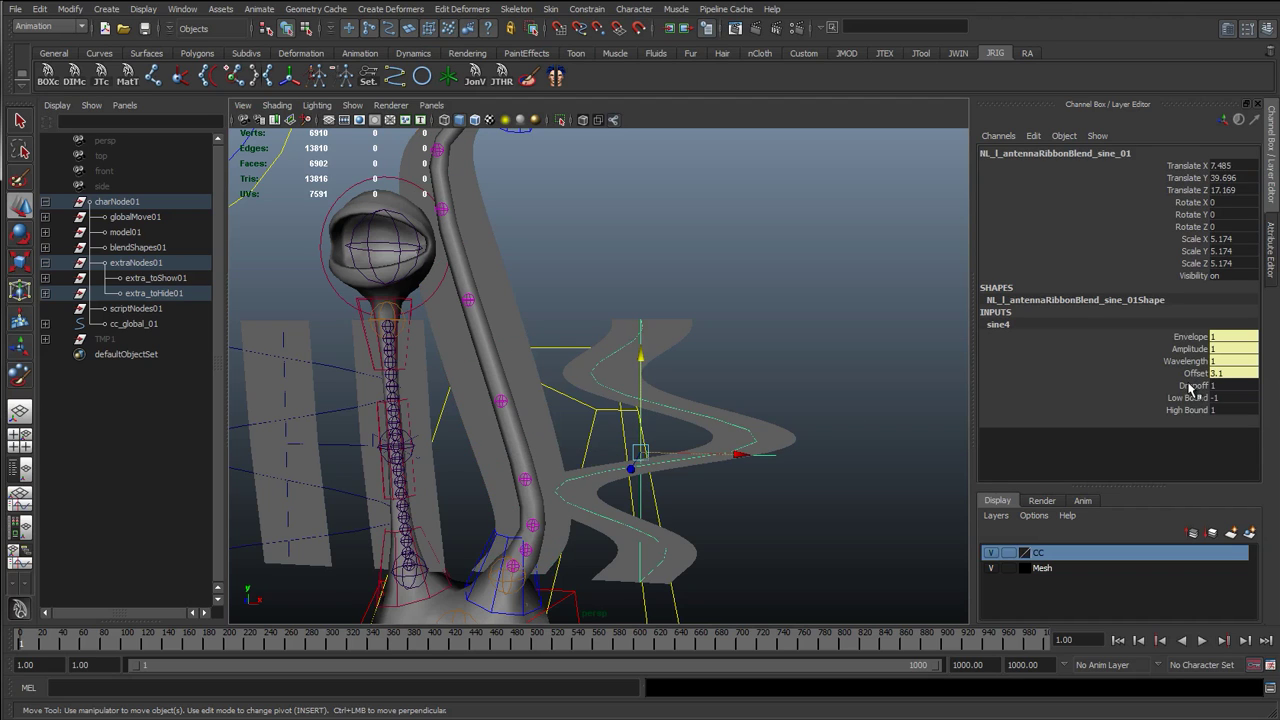
pyautogui.click(1192, 386)
pyautogui.moveTo(857, 409); pyautogui.dragTo(638, 401, button='middle')
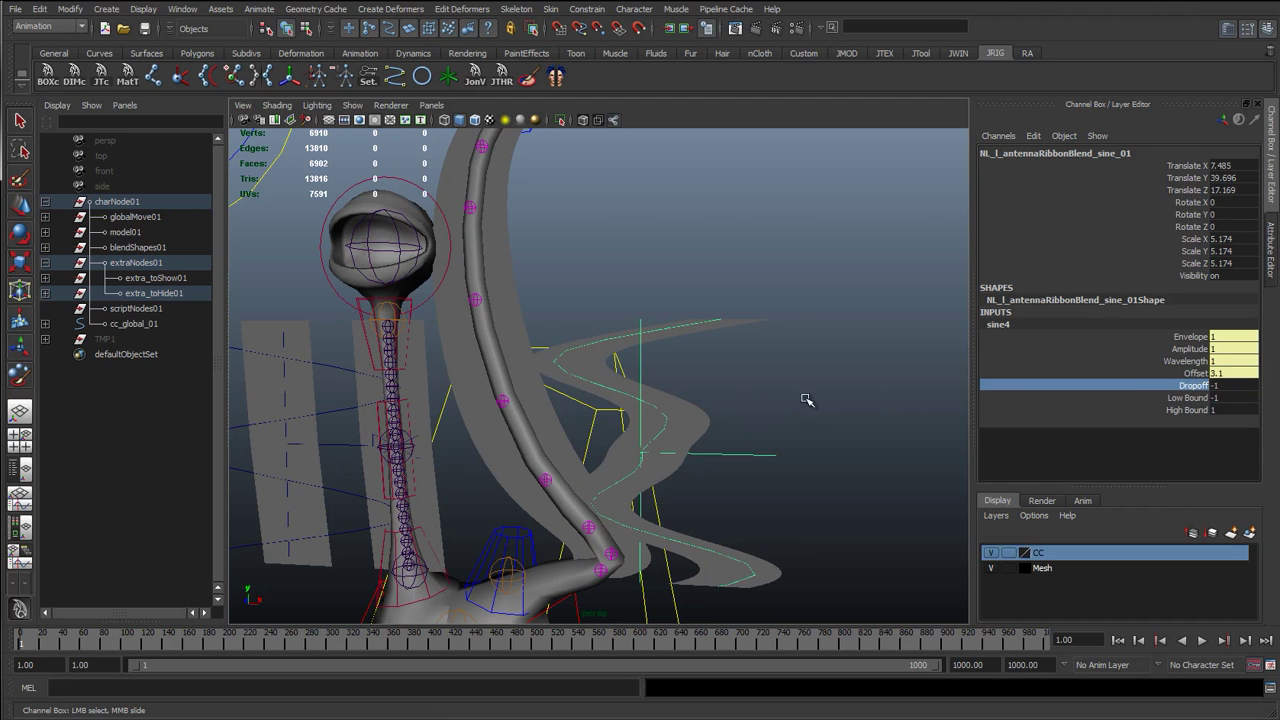
pyautogui.moveTo(788, 399); pyautogui.dragTo(838, 400, button='middle')
pyautogui.click(1230, 385)
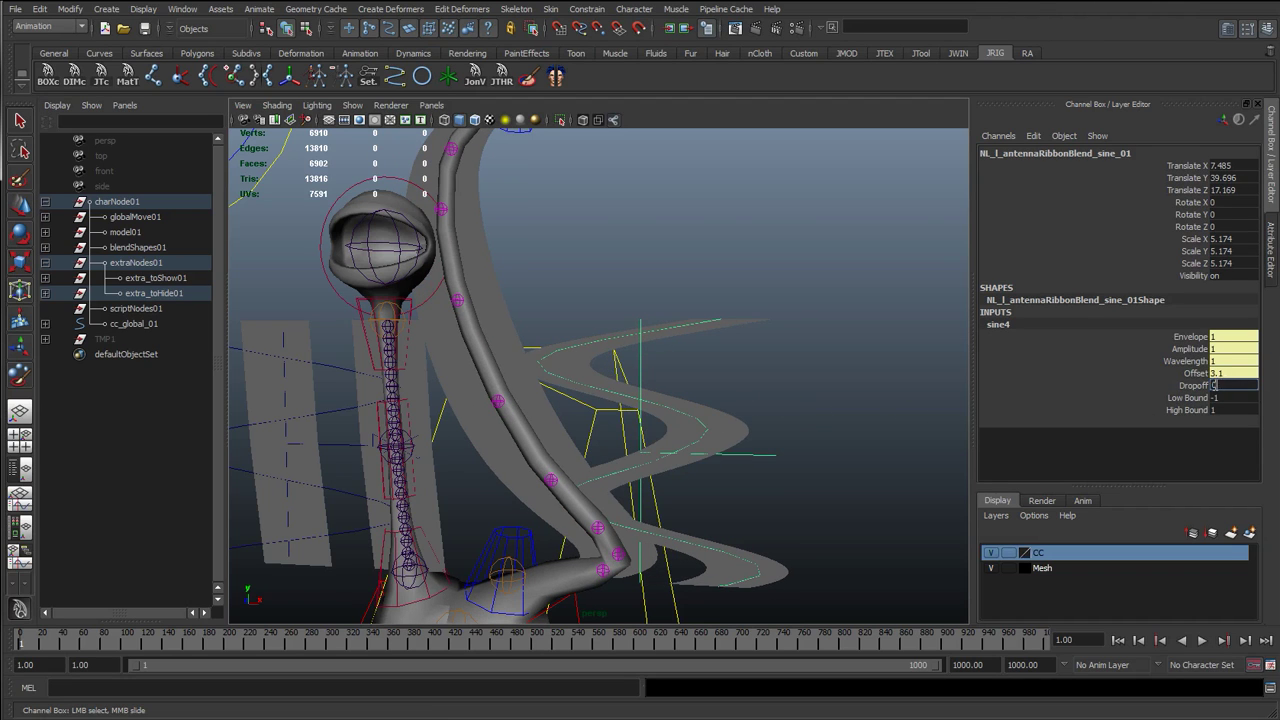
pyautogui.press('Return')
pyautogui.press('f')
pyautogui.press('q')
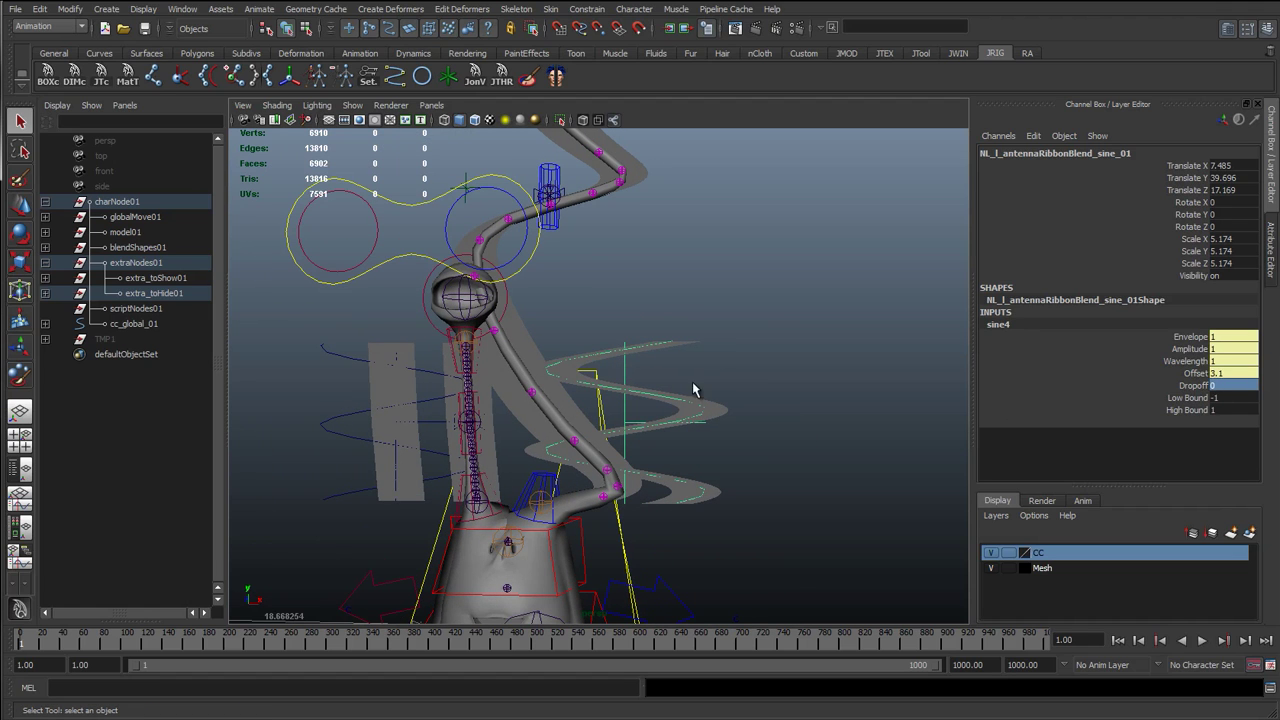
# Step: Reset the left eye control's Translate Y to 0
pyautogui.keyDown('alt'); pyautogui.moveTo(615, 493); pyautogui.dragTo(703, 196); pyautogui.keyUp('alt')
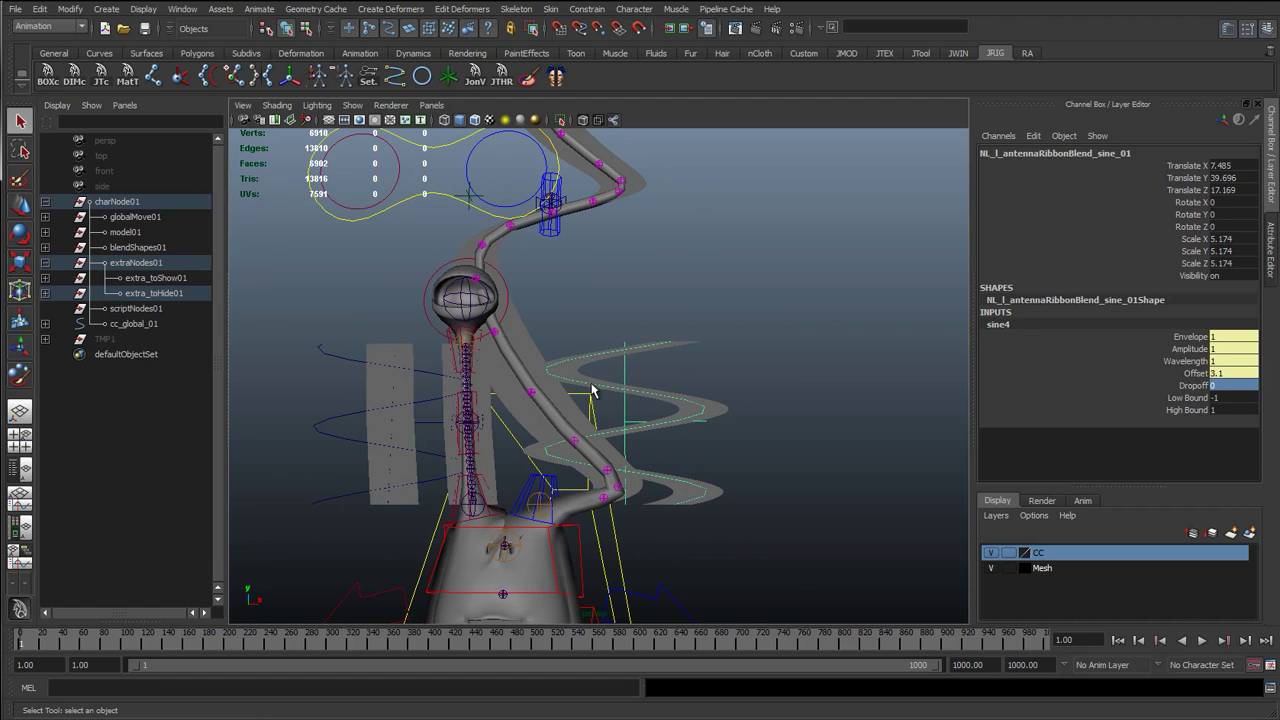
pyautogui.keyDown('alt'); pyautogui.moveTo(714, 437); pyautogui.dragTo(605, 215); pyautogui.keyUp('alt')
pyautogui.click(602, 181)
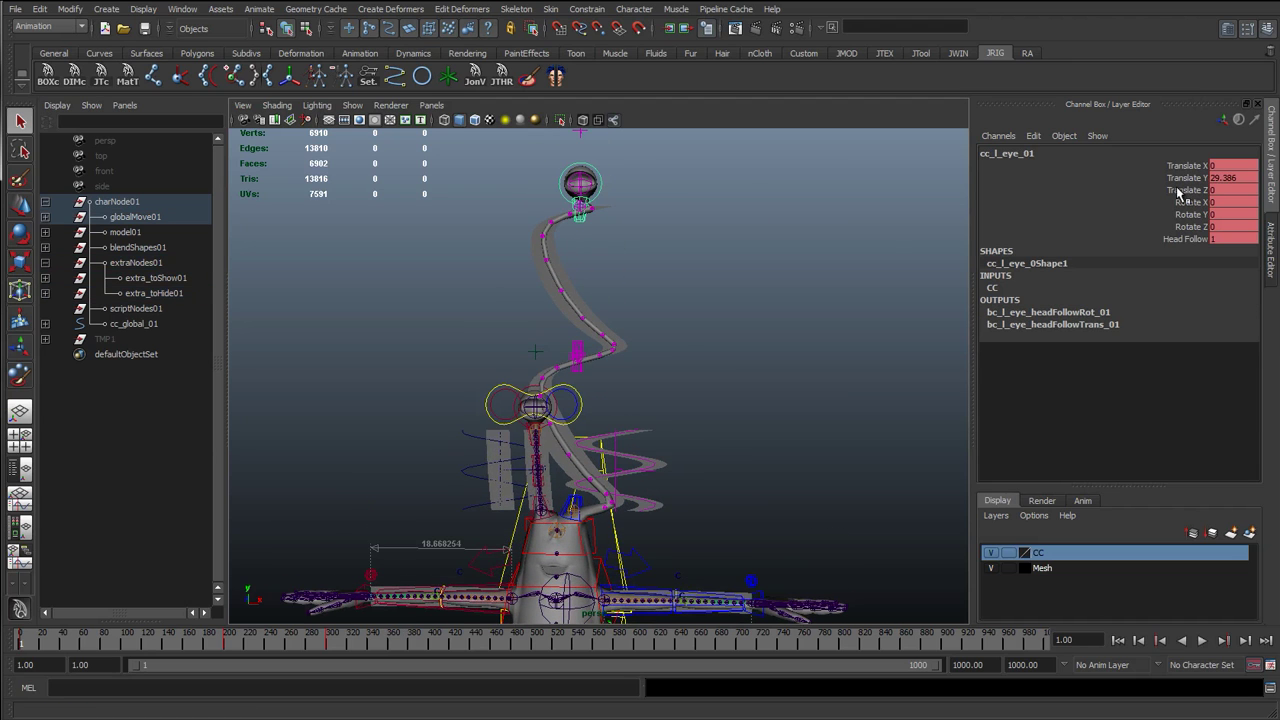
pyautogui.click(1230, 179)
pyautogui.write('0')
pyautogui.press('Return')
pyautogui.keyDown('alt'); pyautogui.moveTo(586, 440); pyautogui.dragTo(644, 510, button='right'); pyautogui.keyUp('alt')
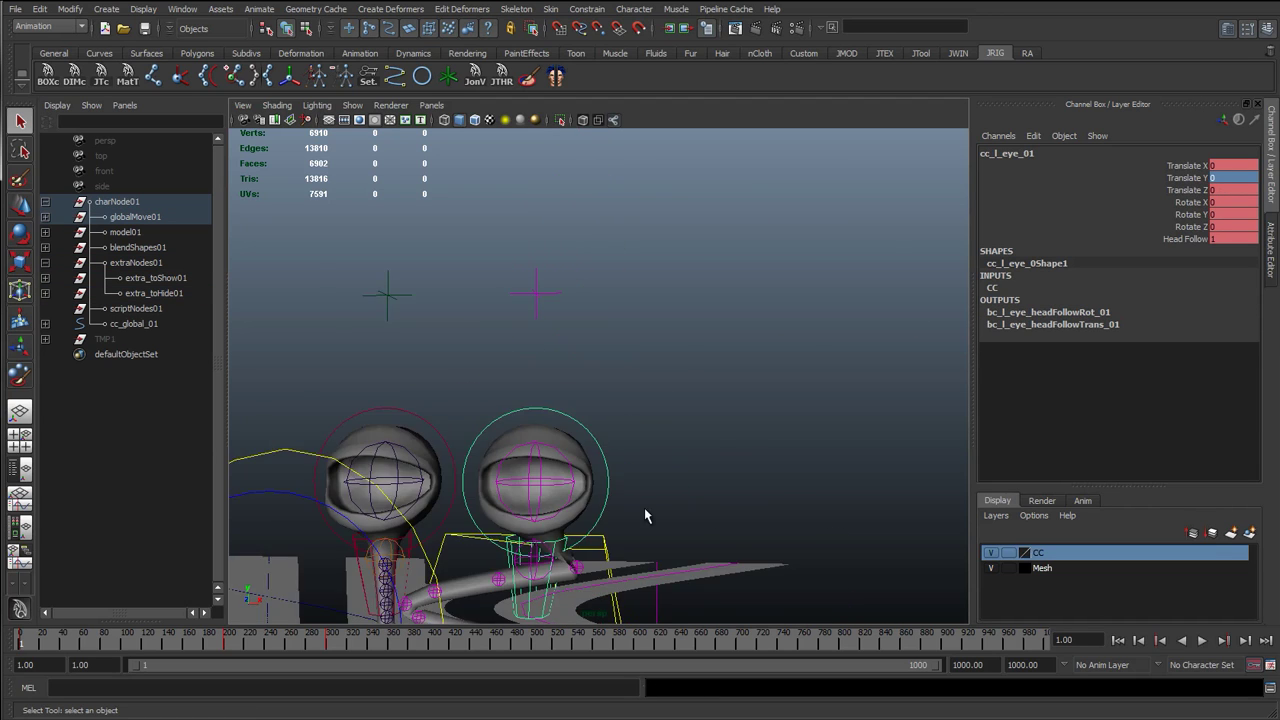
# Step: Compare the unstretched left antenna's main ribbon with its sine-deformed blend shape ribbon, checking where the ends sit
pyautogui.keyDown('alt'); pyautogui.moveTo(644, 510); pyautogui.dragTo(632, 206, button='middle'); pyautogui.keyUp('alt')
pyautogui.click(803, 368)
pyautogui.keyDown('alt'); pyautogui.moveTo(788, 360); pyautogui.dragTo(840, 400, button='right'); pyautogui.keyUp('alt')
pyautogui.keyDown('alt'); pyautogui.moveTo(569, 341); pyautogui.dragTo(636, 254, button='middle'); pyautogui.keyUp('alt')
pyautogui.keyDown('alt'); pyautogui.moveTo(733, 261); pyautogui.dragTo(640, 333, button='middle'); pyautogui.keyUp('alt')
pyautogui.keyDown('shift'); pyautogui.click(710, 319); pyautogui.keyUp('shift')
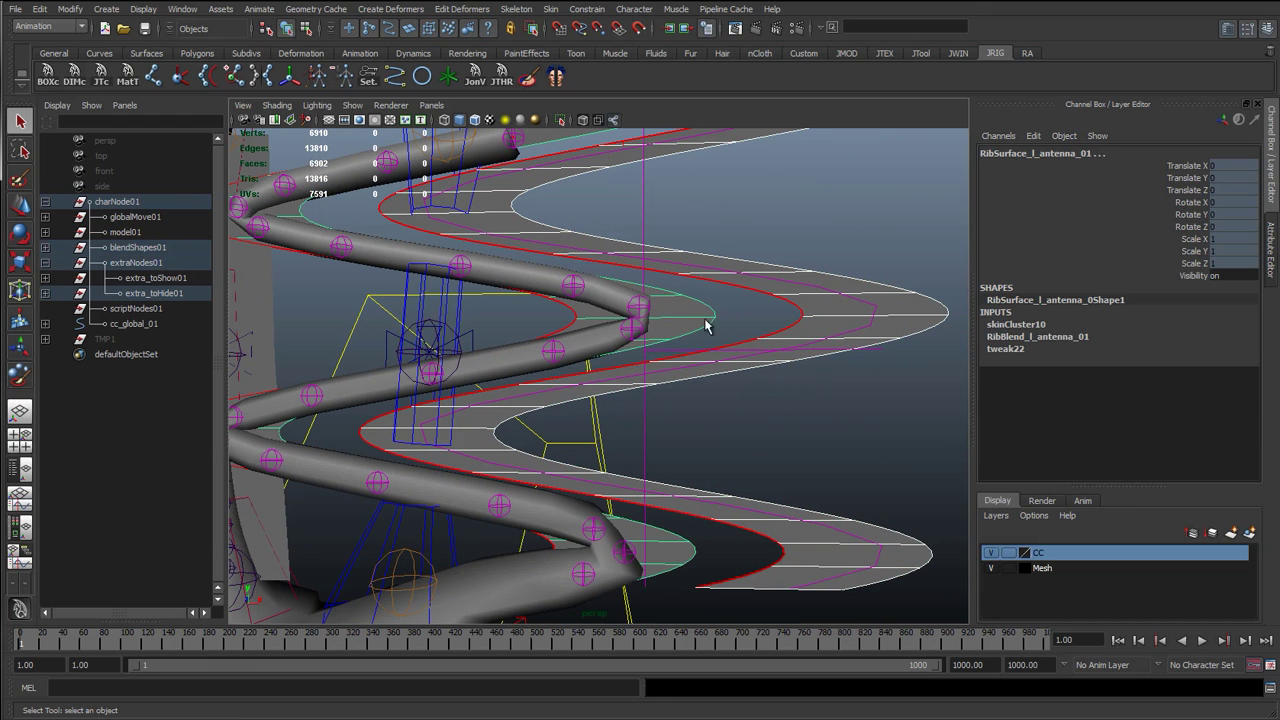
pyautogui.click(685, 320)
pyautogui.keyDown('alt'); pyautogui.moveTo(589, 320); pyautogui.dragTo(547, 323, button='right'); pyautogui.keyUp('alt')
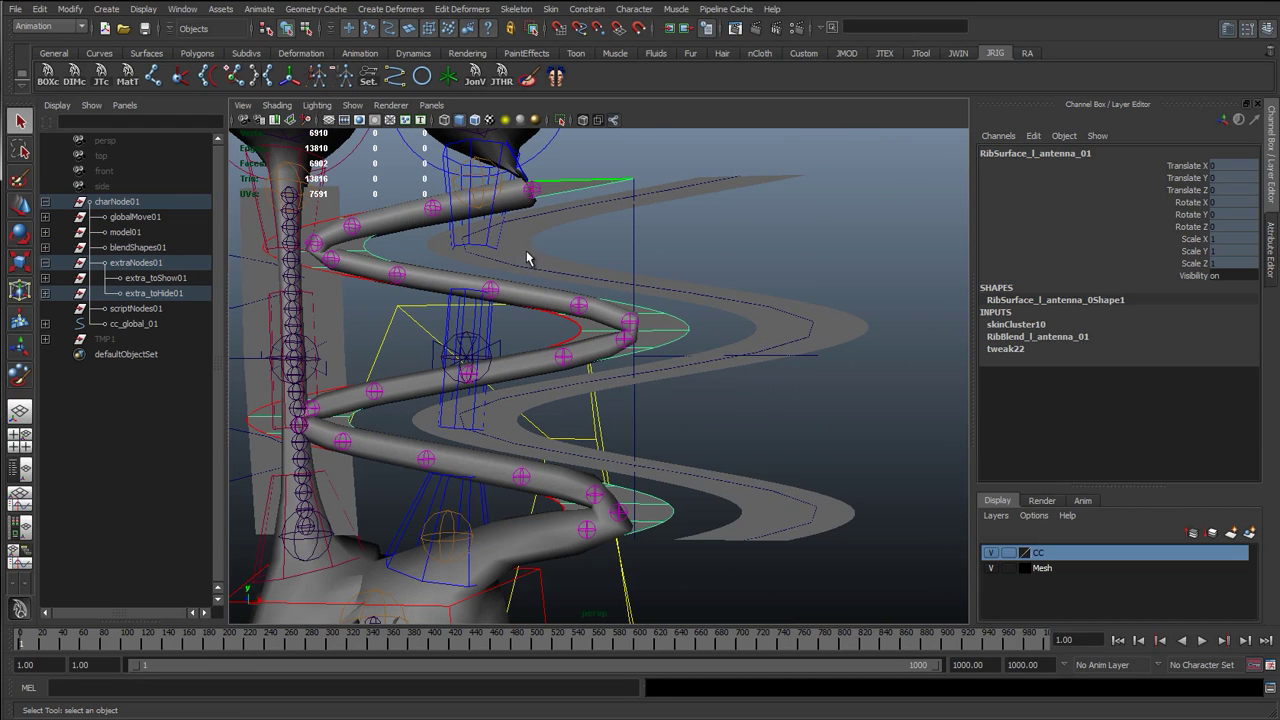
# Step: Lower the Sine Weight of the left antenna's middle control until the antenna is straight
pyautogui.click(434, 160)
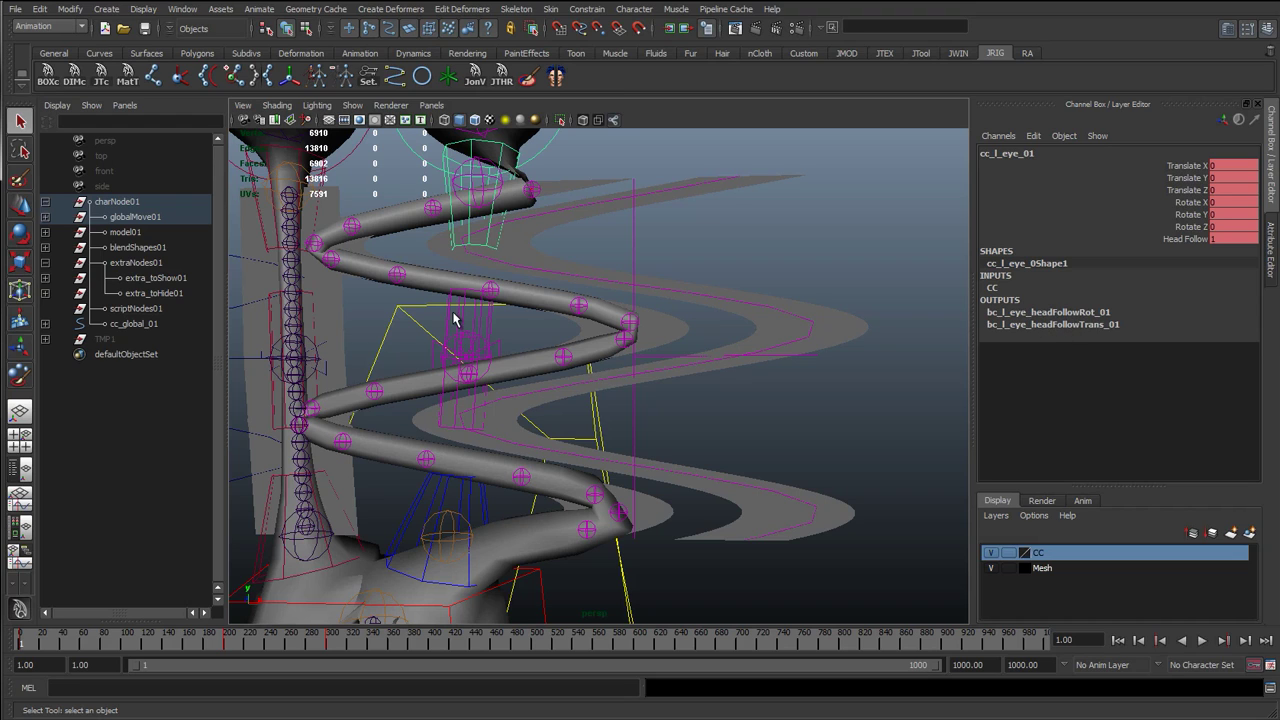
pyautogui.click(780, 322)
pyautogui.click(489, 320)
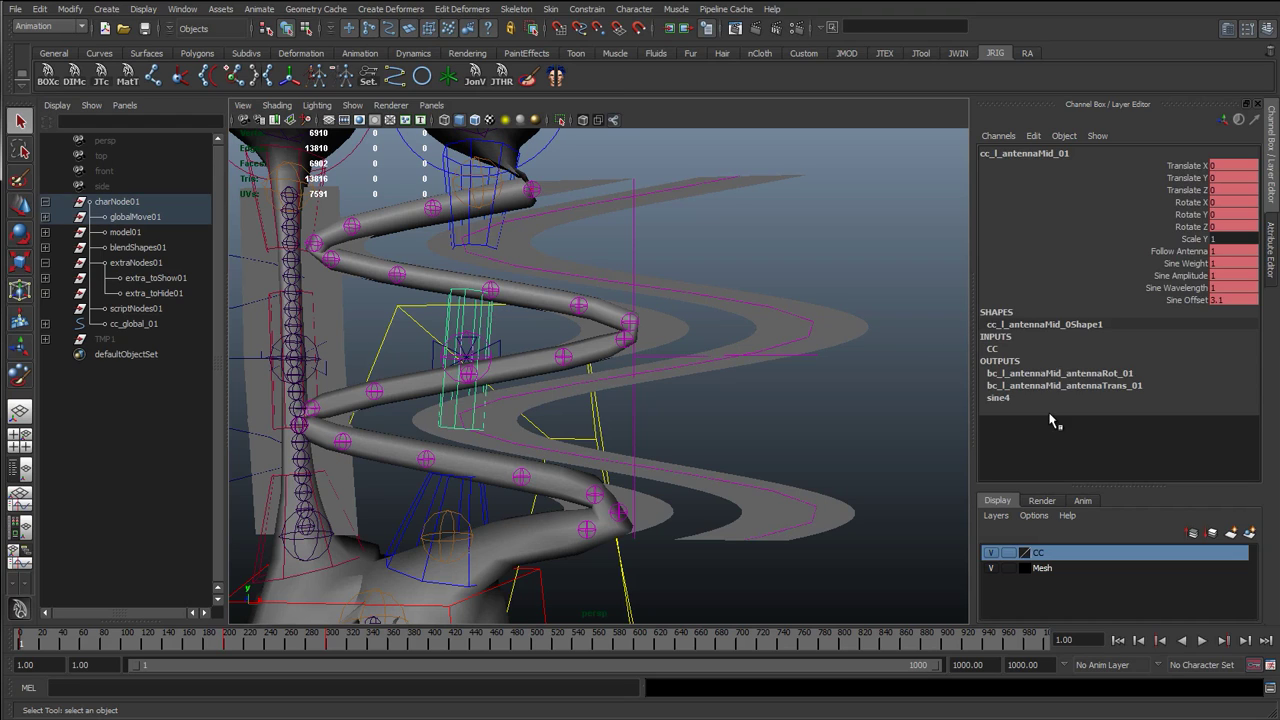
pyautogui.click(1178, 265)
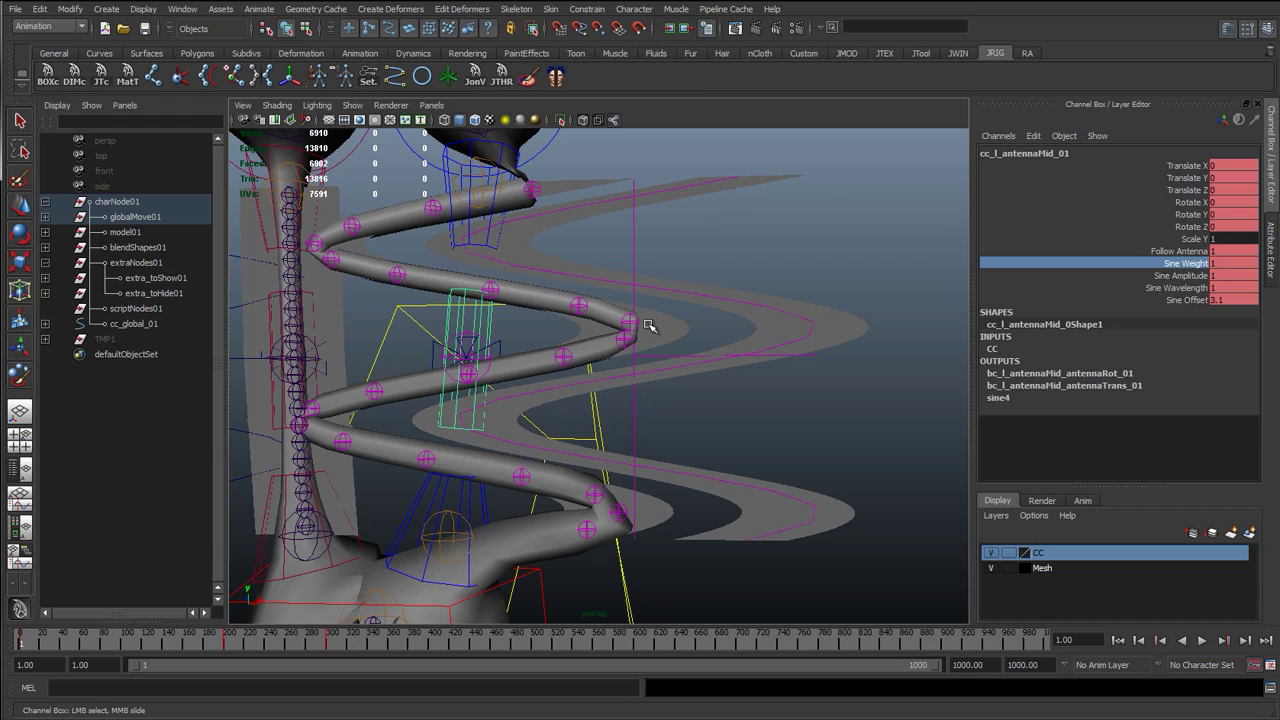
pyautogui.moveTo(649, 323); pyautogui.dragTo(664, 347, button='middle')
# Step: Select the left antenna's main ribbon and start the Paint Blend Shape Weights Tool with its settings displayed
pyautogui.click(509, 291)
pyautogui.scroll(-2, 543, 340)
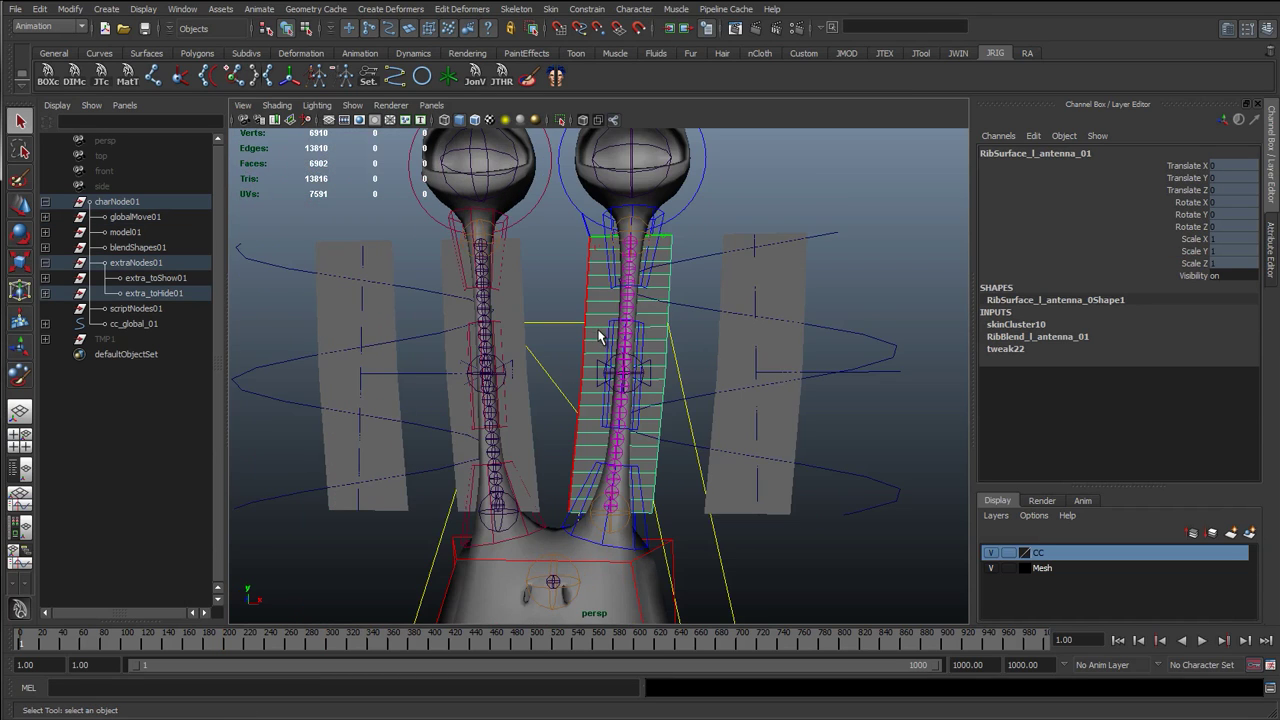
pyautogui.click(462, 11)
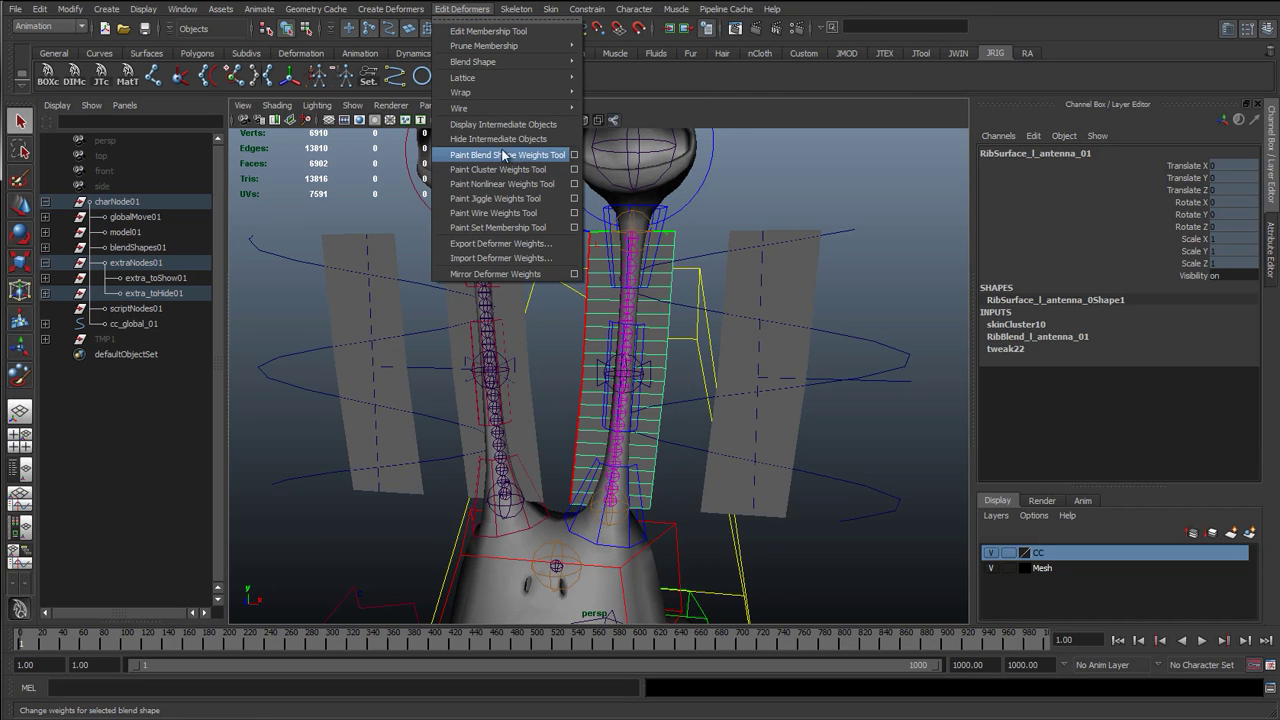
pyautogui.click(570, 155)
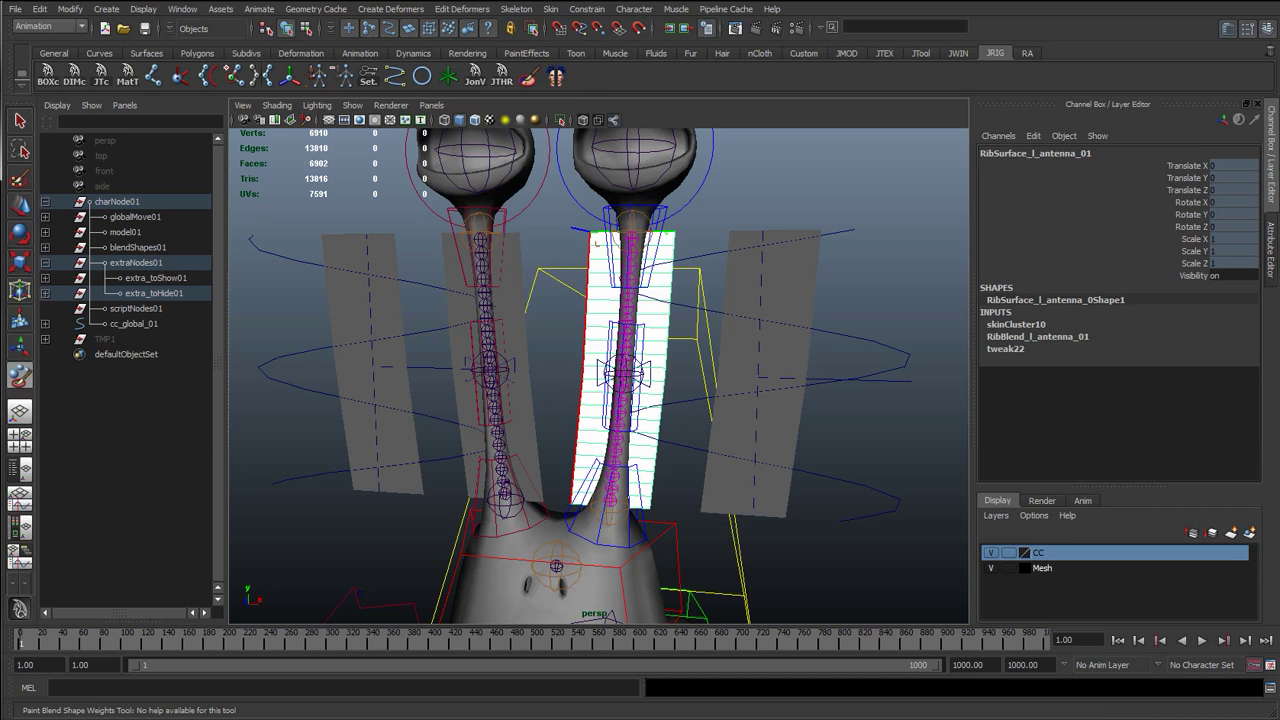
pyautogui.doubleClick(20, 290)
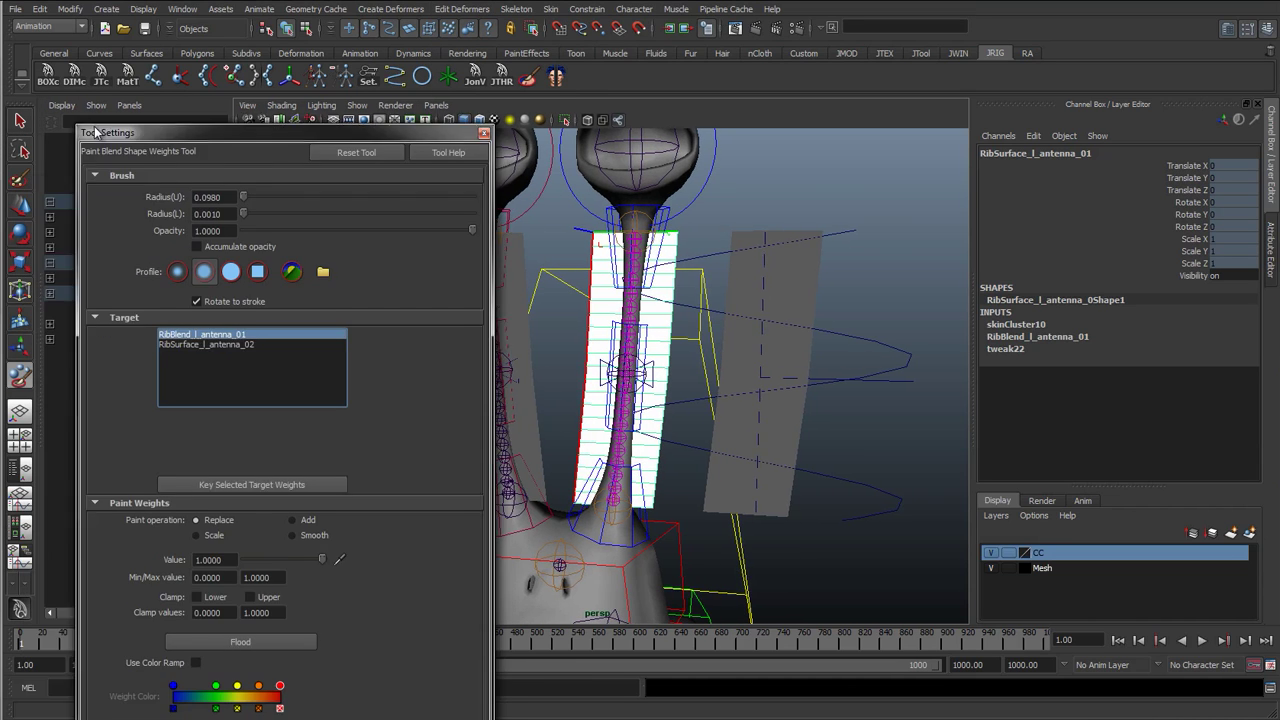
pyautogui.doubleClick(52, 134)
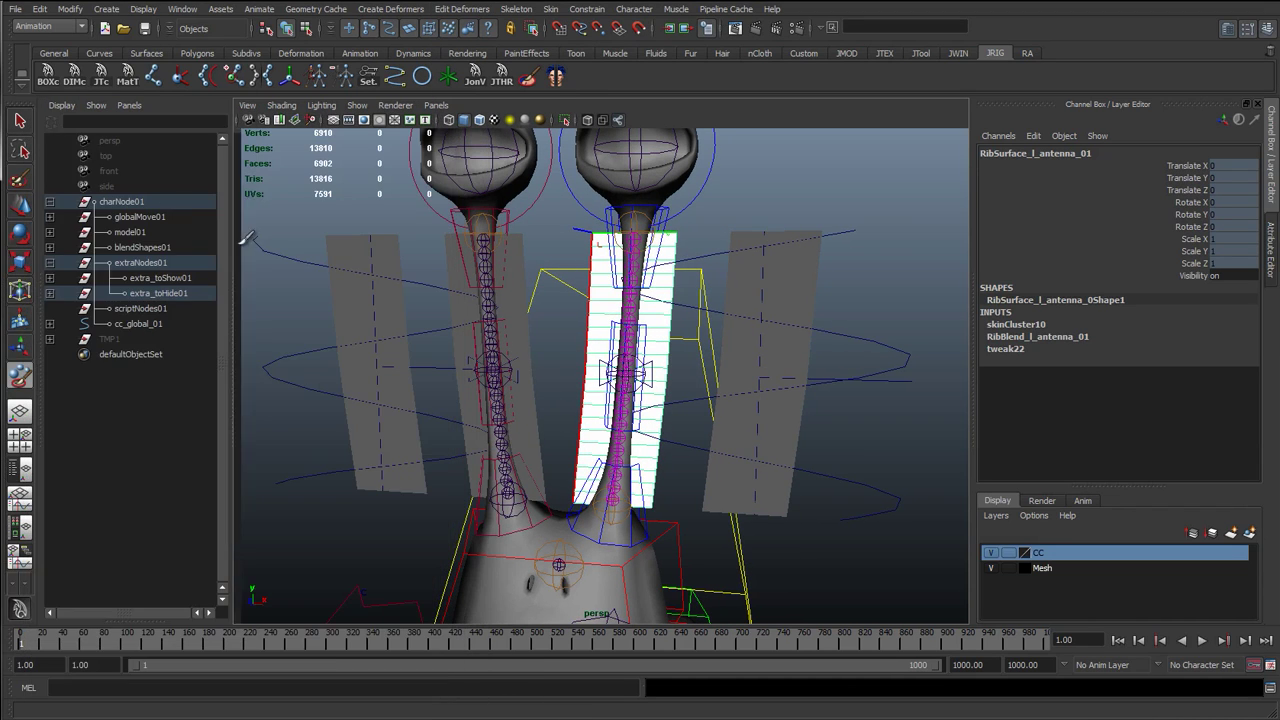
pyautogui.doubleClick(20, 375)
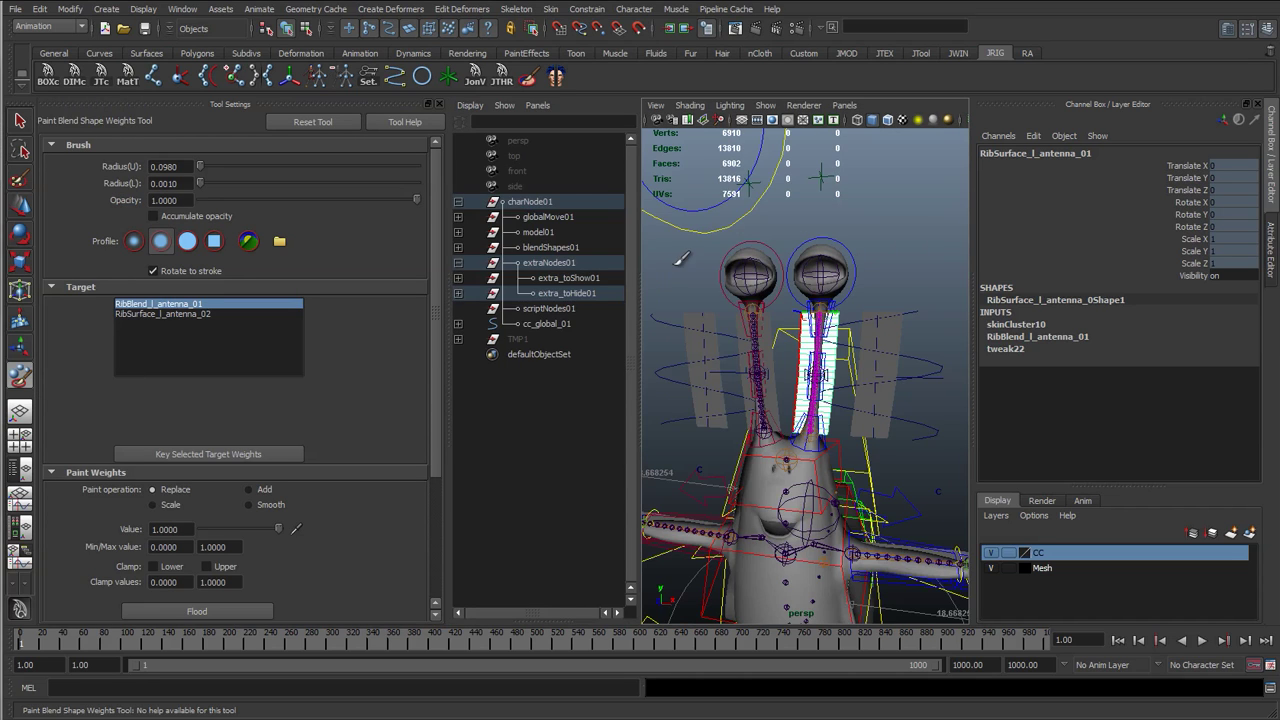
# Step: Isolate the selected left antenna ribbon in the viewport so only that surface is shown
pyautogui.press('space')
pyautogui.keyDown('alt'); pyautogui.moveTo(733, 325); pyautogui.dragTo(773, 318, button='right'); pyautogui.keyUp('alt')
pyautogui.keyDown('alt'); pyautogui.moveTo(699, 287); pyautogui.dragTo(642, 303, button='middle'); pyautogui.keyUp('alt')
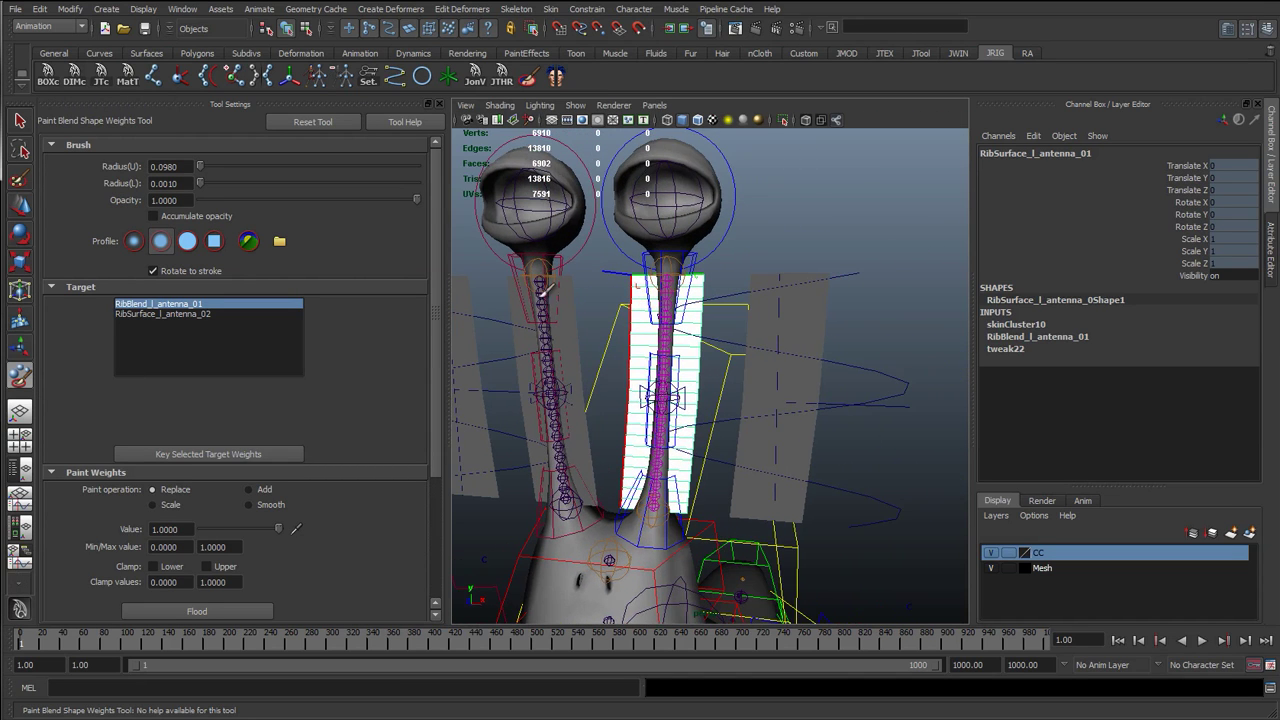
pyautogui.keyDown('alt'); pyautogui.moveTo(490, 292); pyautogui.dragTo(519, 291, button='right'); pyautogui.keyUp('alt')
pyautogui.moveTo(576, 287)
pyautogui.keyDown('alt'); pyautogui.mouseDown()
pyautogui.moveTo(606, 284)
pyautogui.moveTo(603, 245)
pyautogui.mouseUp(); pyautogui.keyUp('alt')
pyautogui.press('q')
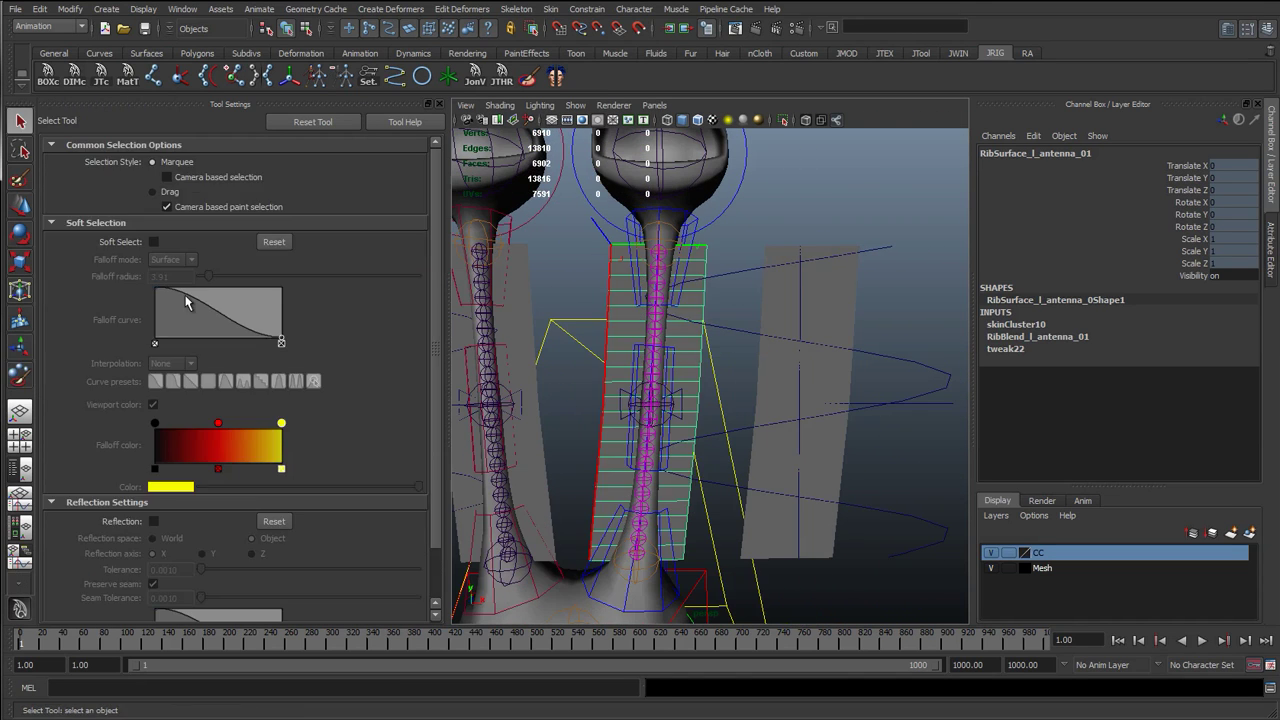
pyautogui.click(576, 105)
pyautogui.moveTo(620, 128)
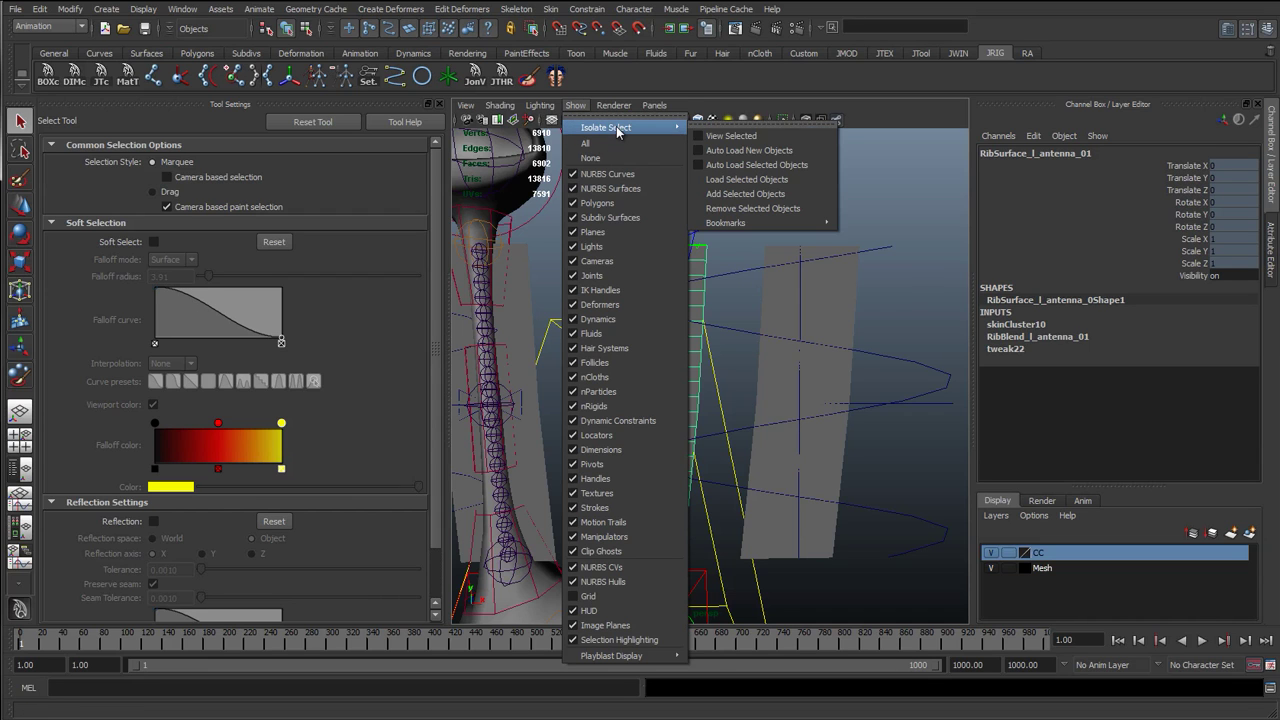
pyautogui.click(733, 136)
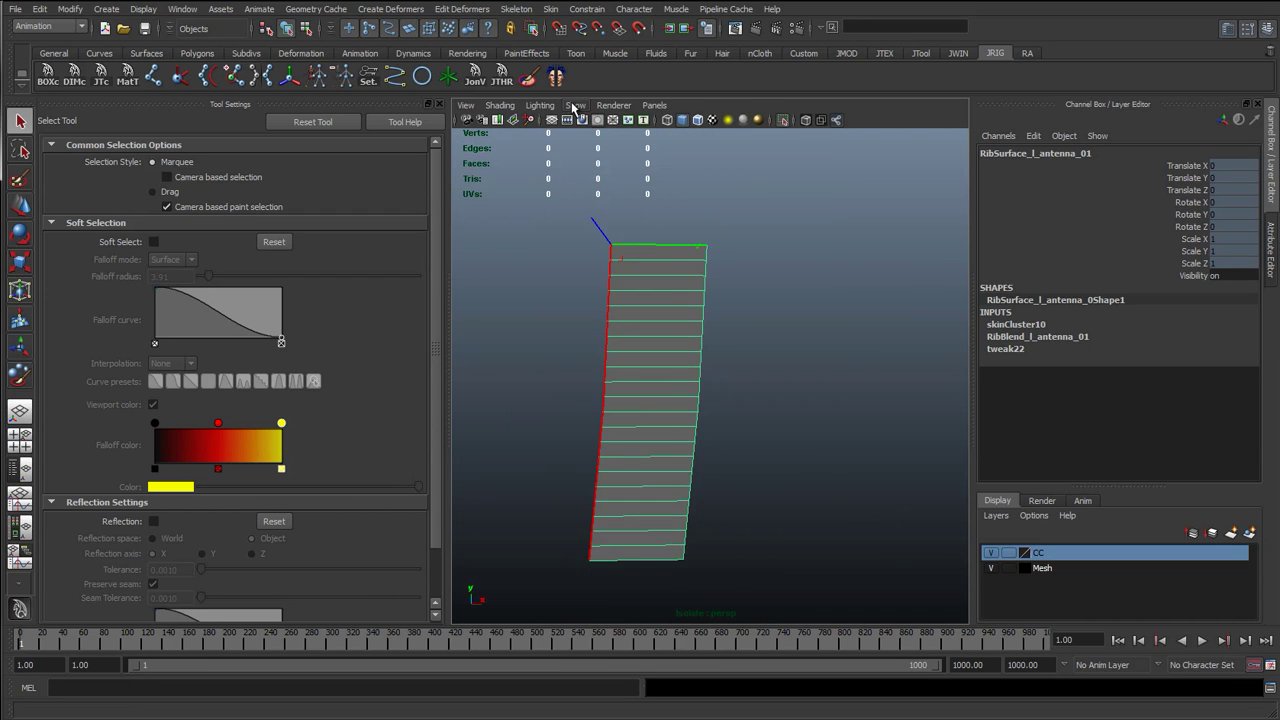
pyautogui.click(576, 105)
pyautogui.click(503, 196)
pyautogui.click(503, 197)
pyautogui.click(635, 343)
# Step: Resume painting blend shape weights on the isolated ribbon and enlarge the brush to an upper radius of 0.9060
pyautogui.press('y')
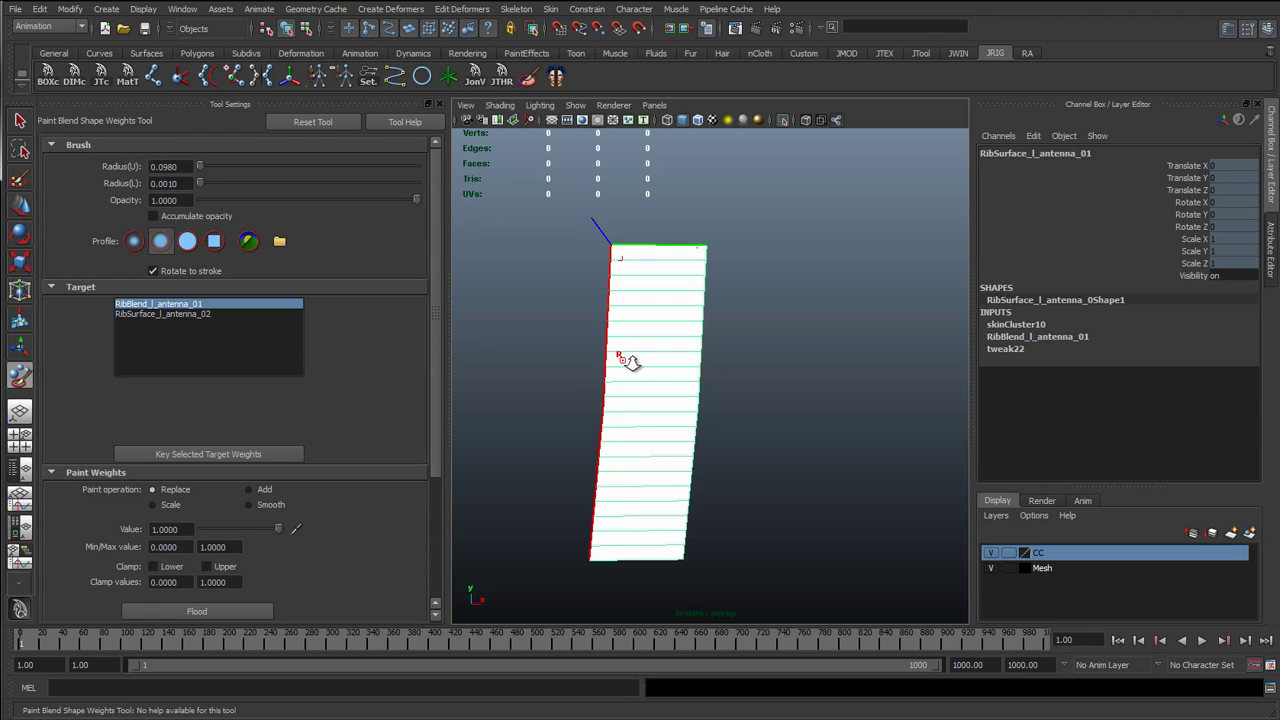
pyautogui.scroll(4, 632, 362)
pyautogui.keyDown('alt'); pyautogui.moveTo(568, 363); pyautogui.dragTo(606, 363); pyautogui.keyUp('alt')
pyautogui.scroll(-4, 606, 363)
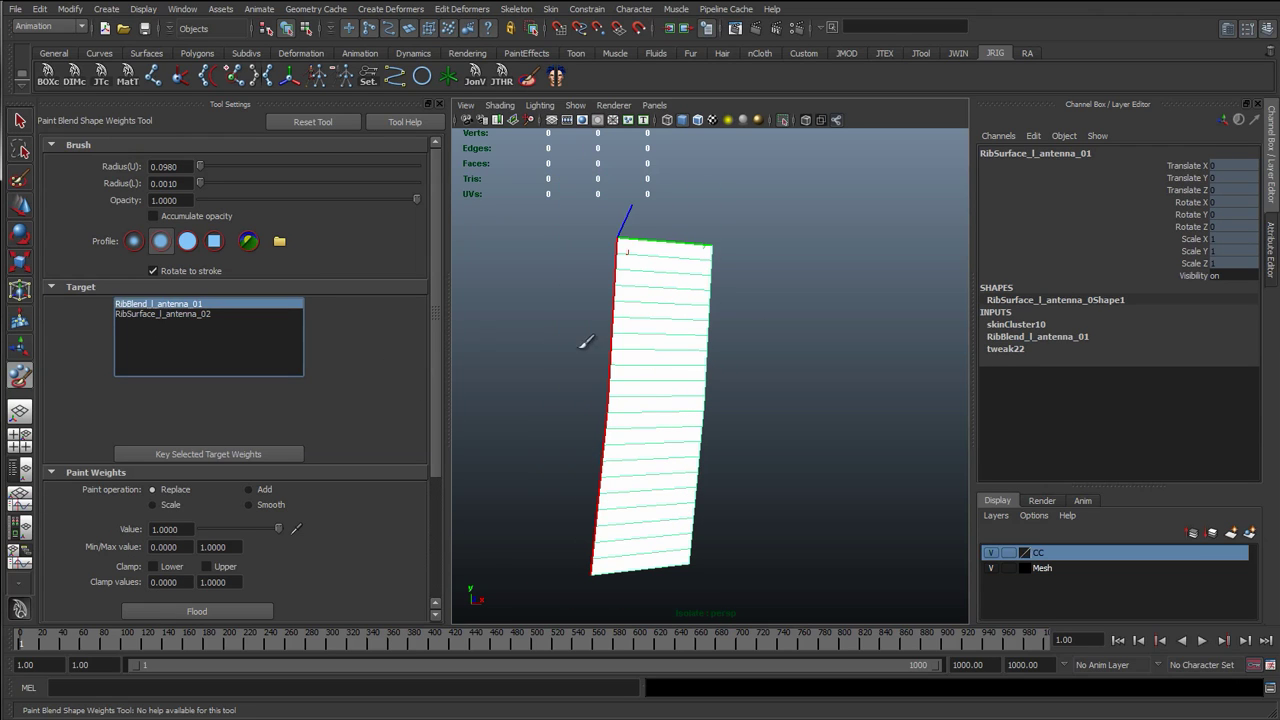
pyautogui.keyDown('alt'); pyautogui.moveTo(620, 342); pyautogui.dragTo(632, 324, button='middle'); pyautogui.keyUp('alt')
pyautogui.press('b')
pyautogui.moveTo(655, 314); pyautogui.dragTo(682, 313)
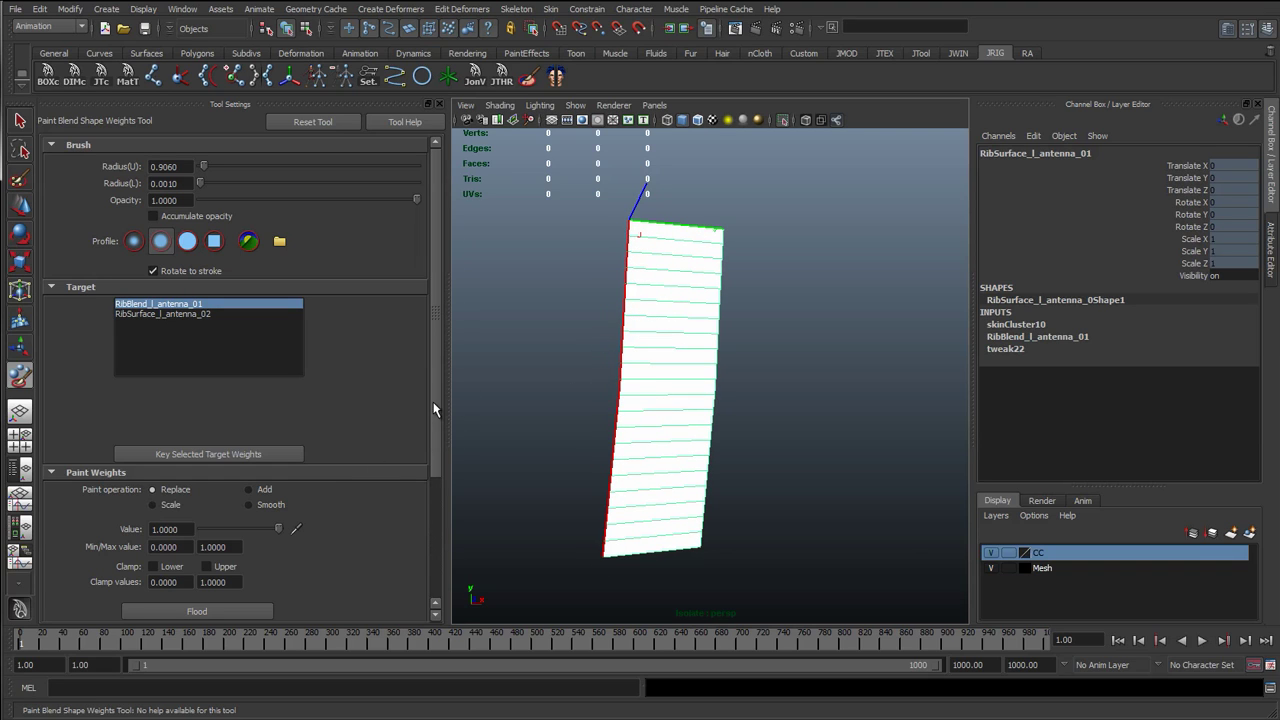
pyautogui.scroll(-5, 433, 404)
pyautogui.scroll(6, 432, 370)
pyautogui.moveTo(697, 409)
pyautogui.mouseDown()
pyautogui.moveTo(654, 417)
pyautogui.moveTo(726, 143)
pyautogui.mouseUp()
pyautogui.moveTo(689, 354); pyautogui.dragTo(620, 426)
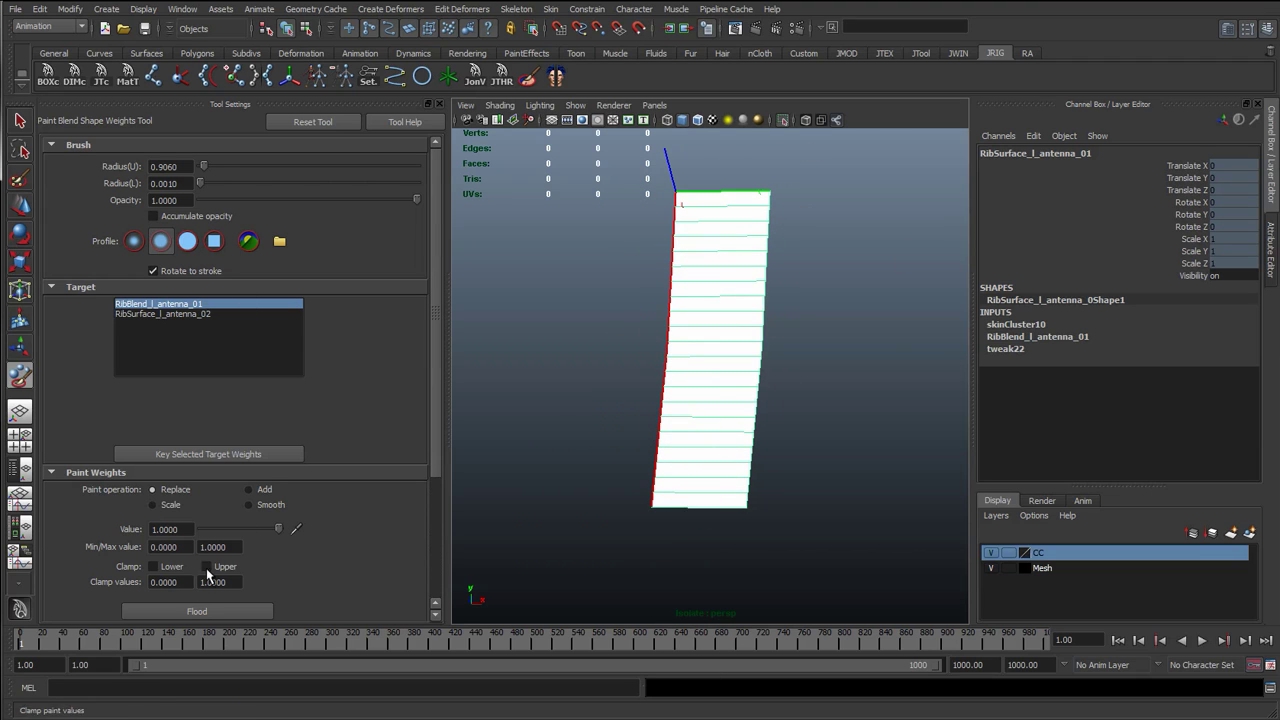
# Step: Reduce the upper brush radius to 0.7222 and paint the rows at the ribbon's lower end to zero blend shape weight
pyautogui.keyDown('alt'); pyautogui.moveTo(619, 494); pyautogui.dragTo(625, 478); pyautogui.keyUp('alt')
pyautogui.keyDown('alt'); pyautogui.moveTo(625, 478); pyautogui.dragTo(703, 494, button='right'); pyautogui.keyUp('alt')
pyautogui.keyDown('alt'); pyautogui.moveTo(703, 494); pyautogui.dragTo(704, 392, button='middle'); pyautogui.keyUp('alt')
pyautogui.press('b')
pyautogui.moveTo(677, 457); pyautogui.dragTo(656, 457)
pyautogui.moveTo(604, 502)
pyautogui.mouseDown()
pyautogui.moveTo(791, 503)
pyautogui.moveTo(609, 471)
pyautogui.moveTo(795, 480)
pyautogui.moveTo(786, 454)
pyautogui.moveTo(634, 451)
pyautogui.moveTo(617, 429)
pyautogui.moveTo(791, 420)
pyautogui.moveTo(680, 429)
pyautogui.moveTo(803, 434)
pyautogui.moveTo(580, 411)
pyautogui.mouseUp()
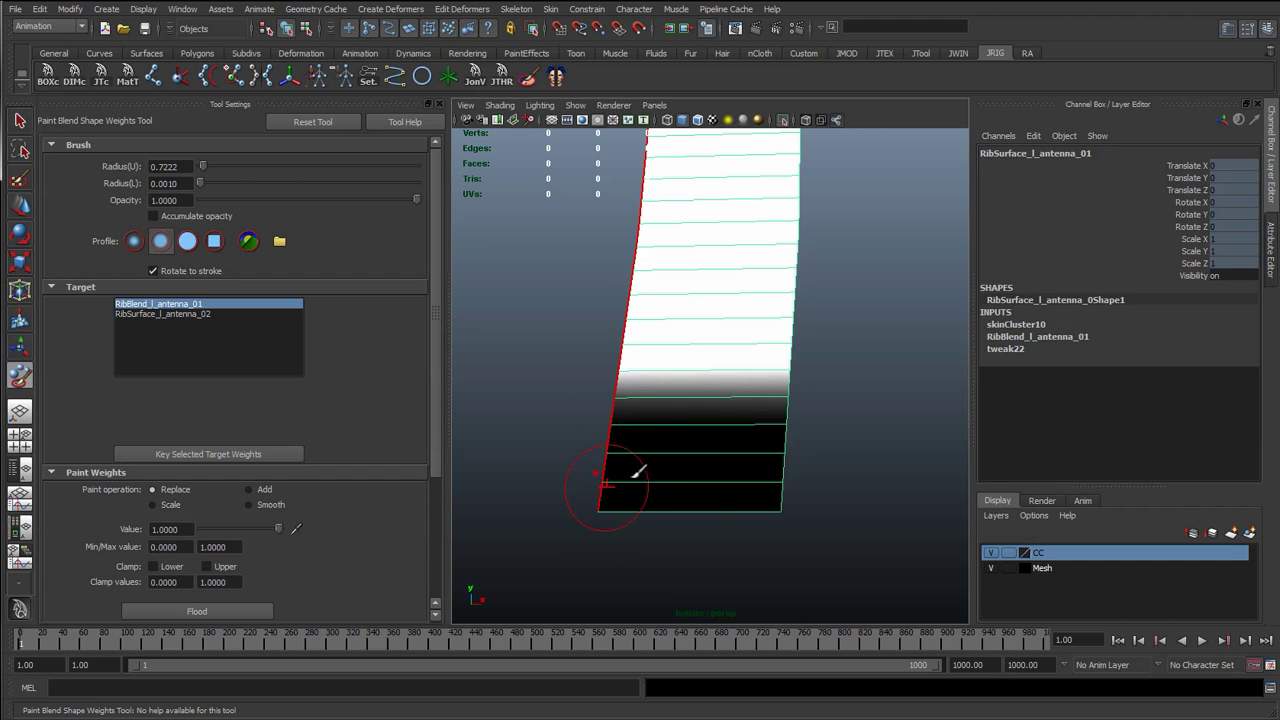
pyautogui.keyDown('ctrl'); pyautogui.moveTo(613, 420); pyautogui.dragTo(623, 420); pyautogui.keyUp('ctrl')
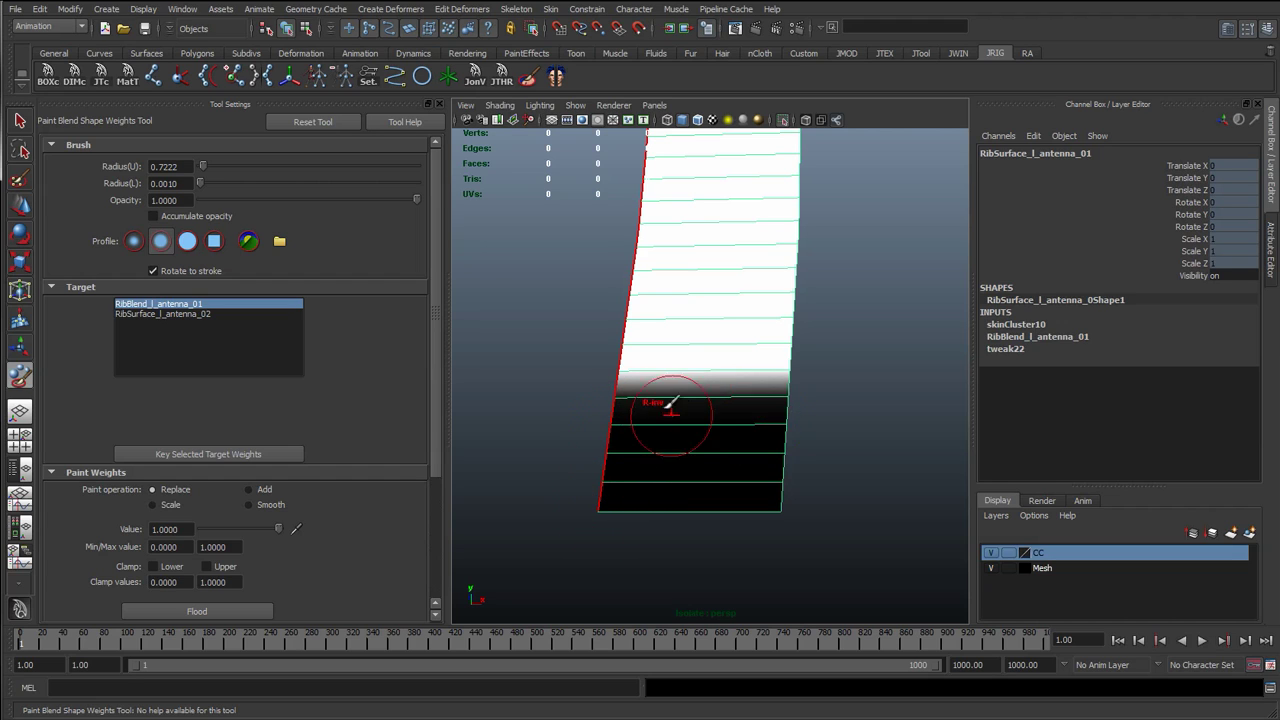
# Step: Shrink the upper brush radius to 0.2782 and paint the uppermost blackened row at the lower end back to weight 1
pyautogui.press('b')
pyautogui.moveTo(668, 382)
pyautogui.mouseDown()
pyautogui.moveTo(627, 391)
pyautogui.moveTo(655, 390)
pyautogui.mouseUp()
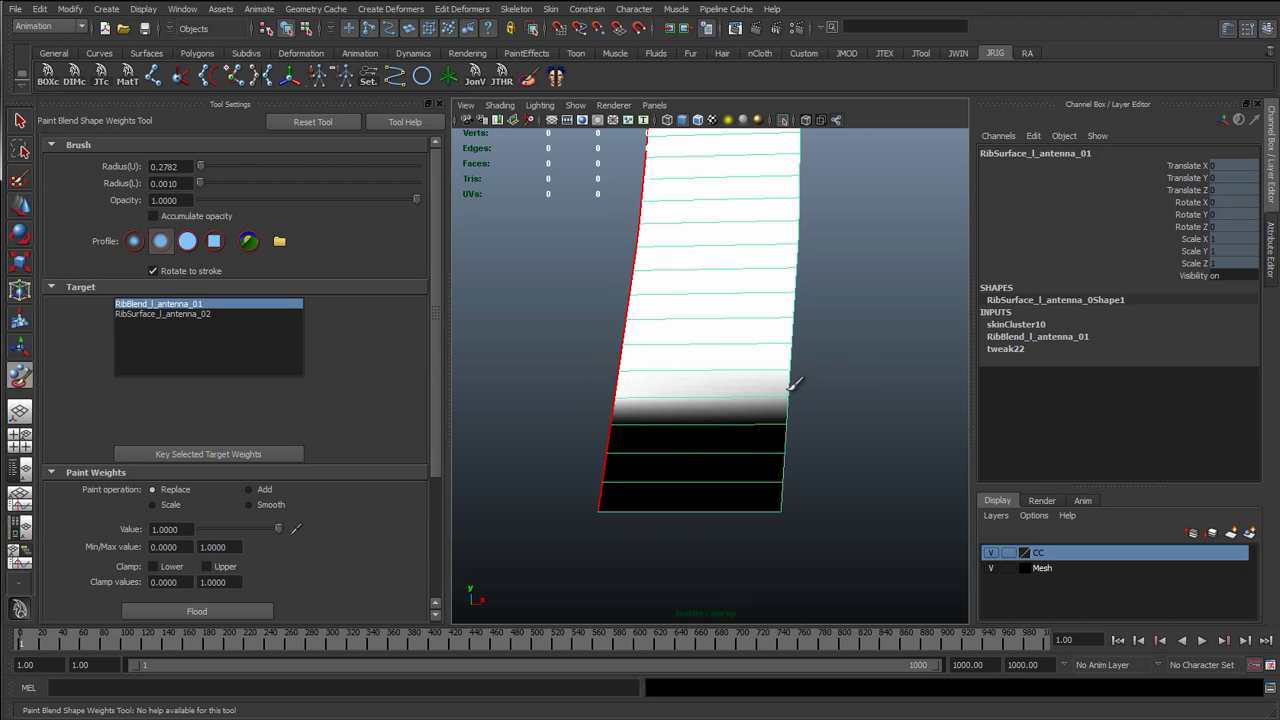
pyautogui.moveTo(791, 384); pyautogui.dragTo(796, 388)
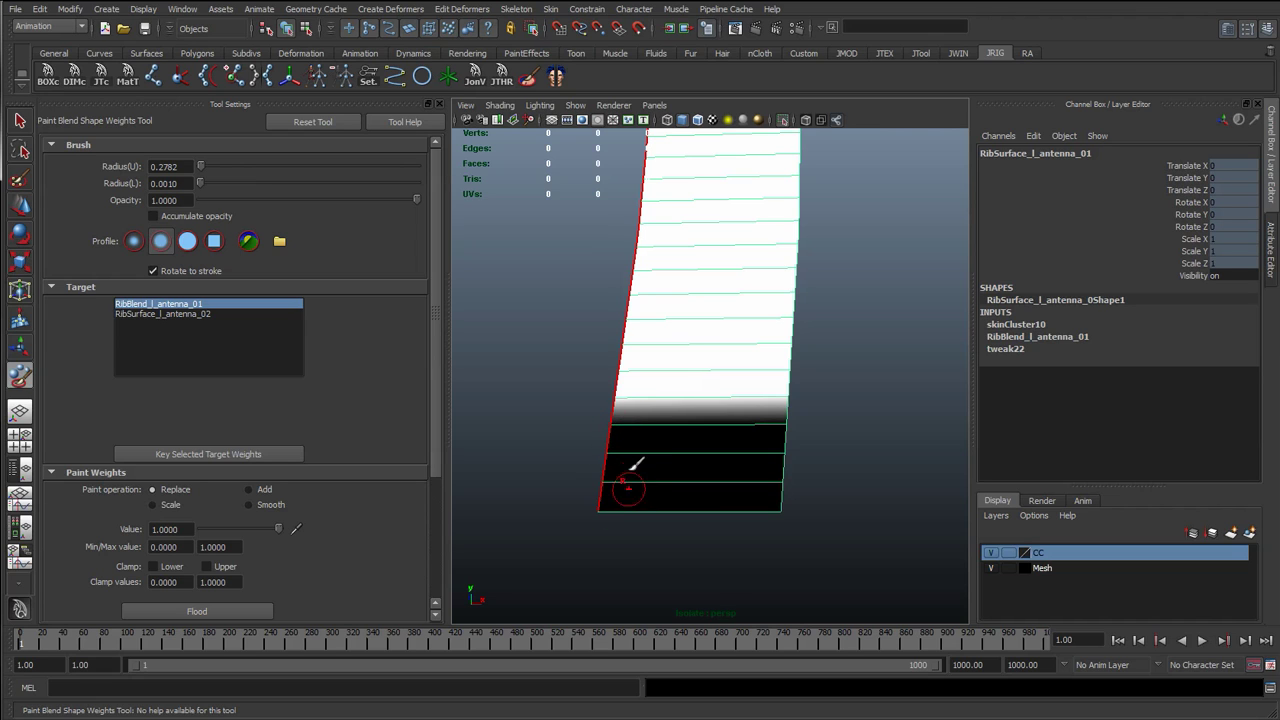
# Step: Paint the rows at the ribbon's upper end to zero blend shape weight across its full width
pyautogui.keyDown('alt'); pyautogui.moveTo(647, 262); pyautogui.dragTo(648, 388, button='middle'); pyautogui.keyUp('alt')
pyautogui.moveTo(634, 260)
pyautogui.keyDown('ctrl'); pyautogui.mouseDown()
pyautogui.moveTo(764, 252)
pyautogui.moveTo(782, 271)
pyautogui.moveTo(657, 290)
pyautogui.moveTo(660, 275)
pyautogui.moveTo(634, 292)
pyautogui.moveTo(632, 328)
pyautogui.moveTo(615, 325)
pyautogui.moveTo(789, 322)
pyautogui.mouseUp(); pyautogui.keyUp('ctrl')
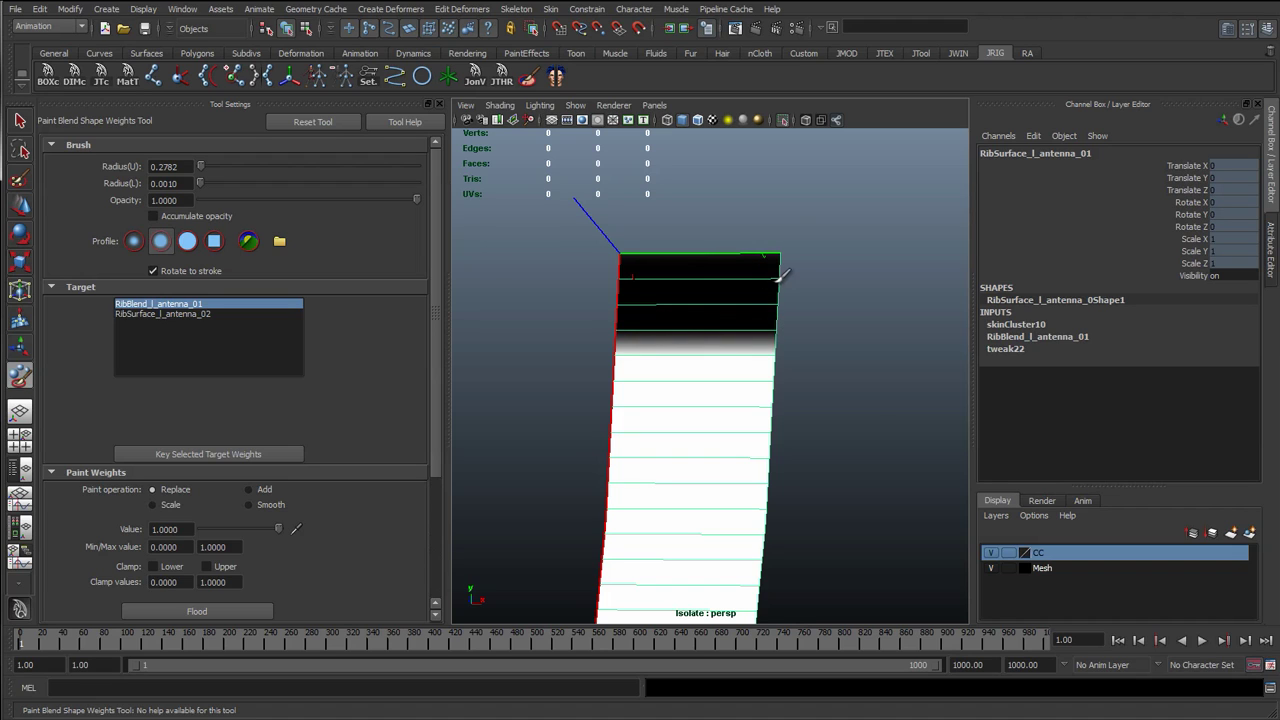
pyautogui.scroll(-5, 652, 424)
pyautogui.keyDown('alt'); pyautogui.moveTo(692, 430); pyautogui.dragTo(687, 347, button='middle'); pyautogui.keyUp('alt')
pyautogui.scroll(3, 655, 368)
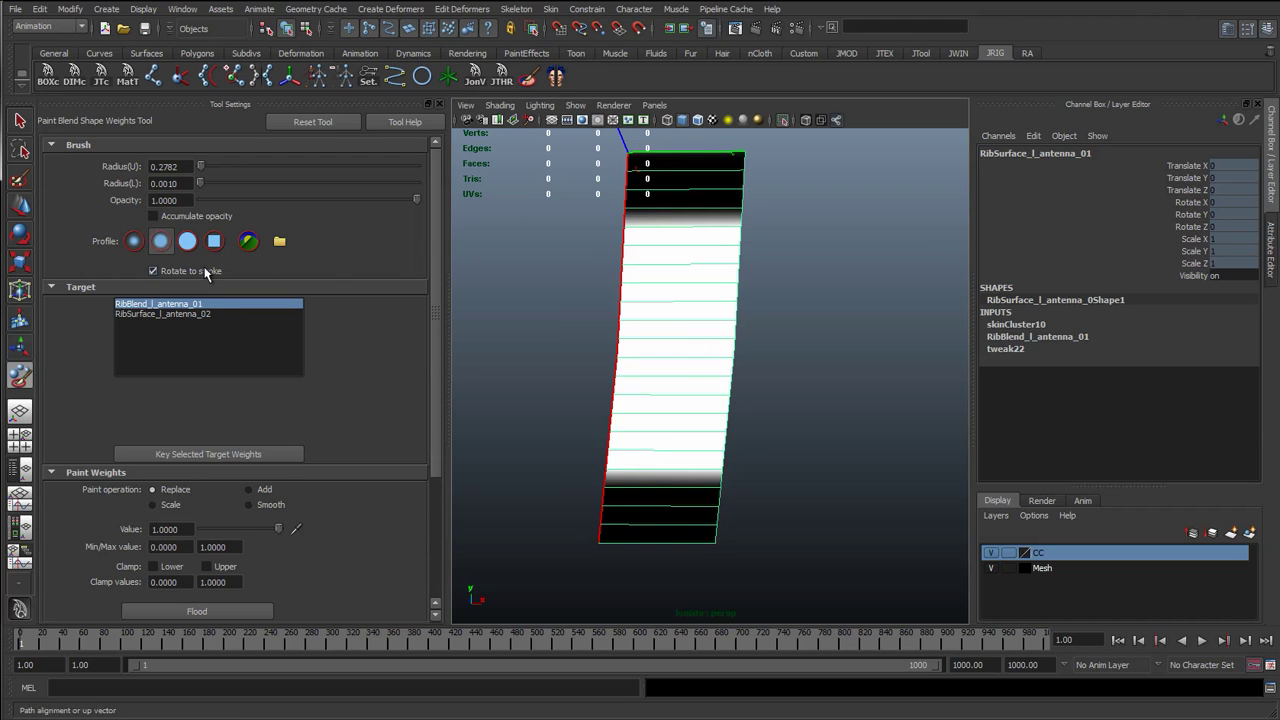
# Step: Flood the ribbon repeatedly with the Smooth operation to soften the weight transitions at both ends
pyautogui.click(250, 505)
pyautogui.click(218, 611)
pyautogui.click(218, 611)
pyautogui.click(219, 611)
pyautogui.keyDown('alt'); pyautogui.moveTo(655, 270); pyautogui.dragTo(653, 344, button='middle'); pyautogui.keyUp('alt')
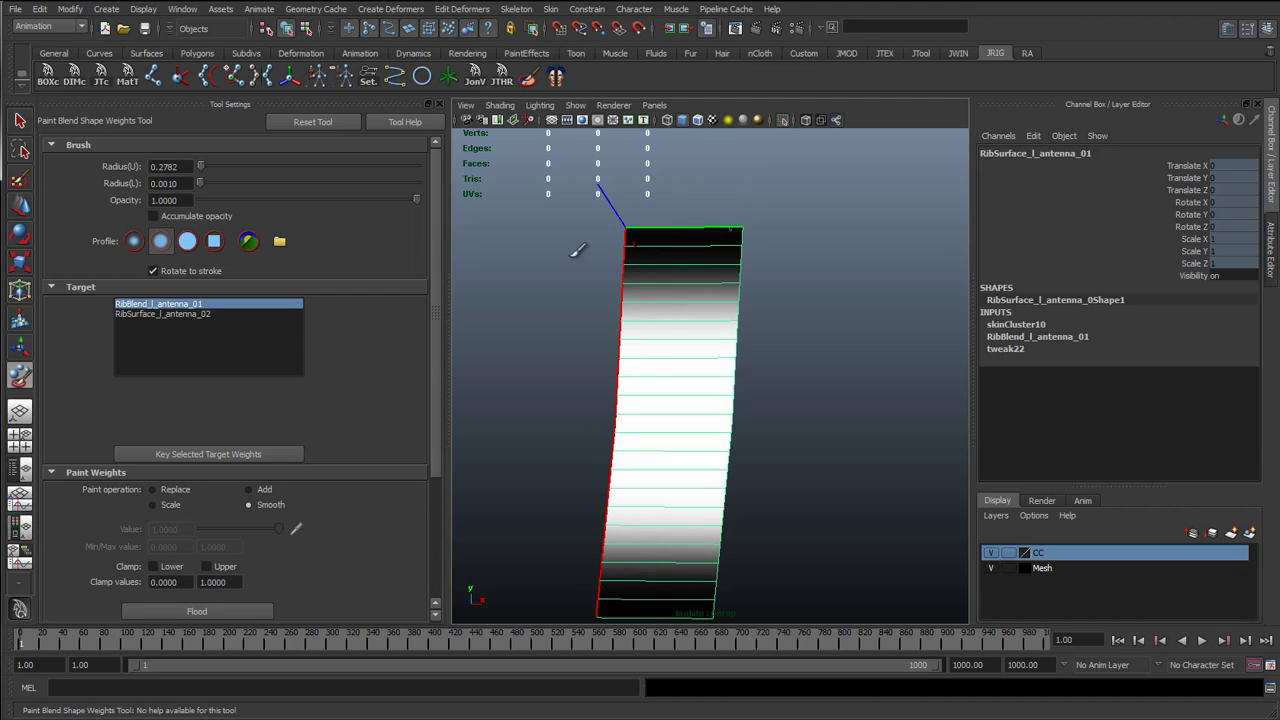
pyautogui.click(164, 489)
pyautogui.click(248, 505)
pyautogui.click(243, 610)
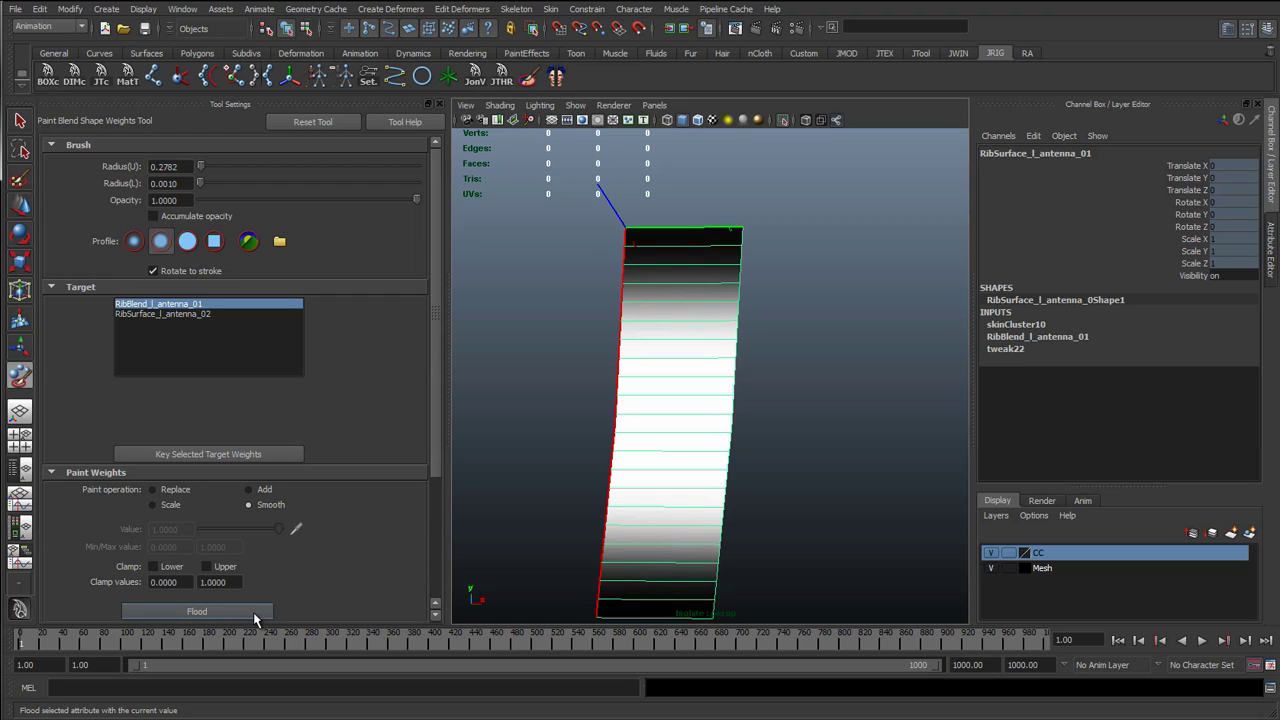
pyautogui.click(253, 612)
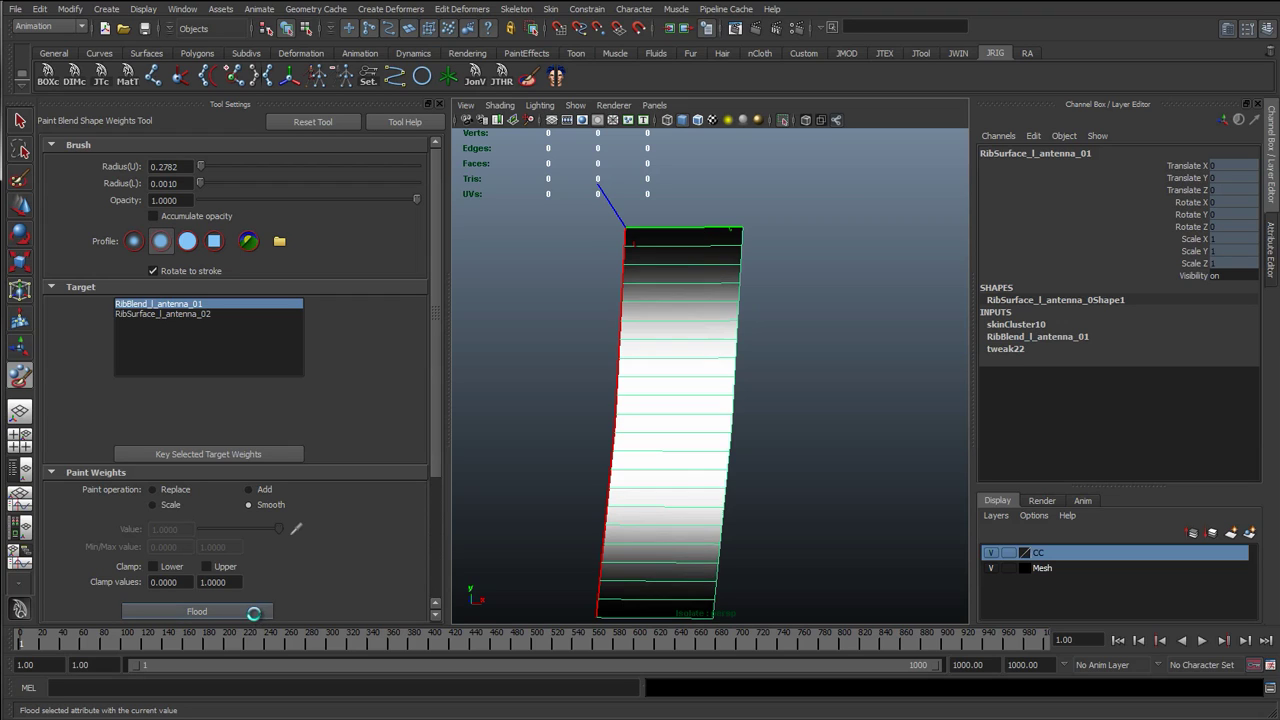
# Step: Set the paint operation back to Replace and check the smoothed weight falloff toward both ends of the ribbon
pyautogui.click(155, 489)
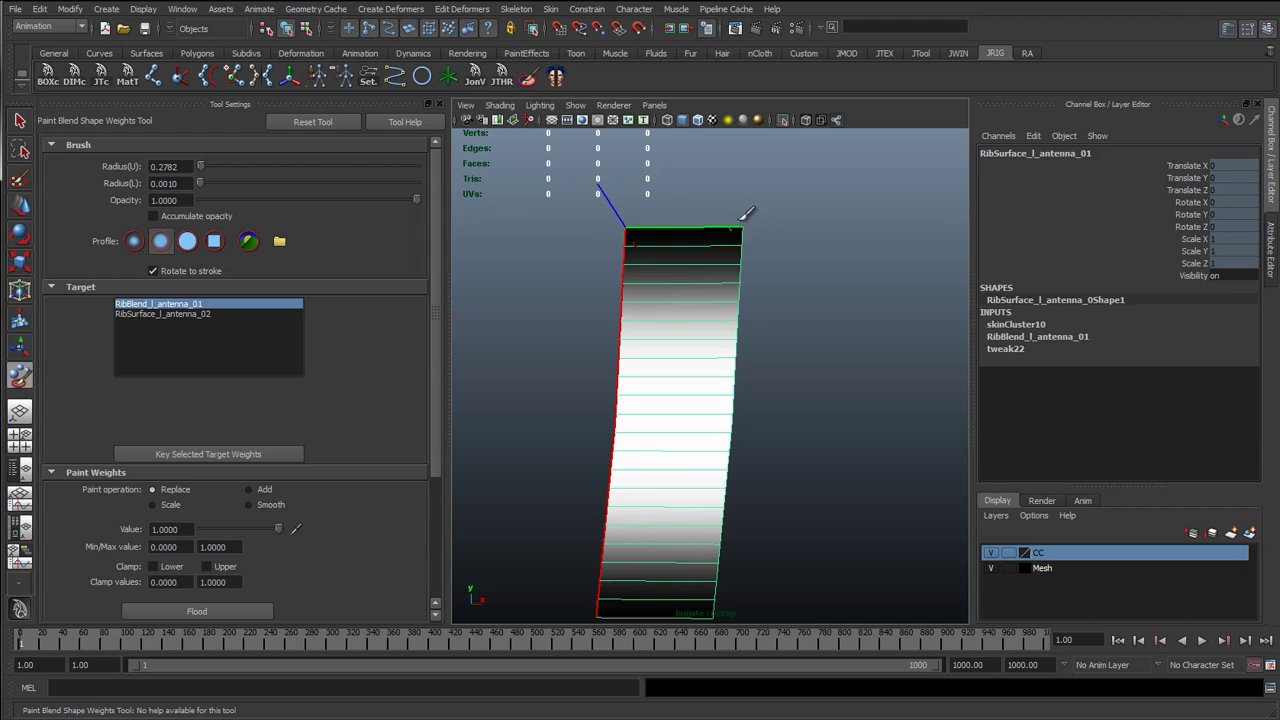
pyautogui.keyDown('alt'); pyautogui.moveTo(684, 459); pyautogui.dragTo(713, 309, button='middle'); pyautogui.keyUp('alt')
pyautogui.keyDown('alt'); pyautogui.moveTo(634, 429); pyautogui.dragTo(723, 475, button='right'); pyautogui.keyUp('alt')
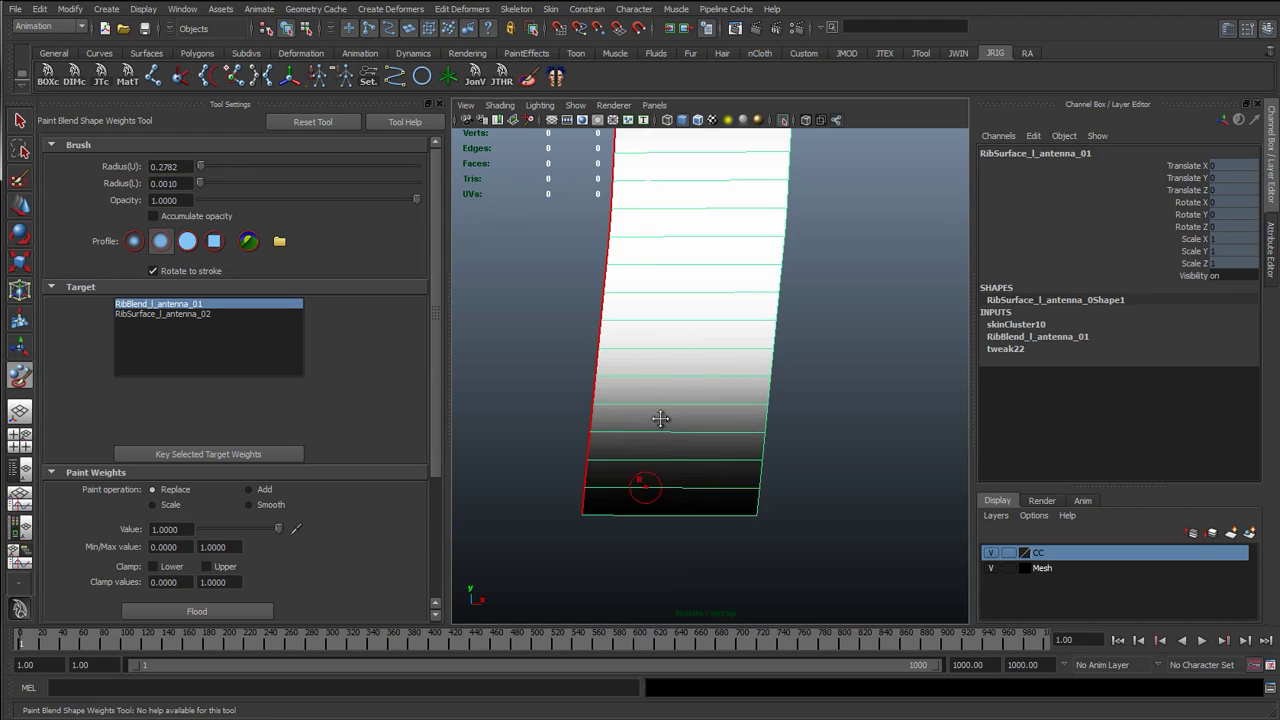
pyautogui.keyDown('alt'); pyautogui.moveTo(644, 477); pyautogui.dragTo(661, 419, button='middle'); pyautogui.keyUp('alt')
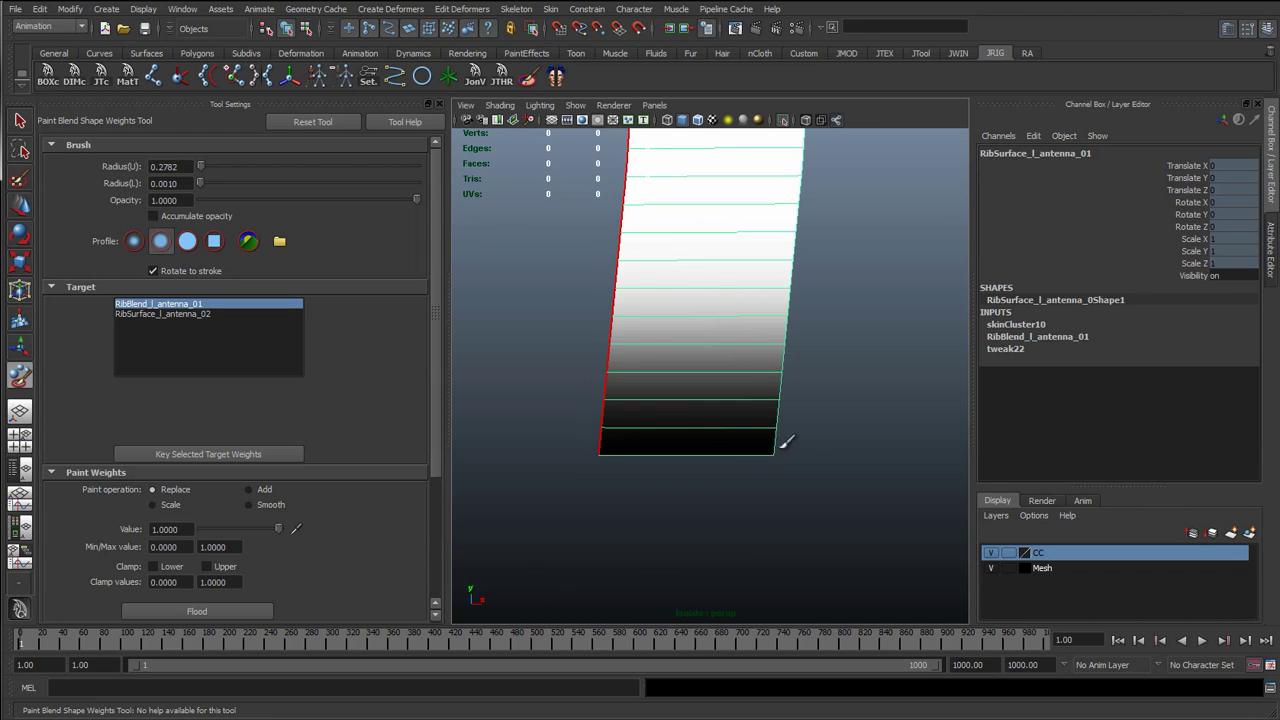
pyautogui.scroll(-5, 771, 452)
pyautogui.keyDown('alt'); pyautogui.moveTo(737, 327); pyautogui.dragTo(650, 469, button='middle'); pyautogui.keyUp('alt')
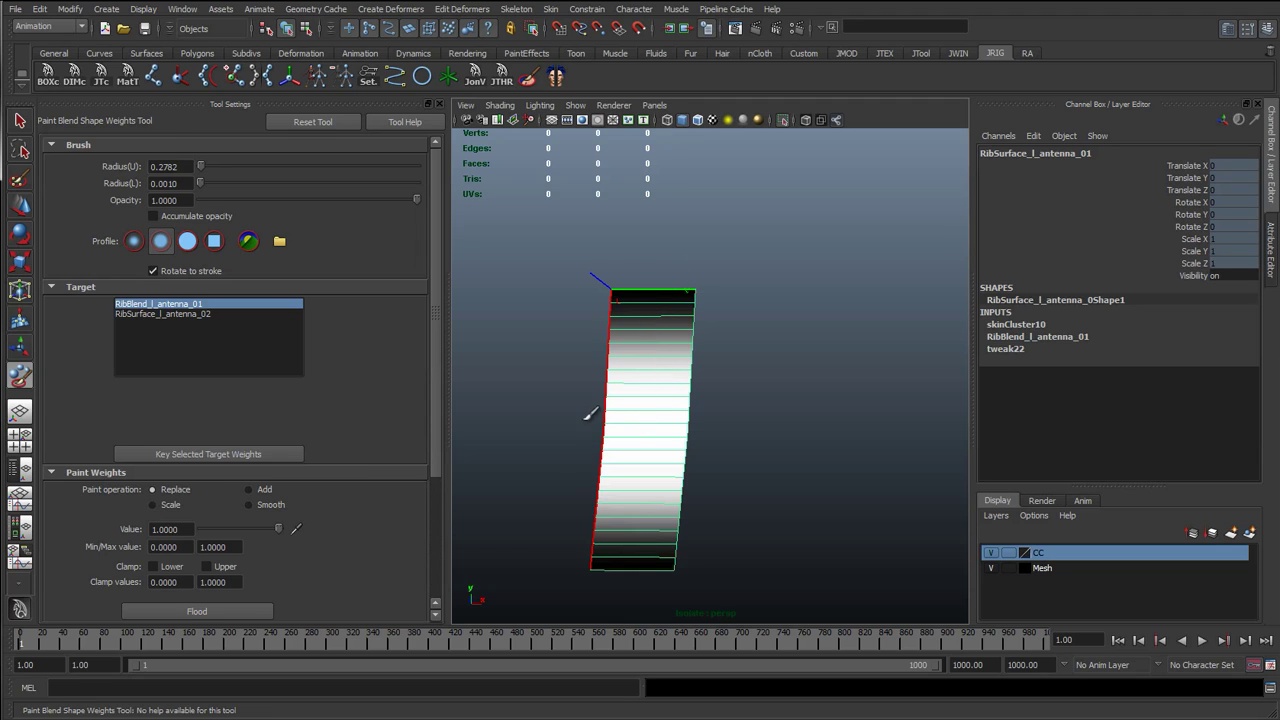
# Step: Leave the paint tool, deselect the ribbon and turn off the isolation to show the whole rig
pyautogui.press('q')
pyautogui.click(512, 440)
pyautogui.click(576, 105)
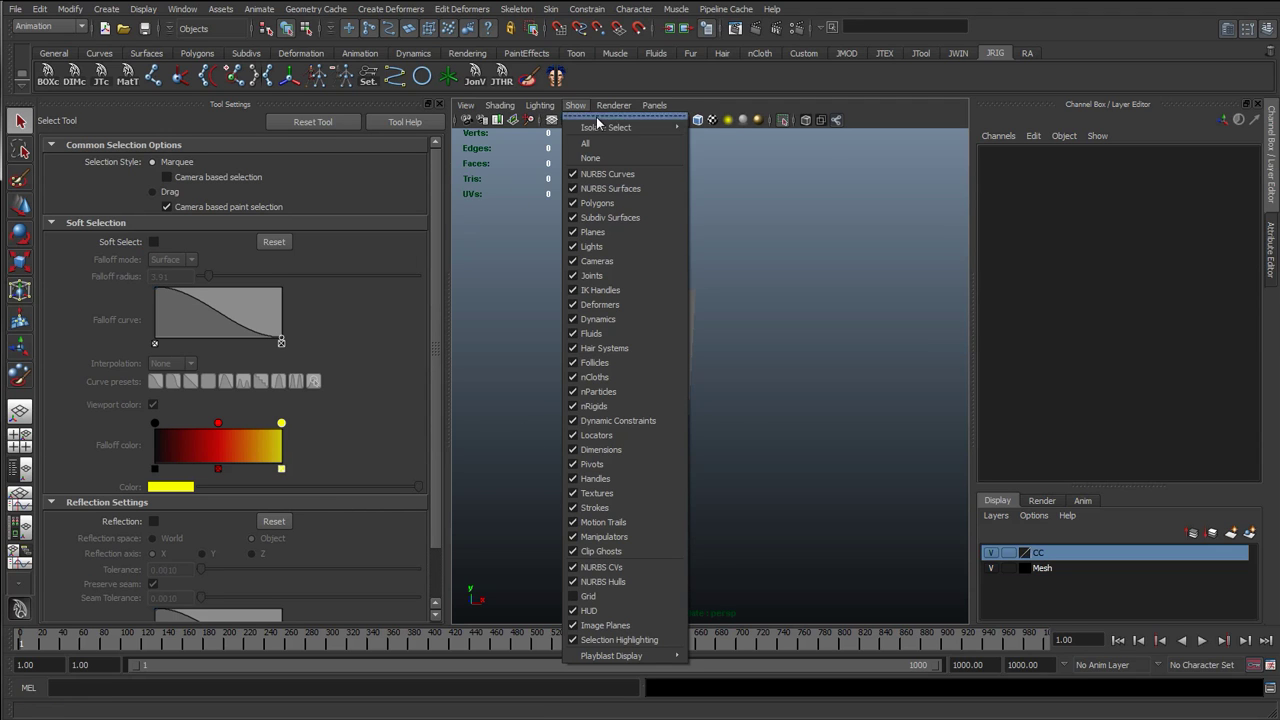
pyautogui.moveTo(620, 127)
pyautogui.click(714, 138)
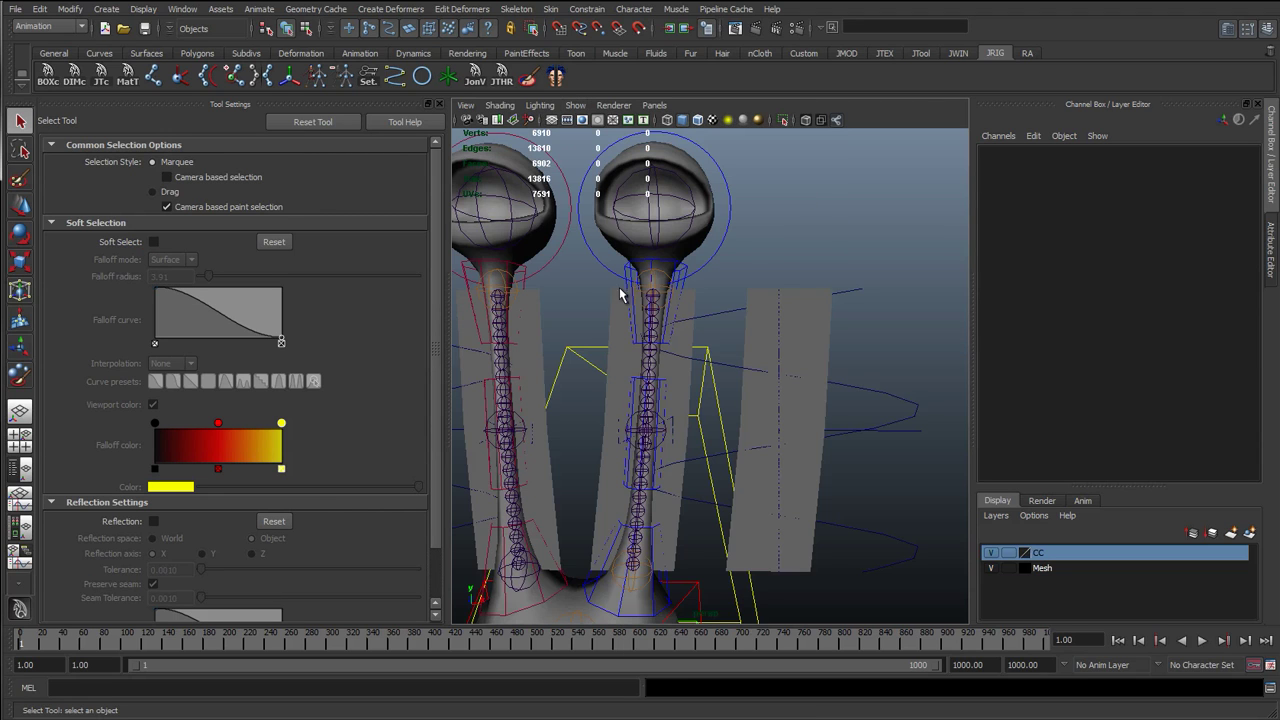
# Step: Raise the left eye control to a Translate Y of about 41.4 to stretch the left antenna
pyautogui.click(608, 271)
pyautogui.press('w')
pyautogui.scroll(-5, 678, 282)
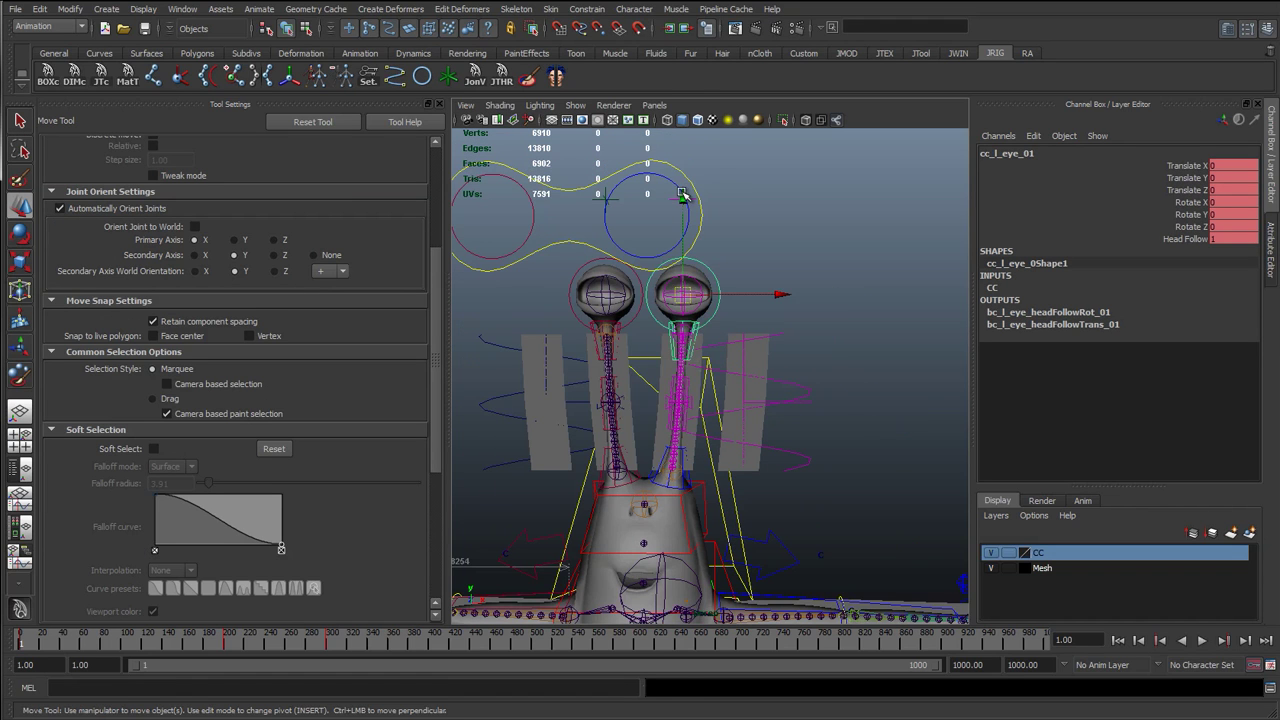
pyautogui.moveTo(686, 184); pyautogui.dragTo(686, 72)
pyautogui.scroll(-2, 685, 322)
pyautogui.scroll(-5, 685, 322)
pyautogui.keyDown('alt'); pyautogui.moveTo(685, 322); pyautogui.dragTo(676, 377, button='middle'); pyautogui.keyUp('alt')
pyautogui.moveTo(777, 400); pyautogui.dragTo(854, 266, button='middle')
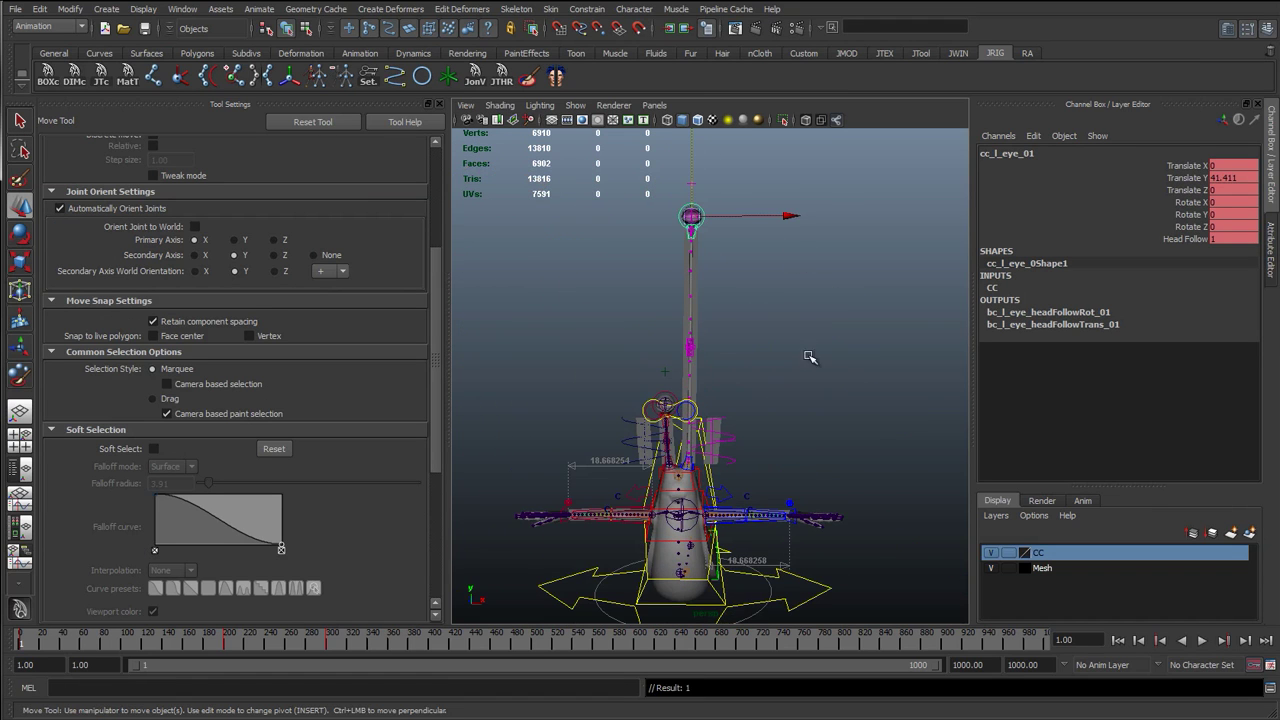
# Step: Raise the Sine Weight of the left antenna's middle control to 1, and select the stretched antenna's main ribbon
pyautogui.scroll(7, 704, 384)
pyautogui.click(662, 314)
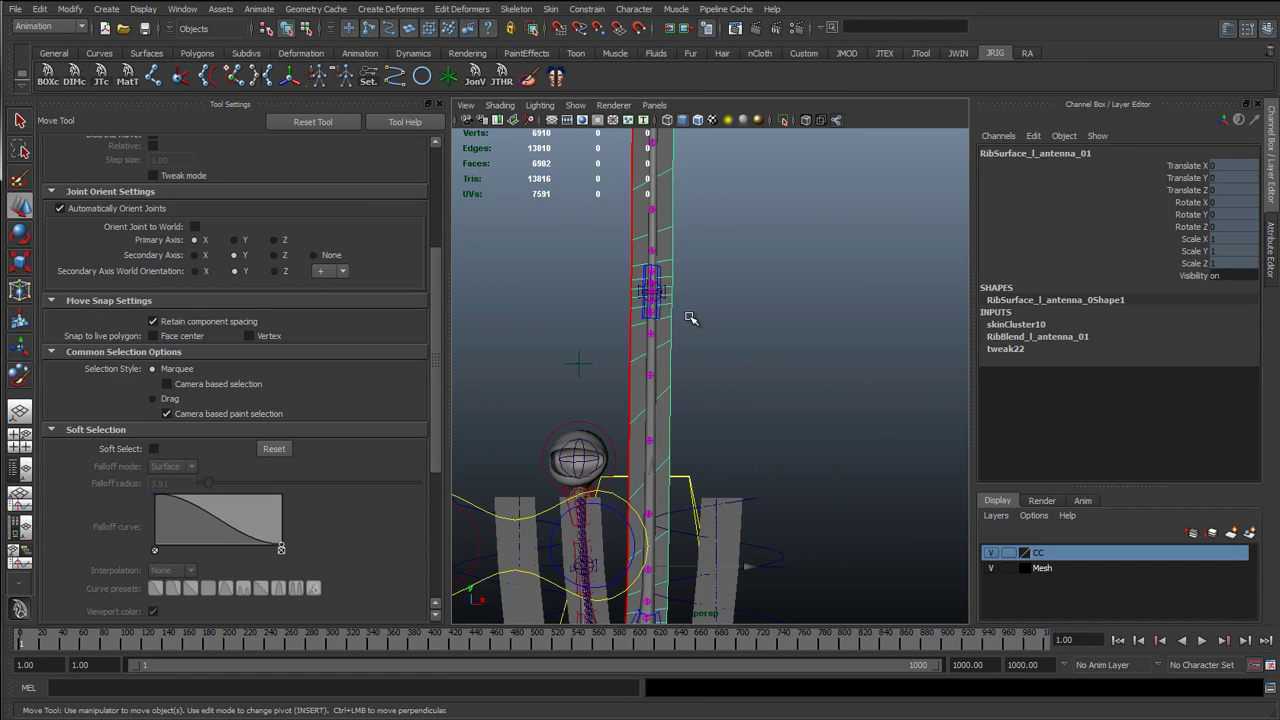
pyautogui.click(652, 272)
pyautogui.click(646, 272)
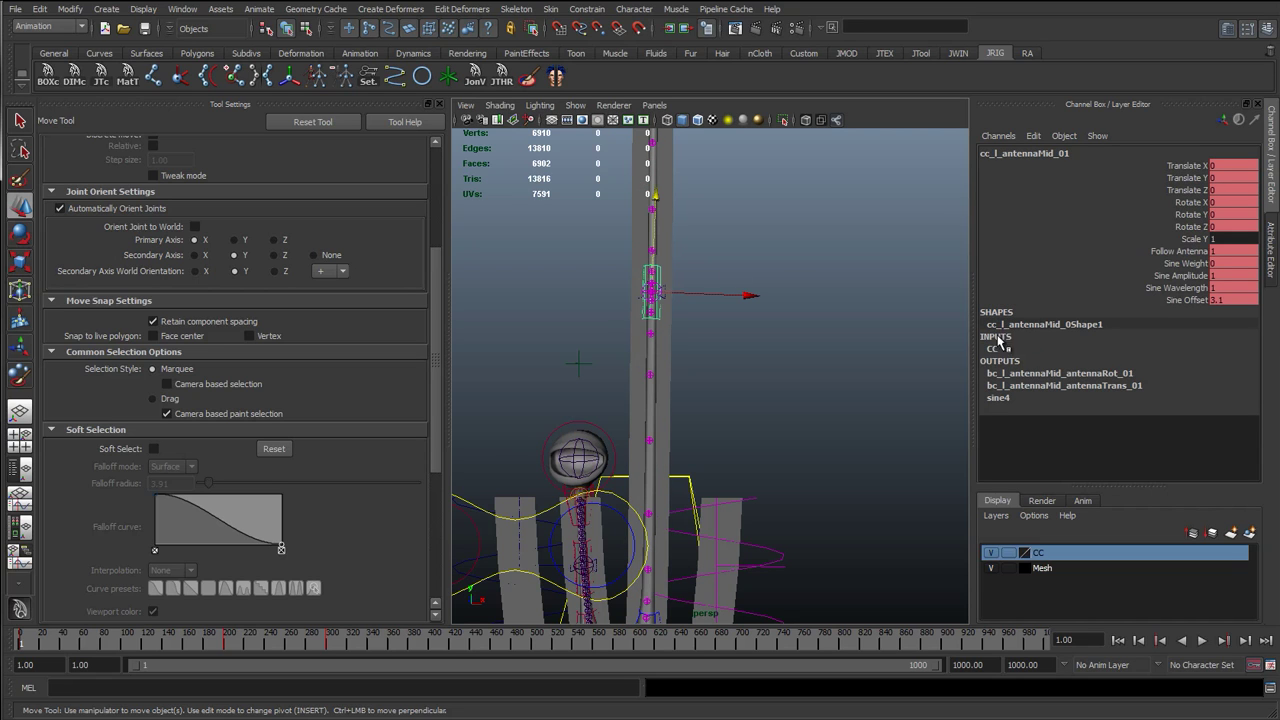
pyautogui.click(1185, 263)
pyautogui.moveTo(851, 314); pyautogui.dragTo(751, 323, button='middle')
pyautogui.scroll(-3, 745, 340)
pyautogui.keyDown('alt'); pyautogui.moveTo(741, 358); pyautogui.dragTo(870, 376, button='right'); pyautogui.keyUp('alt')
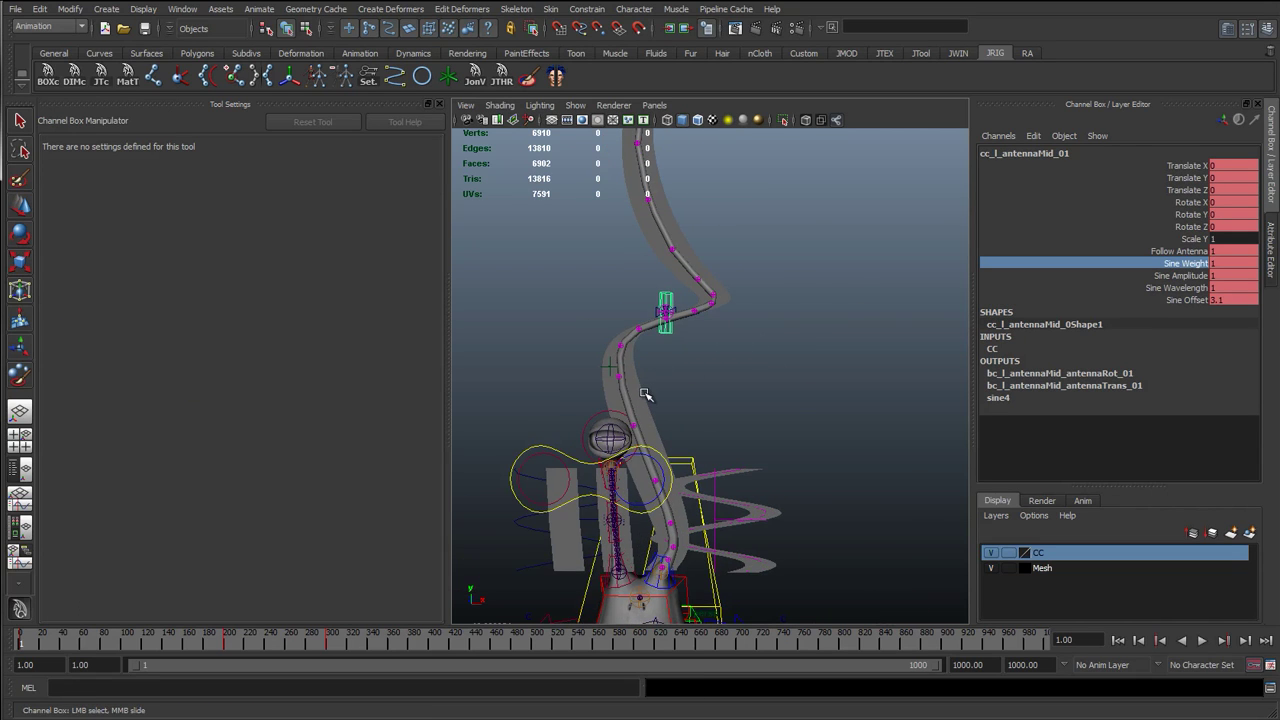
pyautogui.click(645, 393)
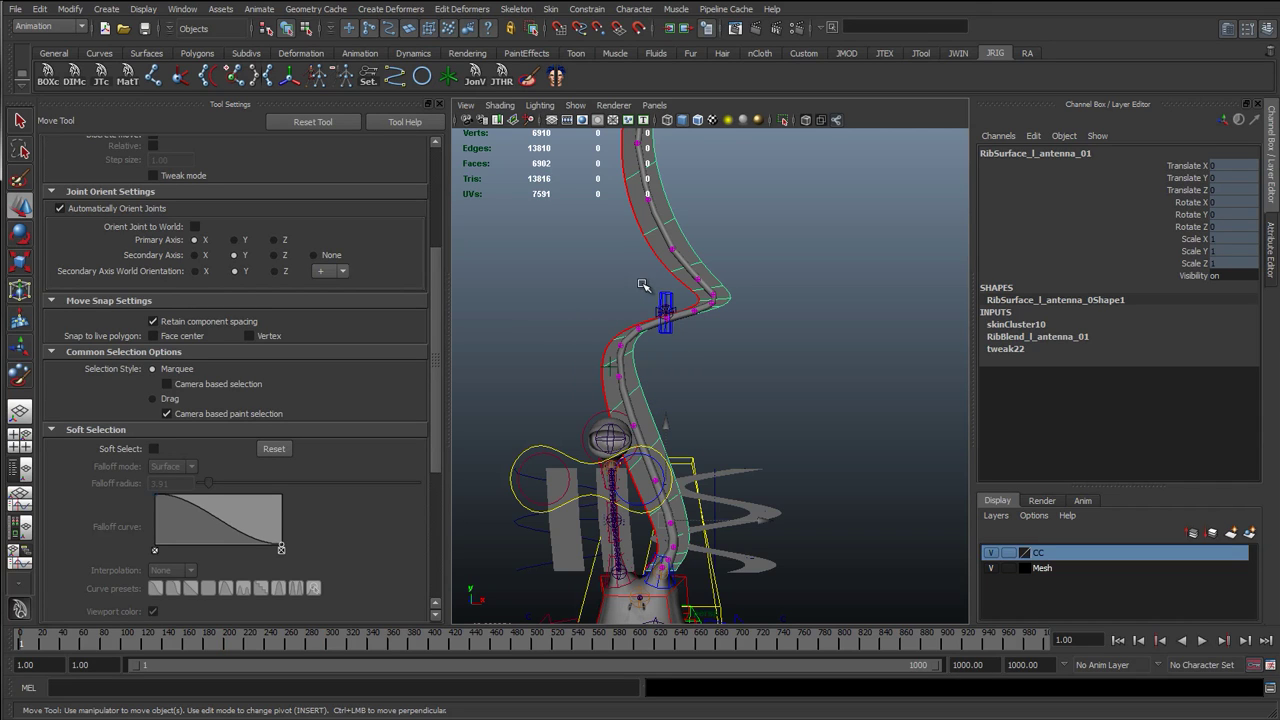
# Step: Undo the last Sine Weight change on the left antenna's middle control
pyautogui.hotkey('ctrl', 'z')
pyautogui.hotkey('ctrl', 'z')
pyautogui.hotkey('ctrl', 'z')
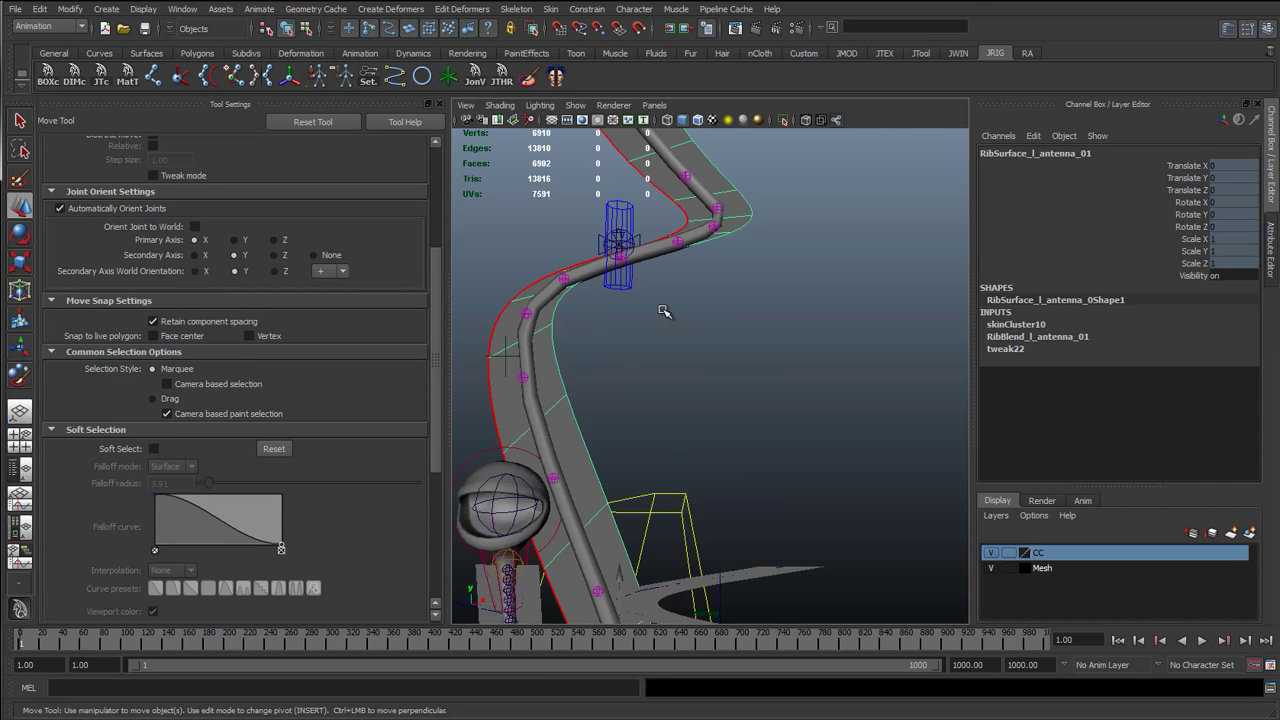
# Step: Select the stretched left antenna's ribbon surface and check the skin weights of its jtDrv_l_antennaEnd_01 influence
pyautogui.click(627, 315)
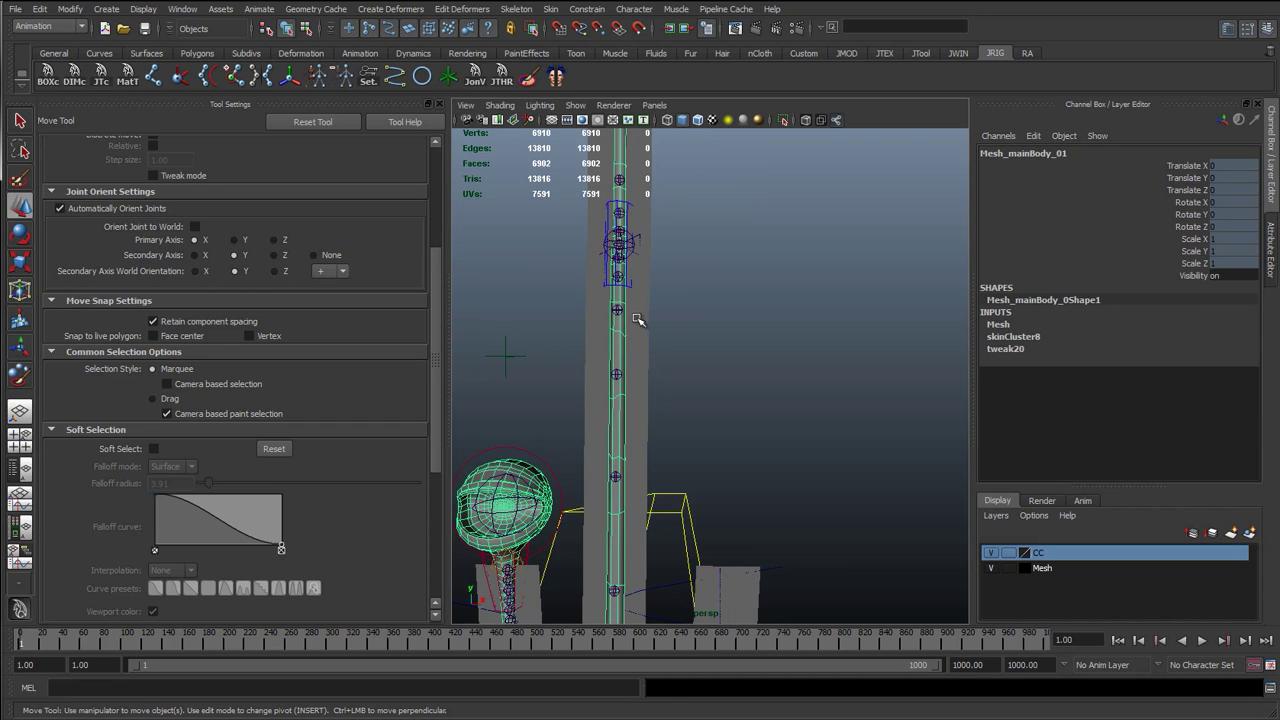
pyautogui.click(643, 321)
pyautogui.scroll(-3, 676, 362)
pyautogui.keyDown('alt'); pyautogui.moveTo(677, 364); pyautogui.dragTo(620, 370); pyautogui.keyUp('alt')
pyautogui.click(20, 374)
pyautogui.click(166, 360)
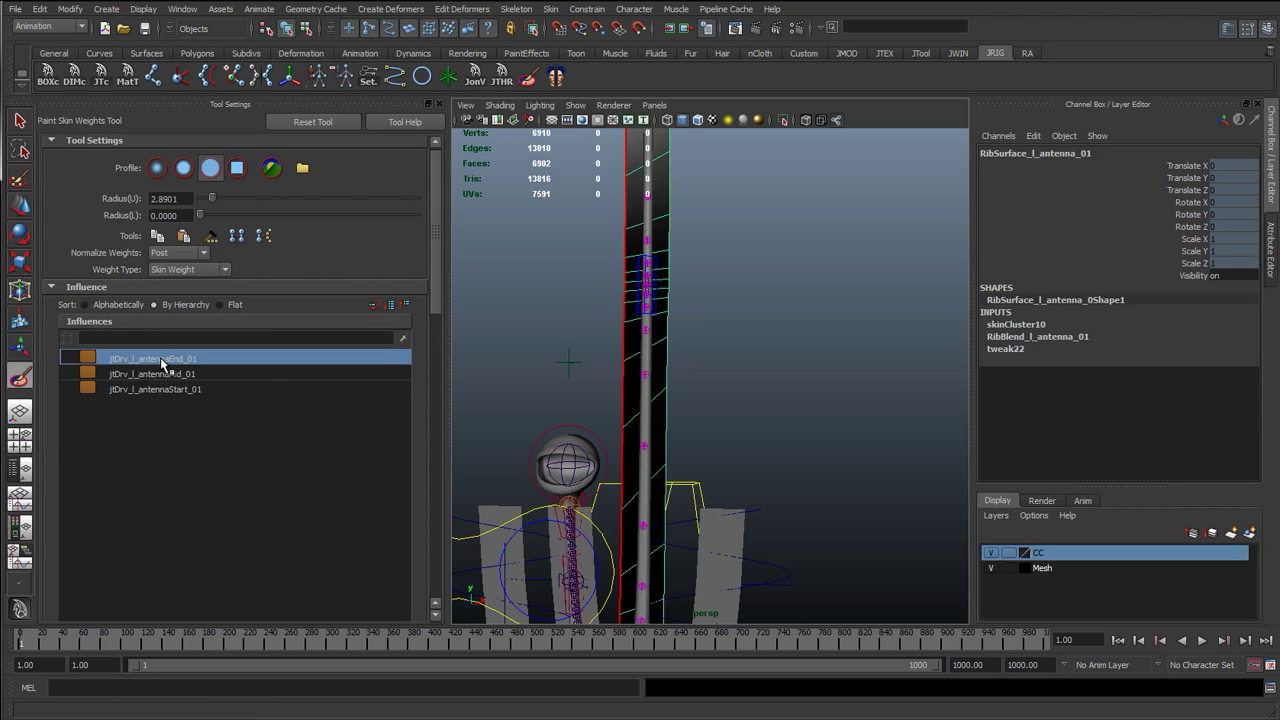
pyautogui.keyDown('alt'); pyautogui.moveTo(470, 395); pyautogui.dragTo(595, 384); pyautogui.keyUp('alt')
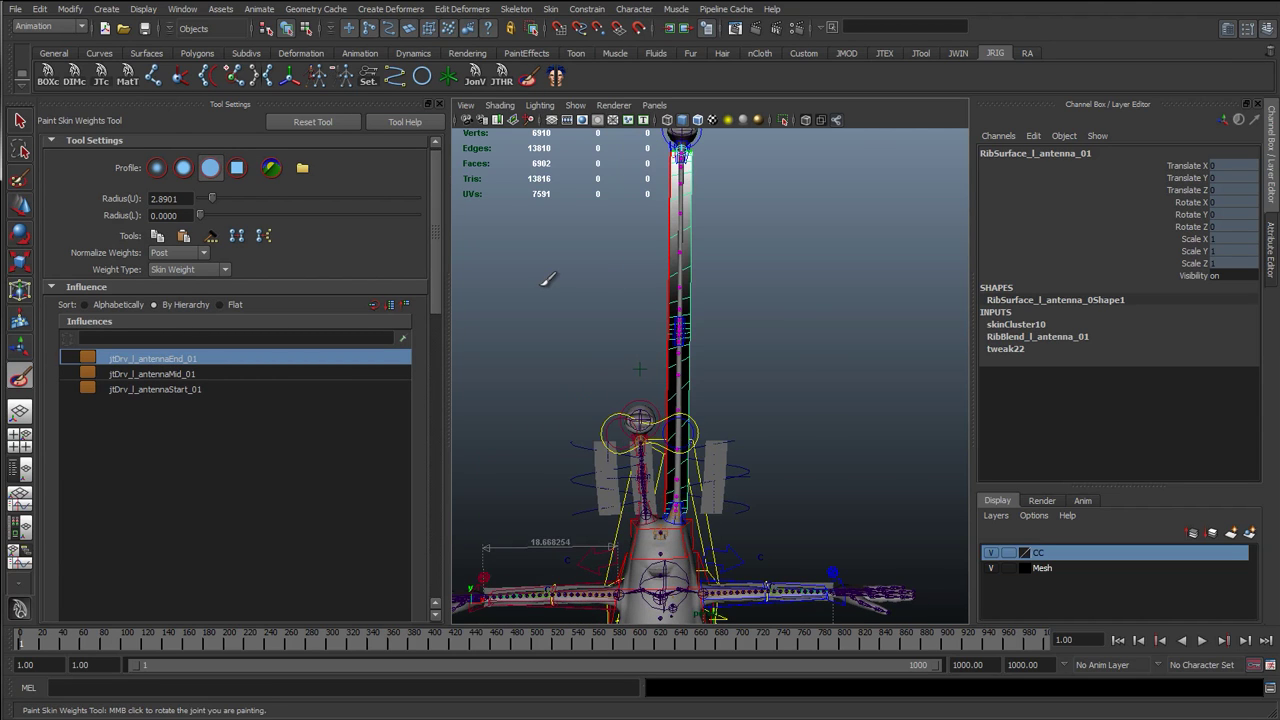
pyautogui.scroll(3, 543, 285)
pyautogui.press('q')
pyautogui.keyDown('alt'); pyautogui.moveTo(613, 330); pyautogui.dragTo(657, 335); pyautogui.keyUp('alt')
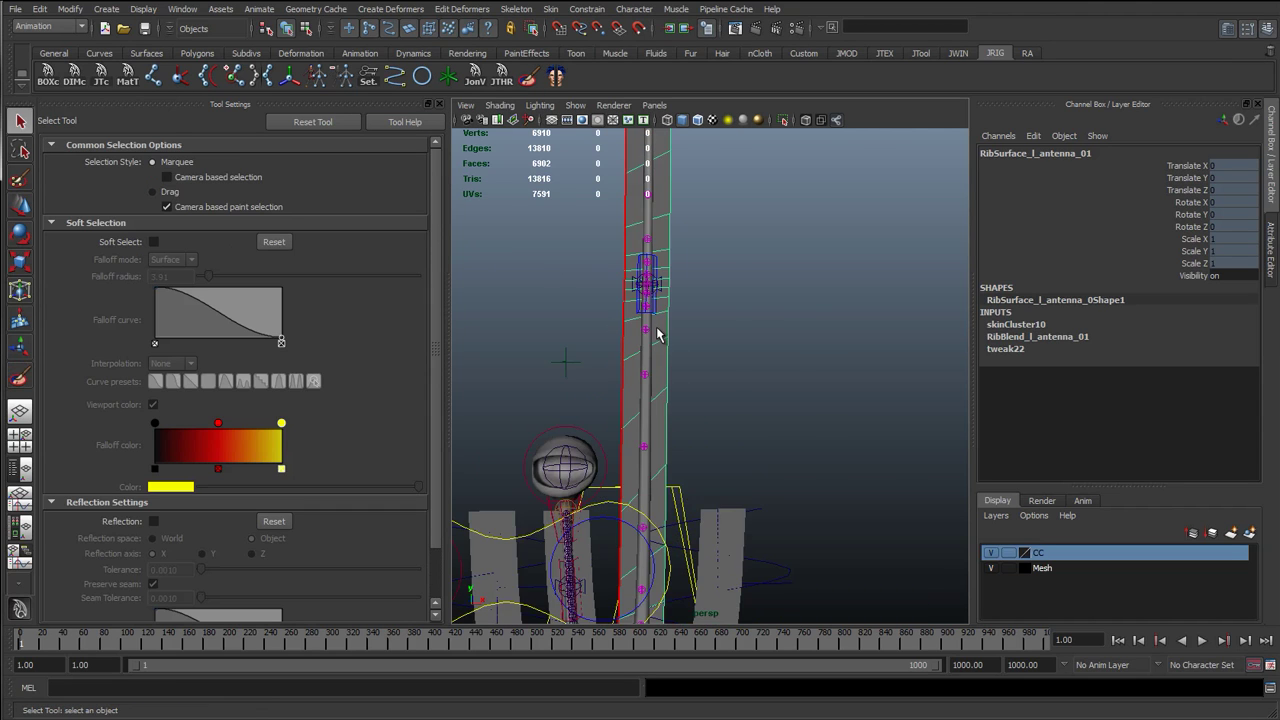
# Step: Add the left antenna's start, middle and end driver joints to the ribbon selection and isolate the selected objects
pyautogui.scroll(5, 681, 359)
pyautogui.keyDown('alt'); pyautogui.moveTo(682, 360); pyautogui.dragTo(686, 157, button='middle'); pyautogui.keyUp('alt')
pyautogui.keyDown('alt'); pyautogui.moveTo(608, 498); pyautogui.dragTo(632, 338, button='middle'); pyautogui.keyUp('alt')
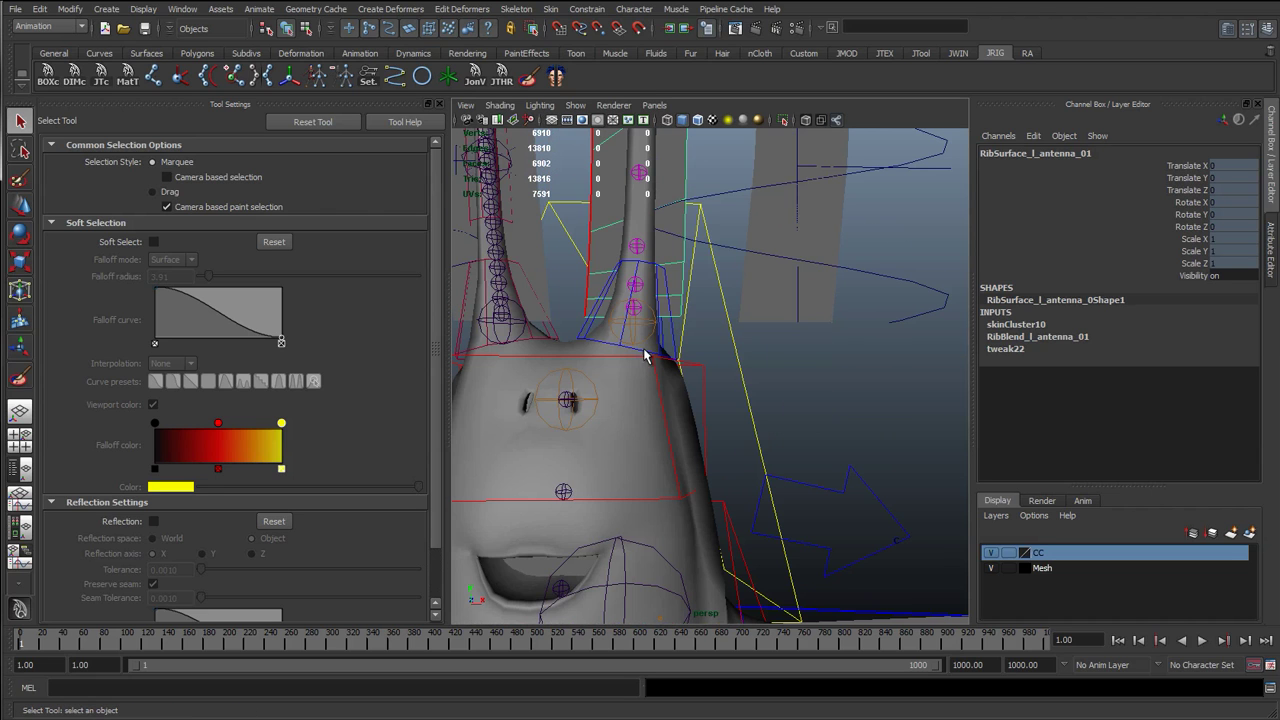
pyautogui.keyDown('shift'); pyautogui.click(657, 330); pyautogui.keyUp('shift')
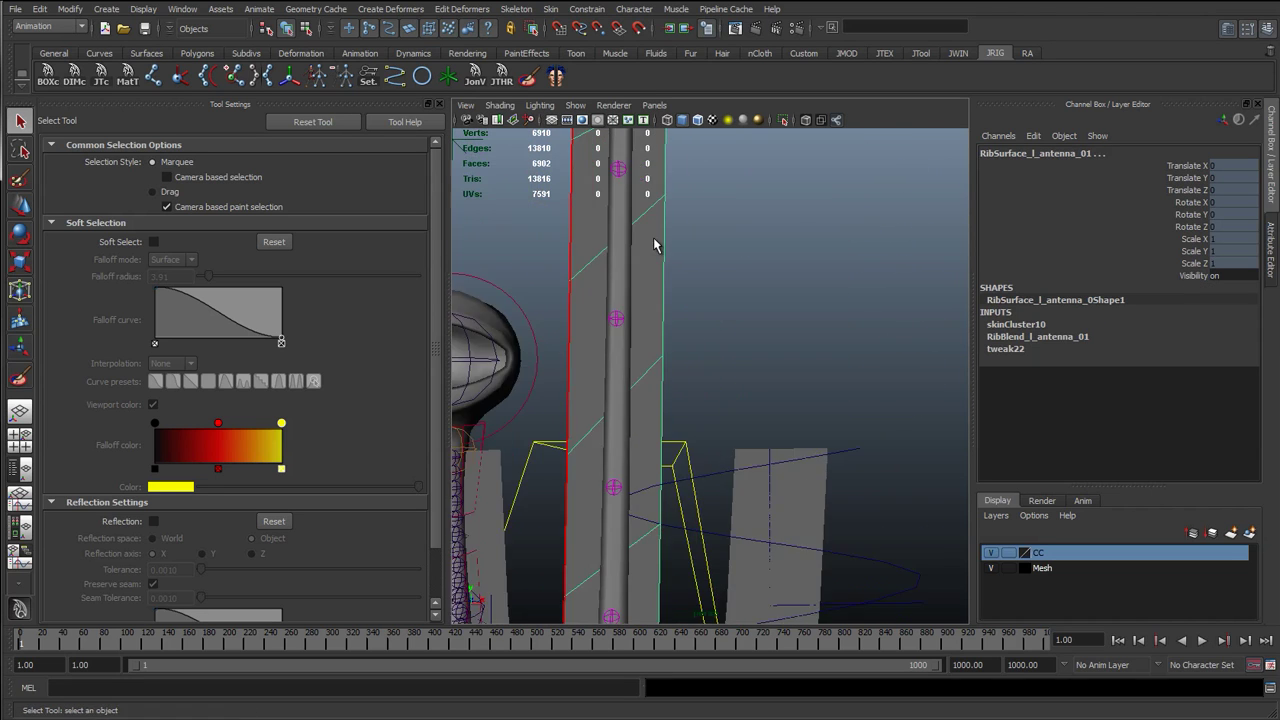
pyautogui.keyDown('alt'); pyautogui.moveTo(658, 206); pyautogui.dragTo(640, 331); pyautogui.keyUp('alt')
pyautogui.click(636, 338)
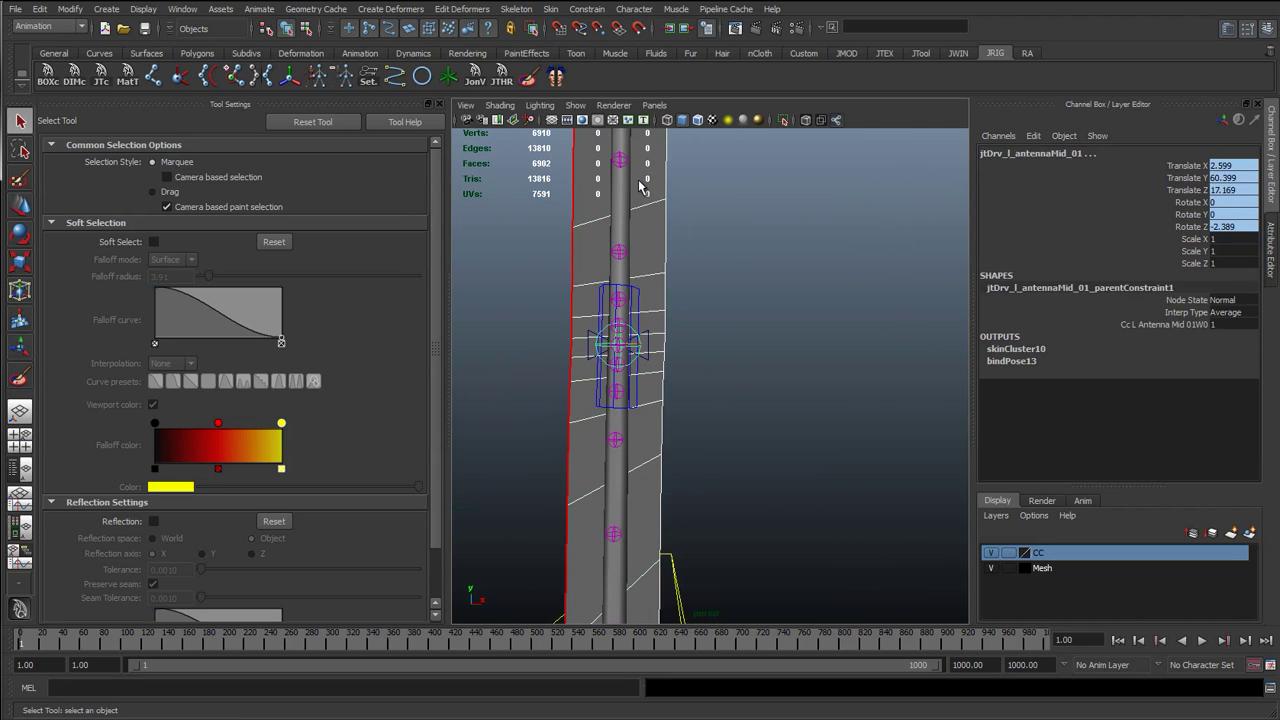
pyautogui.keyDown('alt'); pyautogui.moveTo(640, 190); pyautogui.dragTo(640, 320); pyautogui.keyUp('alt')
pyautogui.click(630, 268)
pyautogui.click(574, 105)
pyautogui.click(572, 105)
pyautogui.click(572, 105)
pyautogui.moveTo(587, 128)
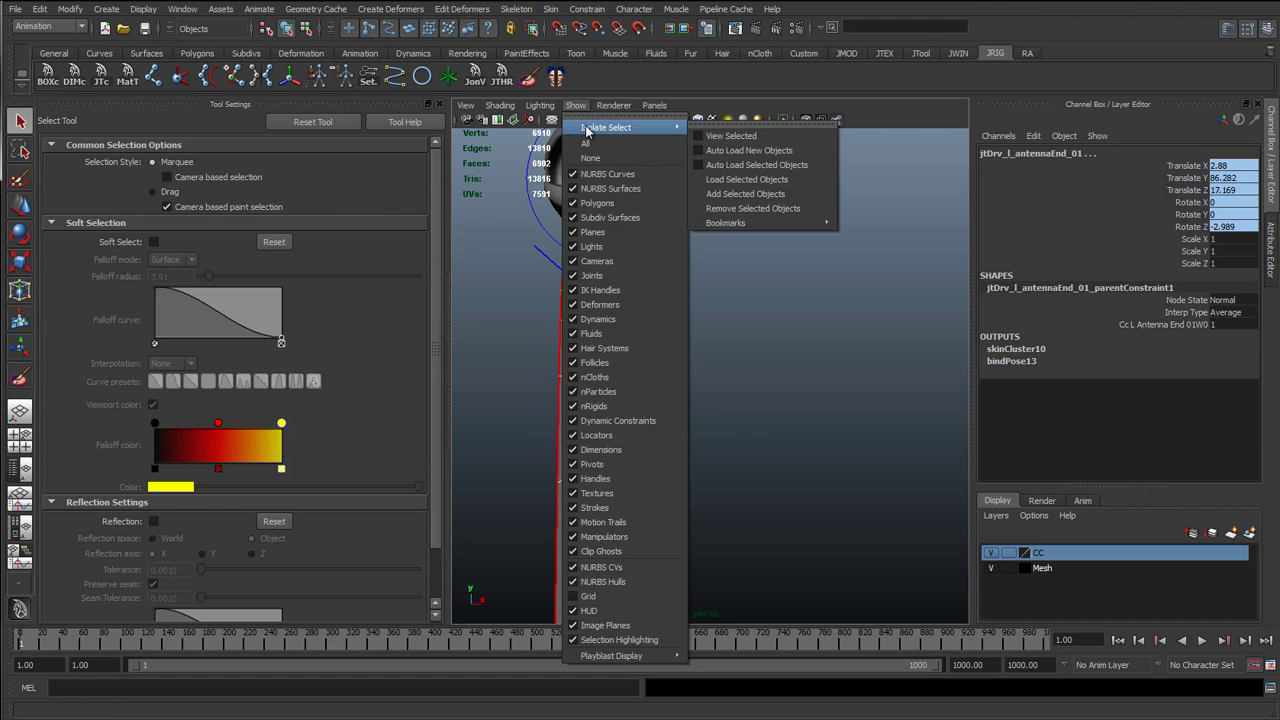
pyautogui.click(737, 137)
pyautogui.scroll(-5, 680, 350)
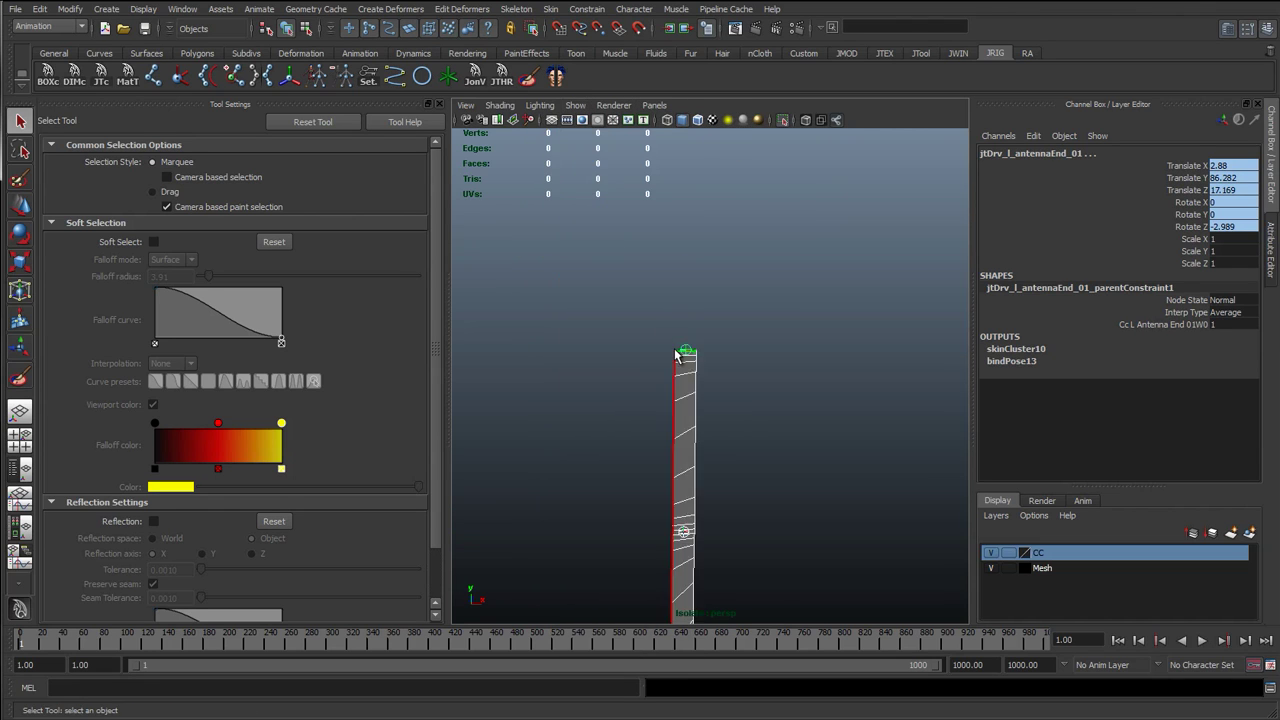
# Step: Select only the isolated ribbon surface and start the Paint Skin Weights Tool on it
pyautogui.click(722, 450)
pyautogui.click(688, 438)
pyautogui.press('y')
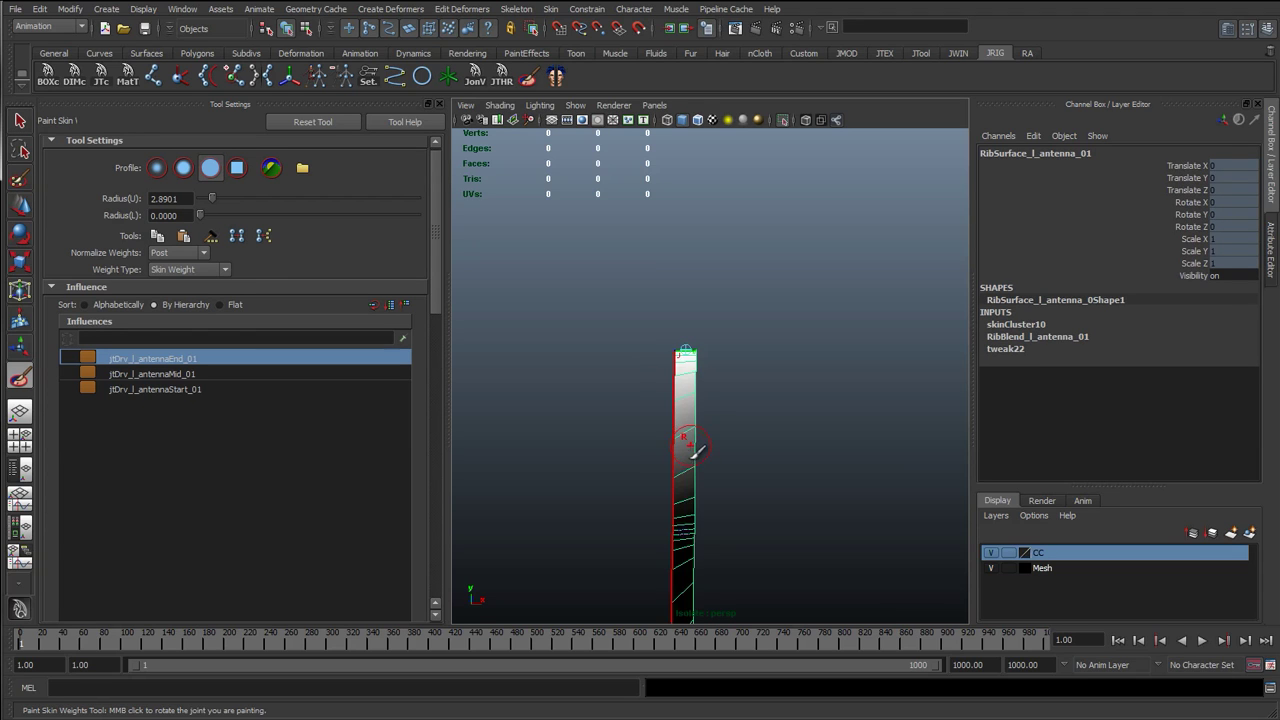
pyautogui.scroll(3, 690, 450)
pyautogui.moveTo(692, 440)
pyautogui.keyDown('alt'); pyautogui.mouseDown(button='middle')
pyautogui.moveTo(720, 265)
pyautogui.moveTo(718, 160)
pyautogui.mouseUp(button='middle'); pyautogui.keyUp('alt')
pyautogui.moveTo(648, 366)
pyautogui.keyDown('alt'); pyautogui.mouseDown()
pyautogui.moveTo(675, 360)
pyautogui.moveTo(663, 364)
pyautogui.mouseUp(); pyautogui.keyUp('alt')
pyautogui.scroll(-3, 664, 362)
pyautogui.keyDown('alt'); pyautogui.moveTo(668, 345); pyautogui.dragTo(690, 372, button='middle'); pyautogui.keyUp('alt')
# Step: Compare the skin weight falloff of the middle, start and end joint influences along the ribbon
pyautogui.click(218, 376)
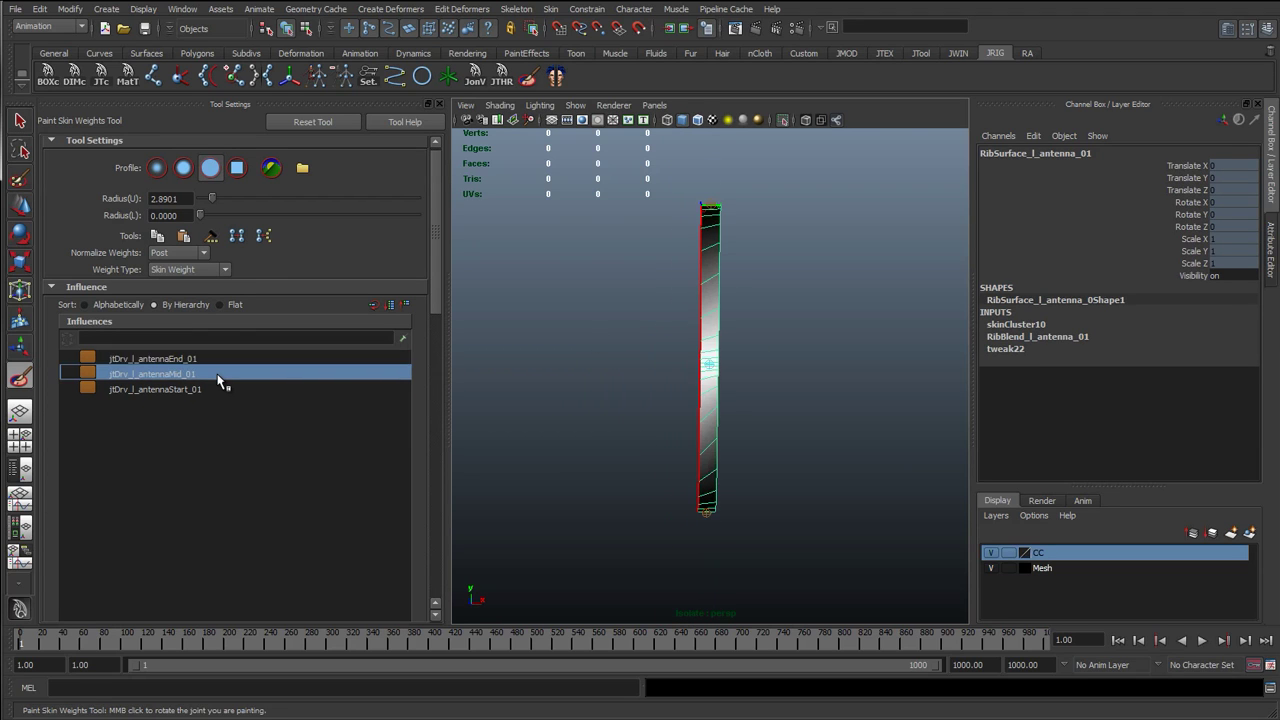
pyautogui.click(203, 390)
pyautogui.click(206, 374)
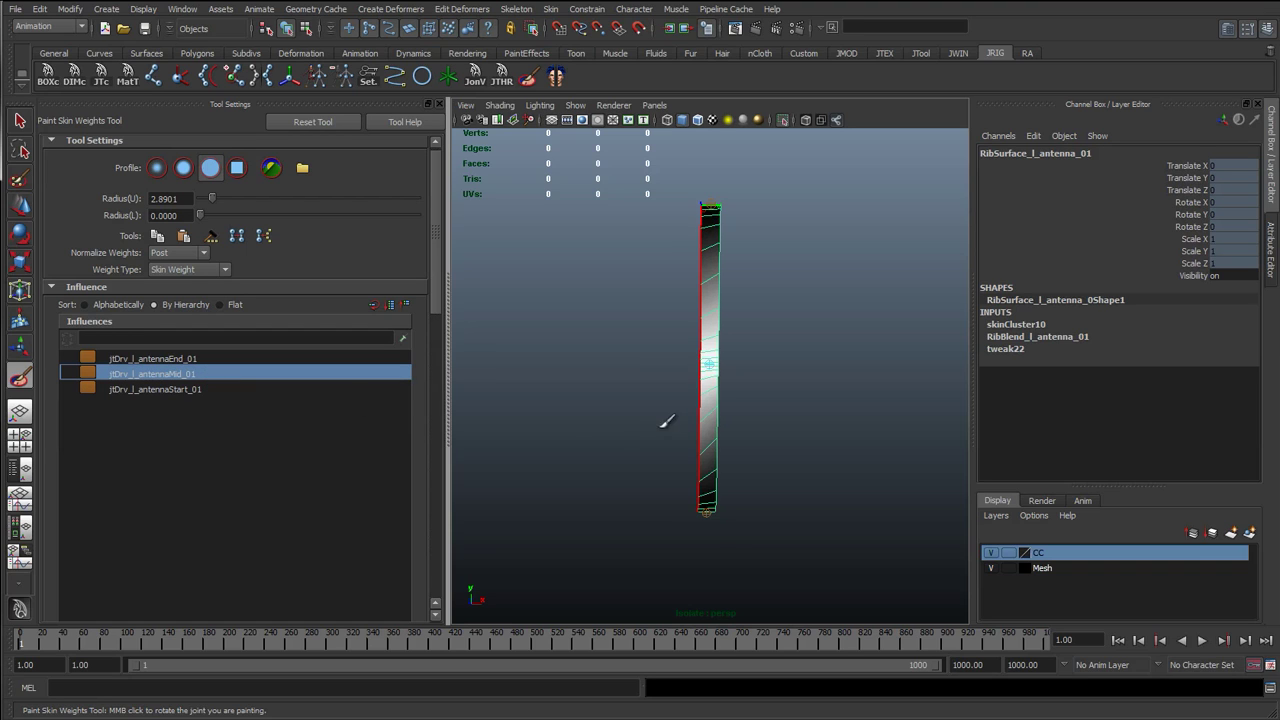
pyautogui.scroll(2, 672, 421)
pyautogui.keyDown('alt'); pyautogui.moveTo(734, 378); pyautogui.dragTo(720, 400, button='middle'); pyautogui.keyUp('alt')
pyautogui.scroll(-1, 745, 391)
pyautogui.click(214, 359)
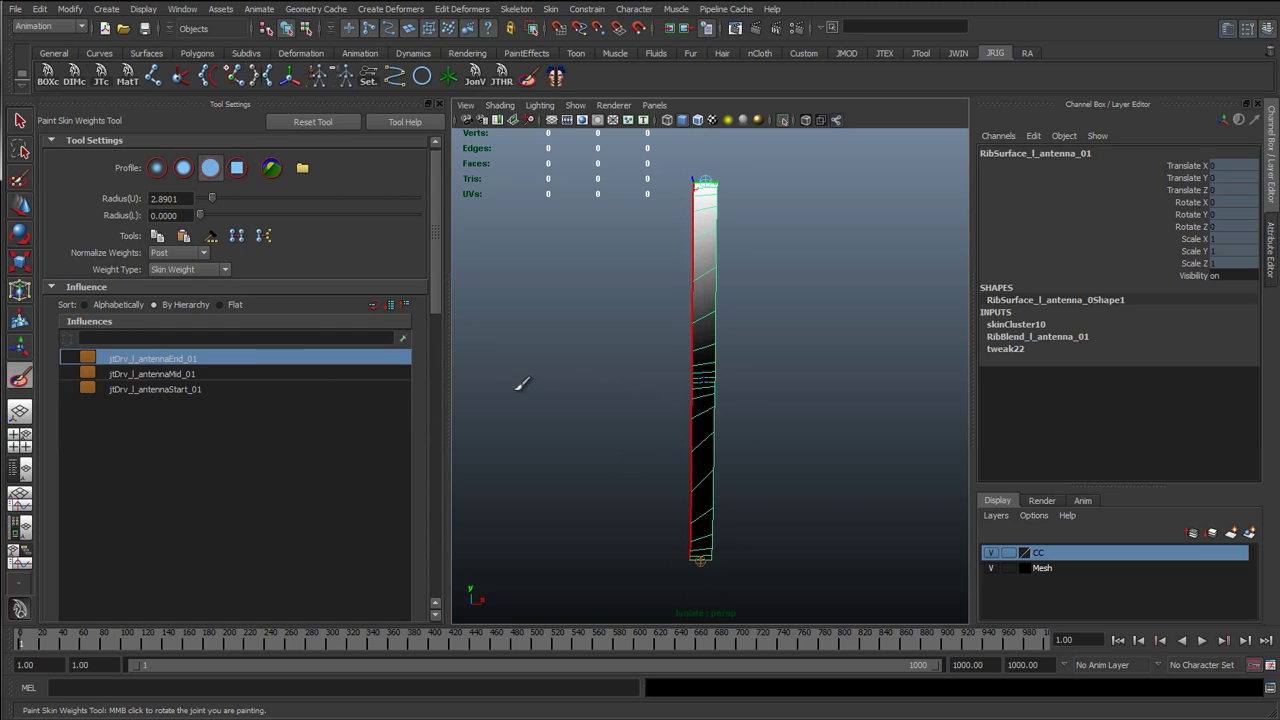
pyautogui.press('q')
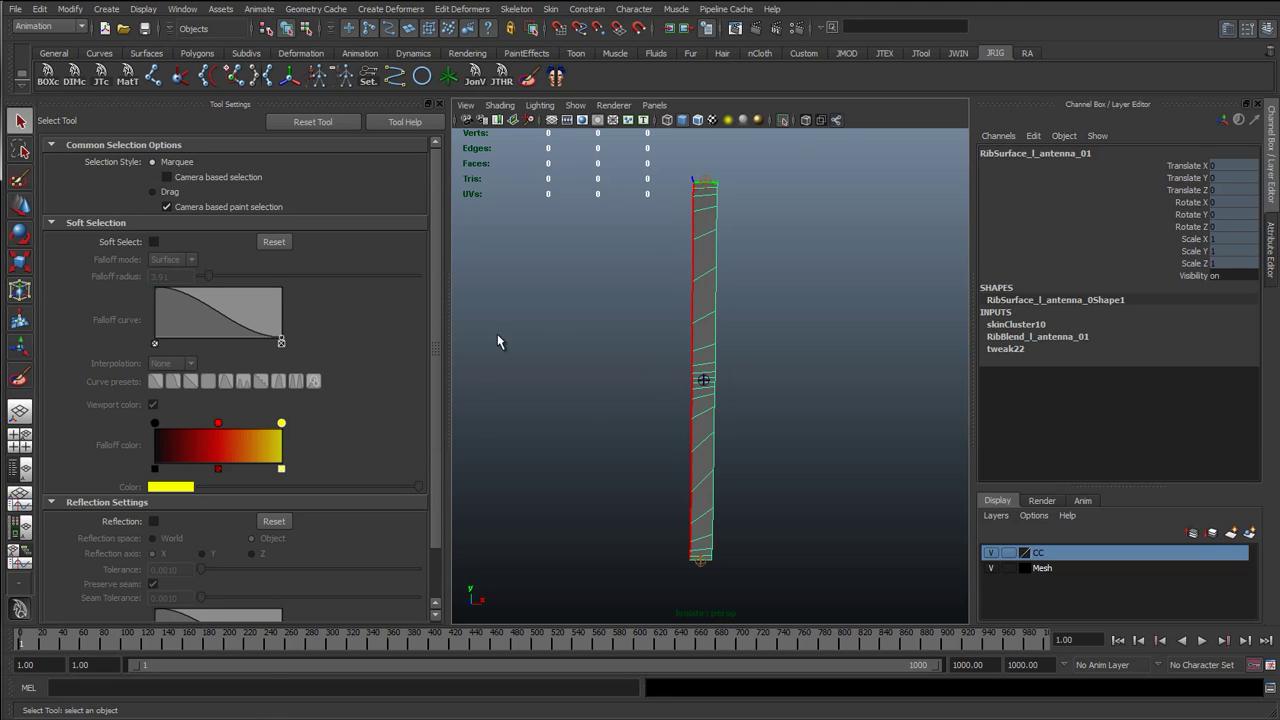
# Step: Resume painting skin weights with the jtDrv_l_antennaMid_01 influence and shrink the influence list to reach the paint settings
pyautogui.press('y')
pyautogui.click(142, 188)
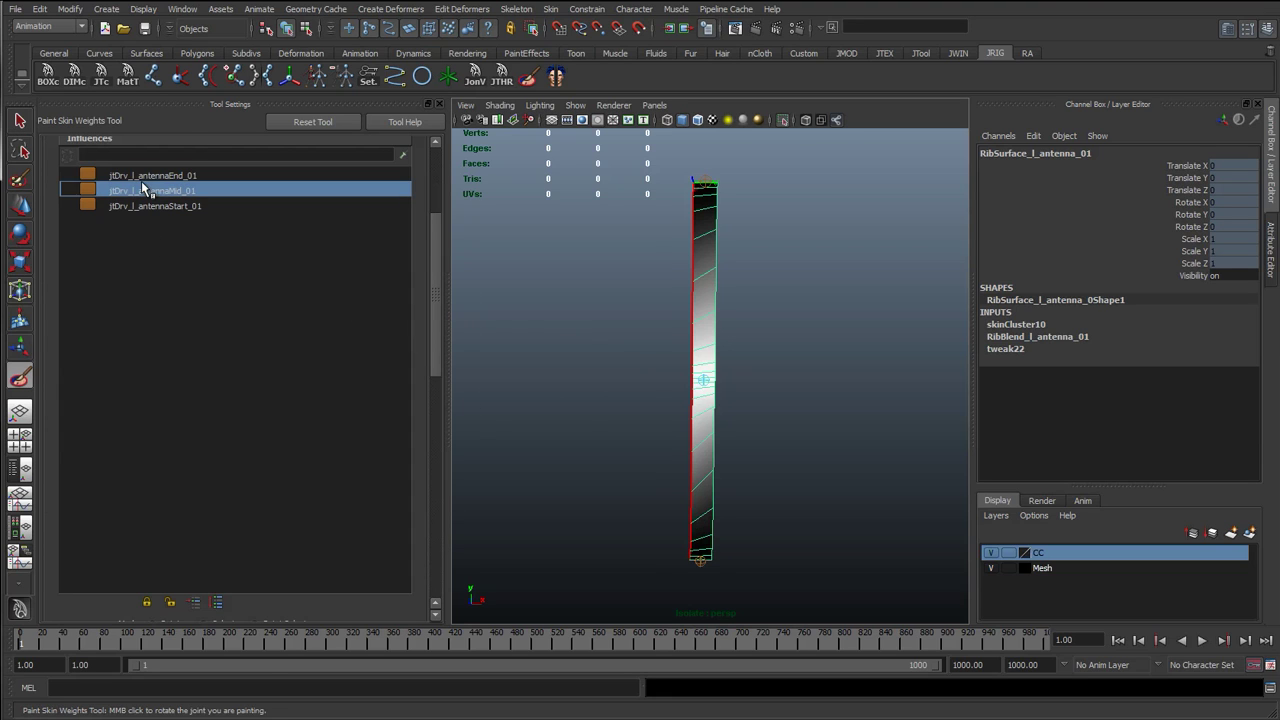
pyautogui.moveTo(431, 272)
pyautogui.mouseDown()
pyautogui.moveTo(437, 208)
pyautogui.moveTo(440, 410)
pyautogui.moveTo(438, 298)
pyautogui.mouseUp()
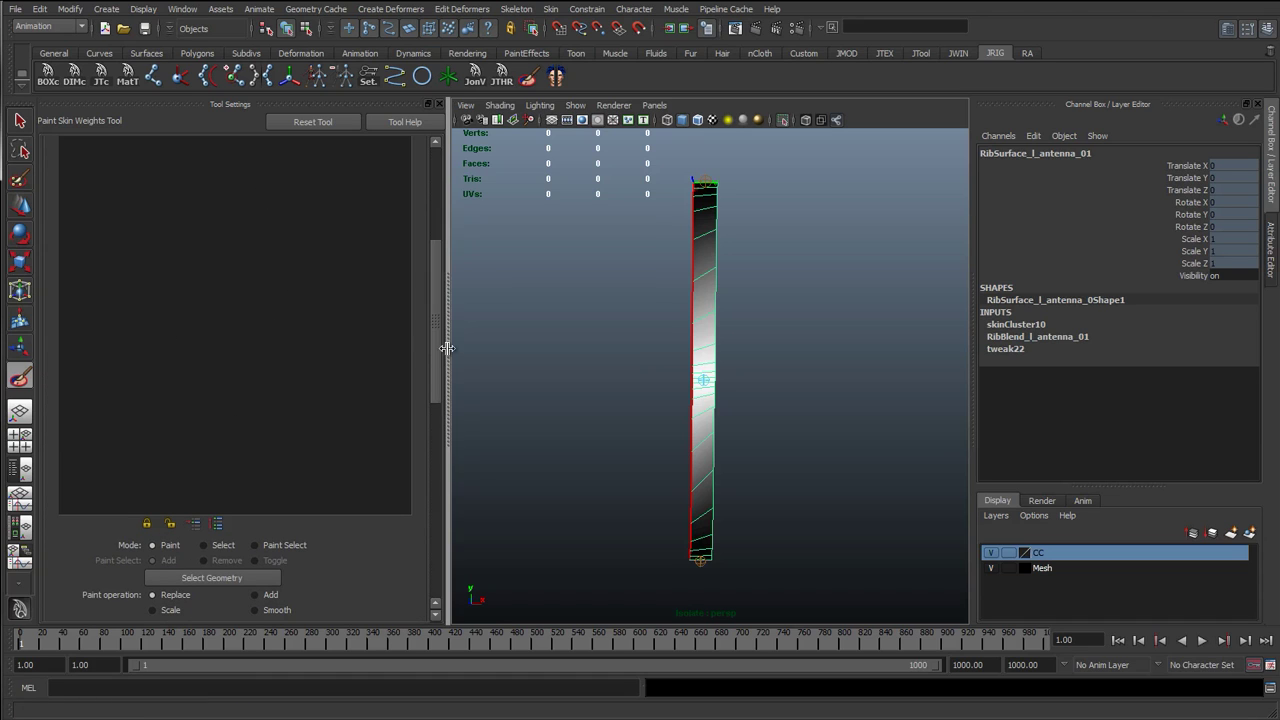
pyautogui.moveTo(436, 349)
pyautogui.mouseDown()
pyautogui.moveTo(434, 303)
pyautogui.moveTo(430, 333)
pyautogui.mouseUp()
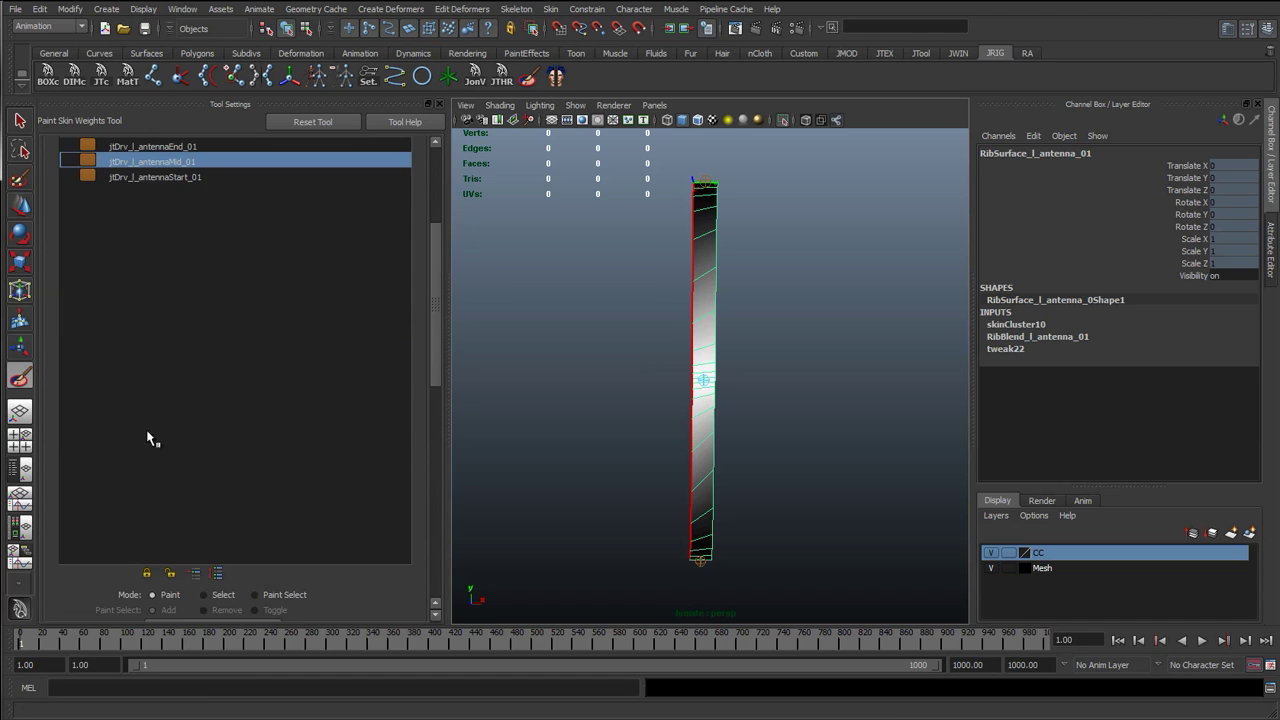
pyautogui.scroll(5, 431, 314)
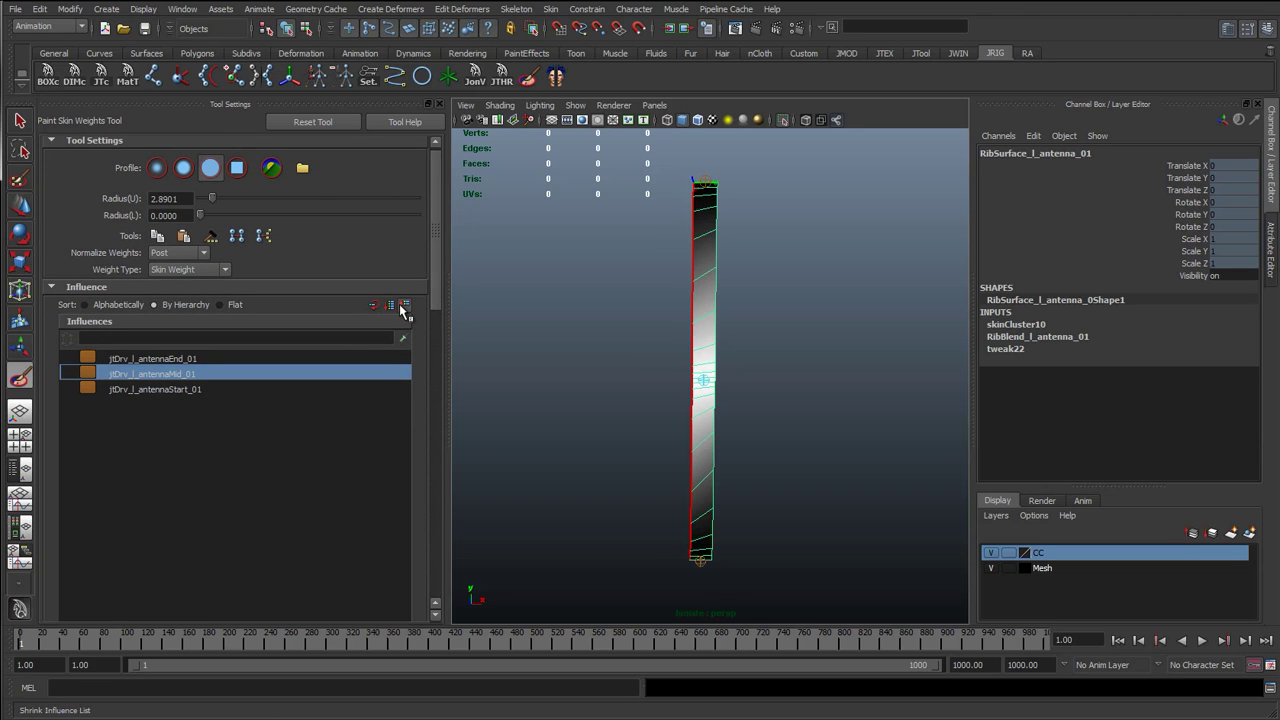
pyautogui.click(403, 306)
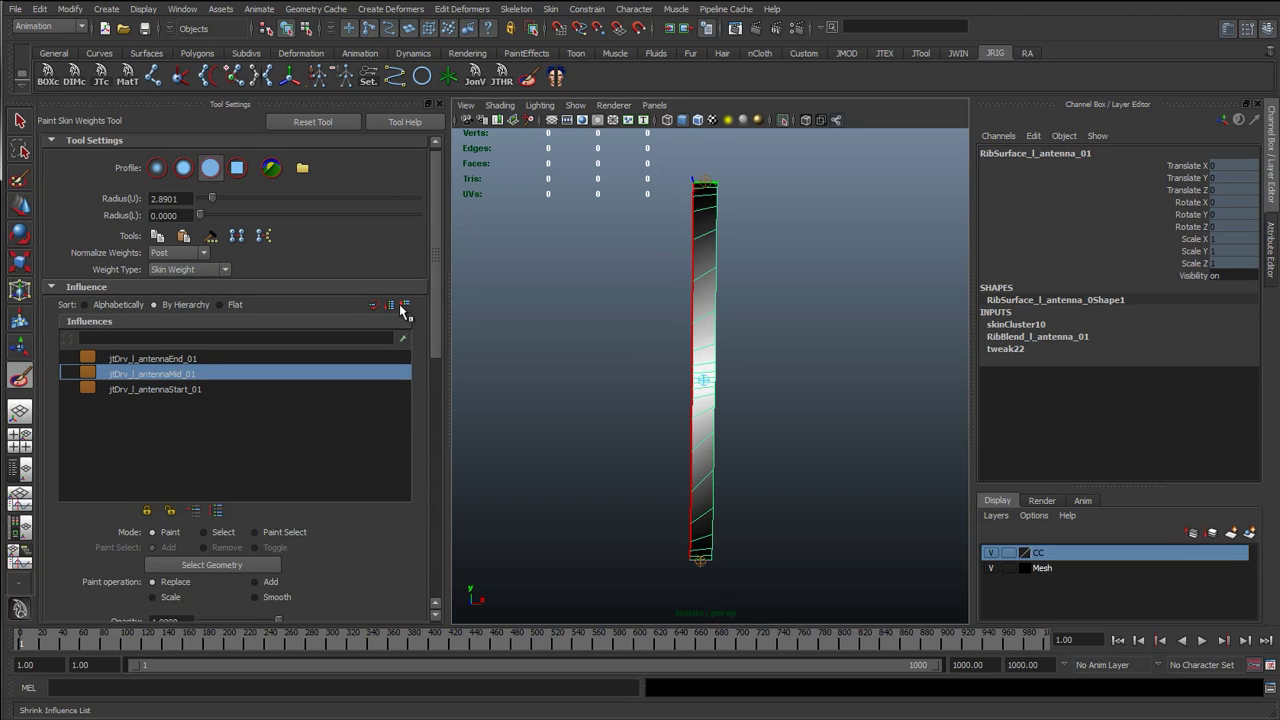
pyautogui.scroll(-3, 158, 353)
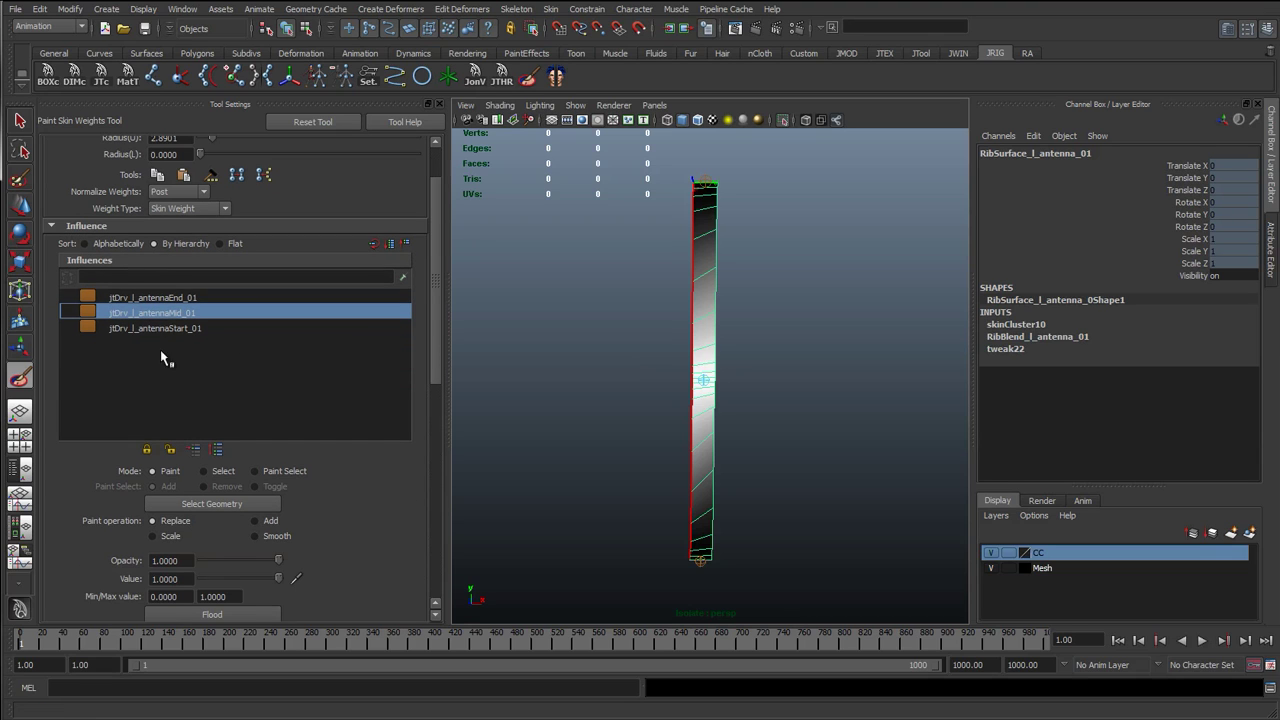
# Step: Try flooding the ribbon's skin weights with a value of 1 for the end, middle and start influences in turn
pyautogui.click(172, 298)
pyautogui.click(176, 313)
pyautogui.click(185, 298)
pyautogui.scroll(-4, 230, 568)
pyautogui.click(212, 522)
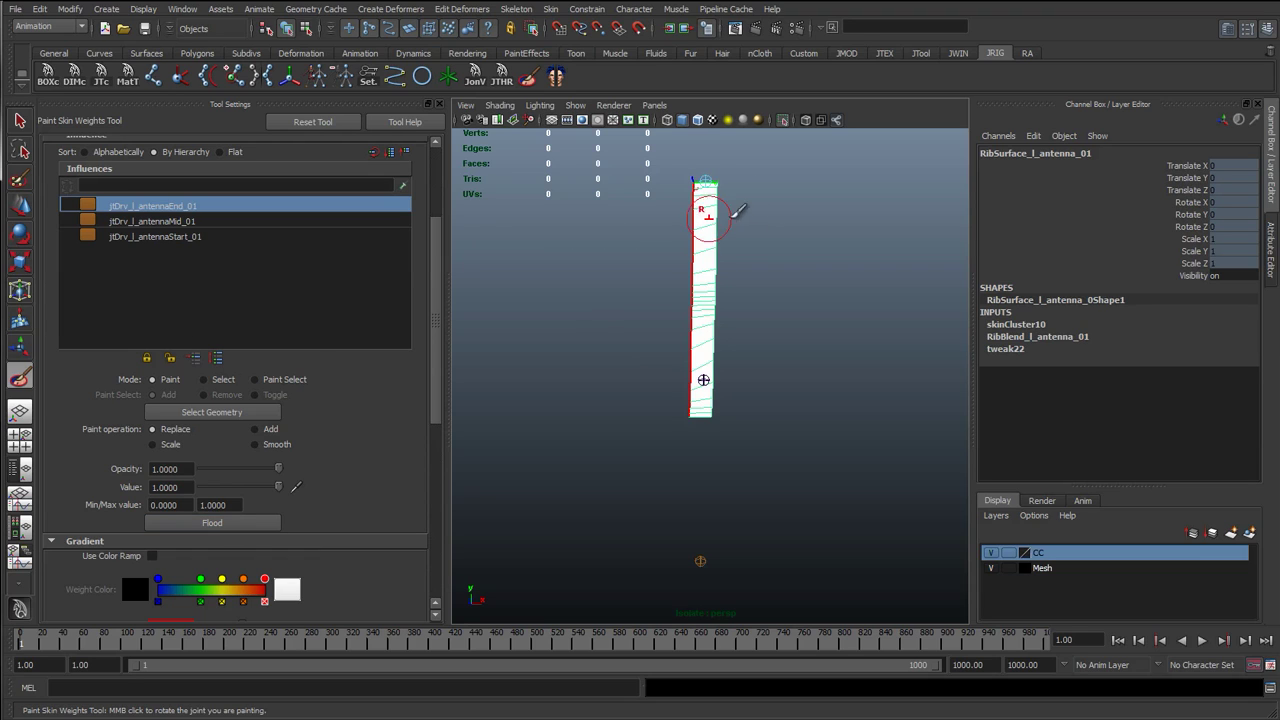
pyautogui.click(188, 222)
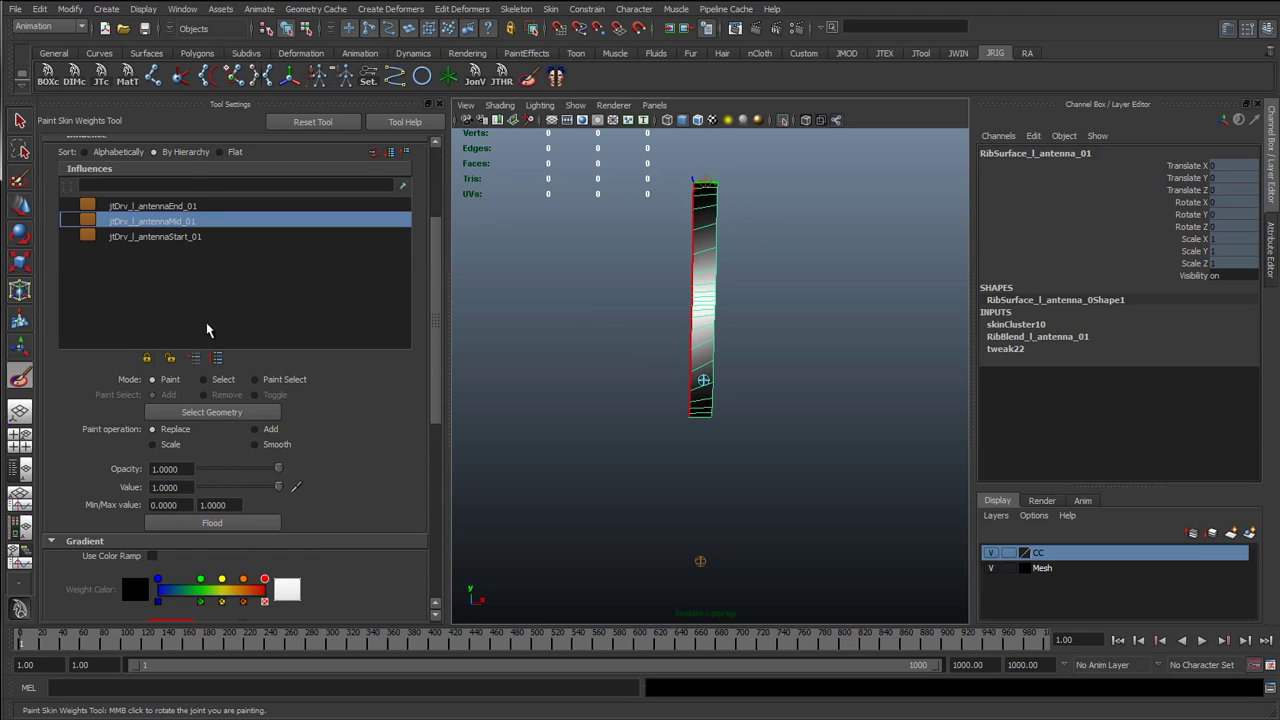
pyautogui.click(240, 522)
pyautogui.click(212, 238)
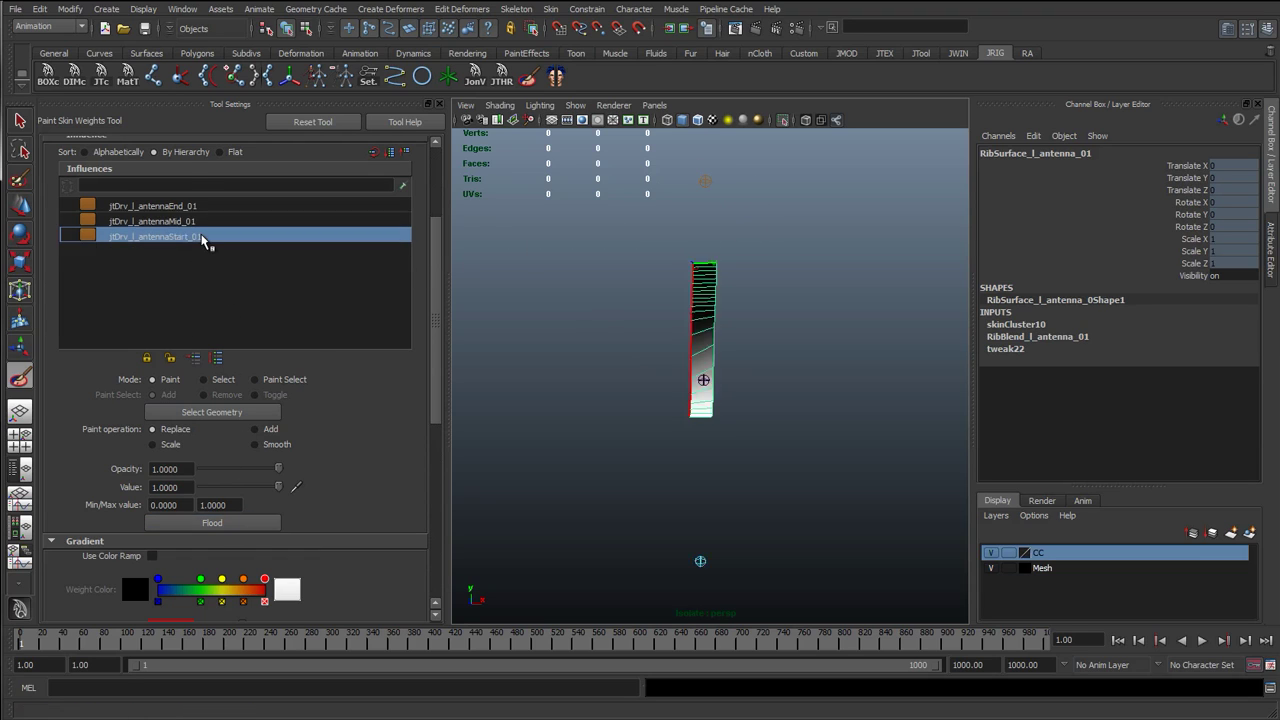
pyautogui.click(258, 523)
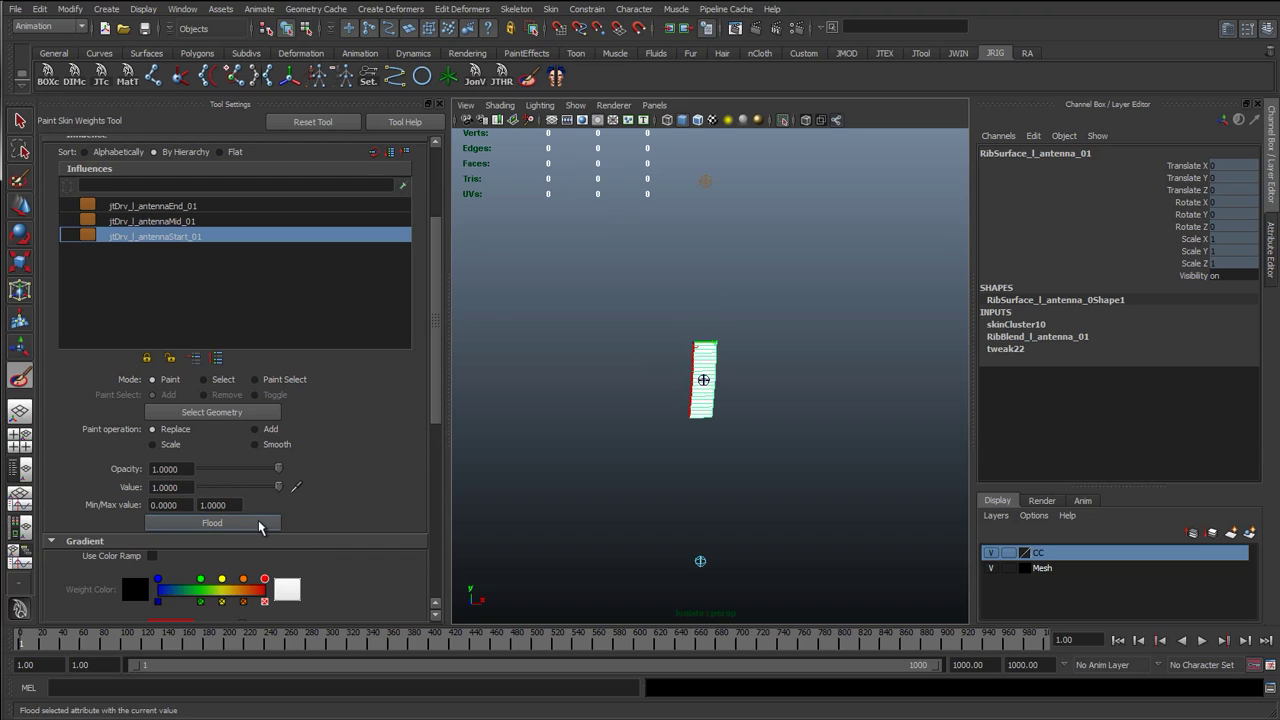
# Step: Try flooding the ribbon's middle and start influences with a weight value of 0
pyautogui.click(190, 221)
pyautogui.moveTo(278, 487); pyautogui.dragTo(136, 492)
pyautogui.click(208, 524)
pyautogui.click(194, 238)
pyautogui.click(228, 523)
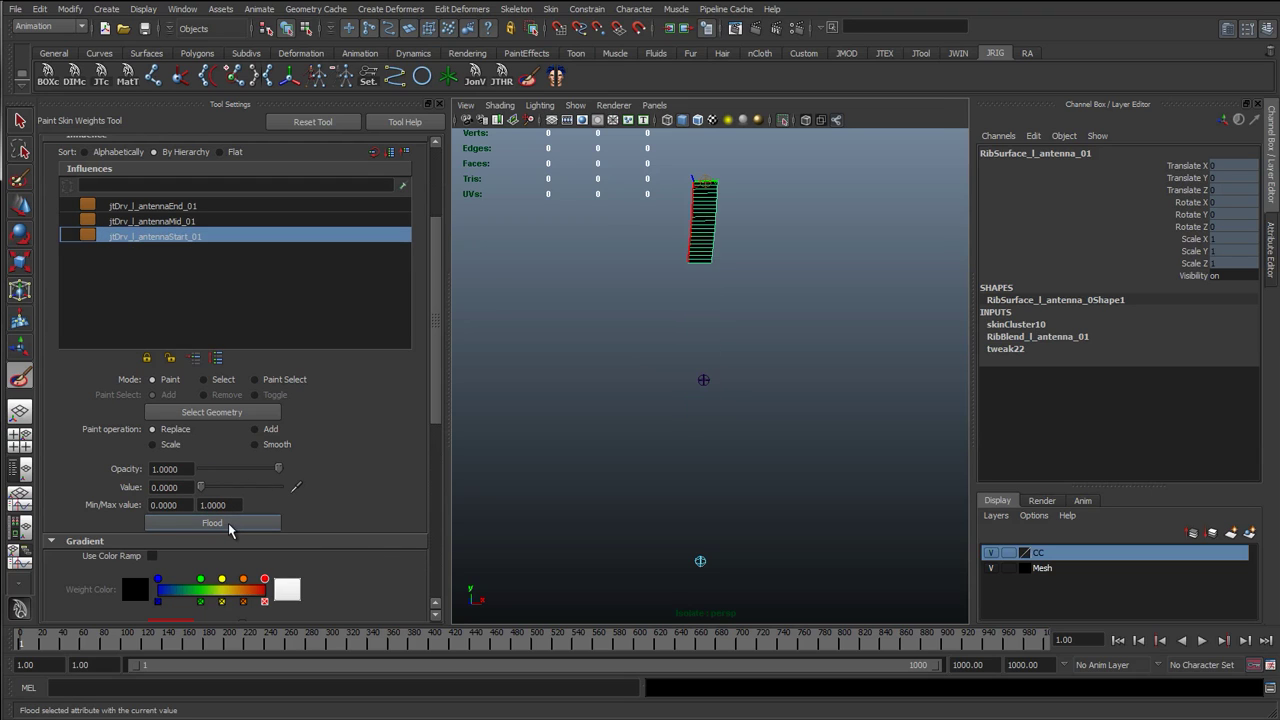
# Step: Try painting the jtDrv_l_antennaStart_01 influence onto the ribbon's lower end with a value of 1
pyautogui.keyDown('alt'); pyautogui.moveTo(684, 264); pyautogui.dragTo(632, 376, button='middle'); pyautogui.keyUp('alt')
pyautogui.keyDown('alt'); pyautogui.moveTo(632, 376); pyautogui.dragTo(702, 345, button='right'); pyautogui.keyUp('alt')
pyautogui.keyDown('alt'); pyautogui.moveTo(660, 309); pyautogui.dragTo(660, 429, button='middle'); pyautogui.keyUp('alt')
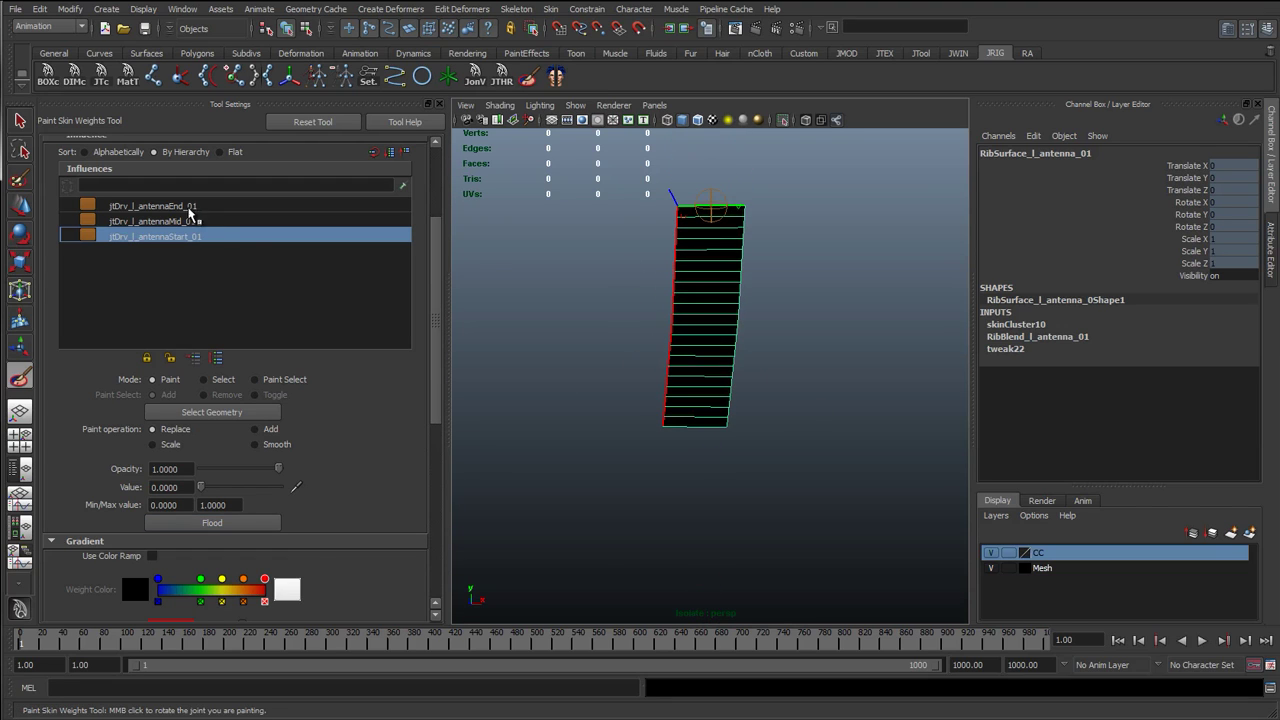
pyautogui.click(189, 207)
pyautogui.click(190, 236)
pyautogui.click(238, 489)
pyautogui.moveTo(672, 413); pyautogui.dragTo(679, 422)
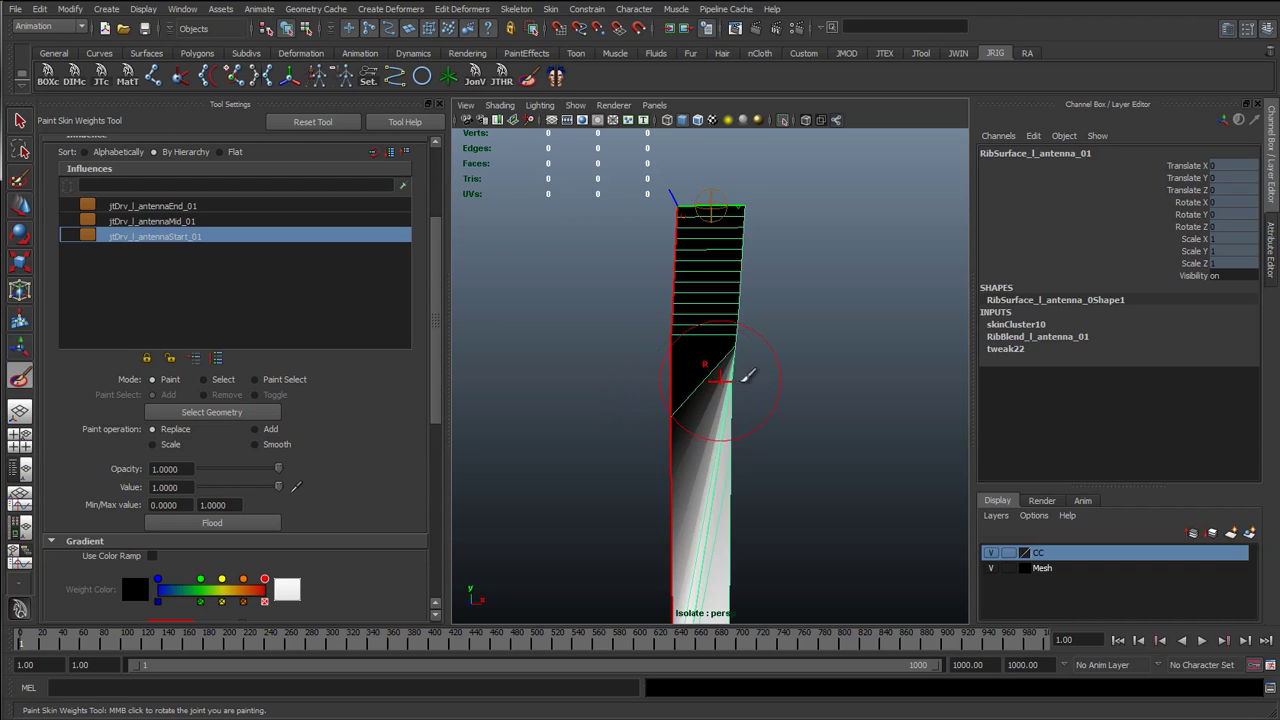
# Step: Undo the trial paint strokes and weight floods on the ribbon back to its original skin weights
pyautogui.hotkey('ctrl', 'z')
pyautogui.hotkey('ctrl', 'z')
pyautogui.hotkey('ctrl', 'z')
pyautogui.scroll(4, 712, 300)
pyautogui.keyDown('alt'); pyautogui.moveTo(640, 215); pyautogui.dragTo(666, 378, button='middle'); pyautogui.keyUp('alt')
pyautogui.scroll(6, 664, 350)
pyautogui.keyDown('alt'); pyautogui.moveTo(645, 275); pyautogui.dragTo(714, 397, button='middle'); pyautogui.keyUp('alt')
pyautogui.hotkey('ctrl', 'z')
pyautogui.hotkey('ctrl', 'z')
pyautogui.hotkey('ctrl', 'z')
pyautogui.hotkey('ctrl', 'z')
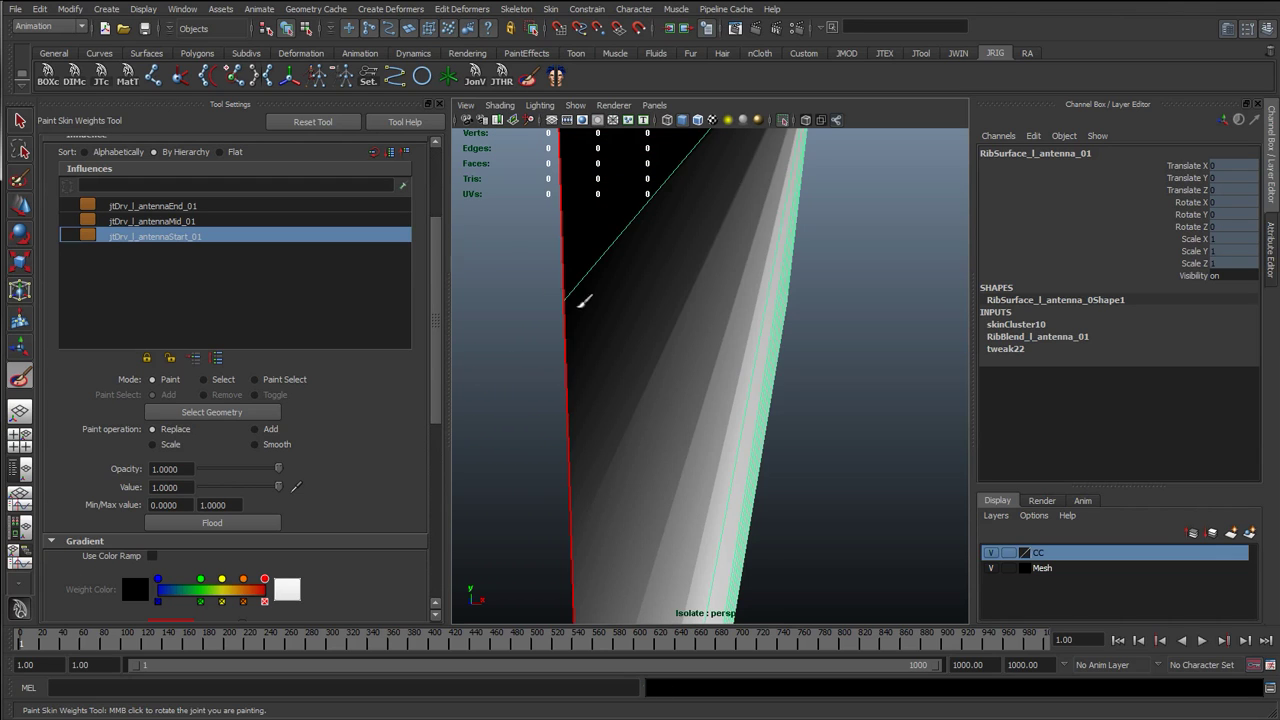
pyautogui.scroll(4, 708, 323)
pyautogui.scroll(-8, 712, 318)
pyautogui.keyDown('alt'); pyautogui.moveTo(738, 402); pyautogui.dragTo(734, 394); pyautogui.keyUp('alt')
pyautogui.hotkey('ctrl', 'z')
pyautogui.hotkey('ctrl', 'z')
pyautogui.scroll(-4, 729, 393)
pyautogui.keyDown('alt'); pyautogui.moveTo(735, 391); pyautogui.dragTo(742, 316, button='middle'); pyautogui.keyUp('alt')
pyautogui.keyDown('alt'); pyautogui.moveTo(742, 316); pyautogui.dragTo(775, 350, button='right'); pyautogui.keyUp('alt')
pyautogui.hotkey('ctrl', 'z')
pyautogui.keyDown('alt'); pyautogui.moveTo(726, 281); pyautogui.dragTo(713, 356, button='middle'); pyautogui.keyUp('alt')
pyautogui.hotkey('ctrl', 'z')
pyautogui.hotkey('ctrl', 'z')
pyautogui.hotkey('ctrl', 'z')
pyautogui.hotkey('ctrl', 'z')
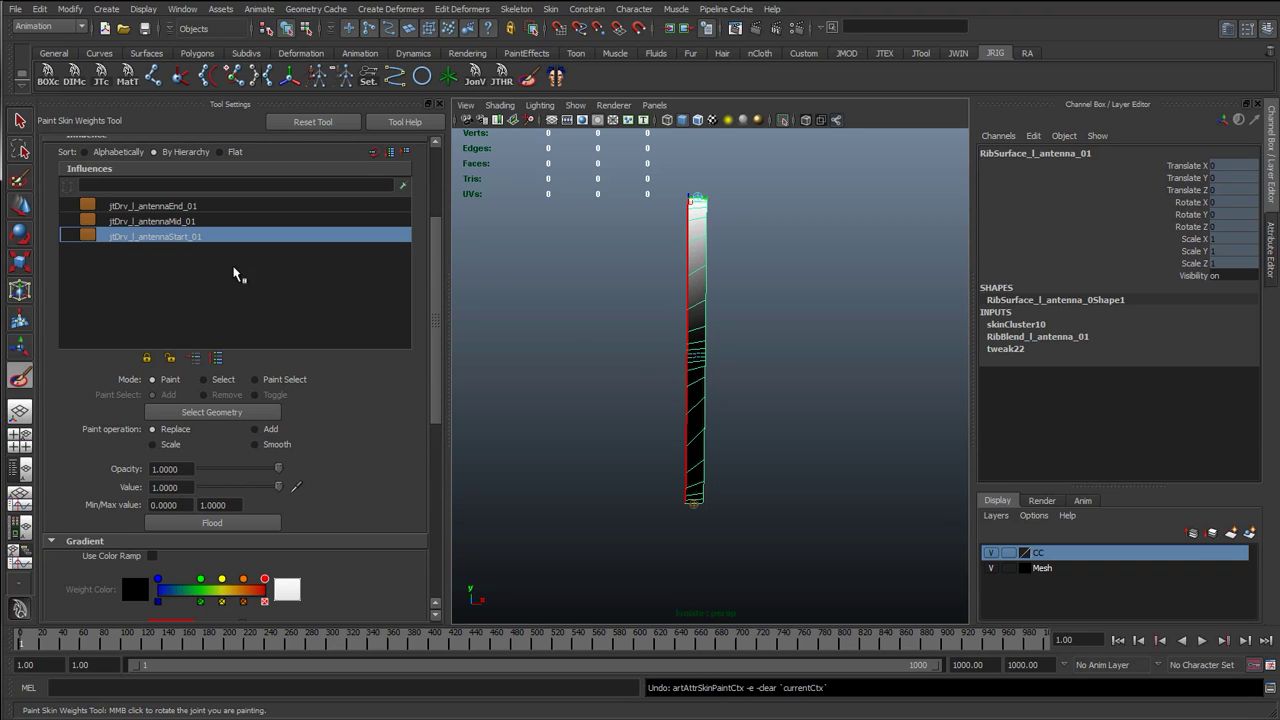
# Step: Check the skin weight distribution of the end and middle influences on the restored ribbon
pyautogui.click(189, 206)
pyautogui.click(190, 220)
pyautogui.click(200, 208)
# Step: Set the paint operation to Smooth and flood the ribbon's jtDrv_l_antennaMid_01 weights four times
pyautogui.click(194, 221)
pyautogui.scroll(3, 710, 260)
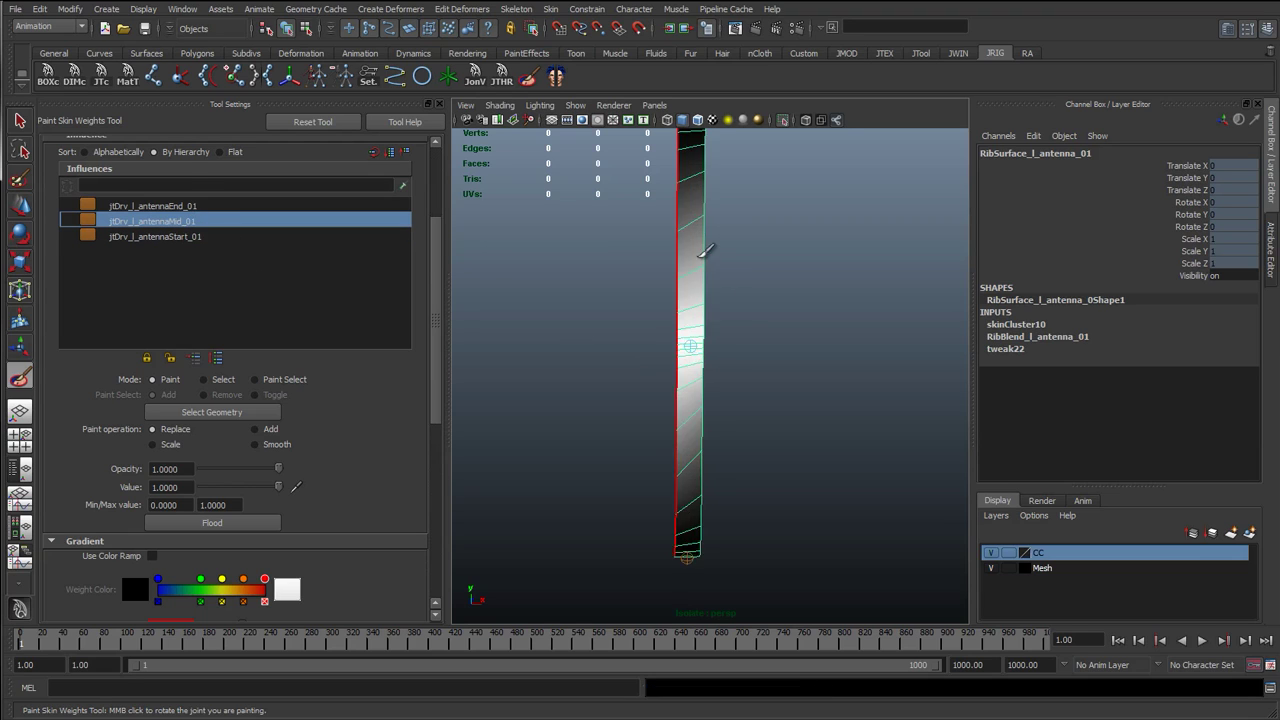
pyautogui.click(252, 532)
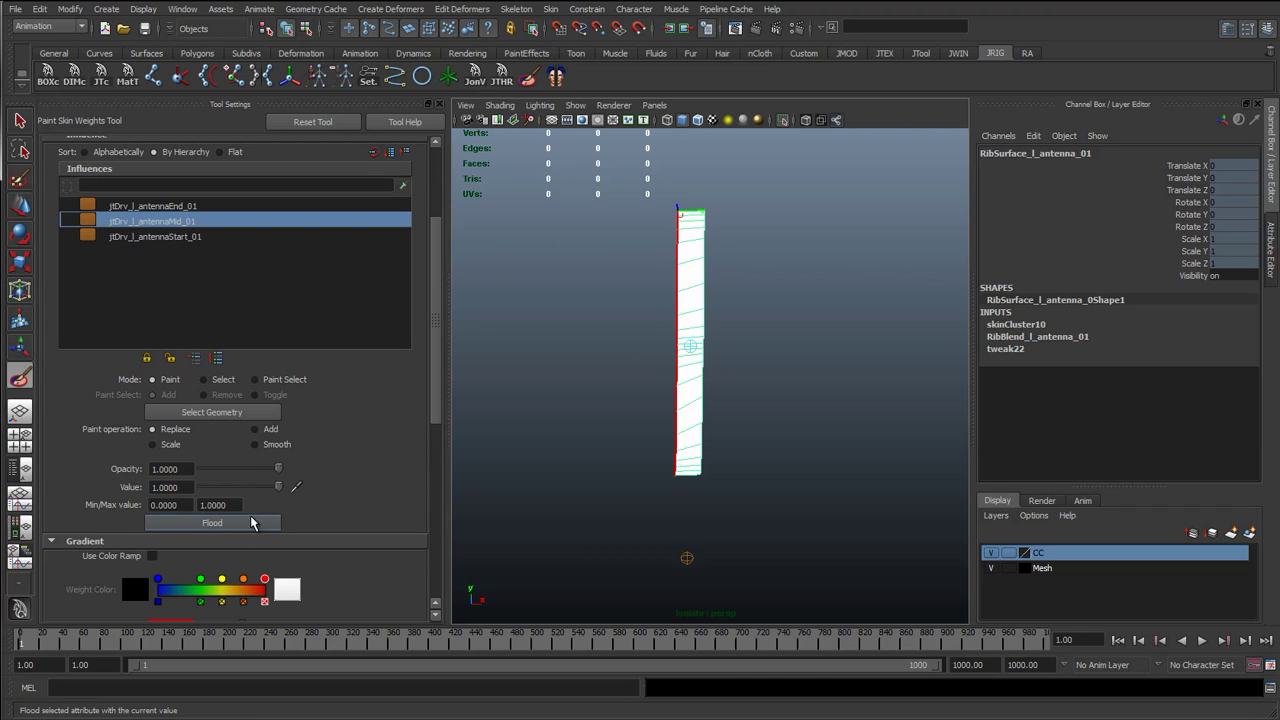
pyautogui.hotkey('ctrl', 'z')
pyautogui.click(266, 445)
pyautogui.click(257, 524)
pyautogui.click(257, 525)
pyautogui.click(256, 524)
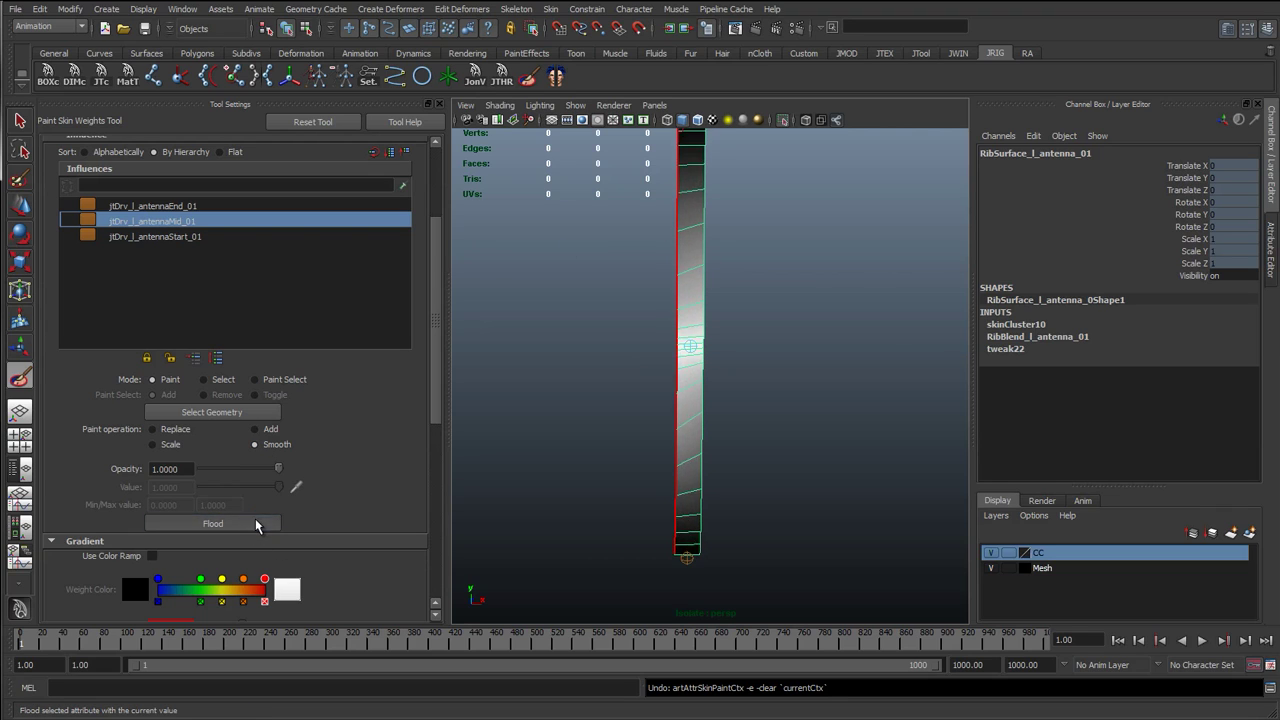
pyautogui.click(256, 523)
# Step: Smooth the ribbon's jtDrv_l_antennaEnd_01 skin weights by flooding four times
pyautogui.click(206, 207)
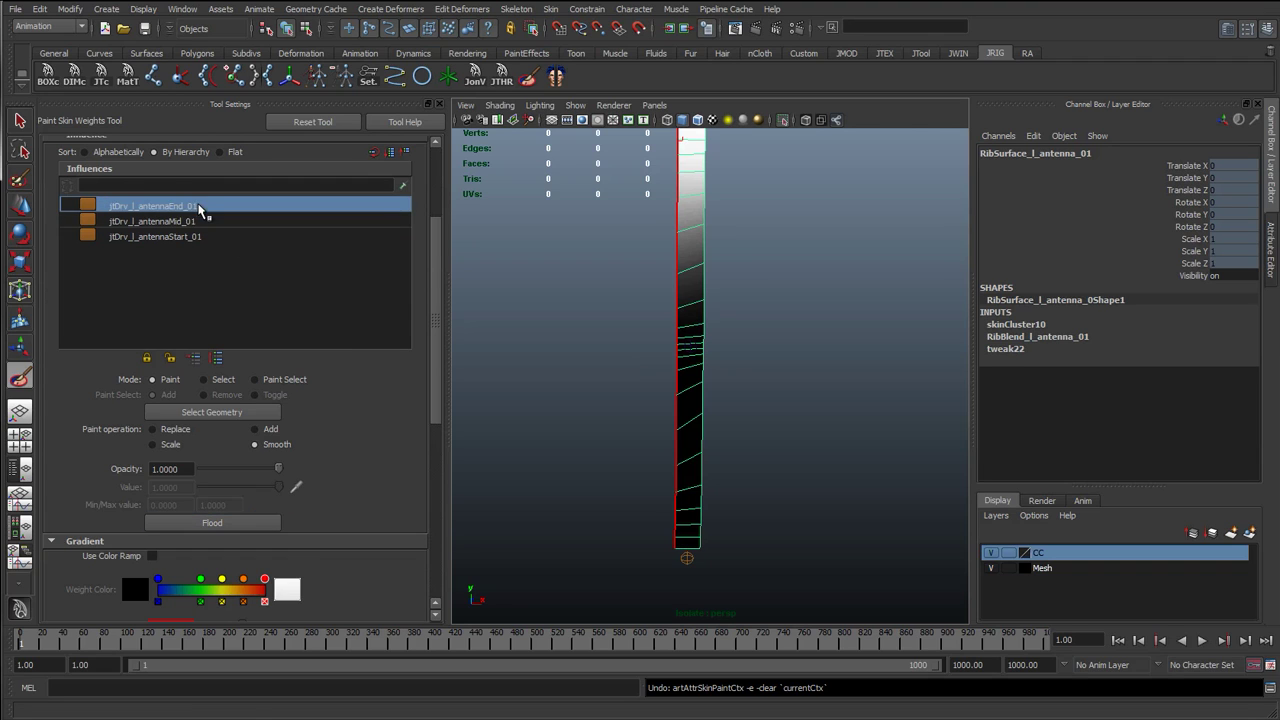
pyautogui.scroll(-3, 437, 355)
pyautogui.keyDown('alt'); pyautogui.moveTo(720, 296); pyautogui.dragTo(725, 377, button='middle'); pyautogui.keyUp('alt')
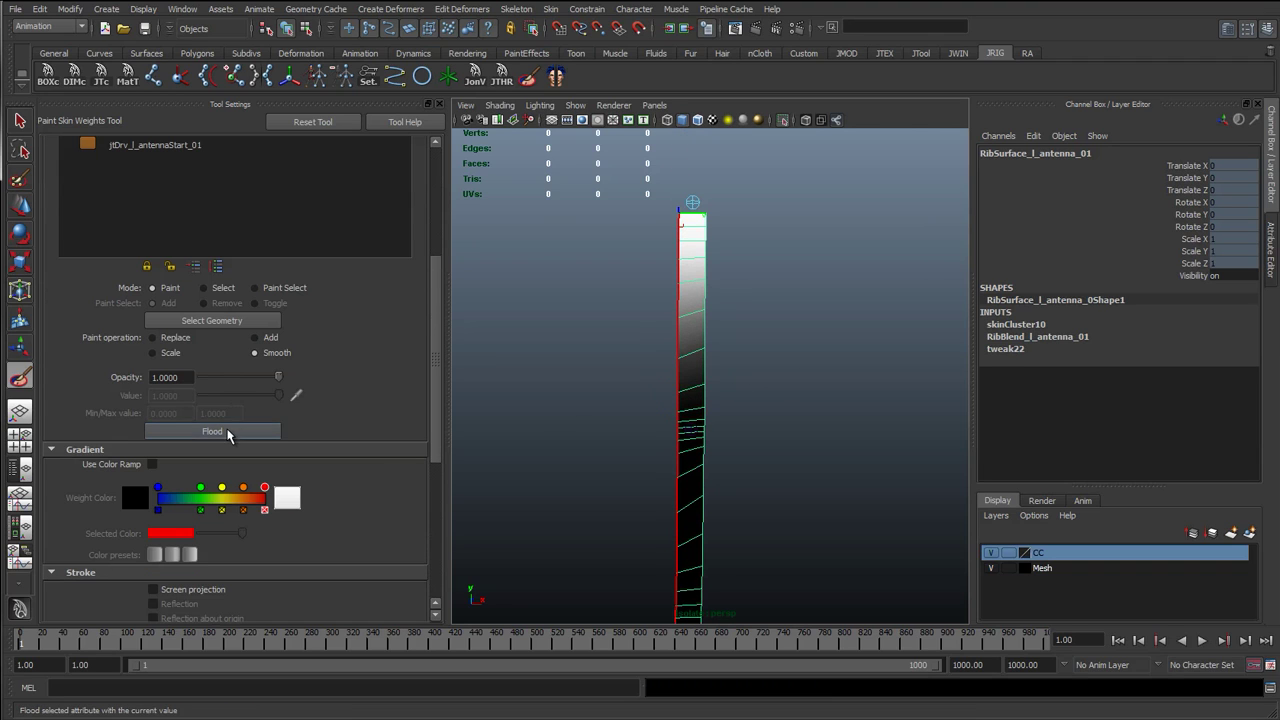
pyautogui.click(227, 432)
pyautogui.click(227, 432)
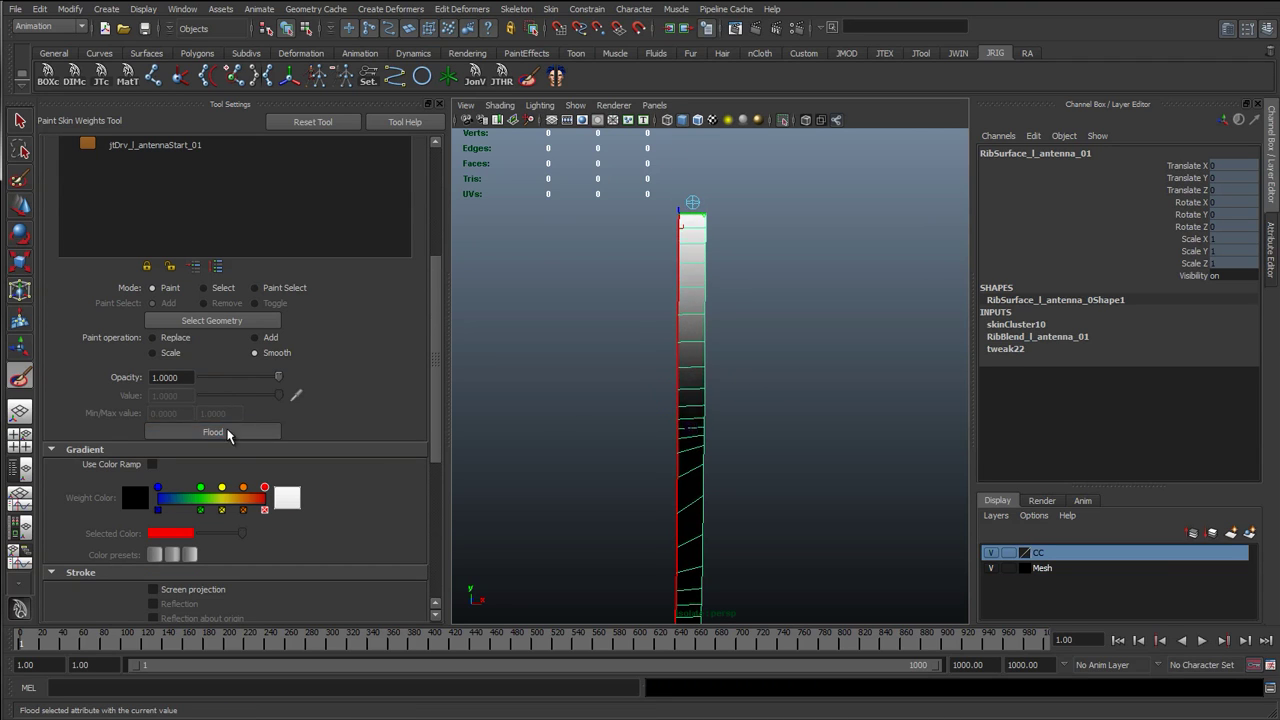
pyautogui.click(227, 432)
pyautogui.click(227, 432)
pyautogui.keyDown('alt'); pyautogui.moveTo(795, 422); pyautogui.dragTo(793, 336, button='middle'); pyautogui.keyUp('alt')
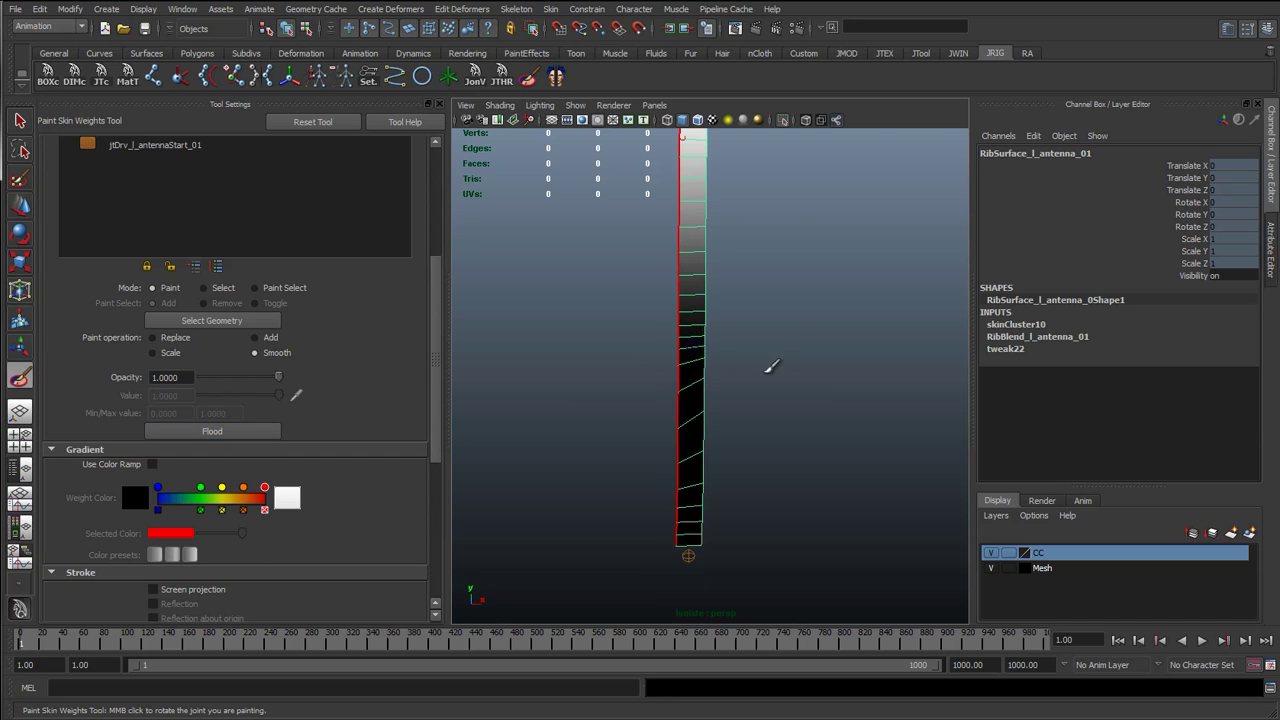
pyautogui.keyDown('alt'); pyautogui.moveTo(705, 375); pyautogui.dragTo(560, 345, button='right'); pyautogui.keyUp('alt')
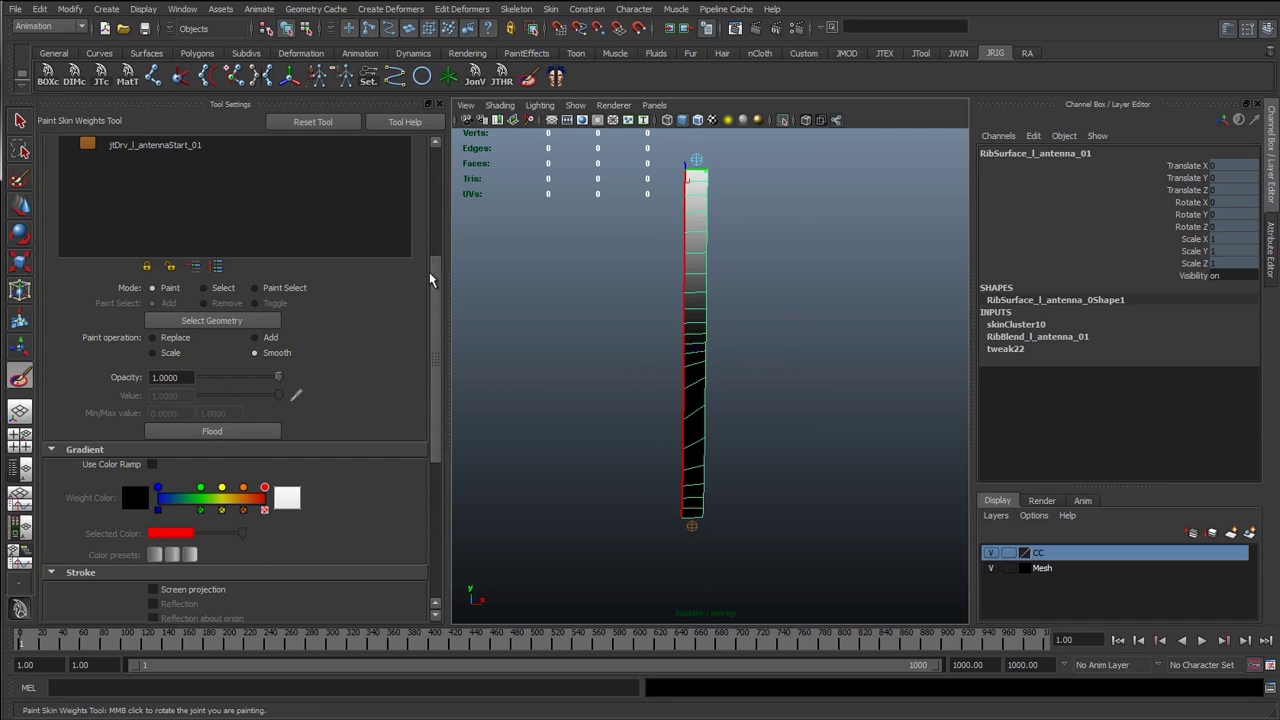
# Step: Smooth the ribbon's jtDrv_l_antennaStart_01 skin weights by flooding five times
pyautogui.scroll(5, 430, 282)
pyautogui.click(186, 274)
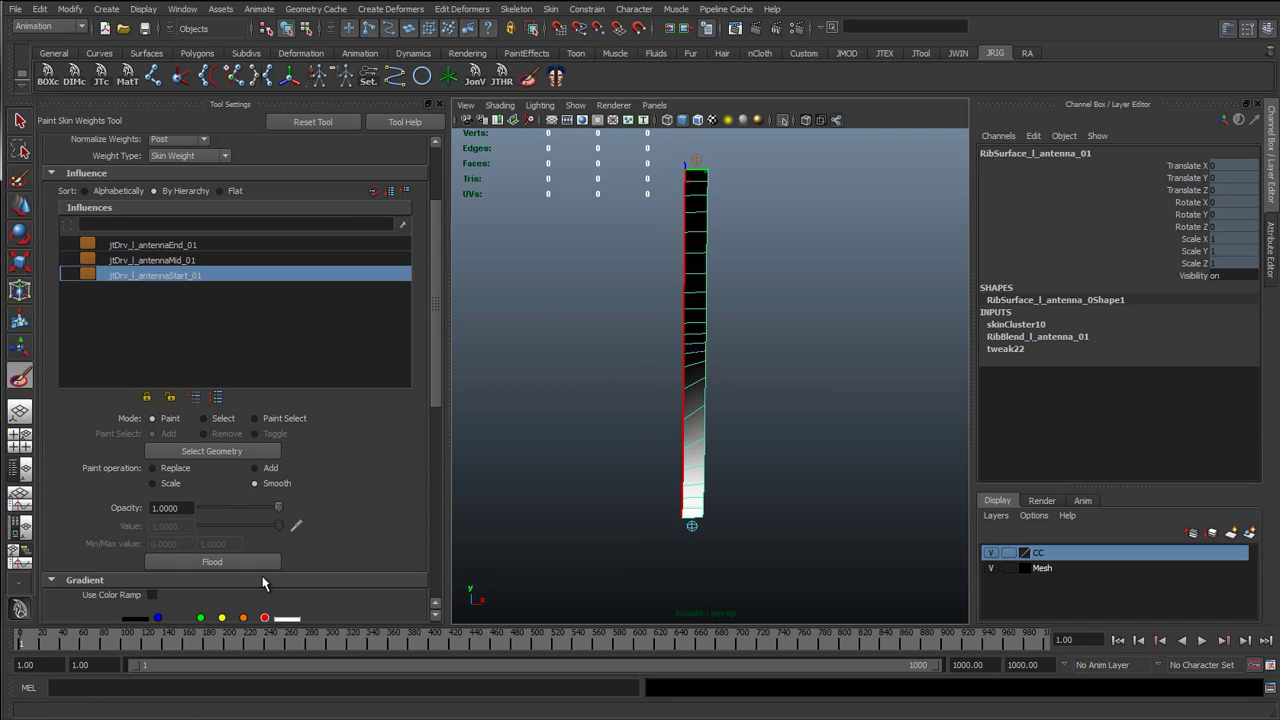
pyautogui.click(250, 562)
pyautogui.click(250, 562)
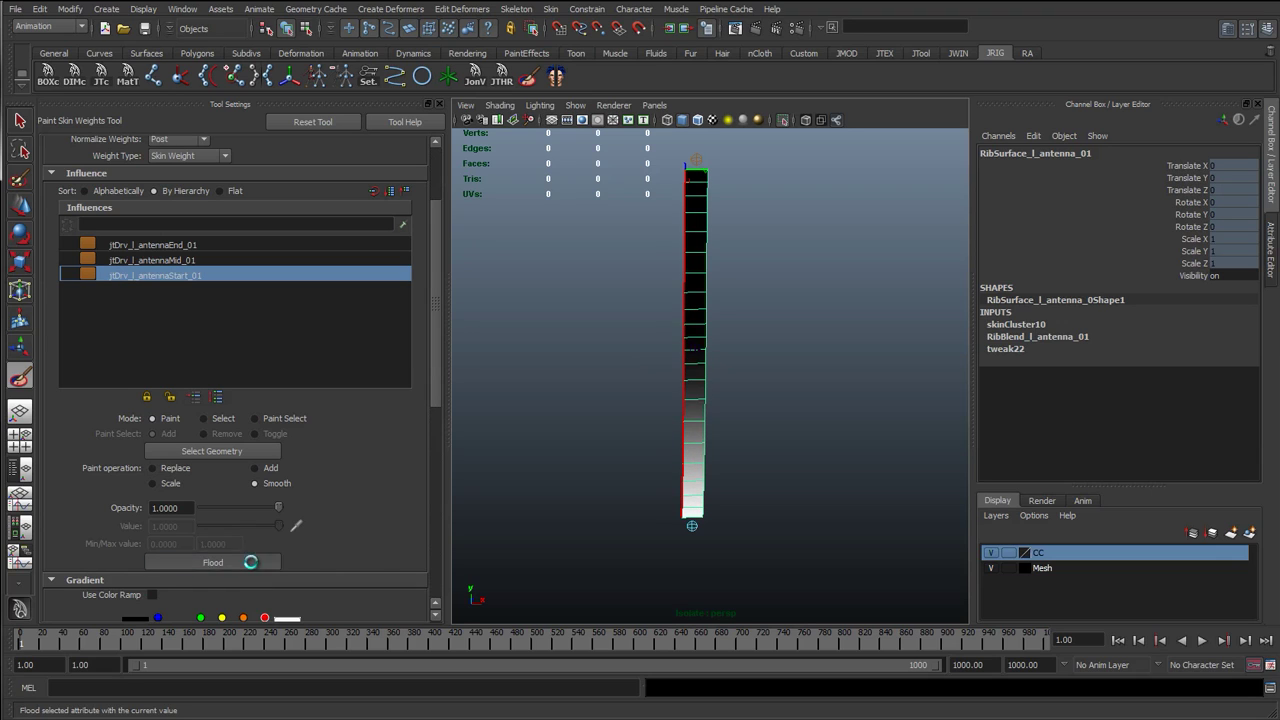
pyautogui.click(250, 562)
pyautogui.click(250, 562)
pyautogui.click(250, 562)
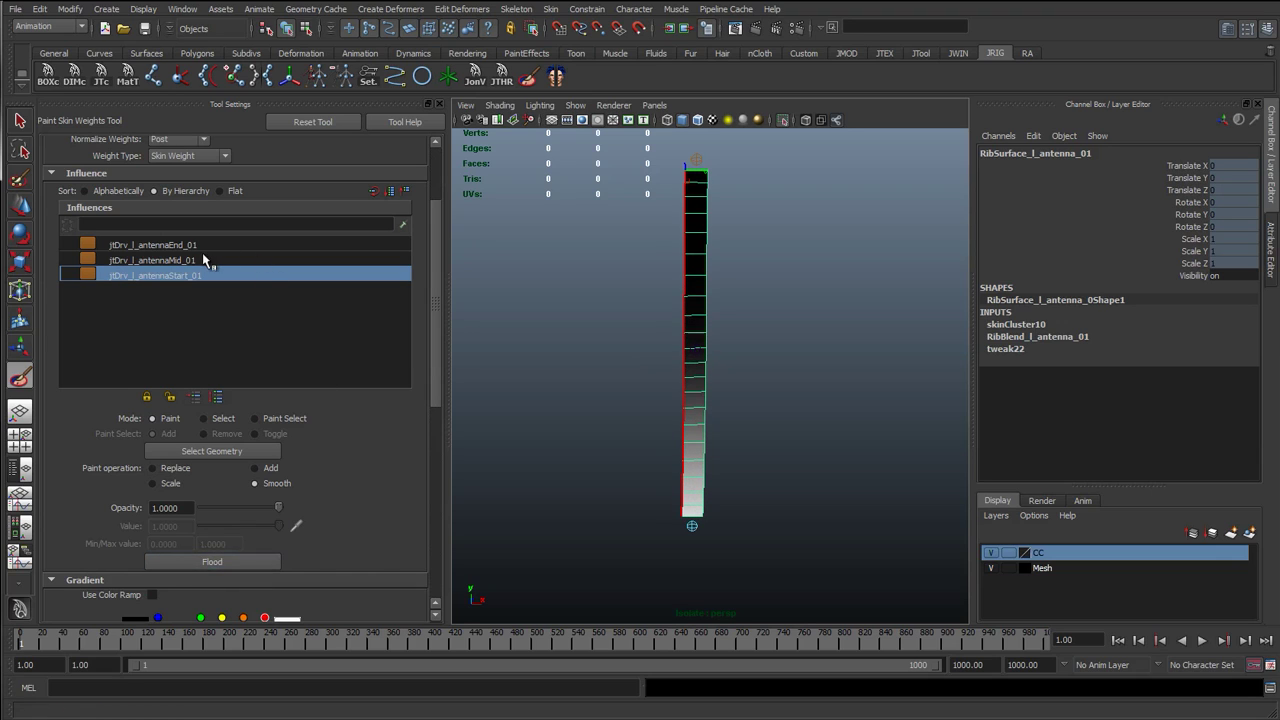
# Step: Flood-smooth the jtDrv_l_antennaMid_01 weights once and the jtDrv_l_antennaEnd_01 weights four times
pyautogui.click(200, 260)
pyautogui.click(250, 562)
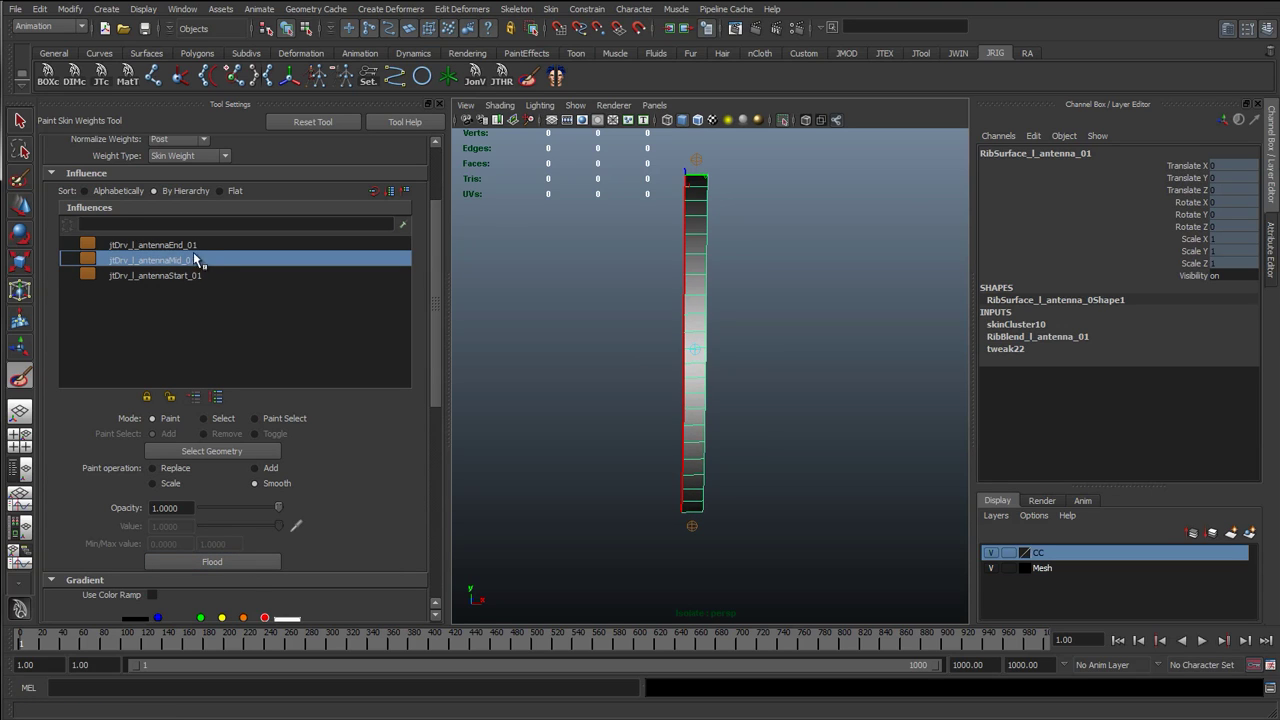
pyautogui.click(196, 245)
pyautogui.click(243, 564)
pyautogui.click(243, 564)
pyautogui.click(243, 564)
pyautogui.click(243, 564)
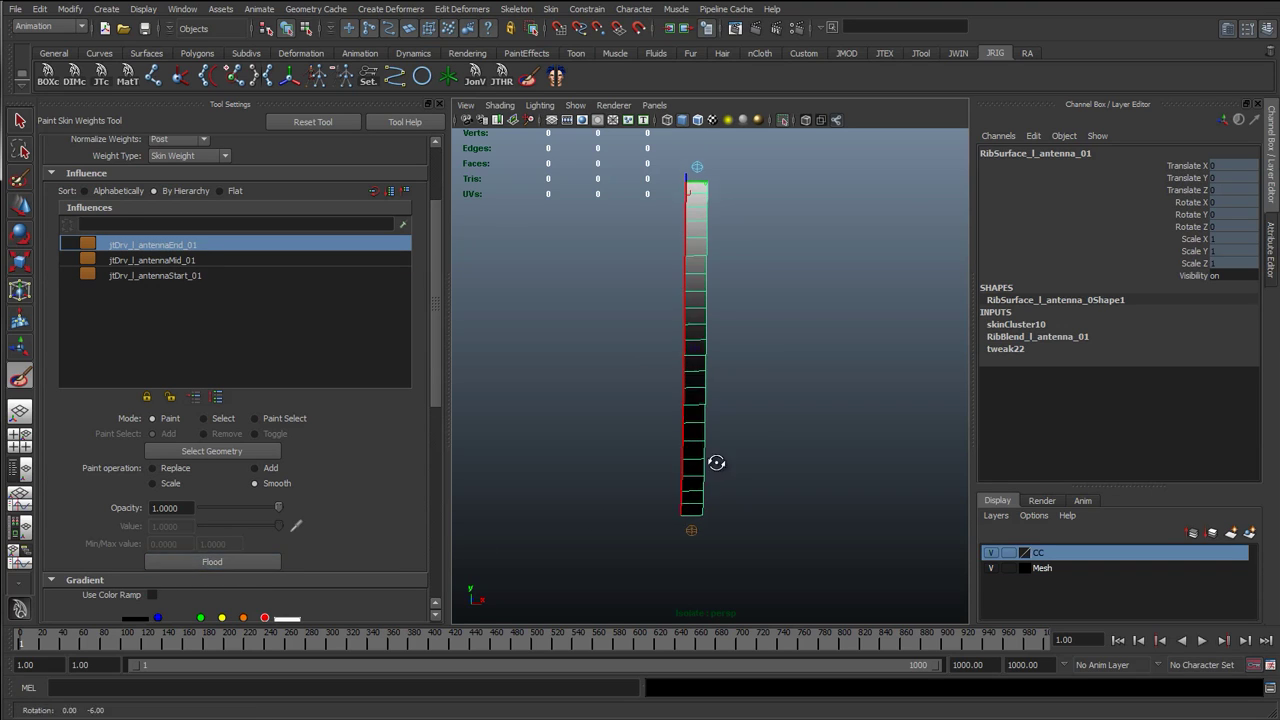
# Step: Paint the jtDrv_l_antennaMid_01 influence onto the ribbon's middle using the Replace operation with a value of 1
pyautogui.click(177, 260)
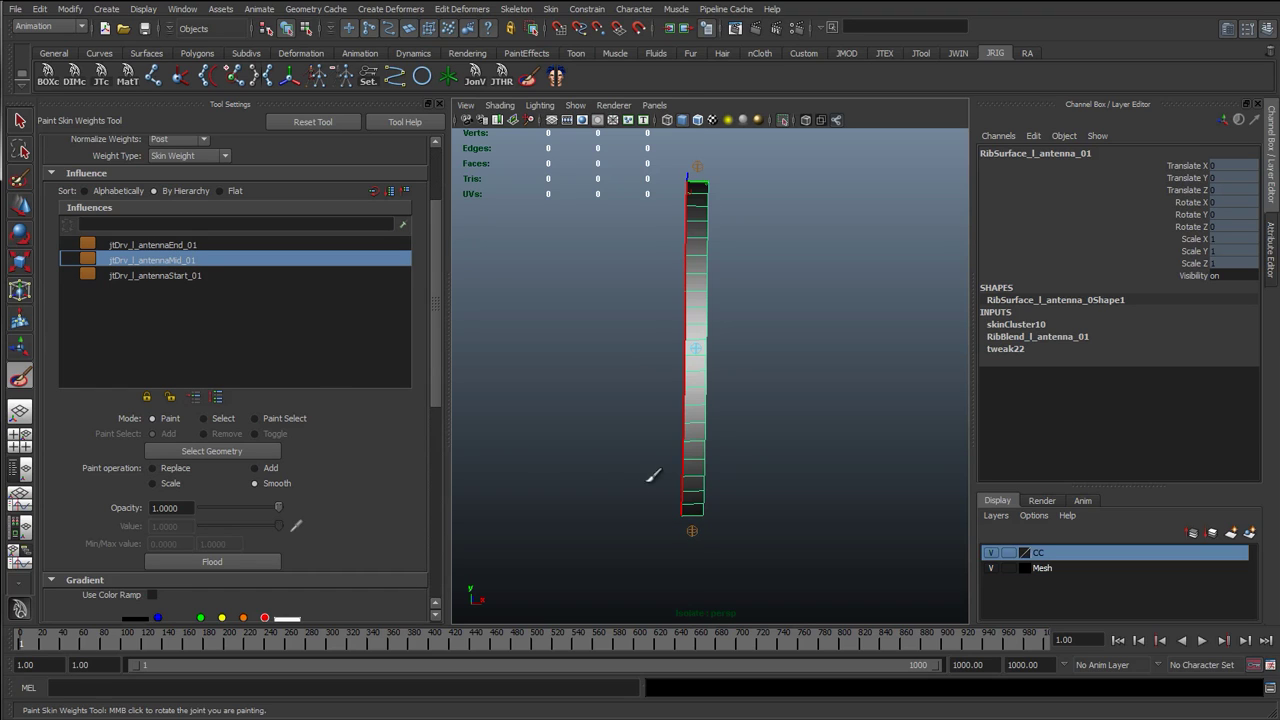
pyautogui.scroll(2, 688, 342)
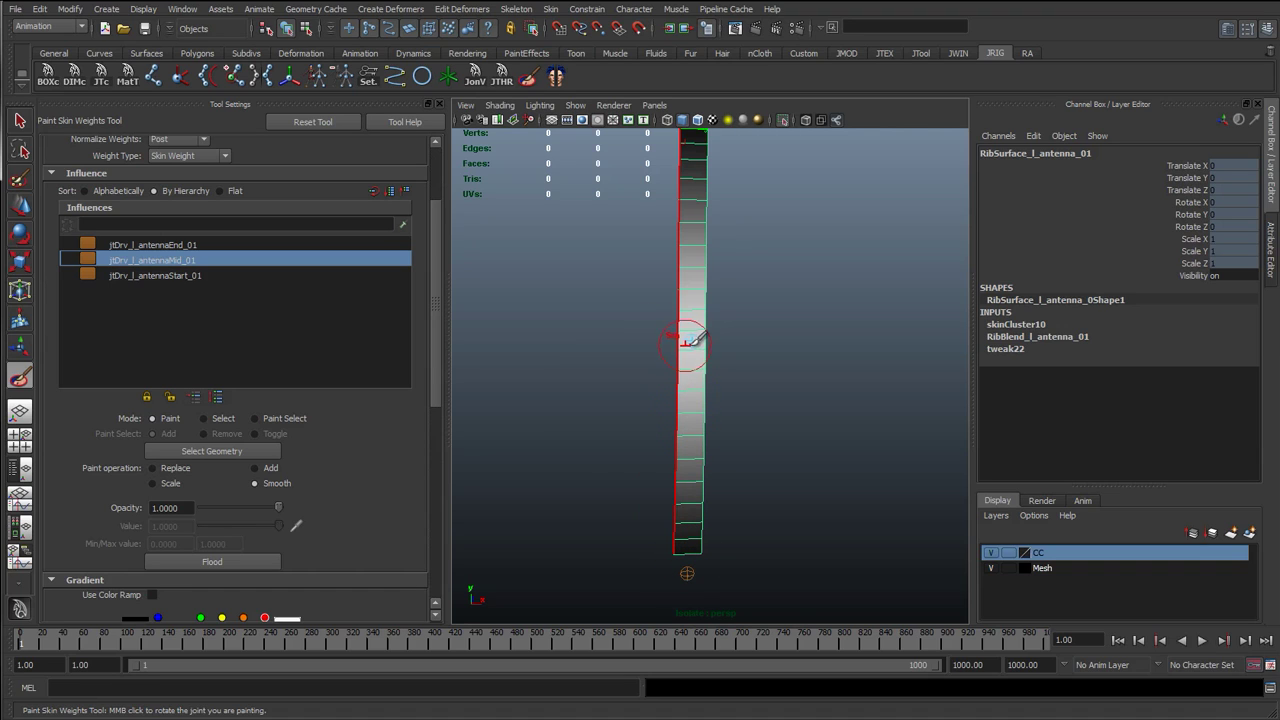
pyautogui.click(168, 468)
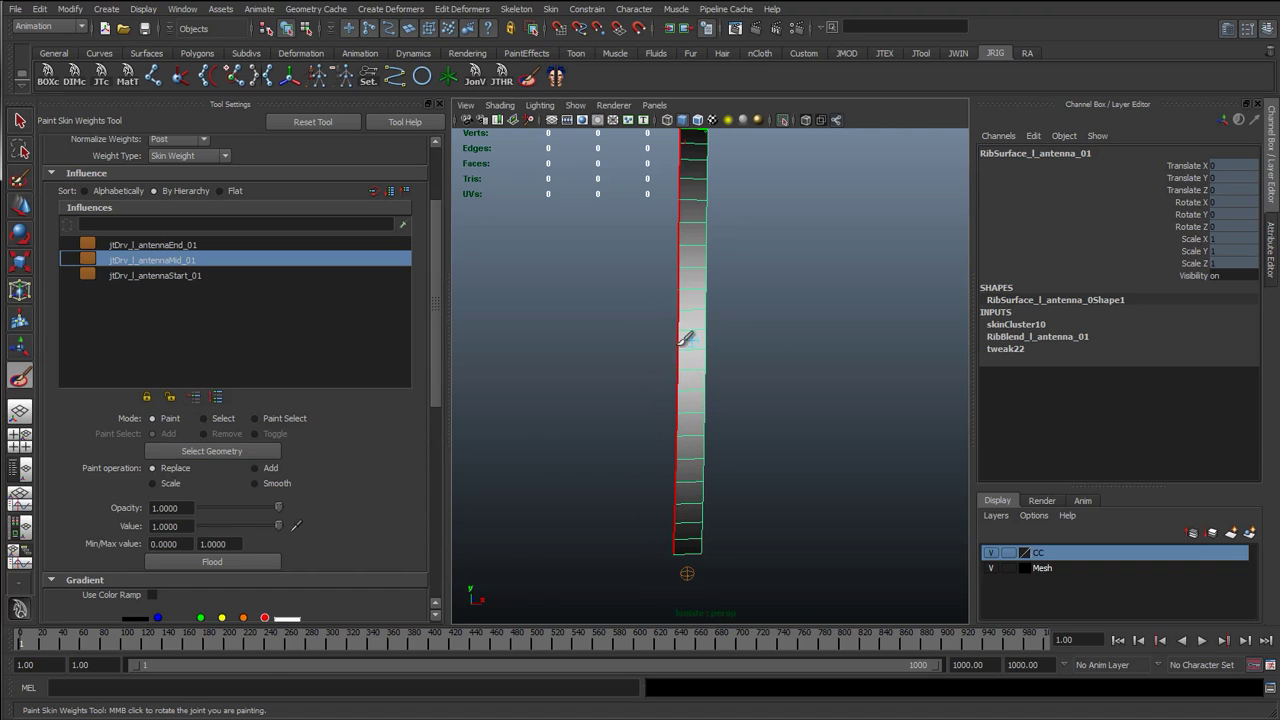
pyautogui.moveTo(722, 333)
pyautogui.mouseDown()
pyautogui.moveTo(689, 337)
pyautogui.moveTo(703, 352)
pyautogui.mouseUp()
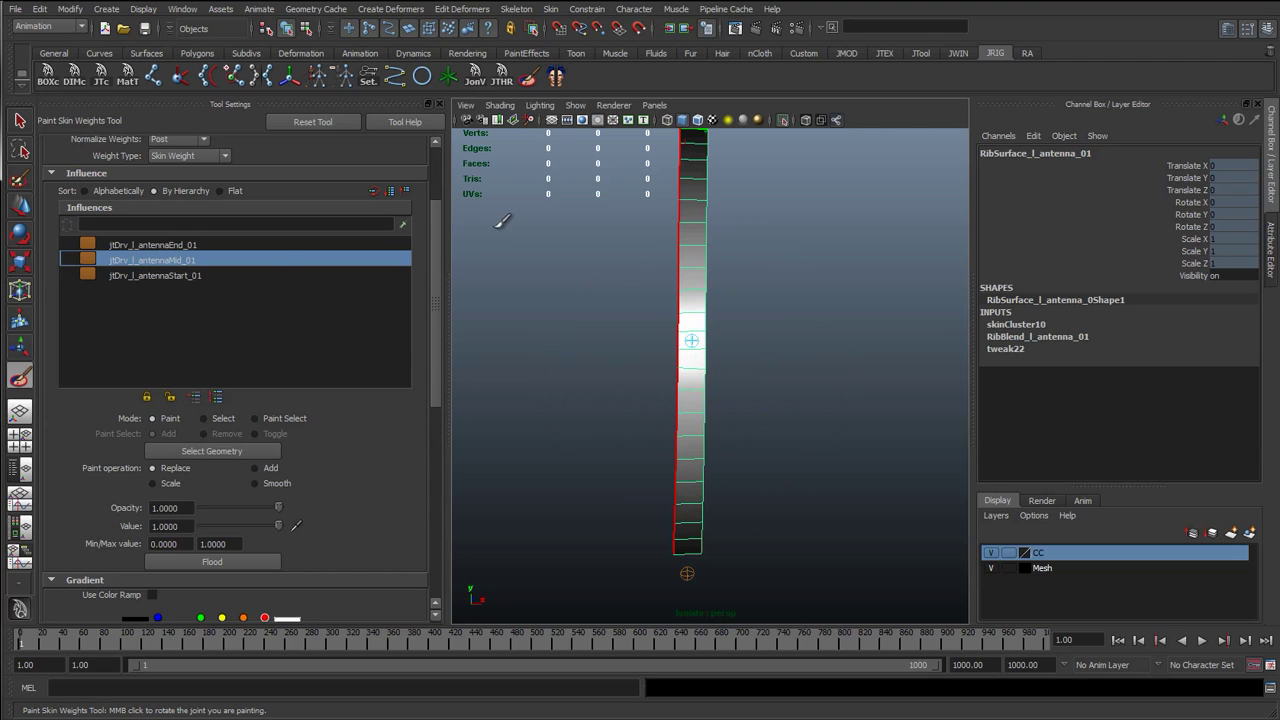
pyautogui.scroll(3, 437, 229)
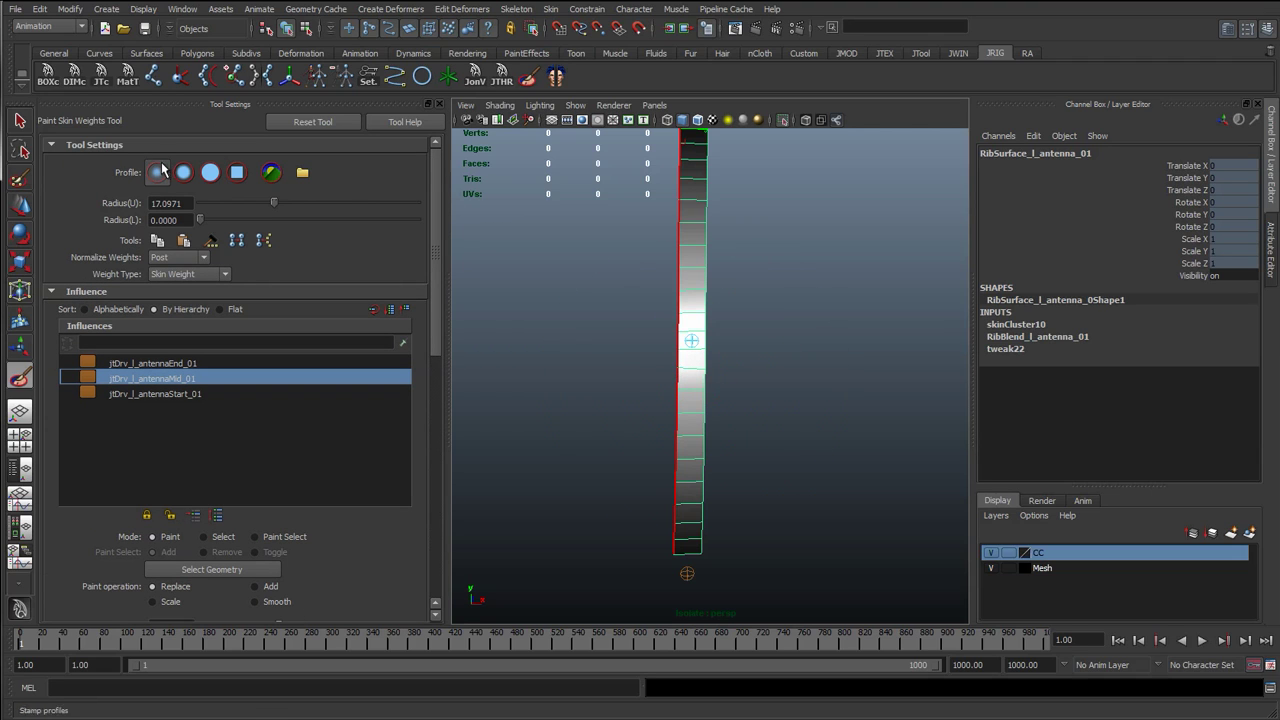
pyautogui.scroll(-2, 440, 213)
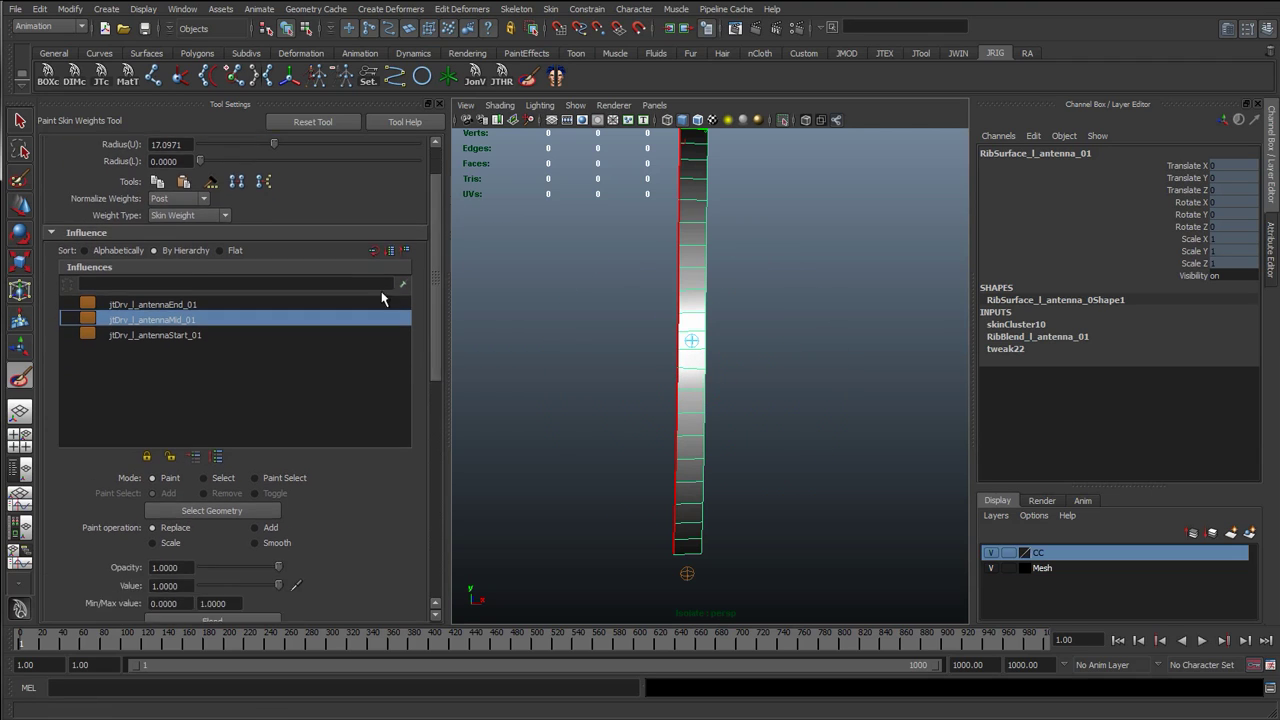
pyautogui.click(691, 324)
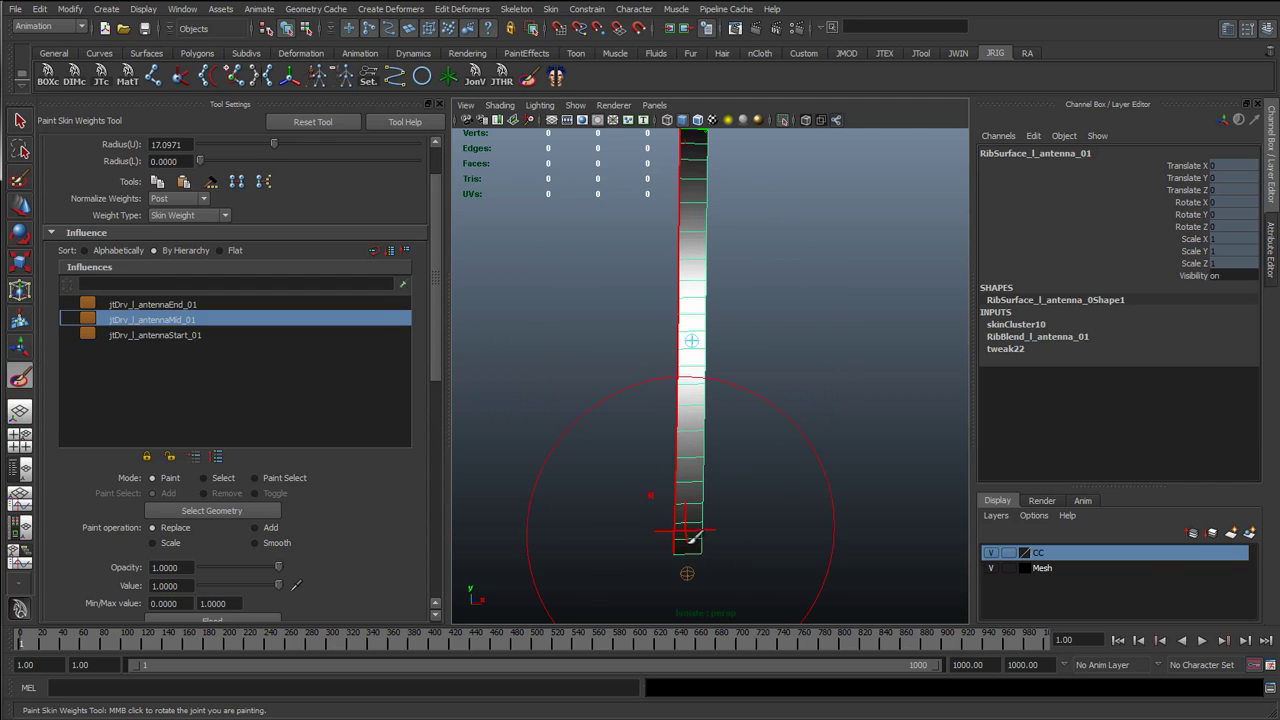
# Step: Paint the jtDrv_l_antennaMid_01 influence out of the ribbon's lower and upper ends
pyautogui.keyDown('ctrl'); pyautogui.click(690, 547); pyautogui.keyUp('ctrl')
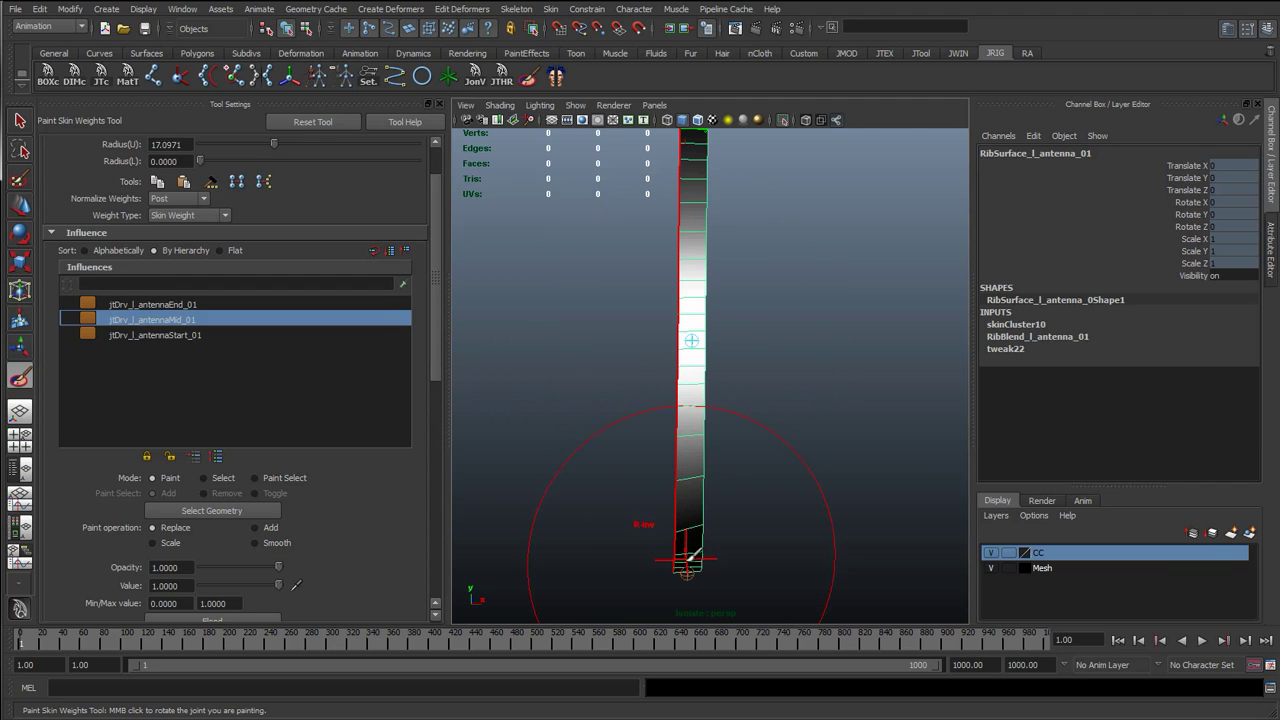
pyautogui.keyDown('ctrl'); pyautogui.click(689, 555); pyautogui.keyUp('ctrl')
pyautogui.scroll(3, 708, 275)
pyautogui.scroll(-5, 695, 240)
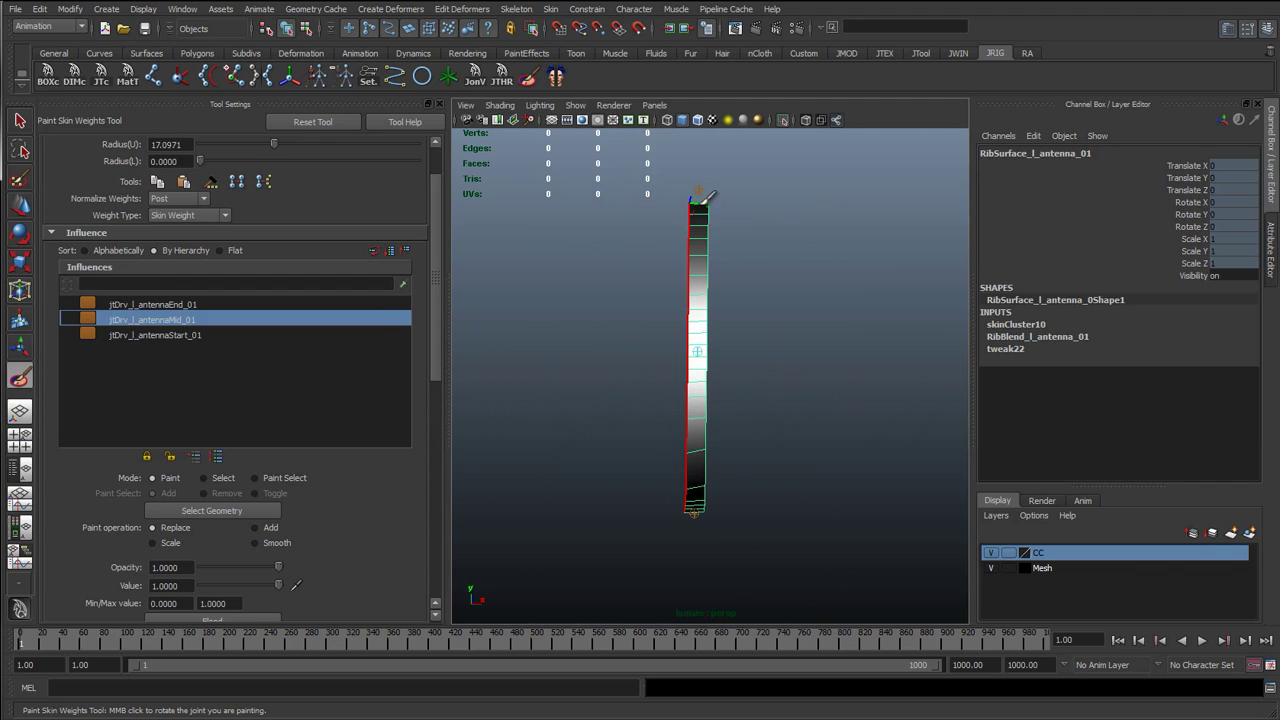
pyautogui.keyDown('ctrl'); pyautogui.click(703, 205); pyautogui.keyUp('ctrl')
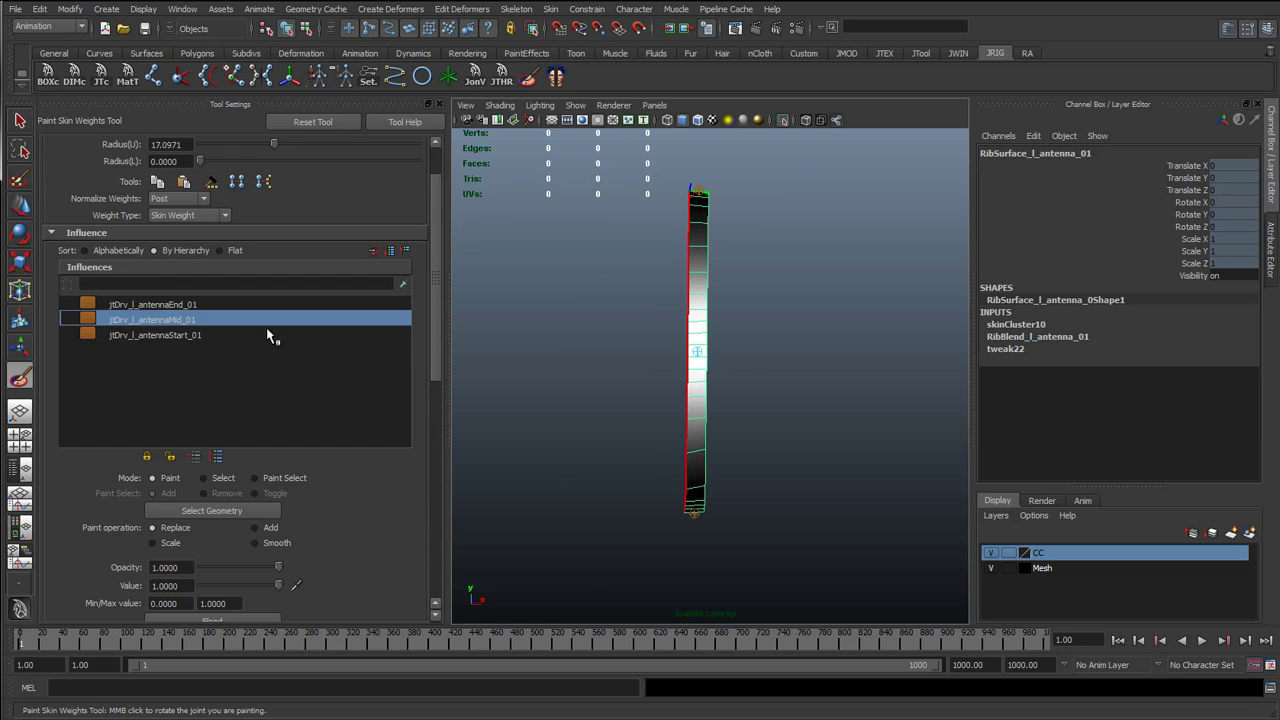
# Step: Switch the paint operation to Smooth and flood the jtDrv_l_antennaMid_01 weights three times
pyautogui.scroll(-2, 420, 430)
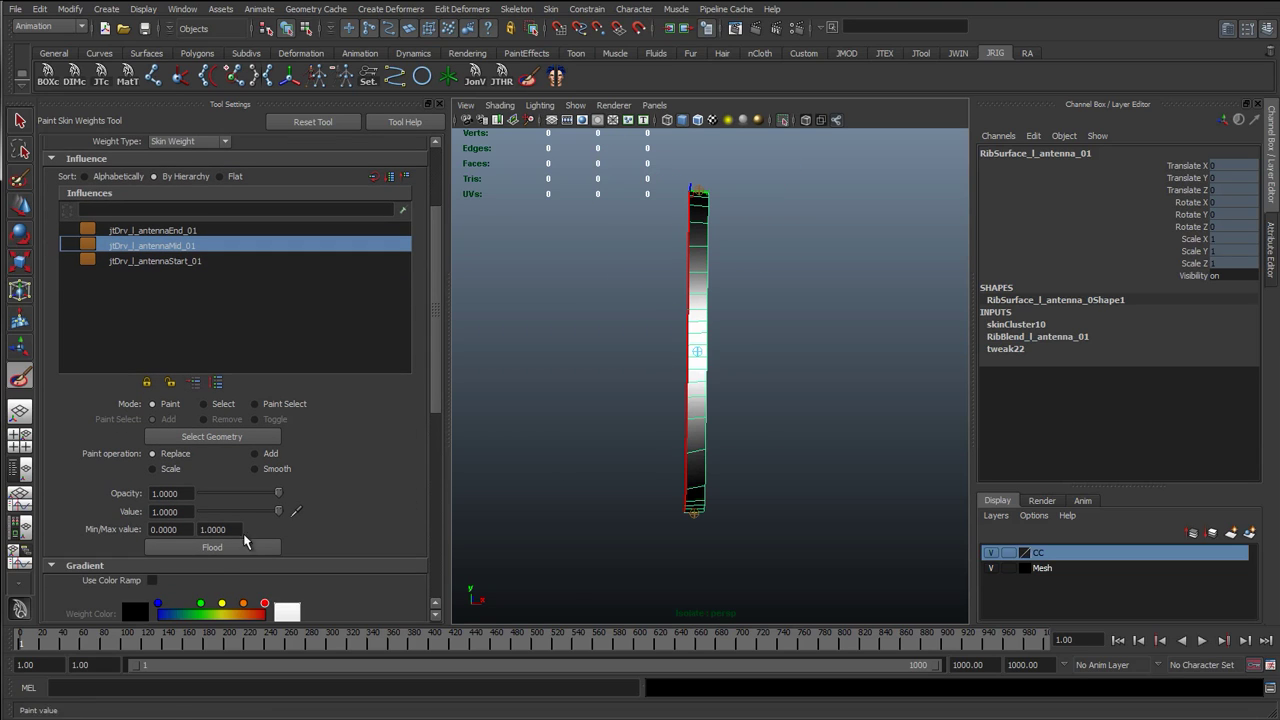
pyautogui.click(257, 469)
pyautogui.click(255, 543)
pyautogui.click(255, 543)
pyautogui.click(255, 543)
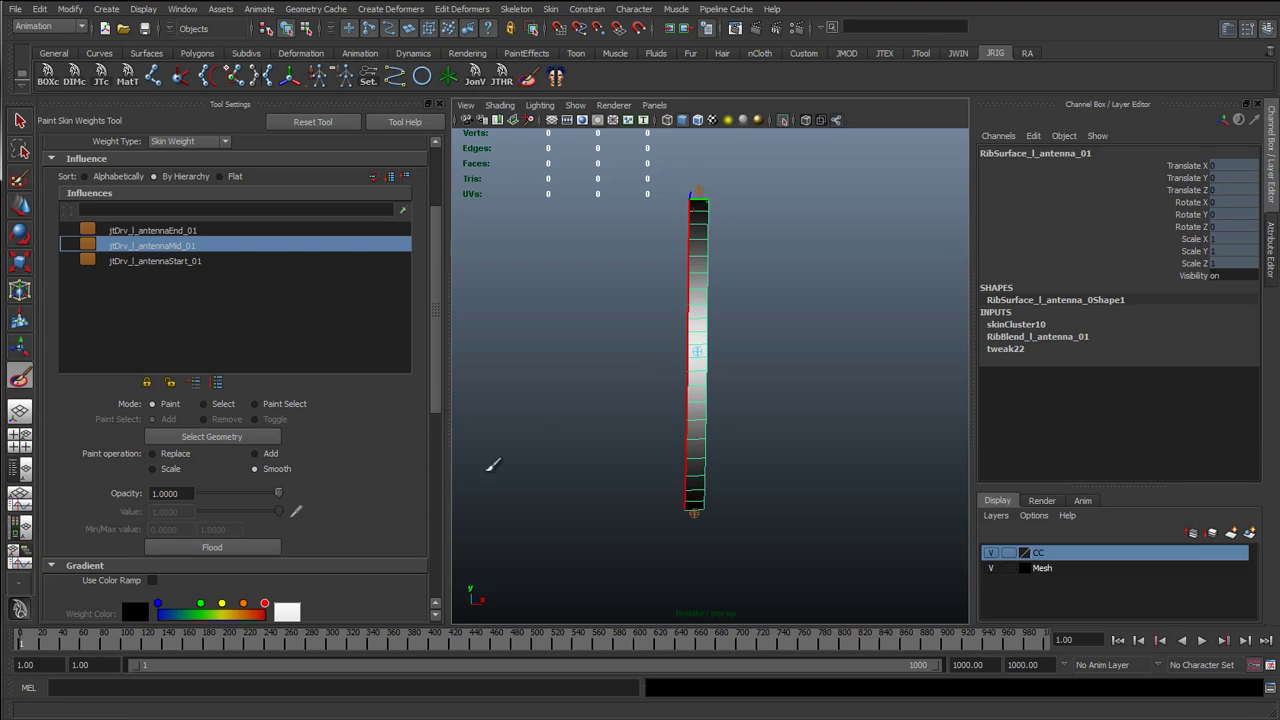
# Step: Reduce the paint brush's upper radius to about 5.5 over the ribbon's upper end
pyautogui.scroll(1, 366, 383)
pyautogui.scroll(2, 437, 271)
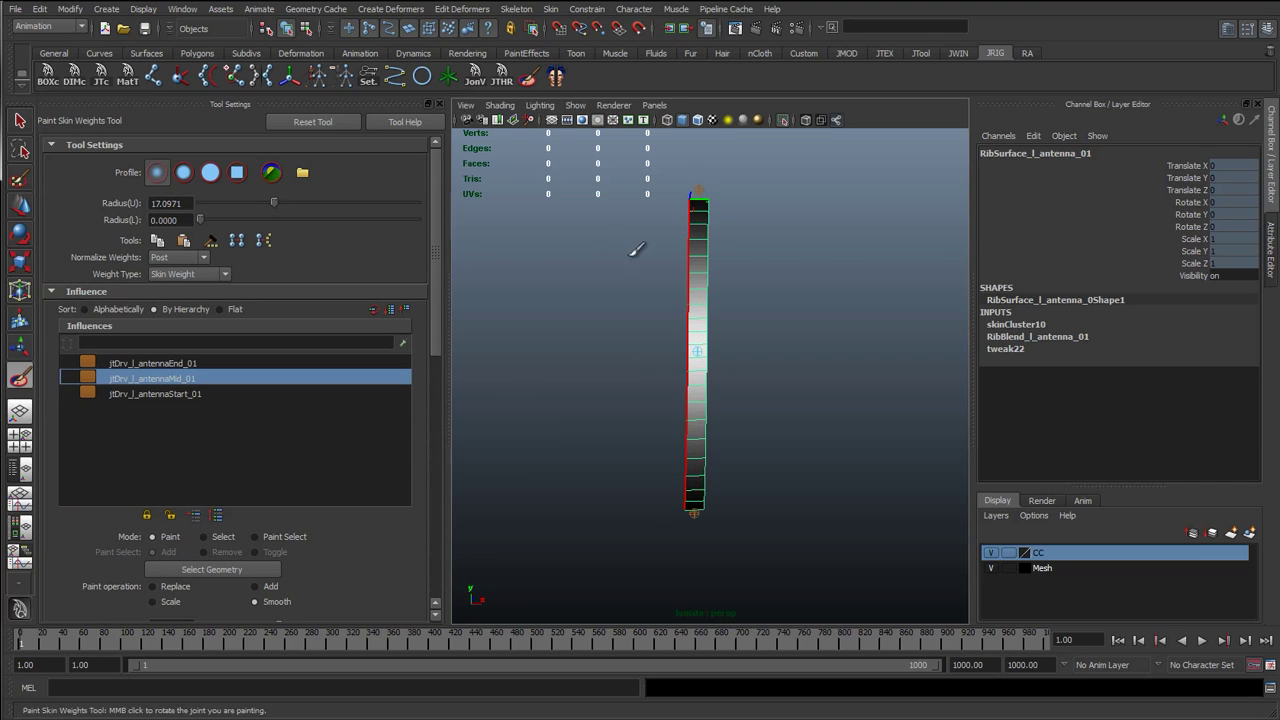
pyautogui.scroll(4, 631, 246)
pyautogui.keyDown('alt'); pyautogui.moveTo(633, 245); pyautogui.dragTo(655, 488, button='middle'); pyautogui.keyUp('alt')
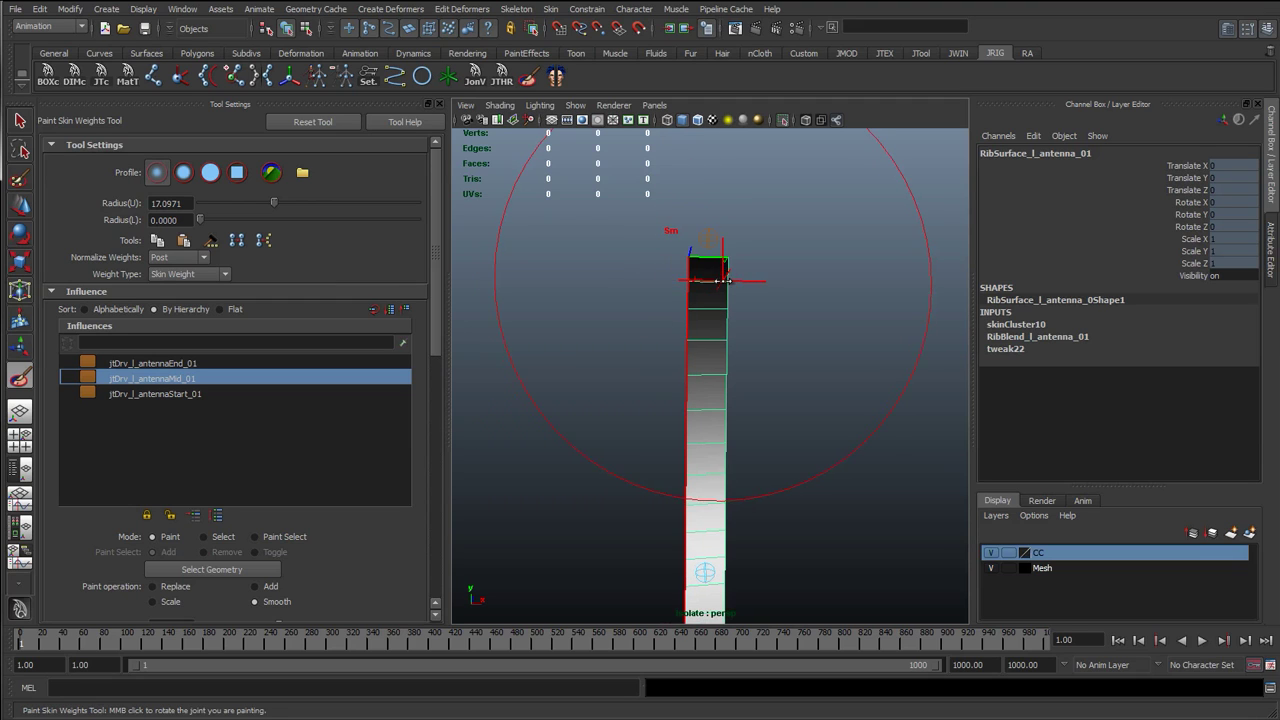
pyautogui.press('b')
pyautogui.moveTo(708, 304); pyautogui.dragTo(562, 304)
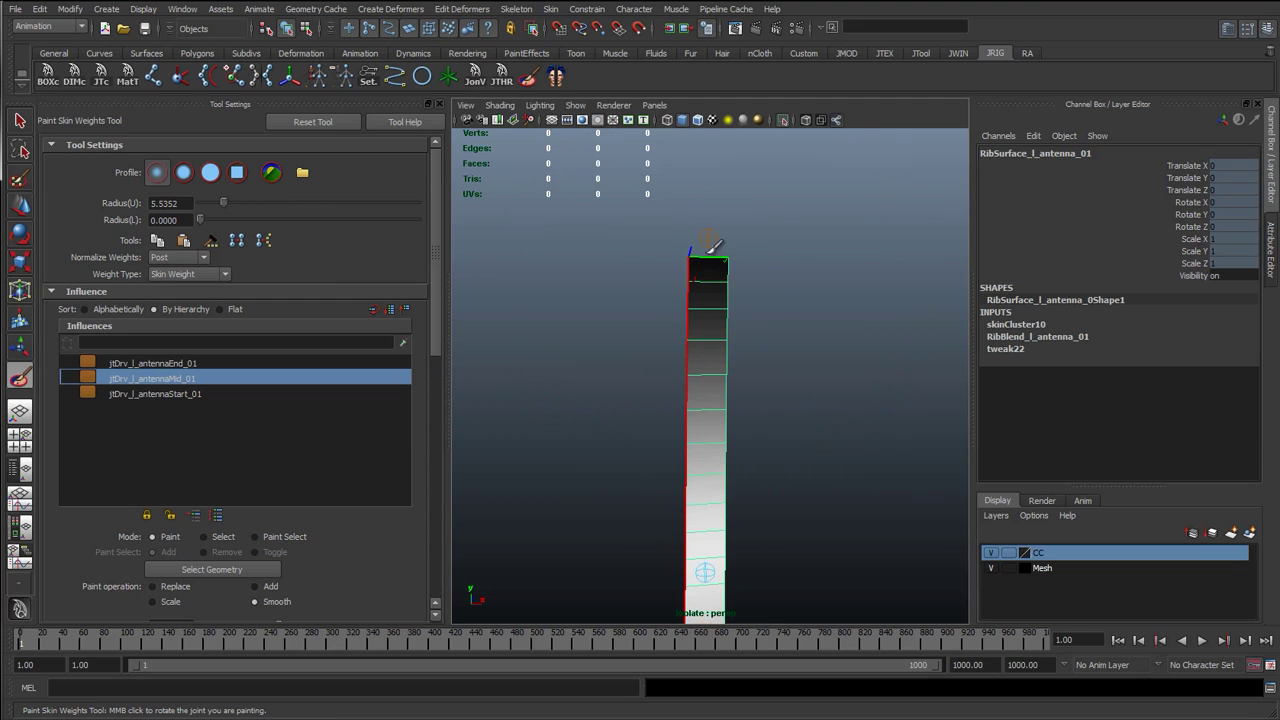
# Step: Use the Replace operation to paint the middle joint's influence off both tips of the ribbon with the smaller brush
pyautogui.click(168, 587)
pyautogui.moveTo(721, 258)
pyautogui.mouseDown()
pyautogui.moveTo(724, 240)
pyautogui.moveTo(704, 256)
pyautogui.moveTo(727, 252)
pyautogui.mouseUp()
pyautogui.keyDown('alt'); pyautogui.moveTo(762, 493); pyautogui.dragTo(769, 235, button='middle'); pyautogui.keyUp('alt')
pyautogui.keyDown('alt'); pyautogui.moveTo(755, 547); pyautogui.dragTo(746, 295, button='middle'); pyautogui.keyUp('alt')
pyautogui.moveTo(712, 361)
pyautogui.mouseDown()
pyautogui.moveTo(691, 391)
pyautogui.moveTo(733, 387)
pyautogui.mouseUp()
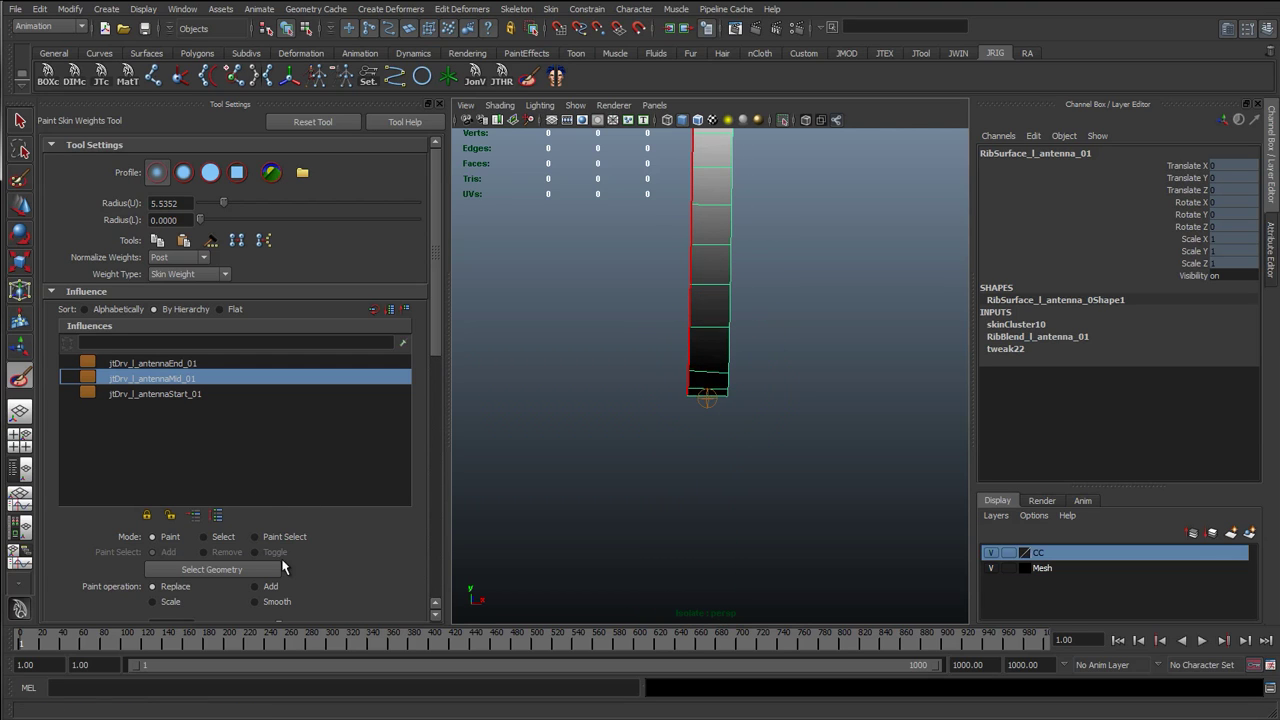
# Step: Set the paint operation back to Smooth and flood the middle joint's weights three more times
pyautogui.scroll(-2, 429, 342)
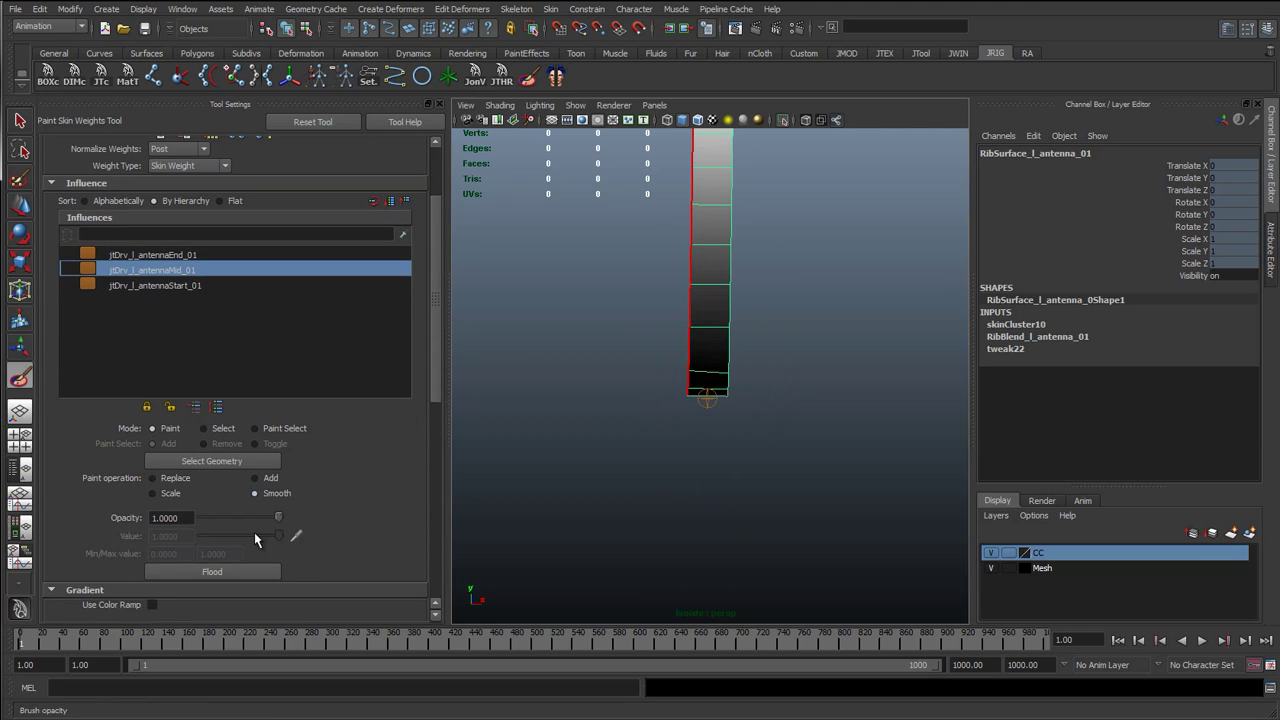
pyautogui.click(245, 565)
pyautogui.click(243, 566)
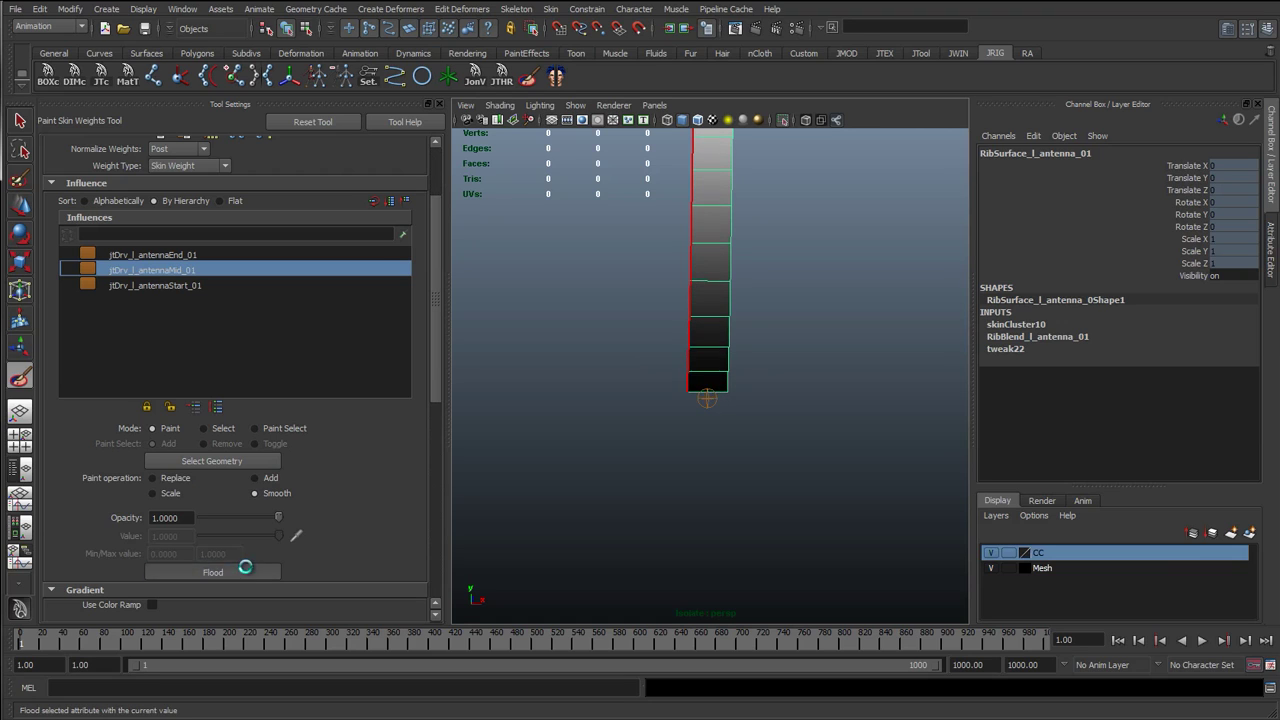
pyautogui.click(243, 567)
# Step: Remove the jtDrv_l_antennaMid_01 influence from the rows at the ribbon's lower end with Replace strokes
pyautogui.click(203, 255)
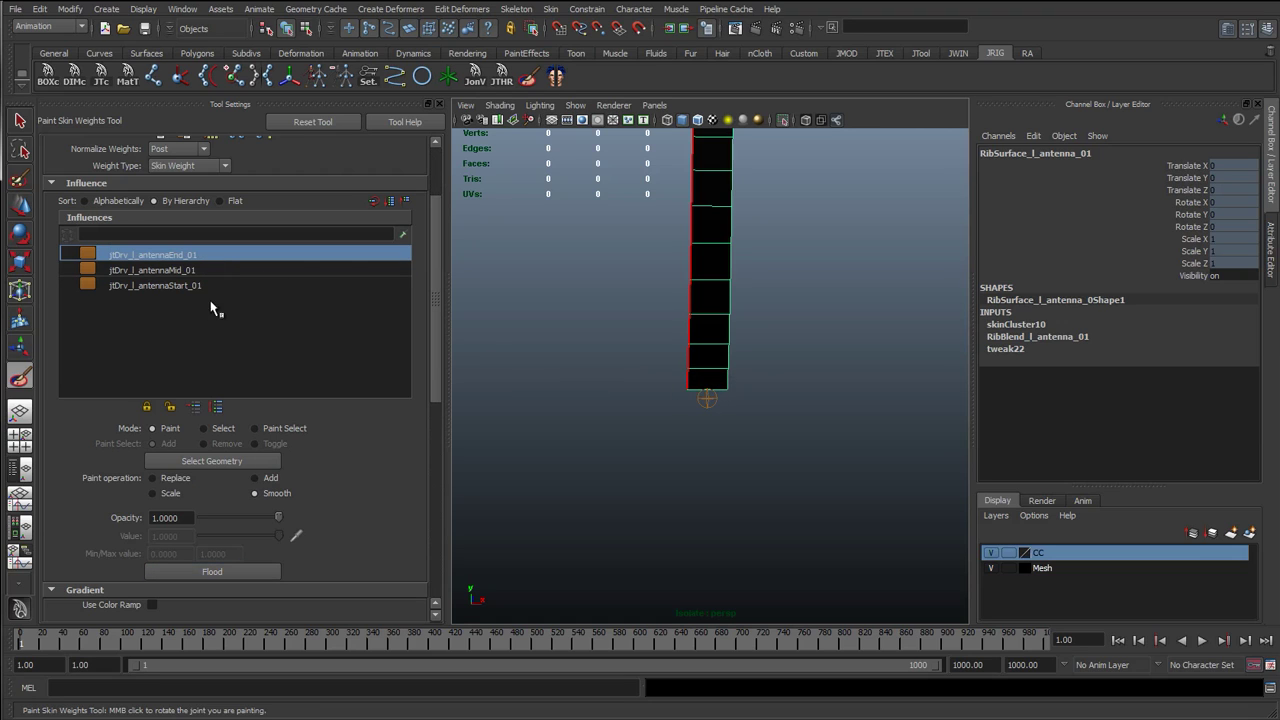
pyautogui.click(175, 270)
pyautogui.keyDown('alt'); pyautogui.moveTo(736, 418); pyautogui.dragTo(806, 430, button='right'); pyautogui.keyUp('alt')
pyautogui.keyDown('alt'); pyautogui.moveTo(664, 414); pyautogui.dragTo(693, 409, button='right'); pyautogui.keyUp('alt')
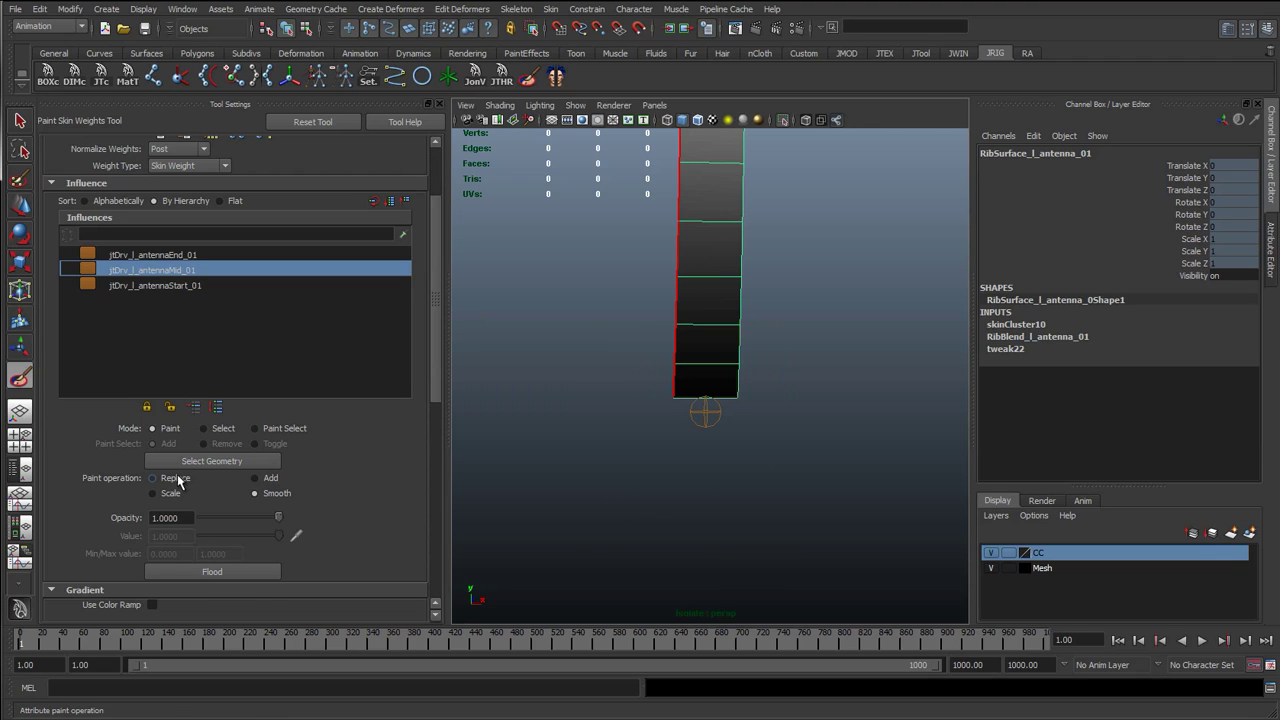
pyautogui.click(171, 478)
pyautogui.moveTo(688, 386); pyautogui.dragTo(733, 396, button='middle')
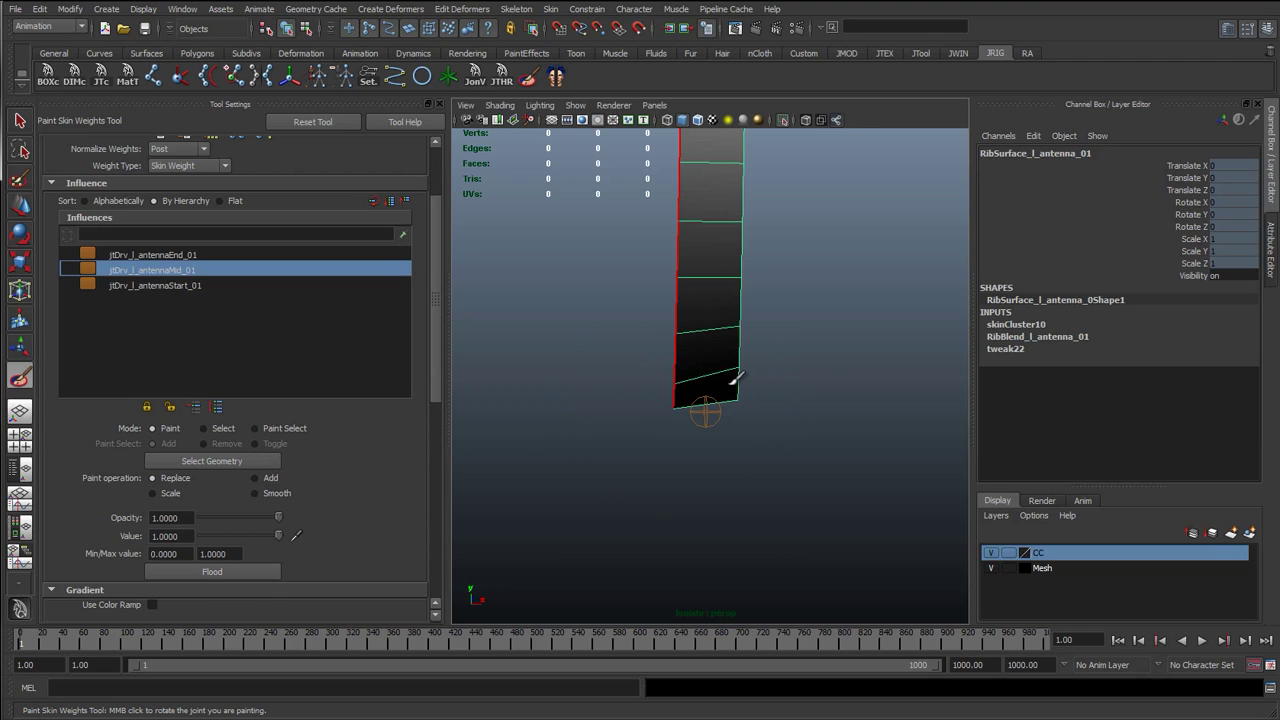
pyautogui.moveTo(731, 384)
pyautogui.keyDown('ctrl'); pyautogui.mouseDown()
pyautogui.moveTo(763, 389)
pyautogui.moveTo(660, 400)
pyautogui.mouseUp(); pyautogui.keyUp('ctrl')
pyautogui.keyDown('ctrl'); pyautogui.moveTo(691, 307); pyautogui.dragTo(720, 279); pyautogui.keyUp('ctrl')
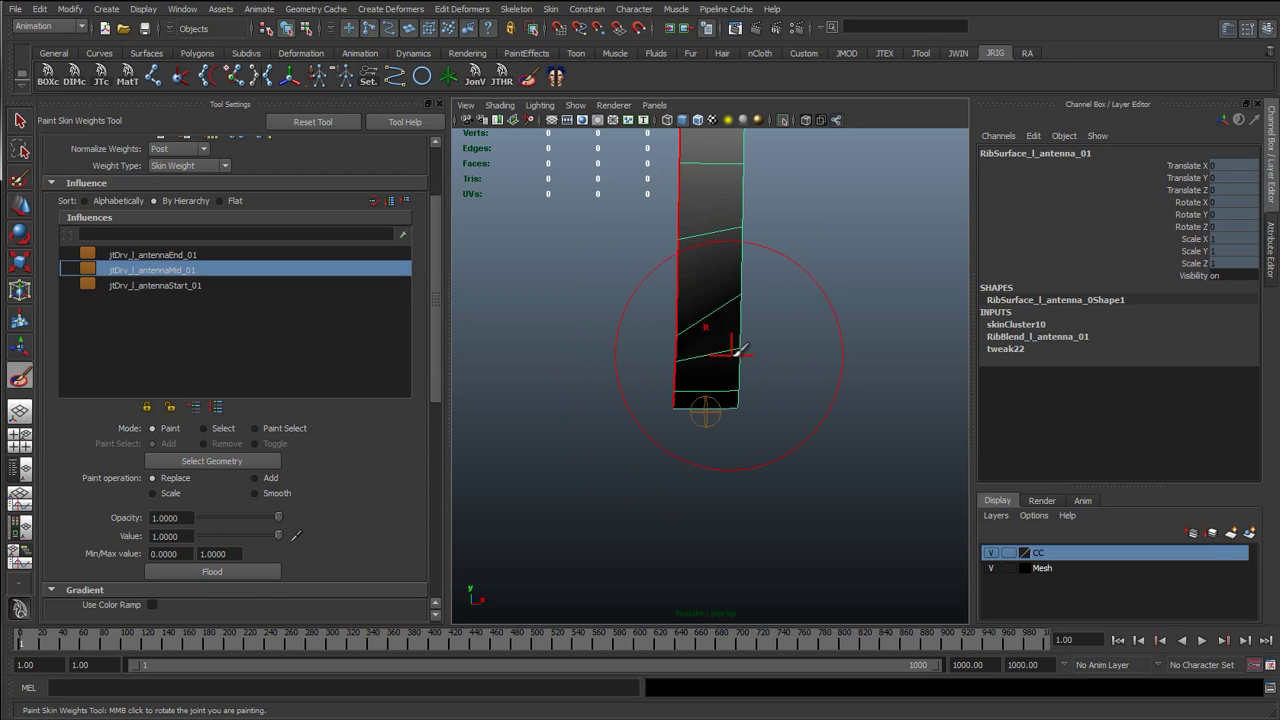
# Step: Touch up the jtDrv_l_antennaMid_01 weights near the ribbon's lower and upper ends with brush strokes, blending the uneven rows
pyautogui.moveTo(735, 348)
pyautogui.mouseDown(button='middle')
pyautogui.moveTo(762, 352)
pyautogui.moveTo(709, 352)
pyautogui.moveTo(731, 356)
pyautogui.mouseUp(button='middle')
pyautogui.moveTo(722, 271)
pyautogui.mouseDown(button='middle')
pyautogui.moveTo(714, 297)
pyautogui.moveTo(734, 303)
pyautogui.moveTo(691, 307)
pyautogui.moveTo(712, 304)
pyautogui.mouseUp(button='middle')
pyautogui.scroll(-5, 715, 305)
pyautogui.keyDown('alt'); pyautogui.moveTo(724, 436); pyautogui.dragTo(740, 610, button='middle'); pyautogui.keyUp('alt')
pyautogui.keyDown('alt'); pyautogui.moveTo(724, 357); pyautogui.dragTo(734, 386, button='middle'); pyautogui.keyUp('alt')
pyautogui.keyDown('alt'); pyautogui.moveTo(734, 386); pyautogui.dragTo(850, 415, button='right'); pyautogui.keyUp('alt')
pyautogui.moveTo(709, 295)
pyautogui.mouseDown(button='middle')
pyautogui.moveTo(725, 260)
pyautogui.moveTo(748, 289)
pyautogui.moveTo(720, 293)
pyautogui.moveTo(728, 320)
pyautogui.mouseUp(button='middle')
pyautogui.keyDown('alt'); pyautogui.moveTo(803, 517); pyautogui.dragTo(764, 70, button='middle'); pyautogui.keyUp('alt')
pyautogui.moveTo(716, 472)
pyautogui.keyDown('shift'); pyautogui.mouseDown()
pyautogui.moveTo(709, 513)
pyautogui.moveTo(738, 515)
pyautogui.moveTo(707, 510)
pyautogui.mouseUp(); pyautogui.keyUp('shift')
pyautogui.moveTo(720, 502); pyautogui.dragTo(718, 505, button='middle')
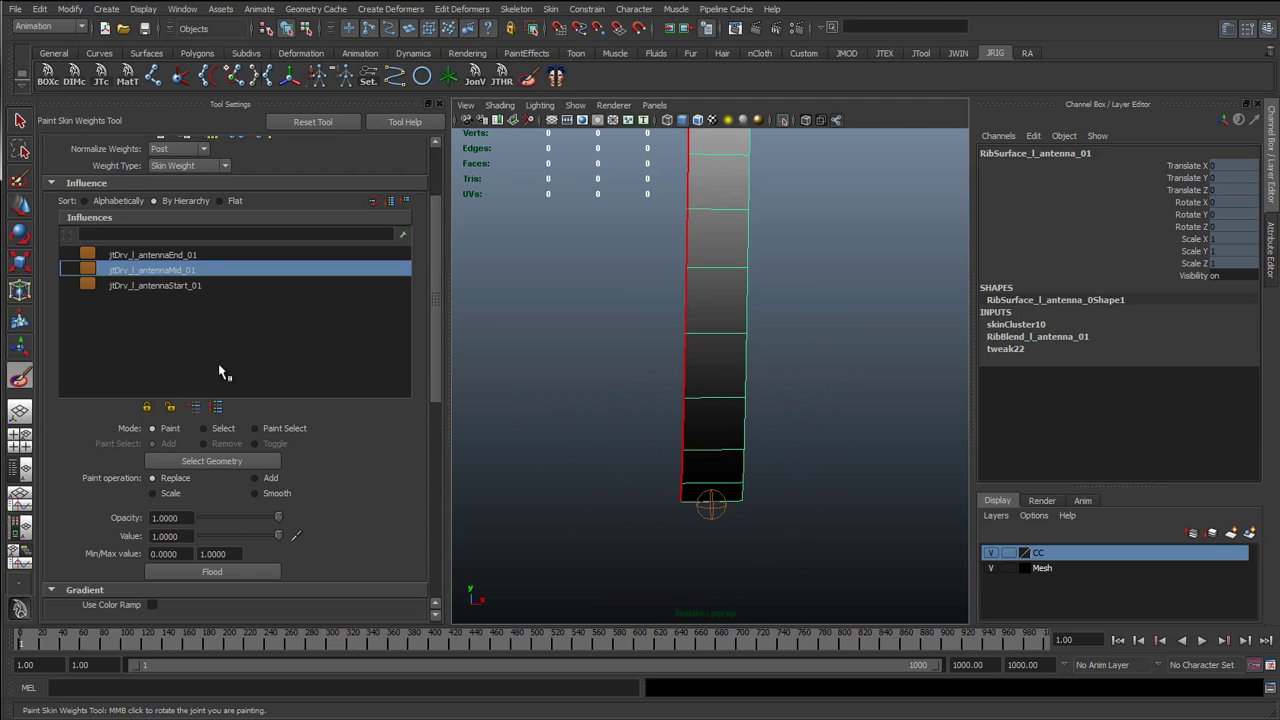
# Step: Inspect the jtDrv_l_antennaStart_01 weight distribution along the whole ribbon
pyautogui.click(189, 287)
pyautogui.scroll(-3, 600, 380)
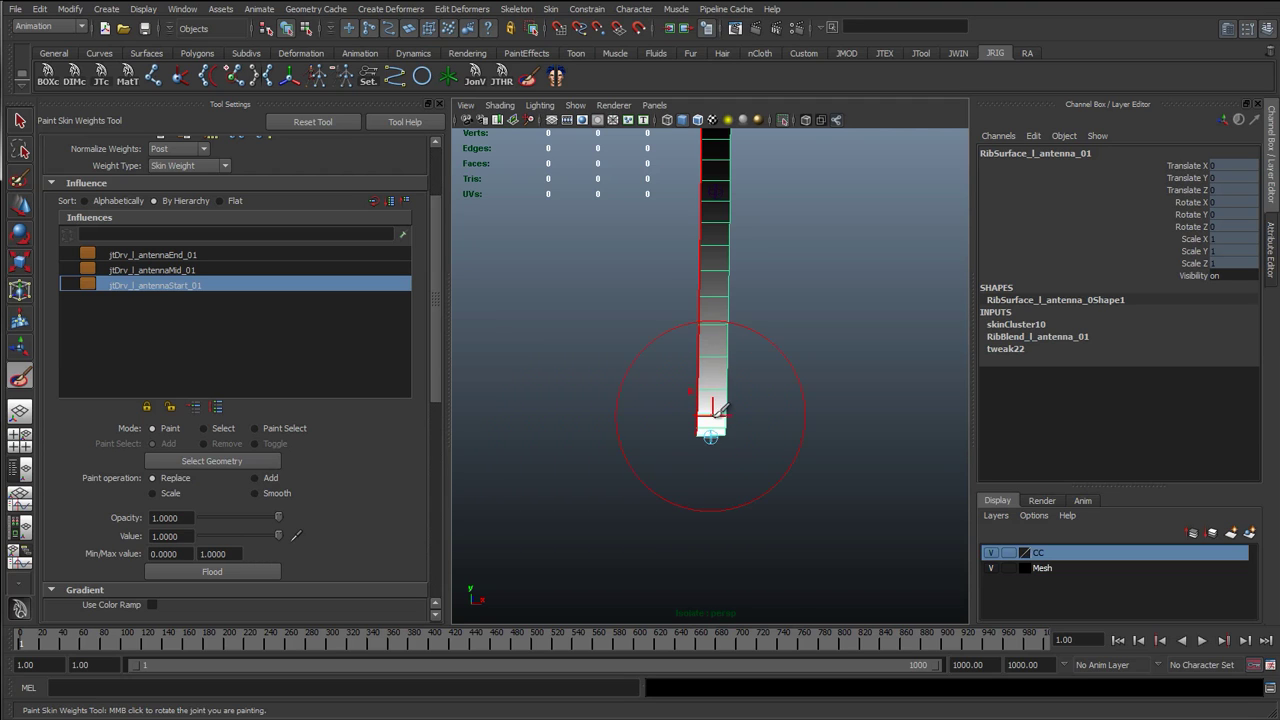
pyautogui.press('f')
pyautogui.scroll(5, 707, 422)
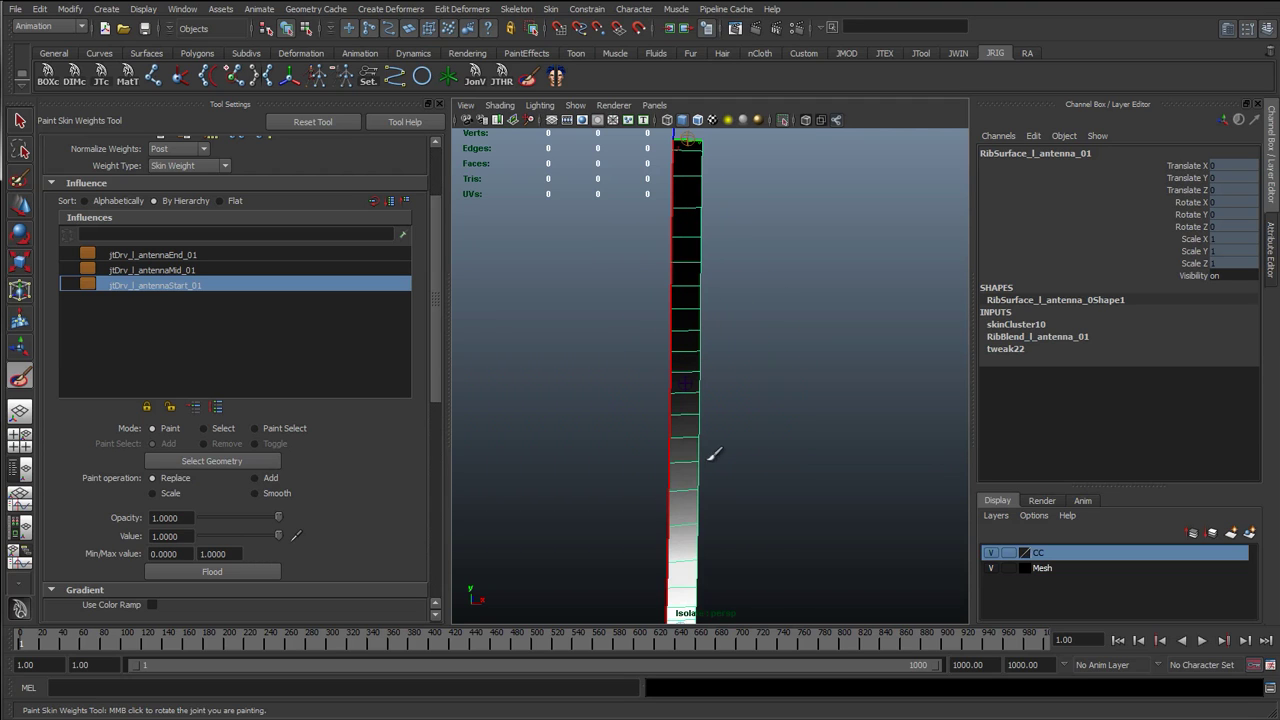
# Step: Paint full jtDrv_l_antennaEnd_01 weight onto the rows at the ribbon's upper end with a Replace stroke at value 1
pyautogui.click(199, 256)
pyautogui.scroll(-2, 700, 240)
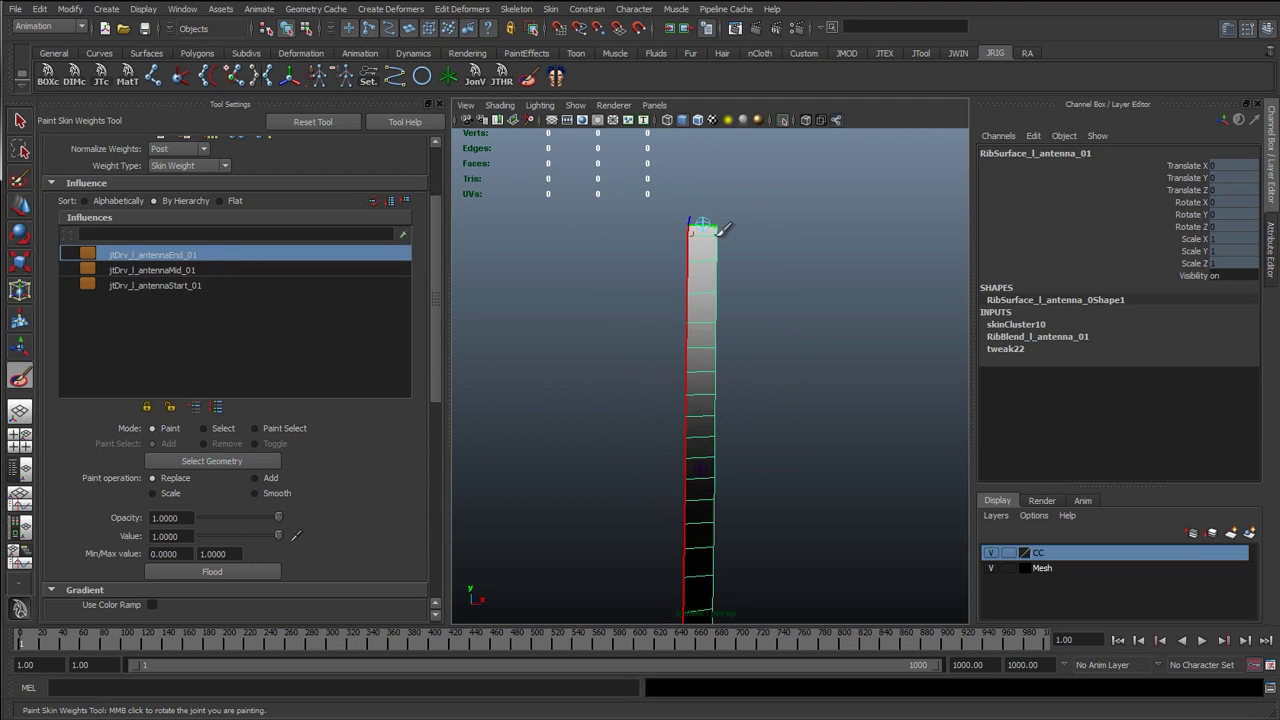
pyautogui.moveTo(704, 265); pyautogui.dragTo(694, 284)
pyautogui.scroll(-5, 668, 380)
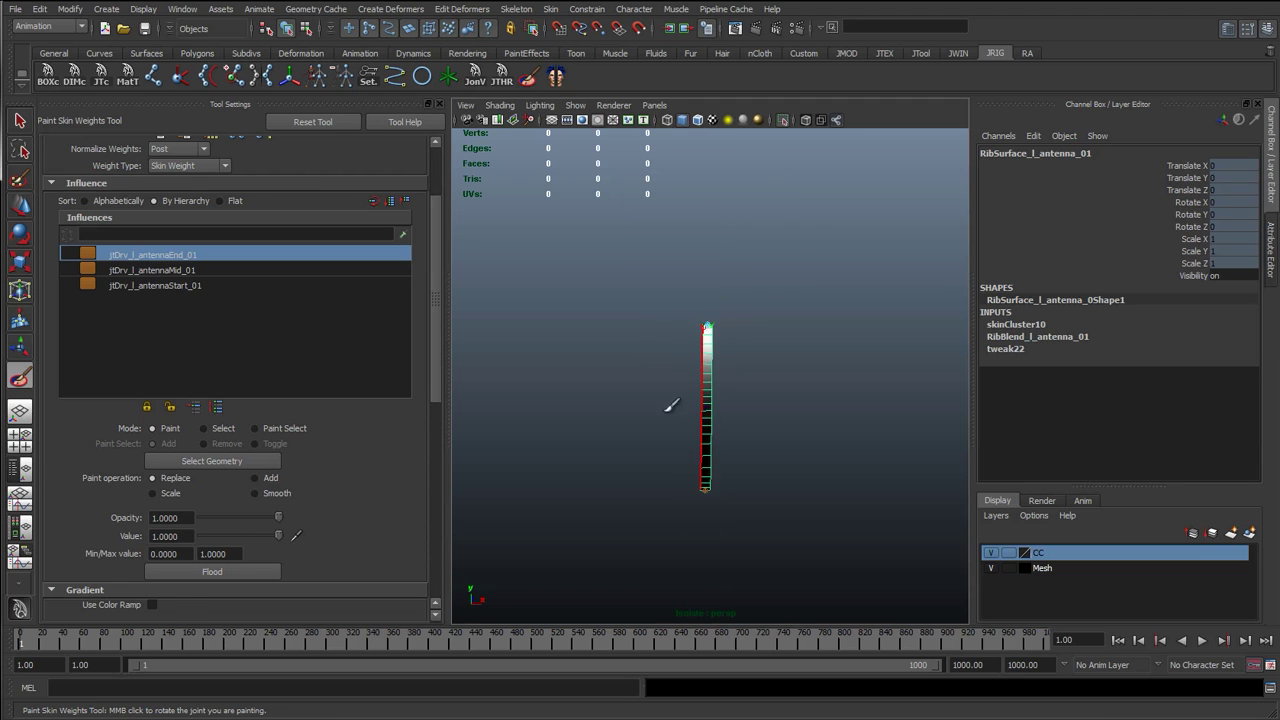
# Step: Leave weight painting and turn off the isolated view of the ribbon so the whole rig is displayed
pyautogui.press('q')
pyautogui.click(720, 460)
pyautogui.scroll(3, 712, 370)
pyautogui.click(711, 374)
pyautogui.press('f')
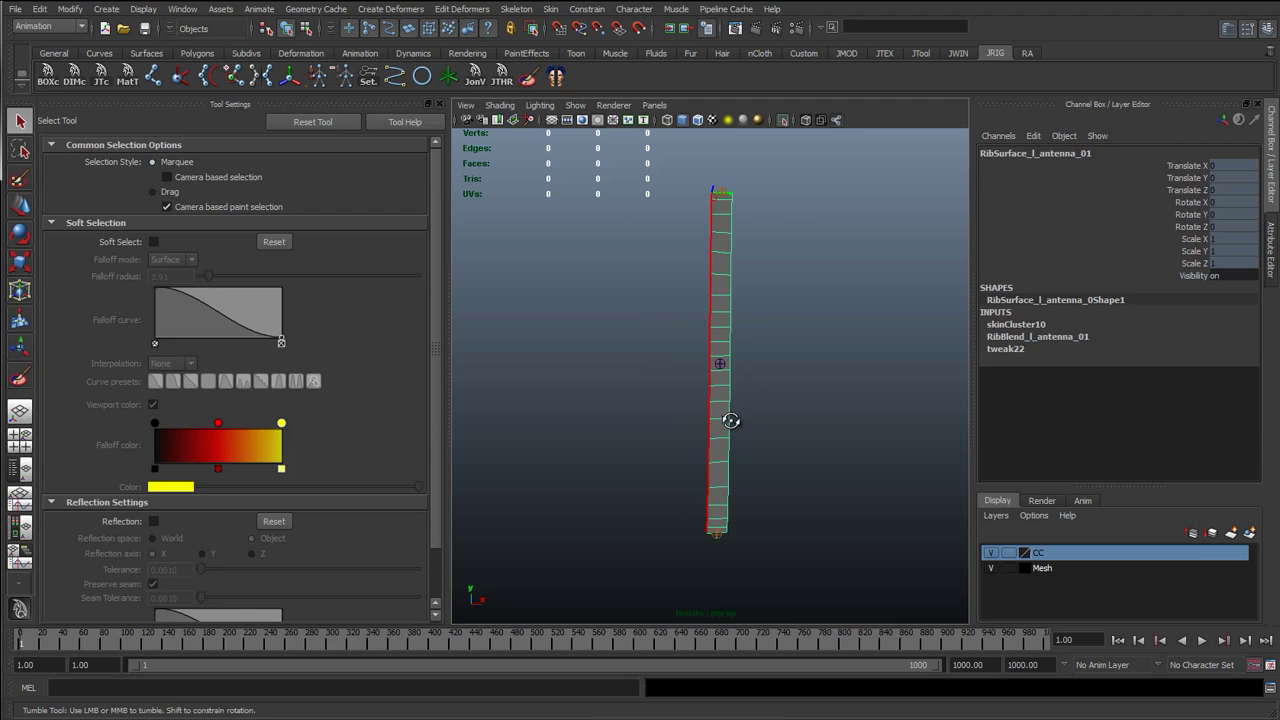
pyautogui.scroll(2, 718, 440)
pyautogui.scroll(-1, 754, 474)
pyautogui.click(599, 110)
pyautogui.moveTo(577, 107)
pyautogui.click(718, 138)
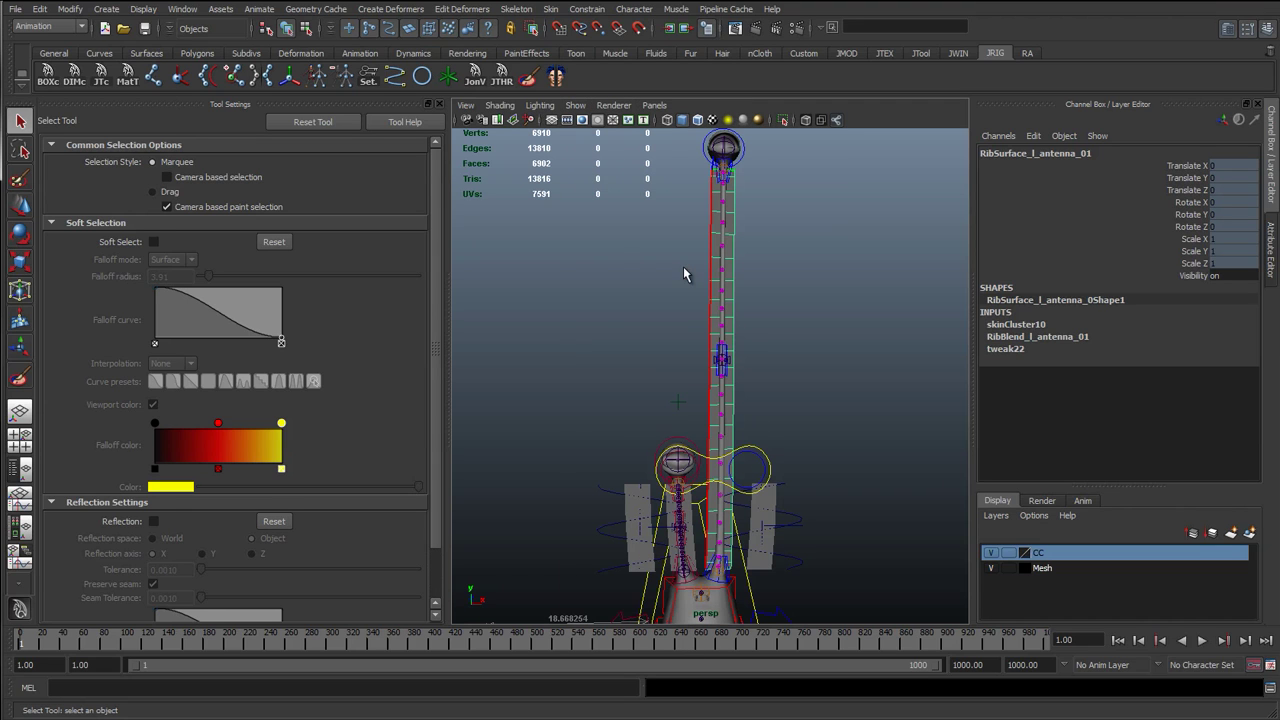
# Step: Test the left antenna's sine deformation by setting cc_l_antennaMid_01 to Sine Weight 1 and Sine Offset 6.3
pyautogui.click(727, 354)
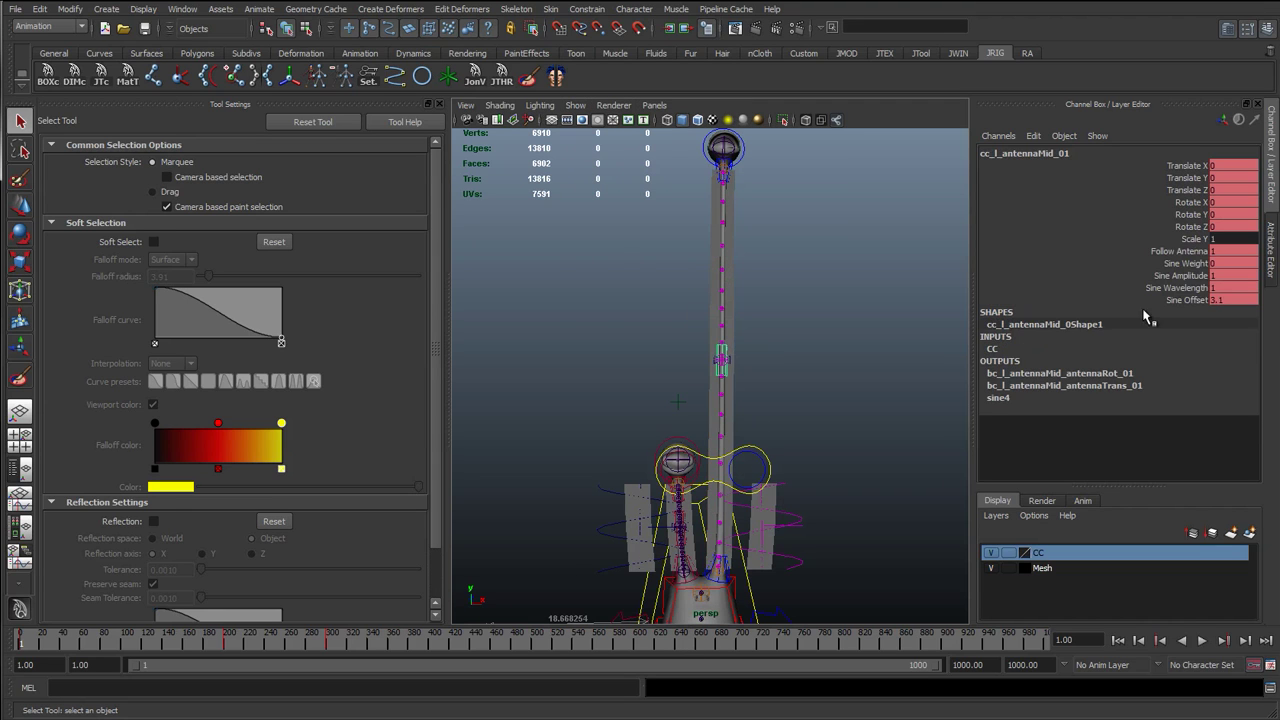
pyautogui.click(1186, 264)
pyautogui.moveTo(840, 331); pyautogui.dragTo(887, 330, button='middle')
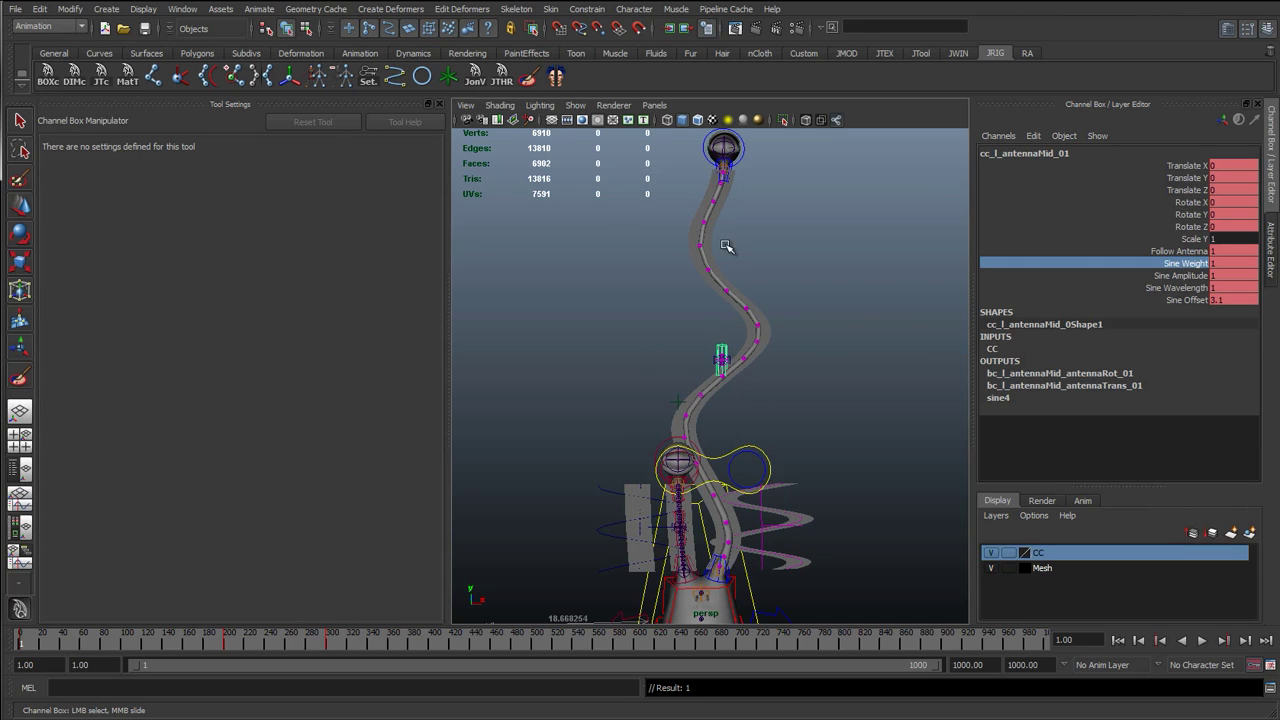
pyautogui.click(1186, 300)
pyautogui.moveTo(722, 484); pyautogui.dragTo(790, 444, button='middle')
# Step: Stretch the right antenna by moving cc_r_eye_01 to about -13.801 in X and 41.305 in Y
pyautogui.click(689, 441)
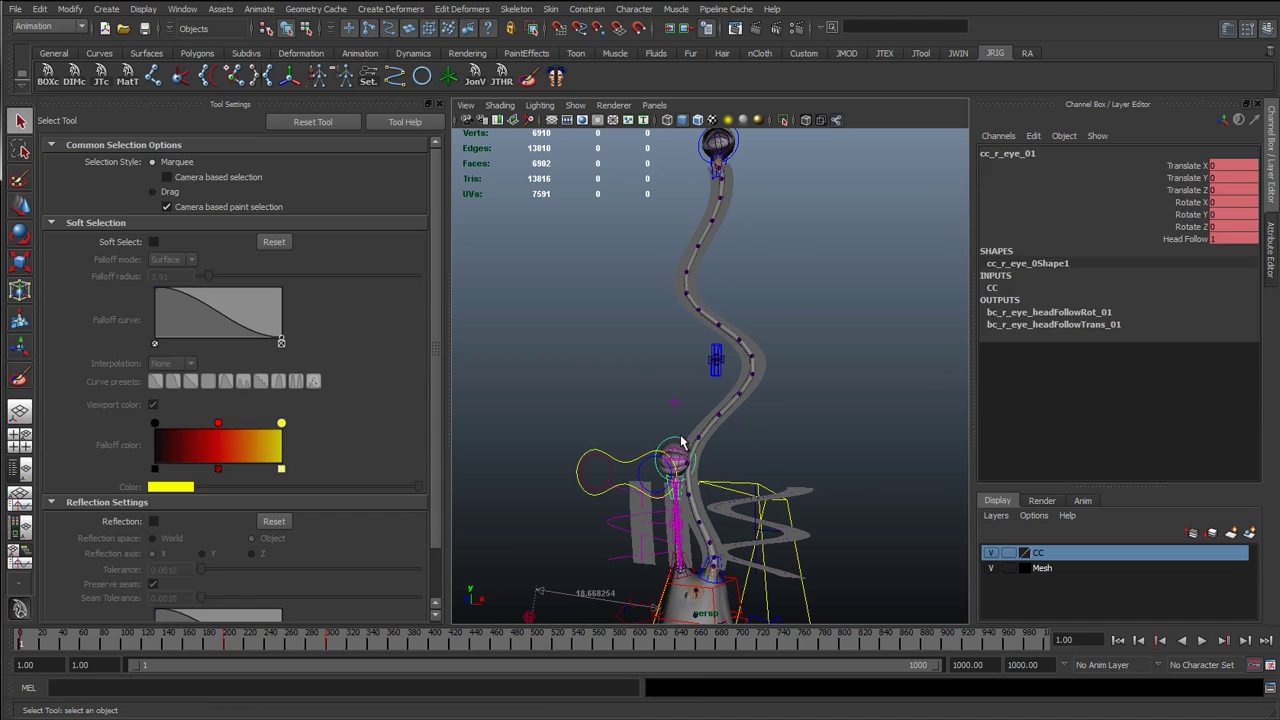
pyautogui.press('w')
pyautogui.moveTo(677, 368); pyautogui.dragTo(672, 78)
pyautogui.keyDown('alt'); pyautogui.moveTo(657, 381); pyautogui.dragTo(631, 522, button='middle'); pyautogui.keyUp('alt')
pyautogui.moveTo(646, 240); pyautogui.dragTo(647, 174)
pyautogui.moveTo(744, 275); pyautogui.dragTo(626, 287)
pyautogui.keyDown('alt'); pyautogui.moveTo(703, 461); pyautogui.dragTo(755, 373, button='middle'); pyautogui.keyUp('alt')
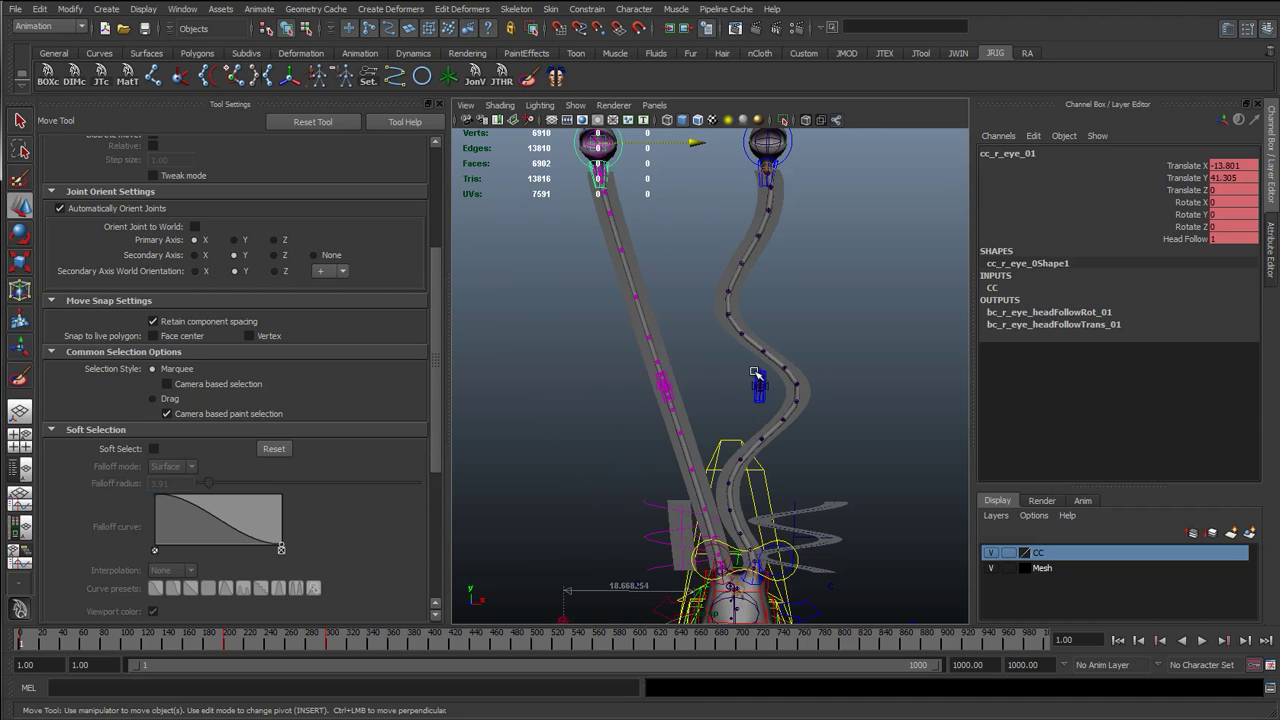
# Step: Try the sine deformation on the right antenna by setting cc_r_antennaMid_01 to Sine Weight 1 and Sine Offset -3.7
pyautogui.click(660, 375)
pyautogui.press('q')
pyautogui.scroll(5, 650, 390)
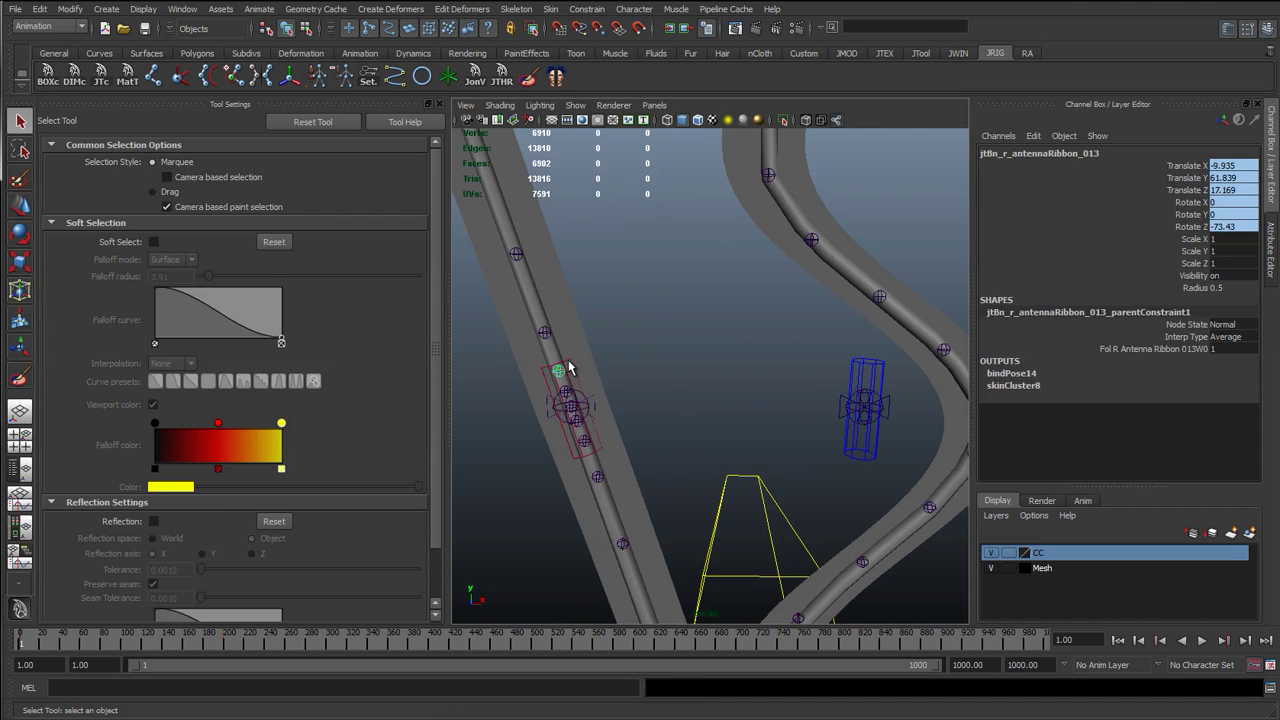
pyautogui.click(568, 369)
pyautogui.click(1180, 251)
pyautogui.scroll(-5, 765, 362)
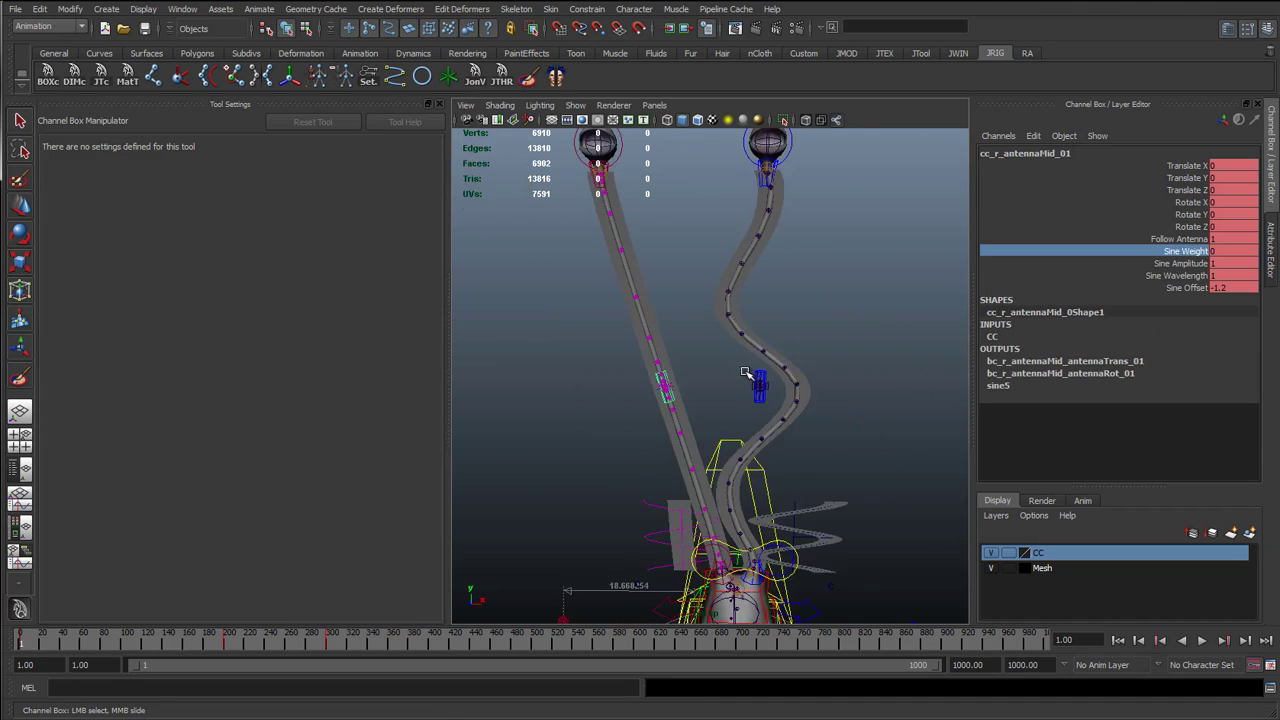
pyautogui.moveTo(750, 410)
pyautogui.mouseDown(button='middle')
pyautogui.moveTo(778, 396)
pyautogui.moveTo(762, 390)
pyautogui.mouseUp(button='middle')
pyautogui.click(1180, 288)
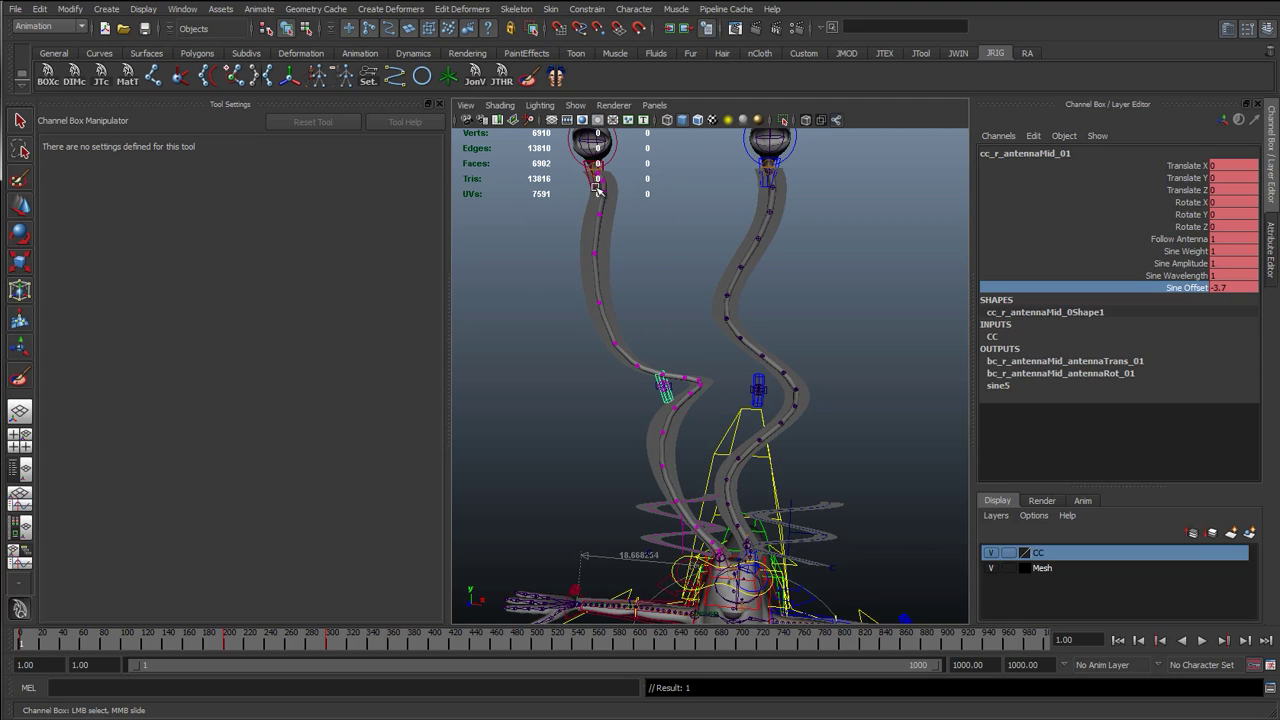
# Step: Undo the sine changes and the selection of the right antenna's middle control
pyautogui.hotkey('ctrl', 'z')
pyautogui.hotkey('ctrl', 'z')
pyautogui.hotkey('ctrl', 'z')
pyautogui.hotkey('ctrl', 'z')
pyautogui.hotkey('ctrl', 'z')
pyautogui.hotkey('ctrl', 'z')
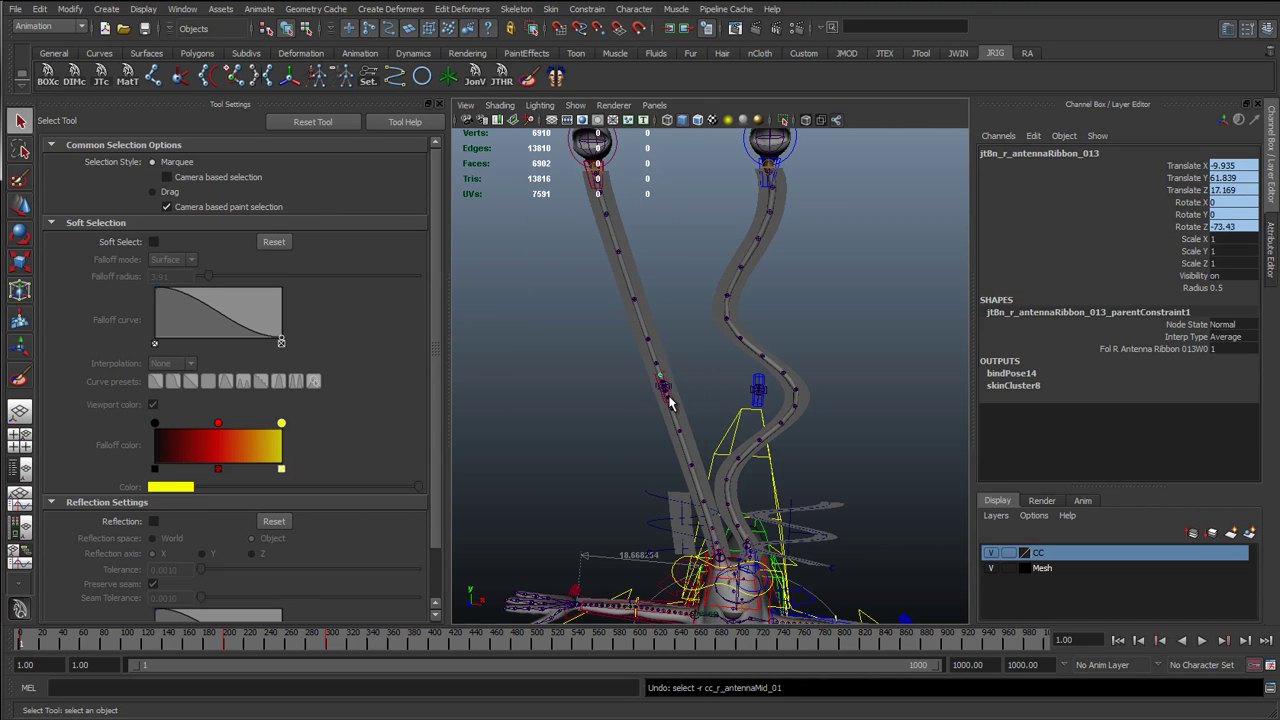
# Step: Shift the left antenna's wave by setting the Sine Offset of cc_l_antennaMid_01 to 5.5
pyautogui.click(783, 198)
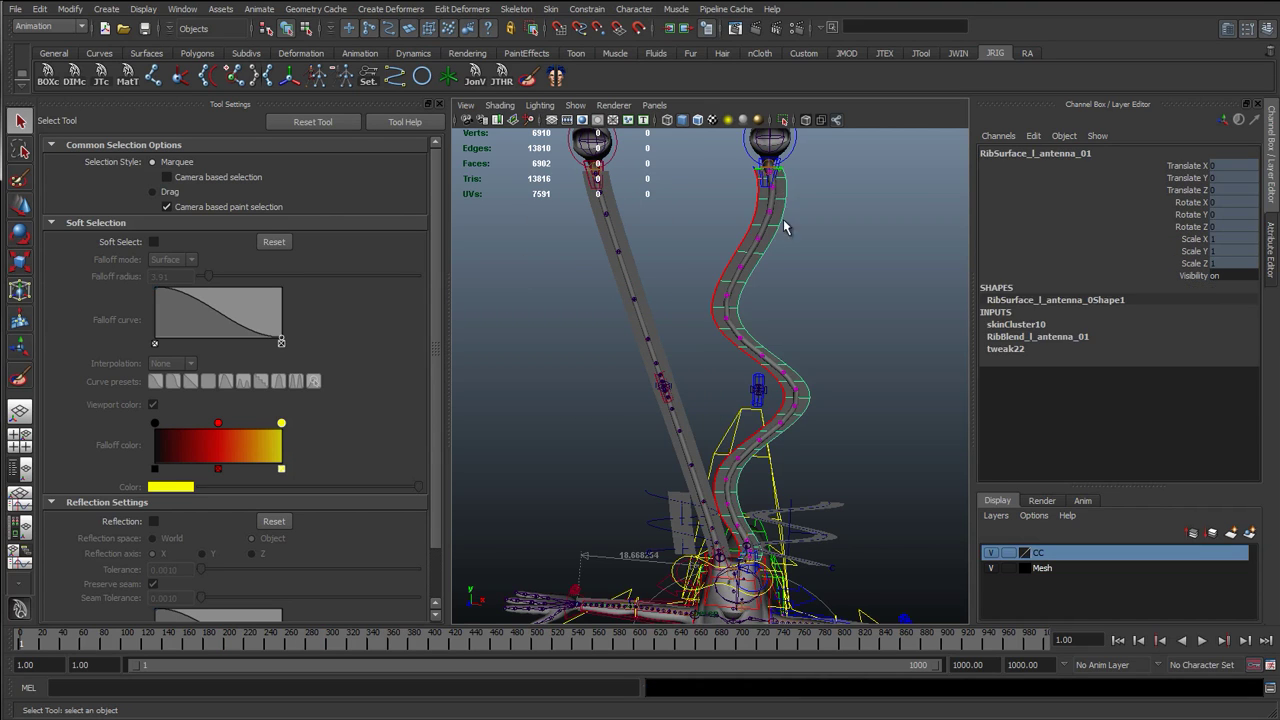
pyautogui.keyDown('alt'); pyautogui.moveTo(806, 353); pyautogui.dragTo(663, 376, button='middle'); pyautogui.keyUp('alt')
pyautogui.scroll(5, 662, 384)
pyautogui.click(524, 426)
pyautogui.keyDown('alt'); pyautogui.moveTo(581, 416); pyautogui.dragTo(901, 387); pyautogui.keyUp('alt')
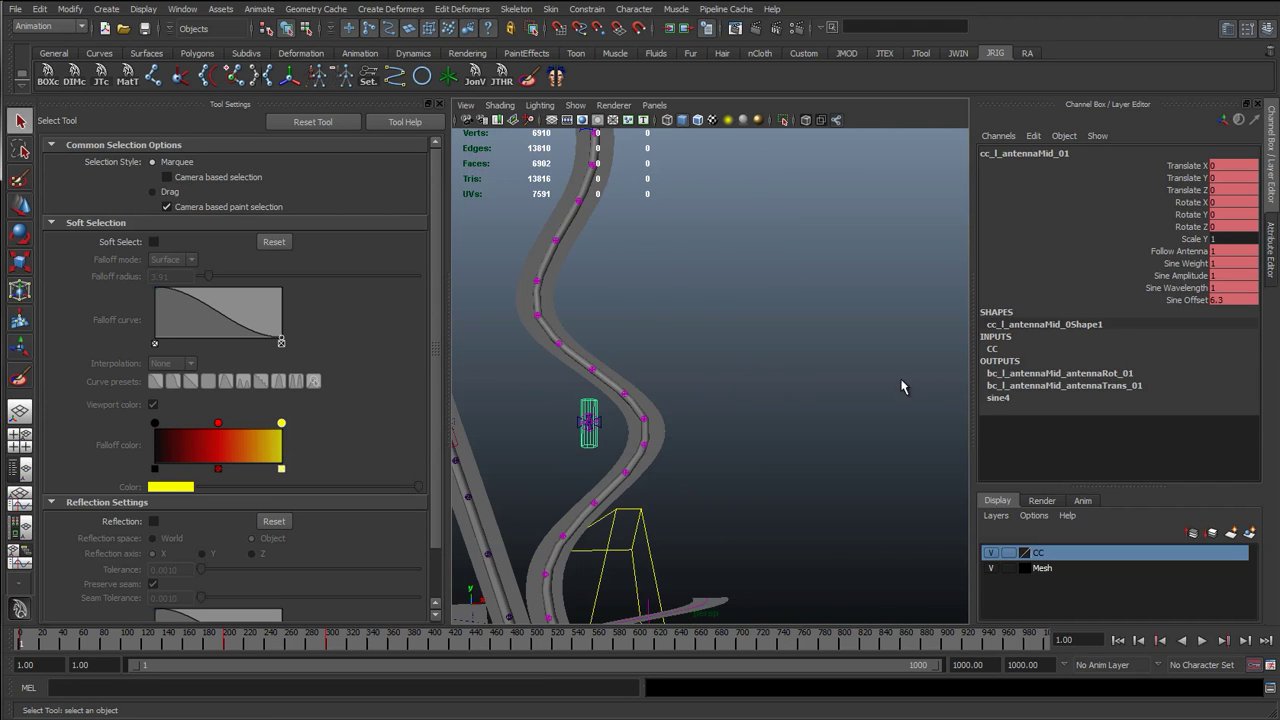
pyautogui.click(1184, 302)
pyautogui.keyDown('alt'); pyautogui.moveTo(805, 300); pyautogui.dragTo(713, 421, button='right'); pyautogui.keyUp('alt')
pyautogui.moveTo(740, 420); pyautogui.dragTo(764, 389, button='middle')
pyautogui.scroll(3, 730, 410)
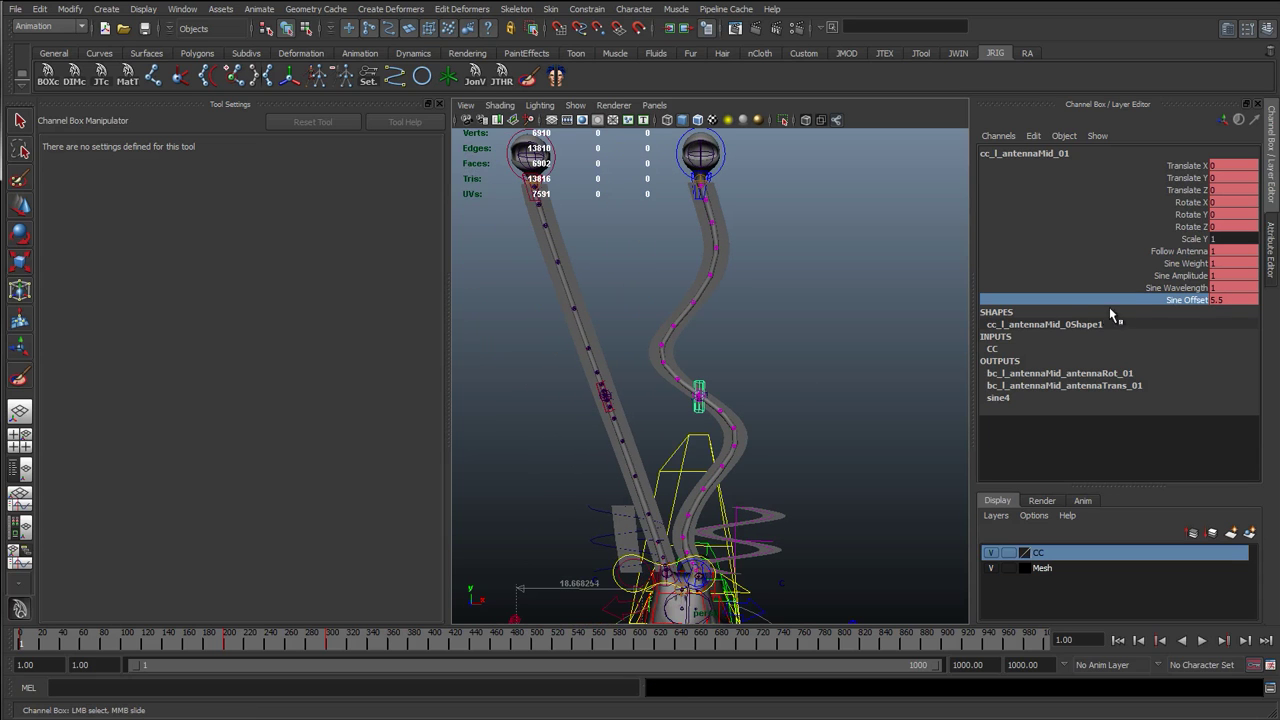
# Step: Set the left antenna middle control's Sine Weight to 0 and try rotating that control
pyautogui.click(1181, 264)
pyautogui.moveTo(886, 329); pyautogui.dragTo(706, 373, button='middle')
pyautogui.press('e')
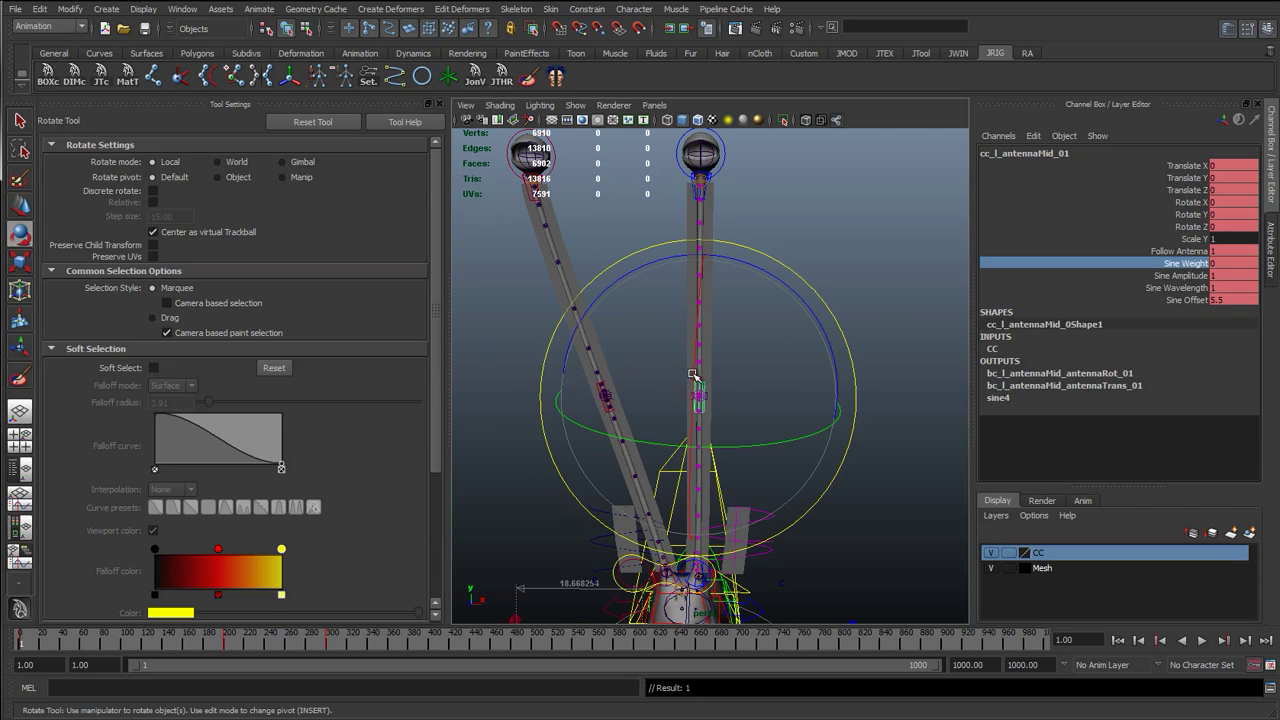
pyautogui.moveTo(699, 374); pyautogui.dragTo(578, 332)
pyautogui.hotkey('ctrl', 'z')
# Step: Pose cc_l_eye_01 at Translate Y 11.558 and Translate Z -19.372, rotated to -68.105 in X
pyautogui.press('w')
pyautogui.click(683, 160)
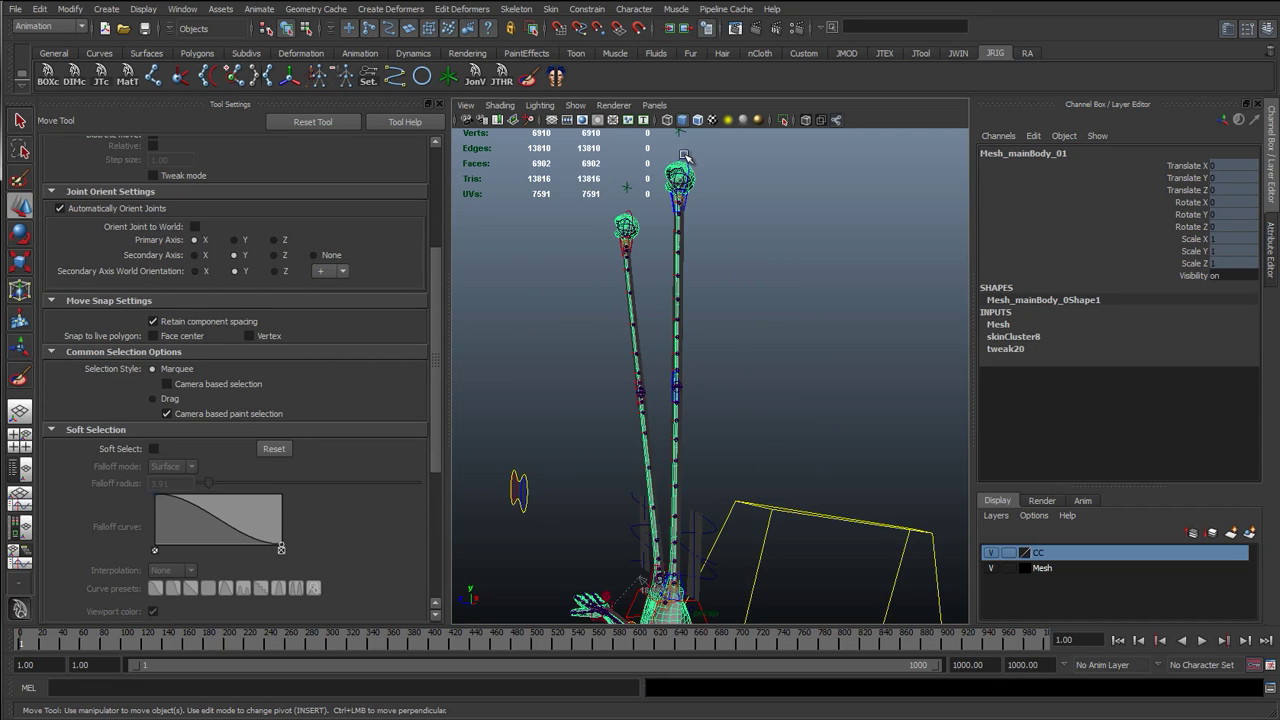
pyautogui.click(684, 157)
pyautogui.moveTo(680, 143); pyautogui.dragTo(683, 372)
pyautogui.keyDown('alt'); pyautogui.moveTo(722, 394); pyautogui.dragTo(690, 396, button='middle'); pyautogui.keyUp('alt')
pyautogui.press('e')
pyautogui.press('w')
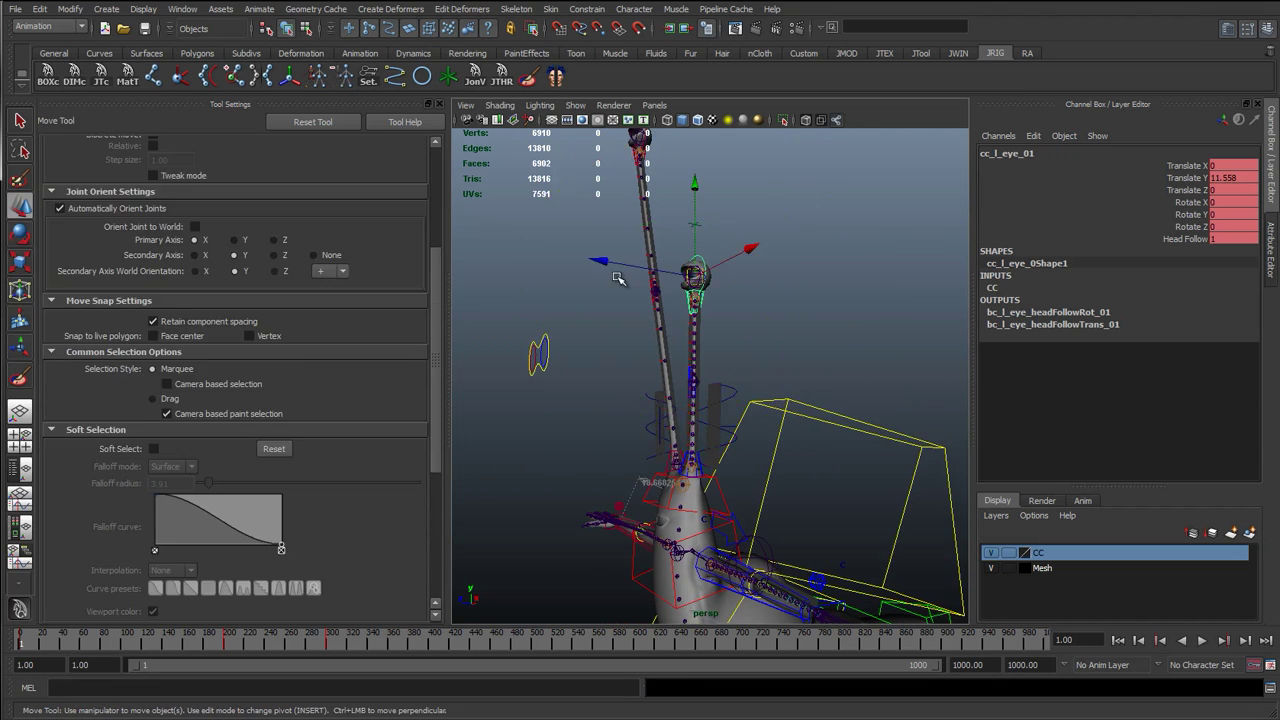
pyautogui.moveTo(612, 264); pyautogui.dragTo(742, 284)
pyautogui.press('e')
pyautogui.keyDown('alt'); pyautogui.moveTo(742, 300); pyautogui.dragTo(803, 363, button='right'); pyautogui.keyUp('alt')
pyautogui.keyDown('alt'); pyautogui.moveTo(803, 363); pyautogui.dragTo(651, 420); pyautogui.keyUp('alt')
pyautogui.keyDown('alt'); pyautogui.moveTo(651, 420); pyautogui.dragTo(641, 481, button='right'); pyautogui.keyUp('alt')
# Step: Bend the left antenna by moving cc_l_antennaMid_01 to -1.198, -1.587, 12.33
pyautogui.click(557, 471)
pyautogui.scroll(-3, 603, 474)
pyautogui.press('w')
pyautogui.keyDown('alt'); pyautogui.moveTo(603, 474); pyautogui.dragTo(711, 454, button='middle'); pyautogui.keyUp('alt')
pyautogui.moveTo(706, 436); pyautogui.dragTo(540, 352)
# Step: Rotate the left antenna's middle control to about 28.176 degrees in X to check the bend
pyautogui.press('e')
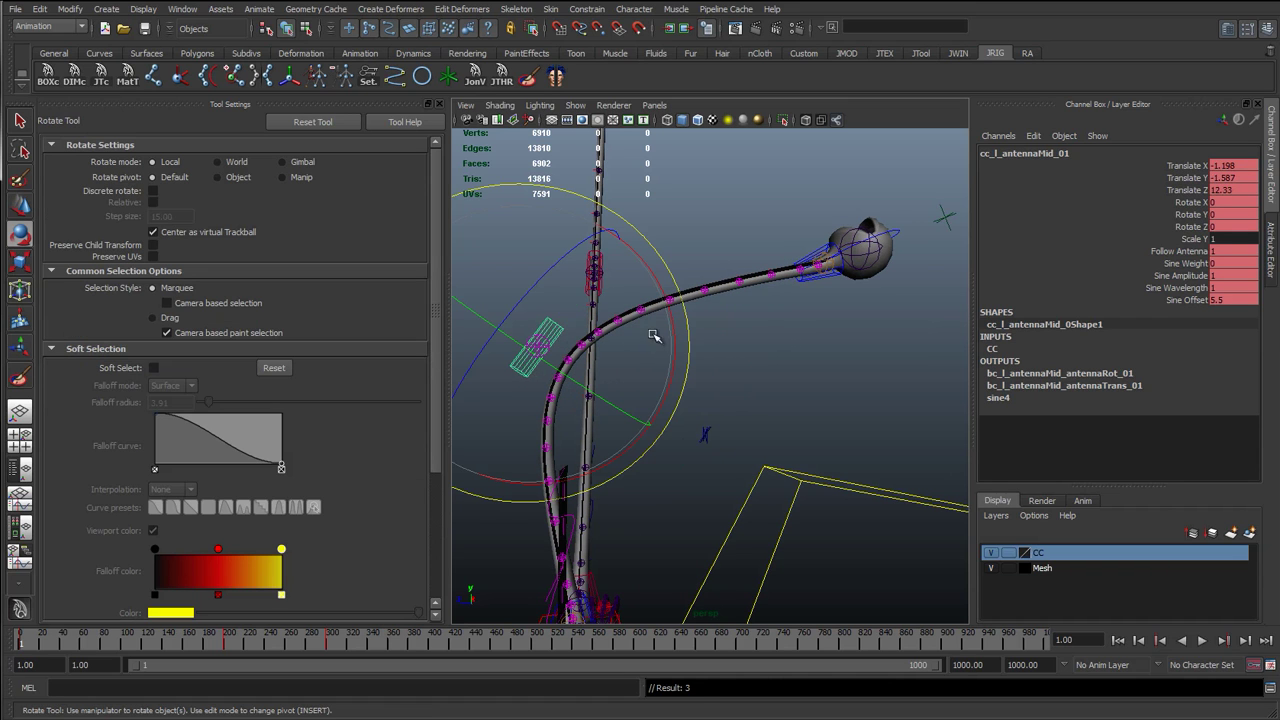
pyautogui.moveTo(677, 334); pyautogui.dragTo(663, 261)
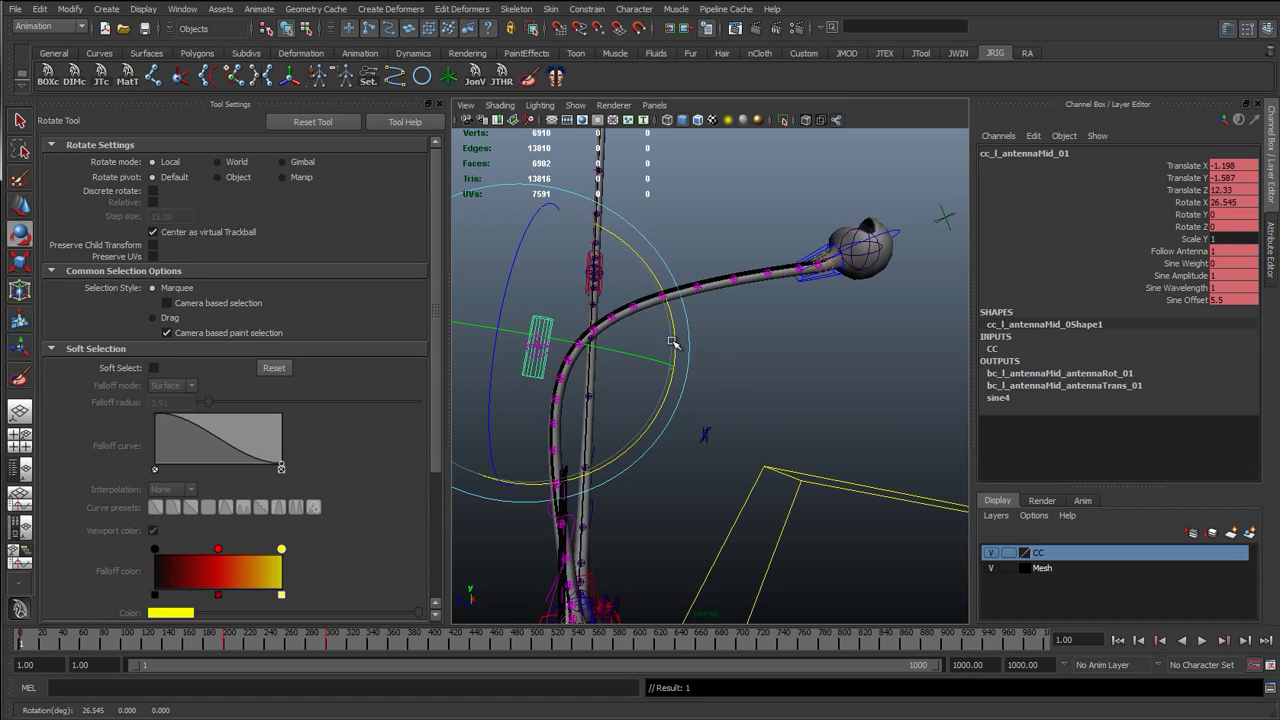
pyautogui.keyDown('alt'); pyautogui.moveTo(683, 354); pyautogui.dragTo(829, 418); pyautogui.keyUp('alt')
pyautogui.keyDown('alt'); pyautogui.moveTo(720, 403); pyautogui.dragTo(621, 394); pyautogui.keyUp('alt')
pyautogui.moveTo(541, 250); pyautogui.dragTo(628, 322)
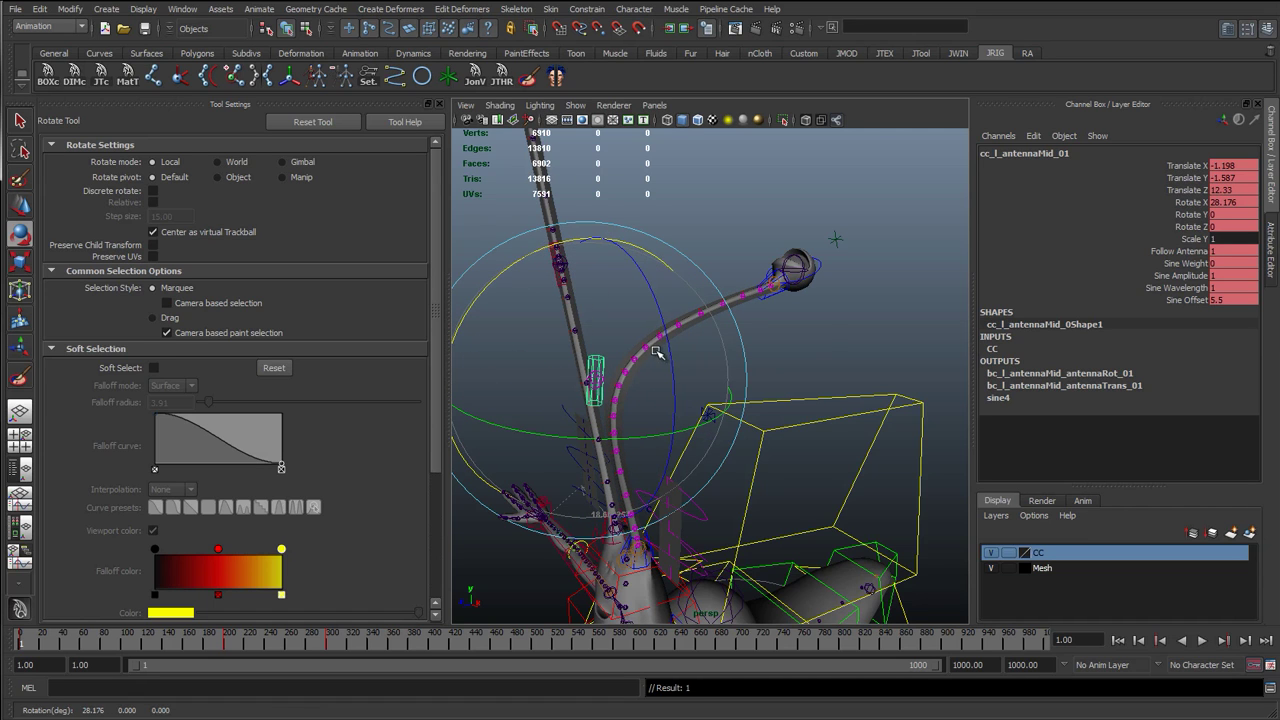
pyautogui.keyDown('alt'); pyautogui.moveTo(651, 364); pyautogui.dragTo(688, 405); pyautogui.keyUp('alt')
# Step: Select the left antenna's start, middle and eye controls together and reset their translations and rotations to 0
pyautogui.press('q')
pyautogui.keyDown('alt'); pyautogui.moveTo(687, 405); pyautogui.dragTo(690, 545, button='right'); pyautogui.keyUp('alt')
pyautogui.keyDown('alt'); pyautogui.moveTo(690, 545); pyautogui.dragTo(702, 448, button='middle'); pyautogui.keyUp('alt')
pyautogui.click(634, 205)
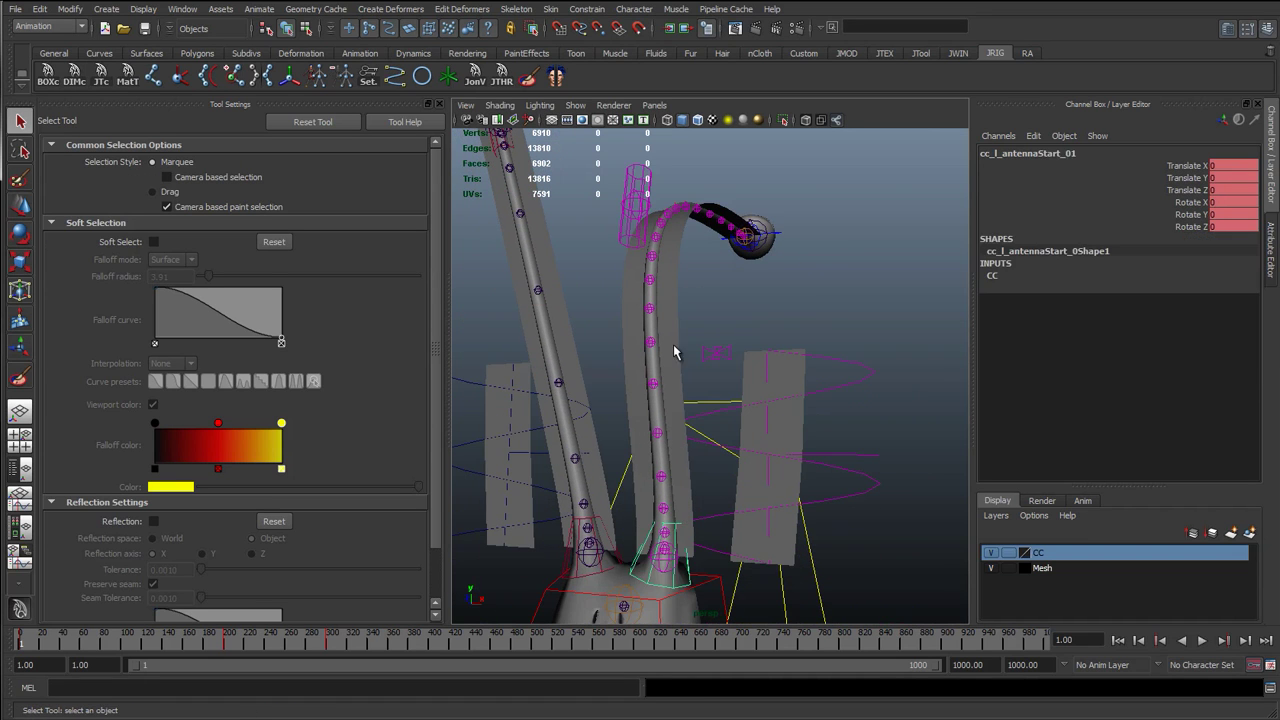
pyautogui.keyDown('alt'); pyautogui.moveTo(634, 205); pyautogui.dragTo(650, 320); pyautogui.keyUp('alt')
pyautogui.keyDown('alt'); pyautogui.moveTo(753, 340); pyautogui.dragTo(770, 346); pyautogui.keyUp('alt')
pyautogui.keyDown('shift'); pyautogui.click(578, 371); pyautogui.keyUp('shift')
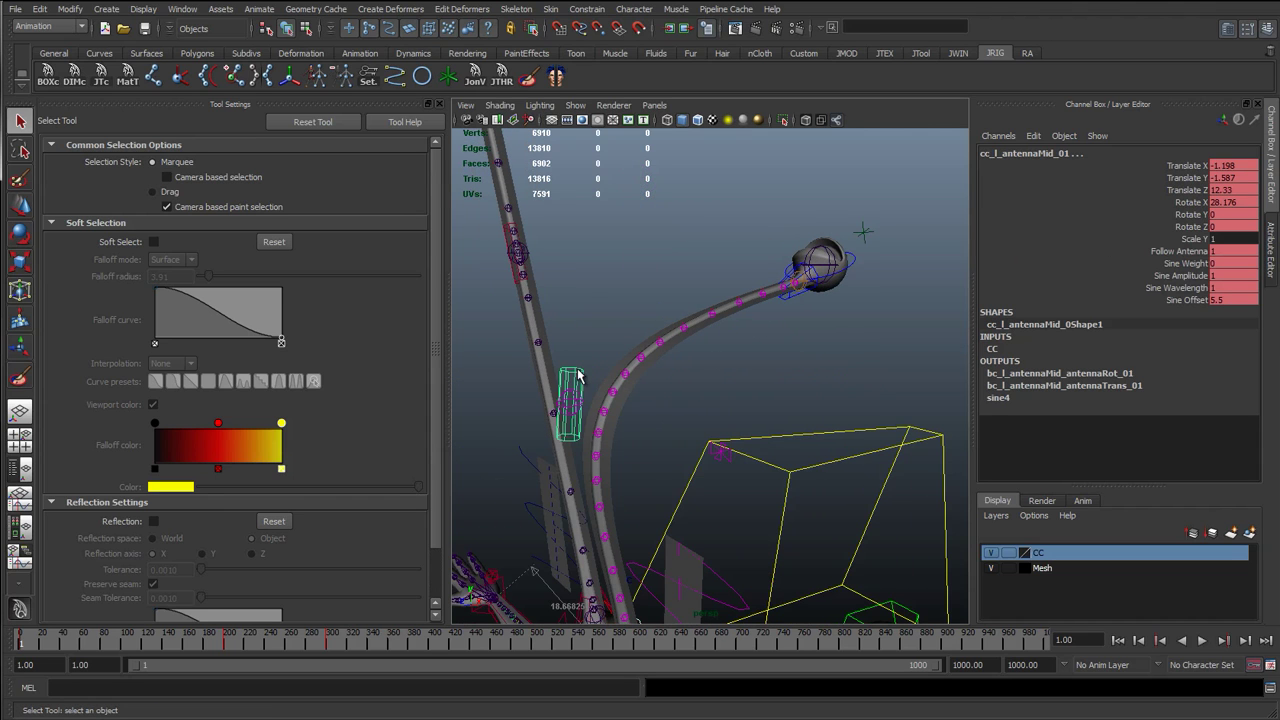
pyautogui.keyDown('alt'); pyautogui.moveTo(802, 295); pyautogui.dragTo(820, 355); pyautogui.keyUp('alt')
pyautogui.click(870, 255)
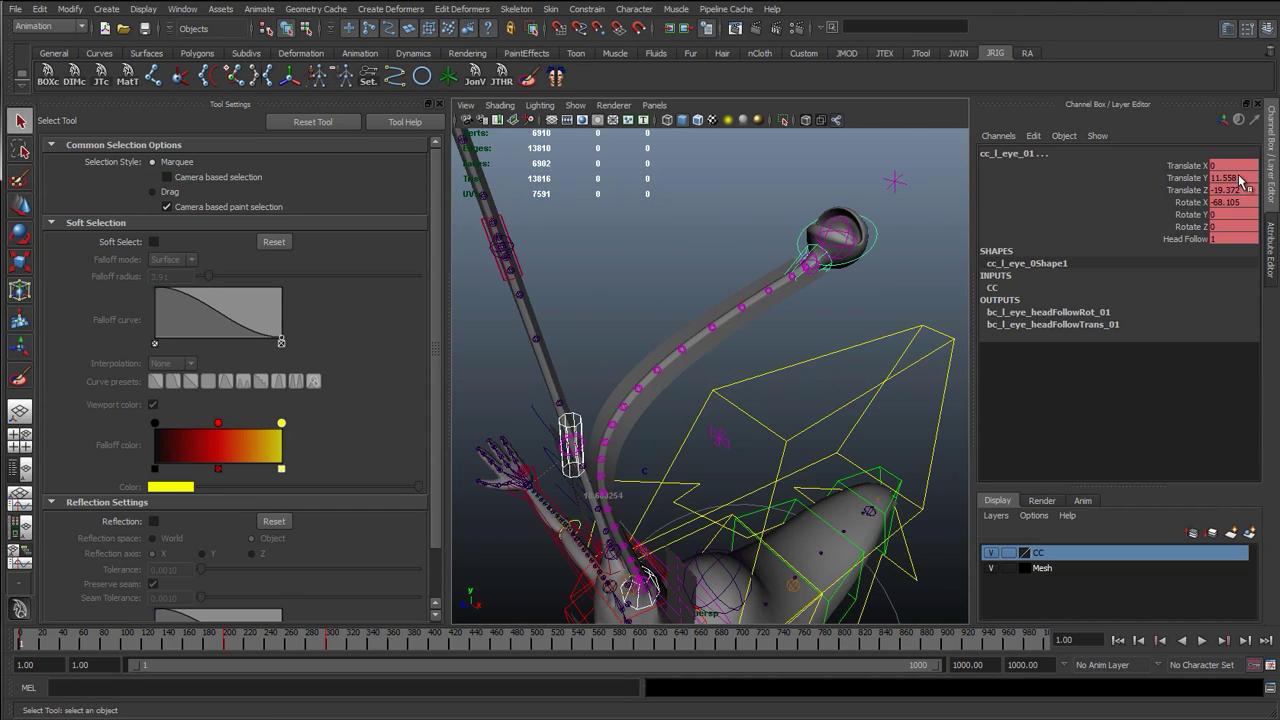
pyautogui.moveTo(1241, 179); pyautogui.dragTo(1228, 228)
pyautogui.press('Return')
pyautogui.write('0')
pyautogui.press('Return')
pyautogui.scroll(-3, 685, 405)
pyautogui.keyDown('alt'); pyautogui.moveTo(737, 411); pyautogui.dragTo(691, 303); pyautogui.keyUp('alt')
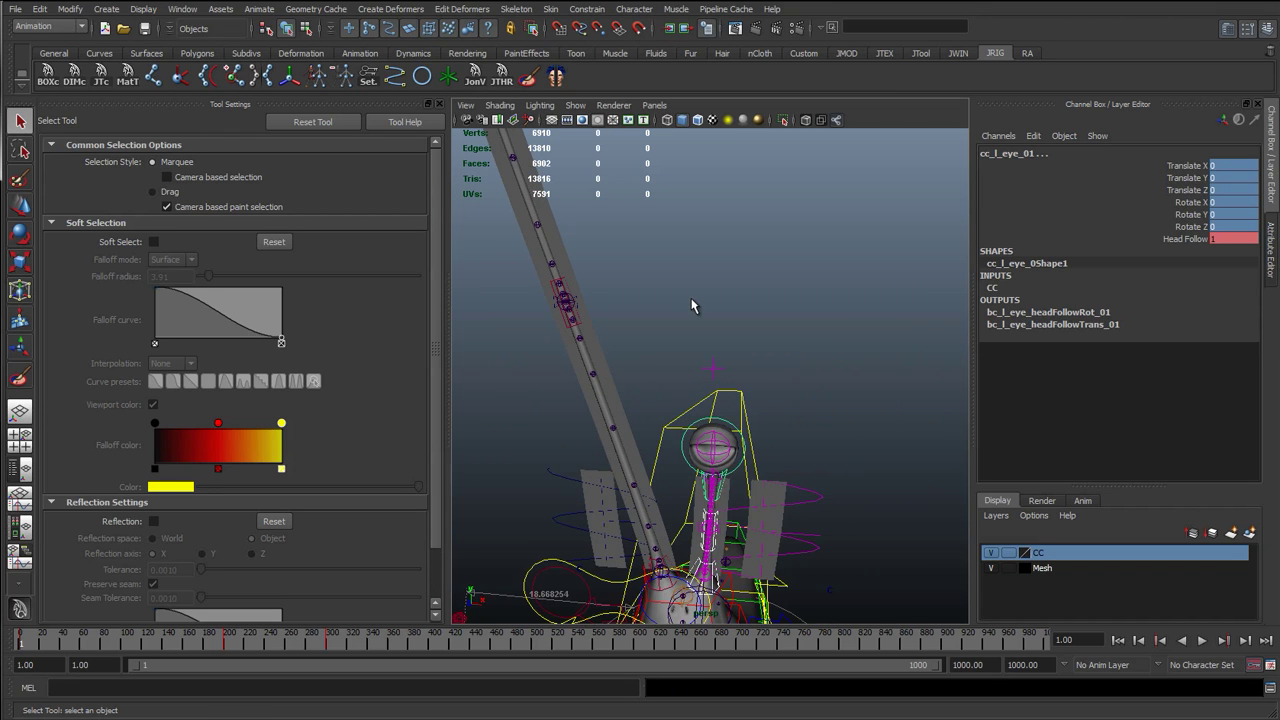
pyautogui.click(690, 304)
# Step: Close the tool settings to enlarge the viewport and frame the short left antenna up close
pyautogui.scroll(-3, 690, 305)
pyautogui.press('w')
pyautogui.keyDown('alt'); pyautogui.moveTo(743, 297); pyautogui.dragTo(722, 150, button='middle'); pyautogui.keyUp('alt')
pyautogui.scroll(4, 785, 408)
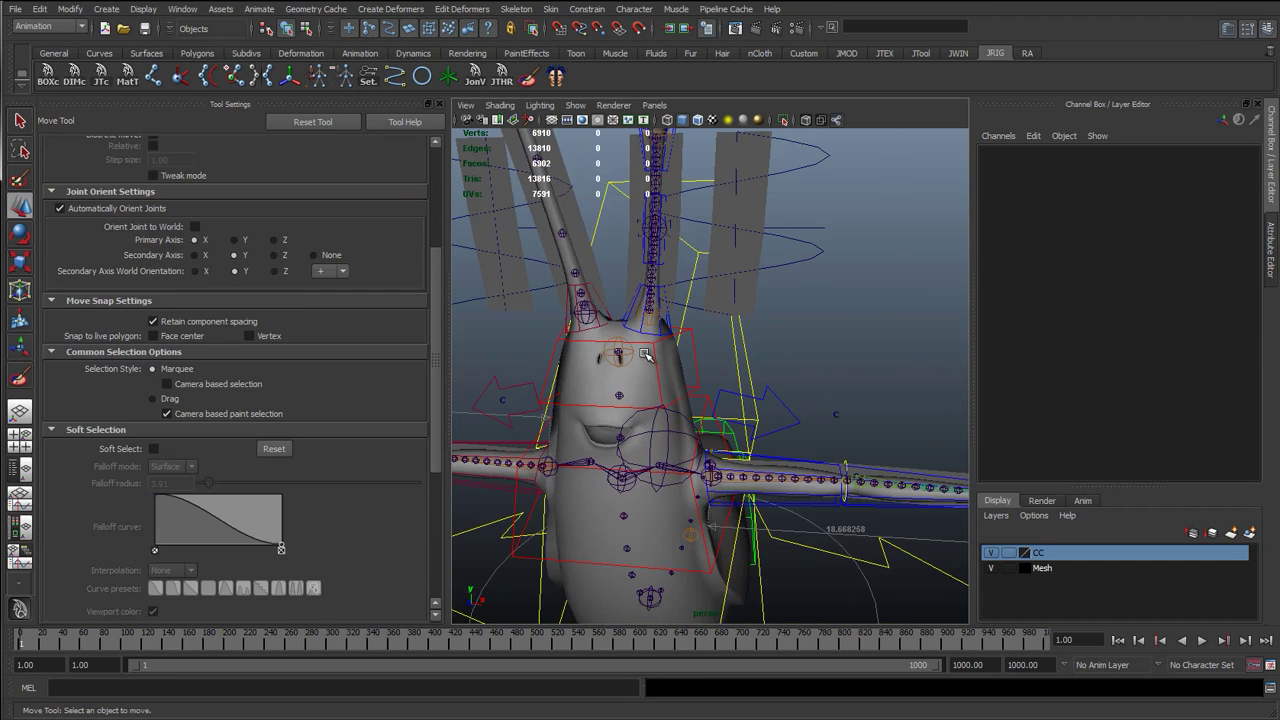
pyautogui.keyDown('alt'); pyautogui.moveTo(634, 218); pyautogui.dragTo(634, 393, button='middle'); pyautogui.keyUp('alt')
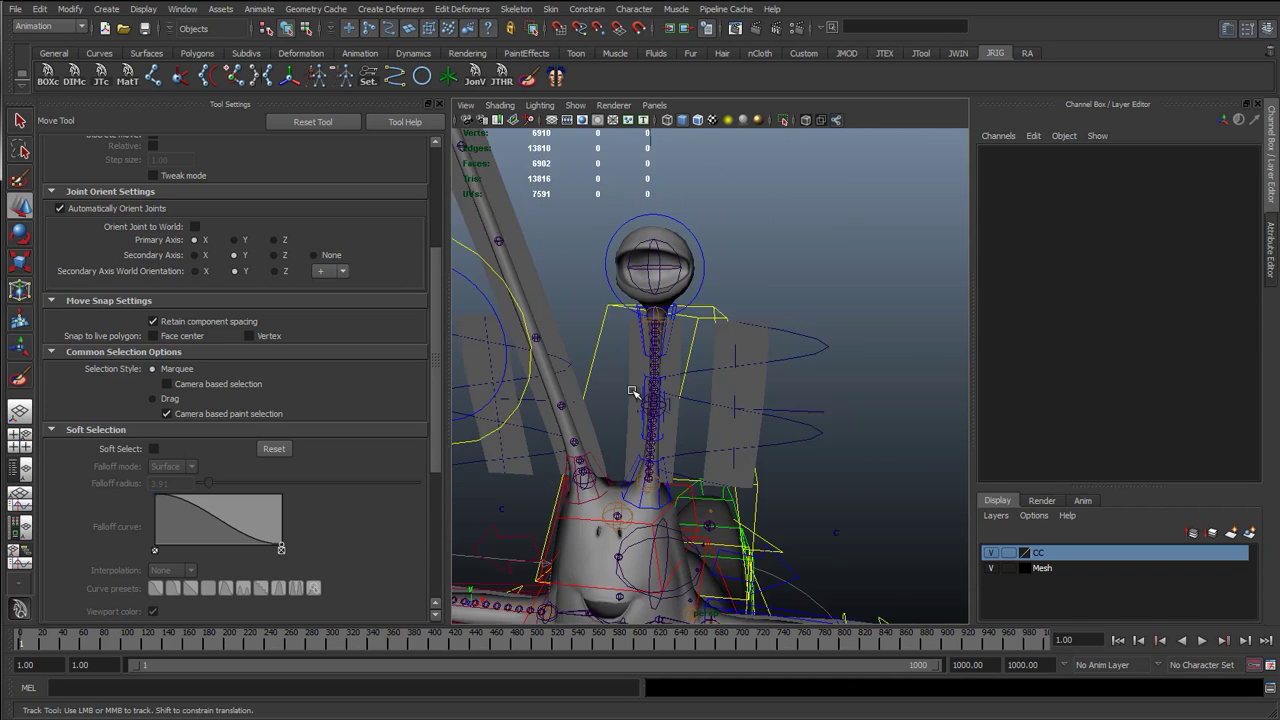
pyautogui.keyDown('alt'); pyautogui.moveTo(500, 405); pyautogui.dragTo(621, 410, button='right'); pyautogui.keyUp('alt')
pyautogui.keyDown('alt'); pyautogui.moveTo(752, 392); pyautogui.dragTo(606, 393, button='right'); pyautogui.keyUp('alt')
pyautogui.keyDown('alt'); pyautogui.moveTo(606, 393); pyautogui.dragTo(568, 384); pyautogui.keyUp('alt')
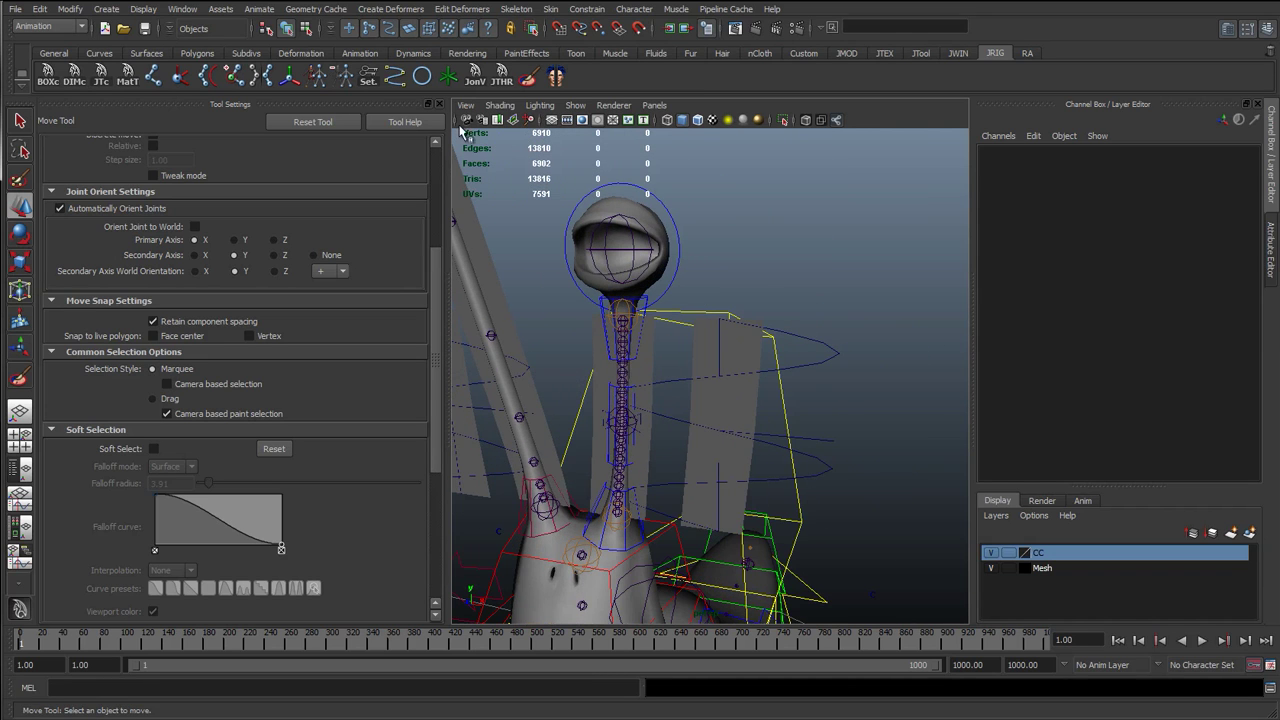
pyautogui.click(439, 104)
pyautogui.keyDown('alt'); pyautogui.moveTo(494, 376); pyautogui.dragTo(345, 388, button='right'); pyautogui.keyUp('alt')
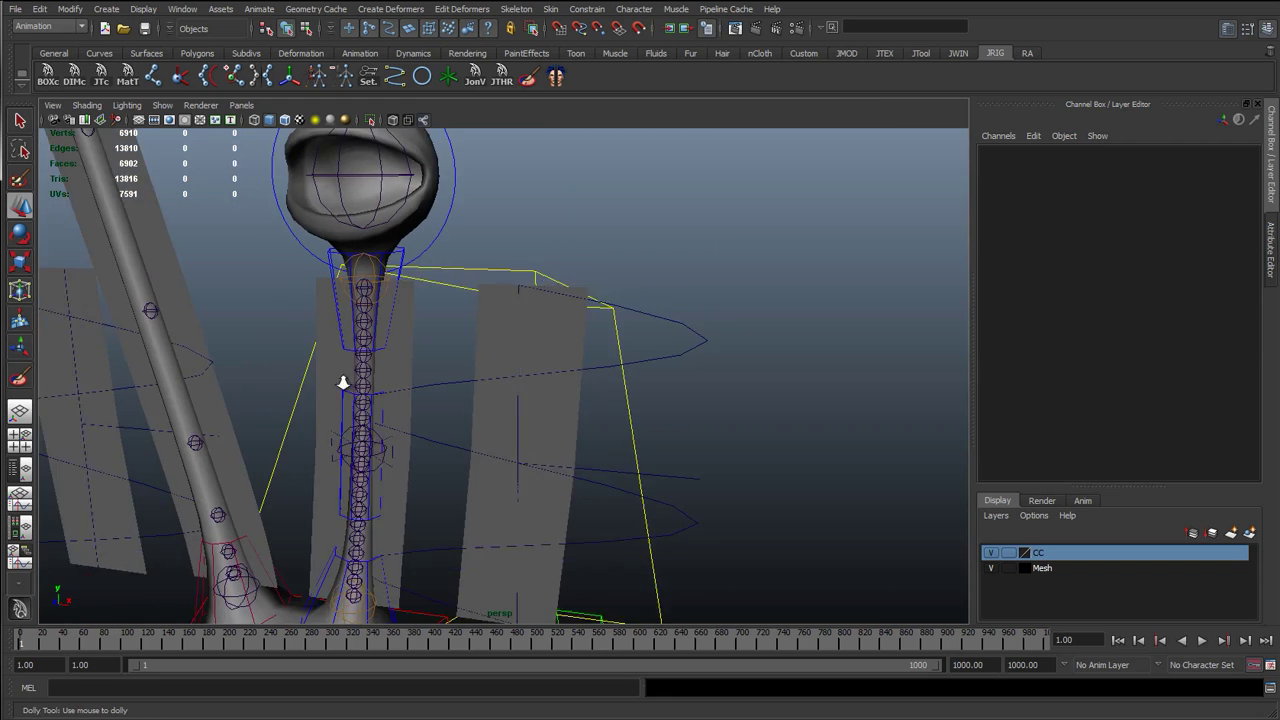
pyautogui.keyDown('alt'); pyautogui.moveTo(345, 388); pyautogui.dragTo(338, 414); pyautogui.keyUp('alt')
pyautogui.keyDown('alt'); pyautogui.moveTo(338, 414); pyautogui.dragTo(480, 366, button='middle'); pyautogui.keyUp('alt')
pyautogui.scroll(3, 478, 368)
# Step: Try scaling the driver joint jtDrv_l_antennaMid_01 to 0.495 in Y
pyautogui.click(495, 357)
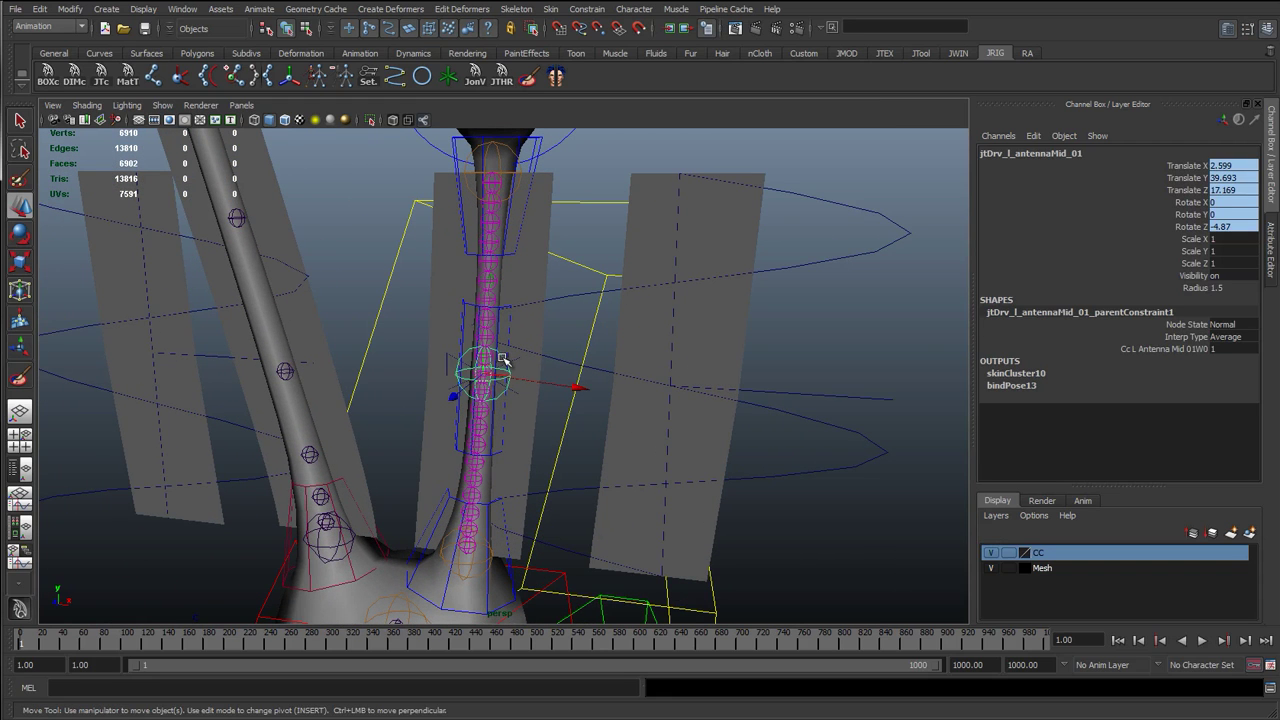
pyautogui.keyDown('alt'); pyautogui.moveTo(503, 357); pyautogui.dragTo(607, 333); pyautogui.keyUp('alt')
pyautogui.press('r')
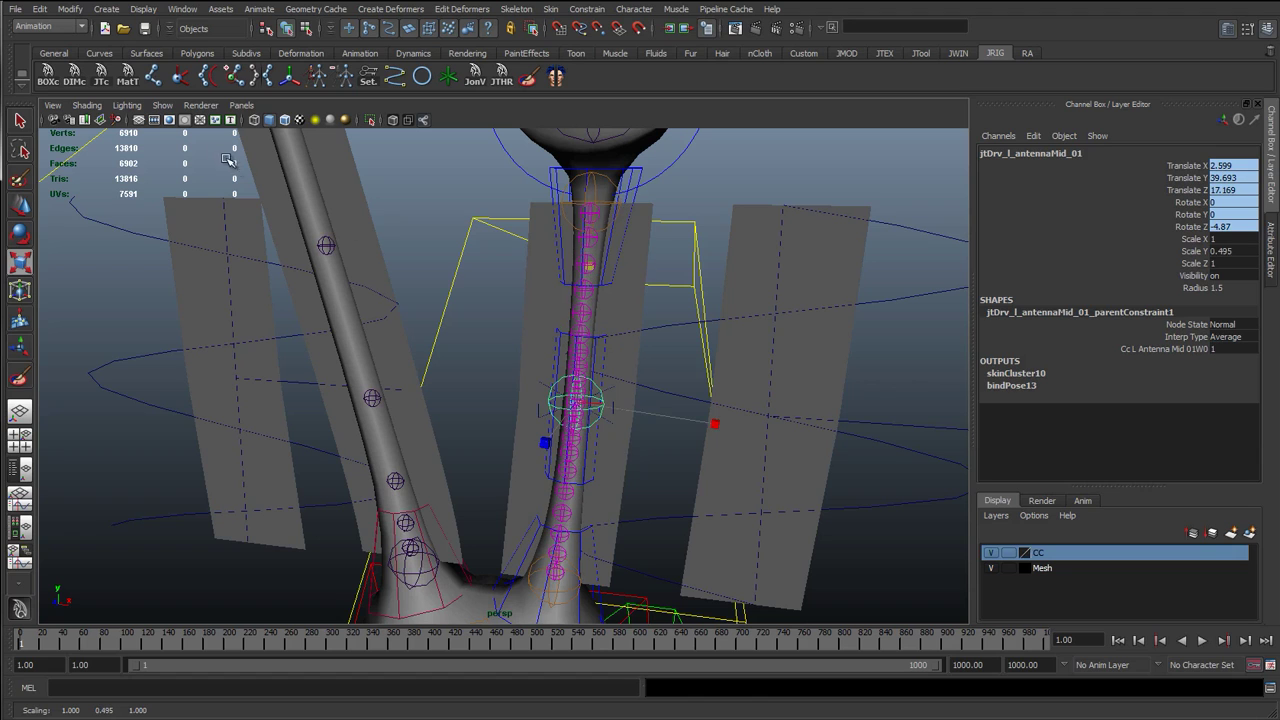
pyautogui.hotkey('ctrl', 'z')
# Step: Enable Wireframe on Shaded and try scaling jtDrv_l_antennaMid_01 in Y to about 0.614 and 2.15
pyautogui.click(86, 106)
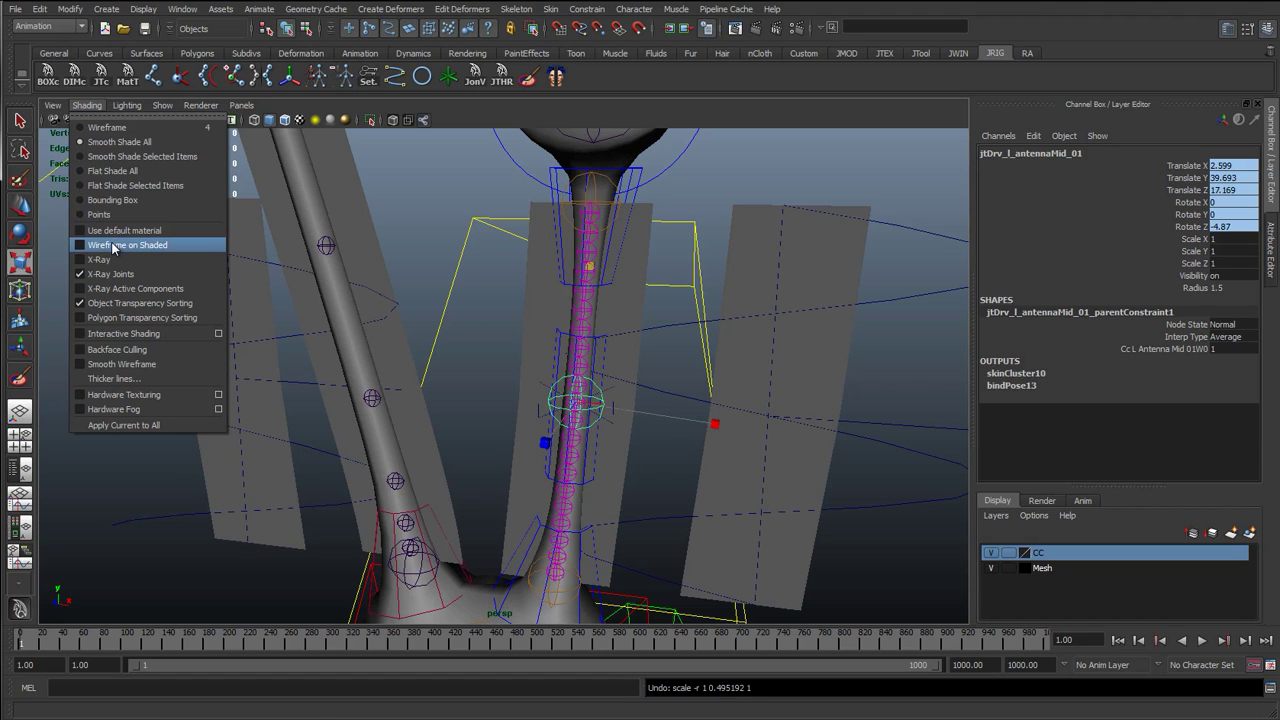
pyautogui.click(120, 245)
pyautogui.moveTo(591, 269); pyautogui.dragTo(589, 392)
pyautogui.hotkey('ctrl', 'z')
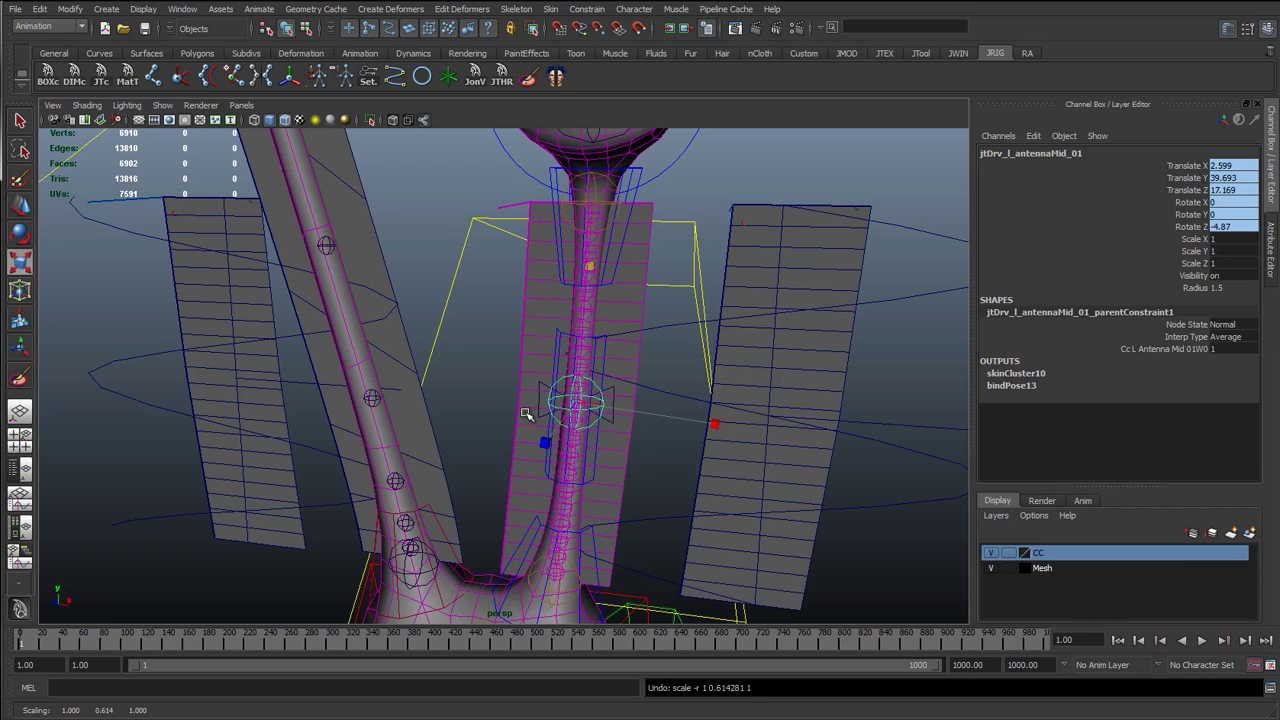
pyautogui.moveTo(590, 268); pyautogui.dragTo(634, 137)
pyautogui.hotkey('ctrl', 'z')
pyautogui.press('q')
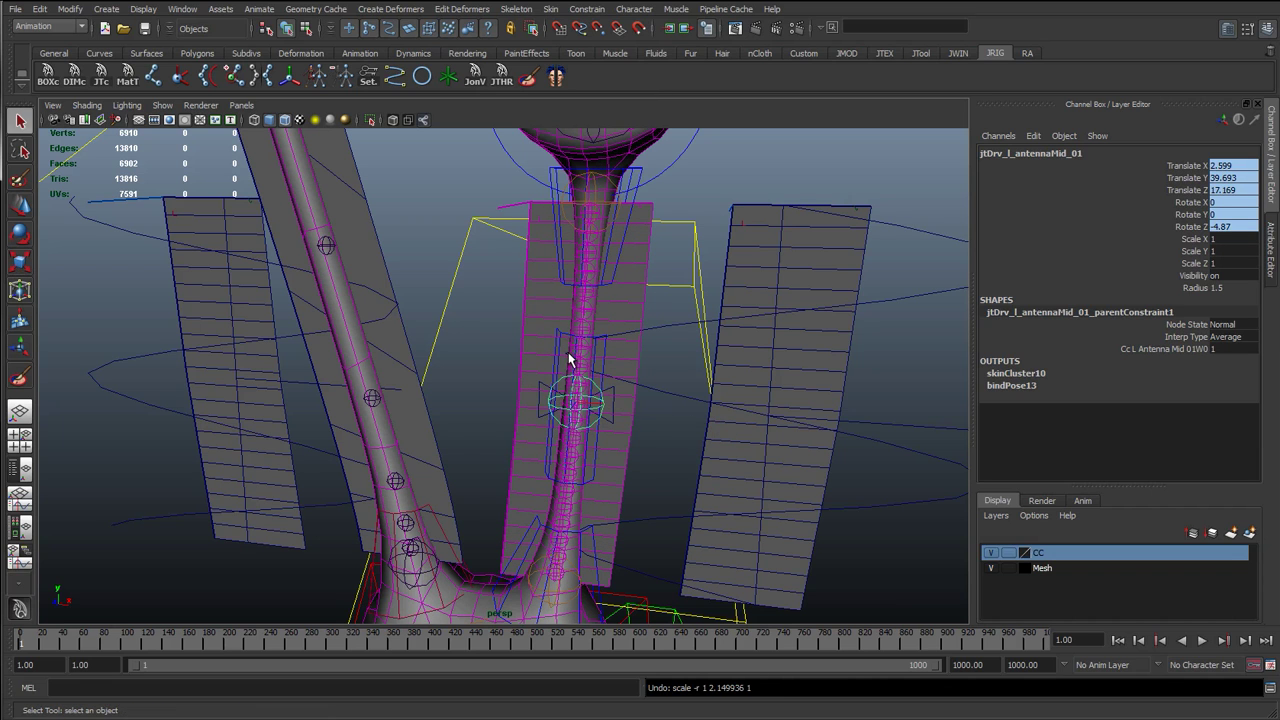
# Step: Try scaling the left antenna's middle control cc_l_antennaMid_01 in Y to about 0.601
pyautogui.press('e')
pyautogui.scroll(2, 591, 383)
pyautogui.keyDown('alt'); pyautogui.moveTo(552, 374); pyautogui.dragTo(620, 355); pyautogui.keyUp('alt')
pyautogui.press('r')
pyautogui.press('q')
pyautogui.click(575, 280)
pyautogui.press('e')
pyautogui.press('r')
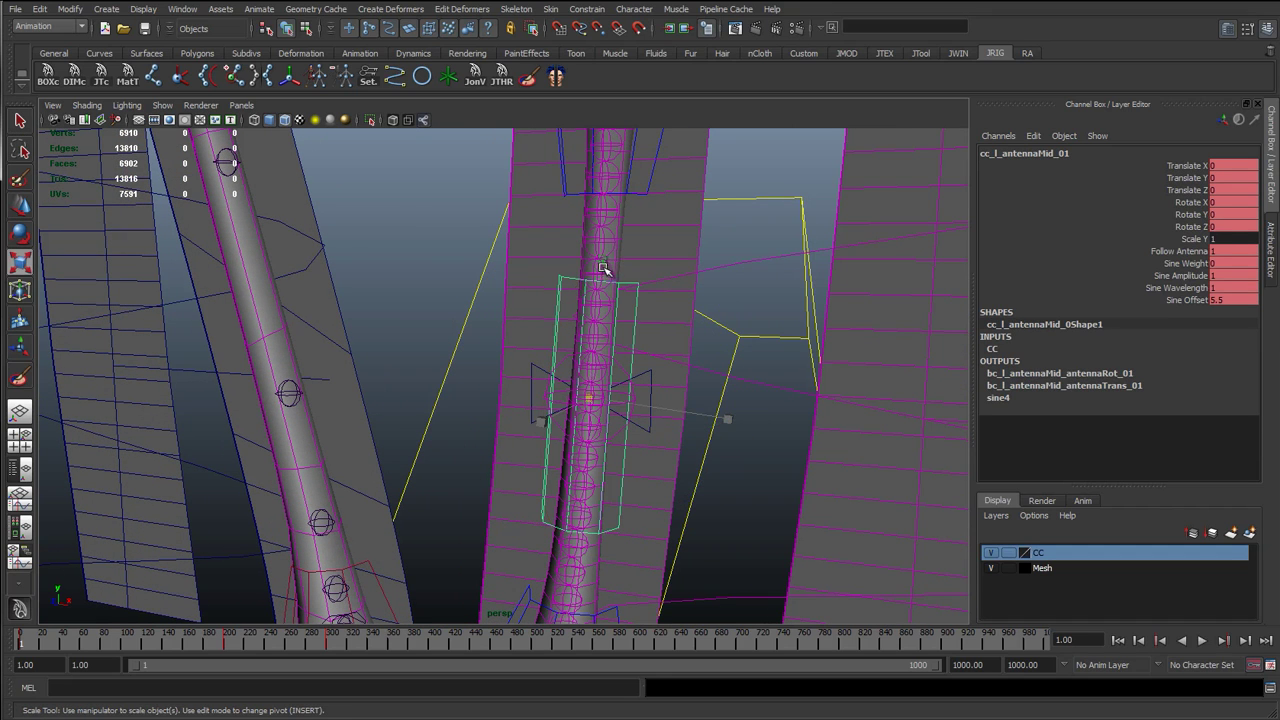
pyautogui.moveTo(603, 267); pyautogui.dragTo(605, 317)
pyautogui.hotkey('ctrl', 'z')
pyautogui.click(1144, 240)
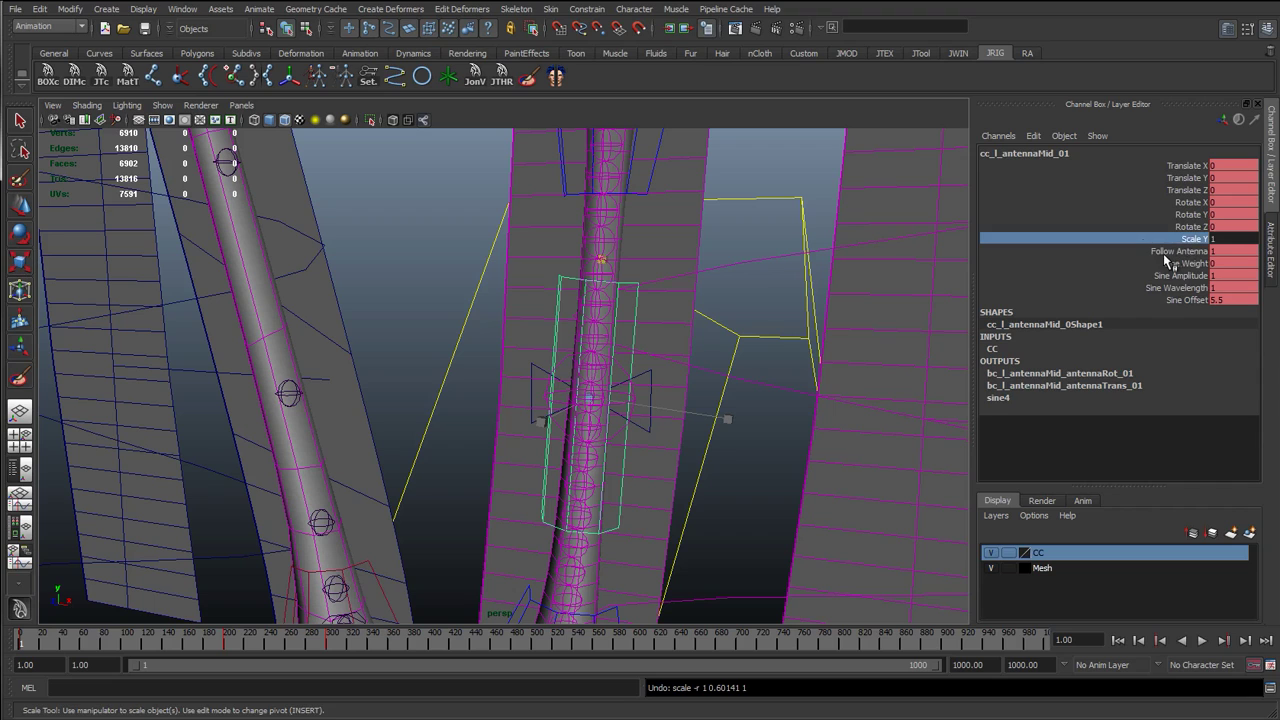
pyautogui.click(1034, 136)
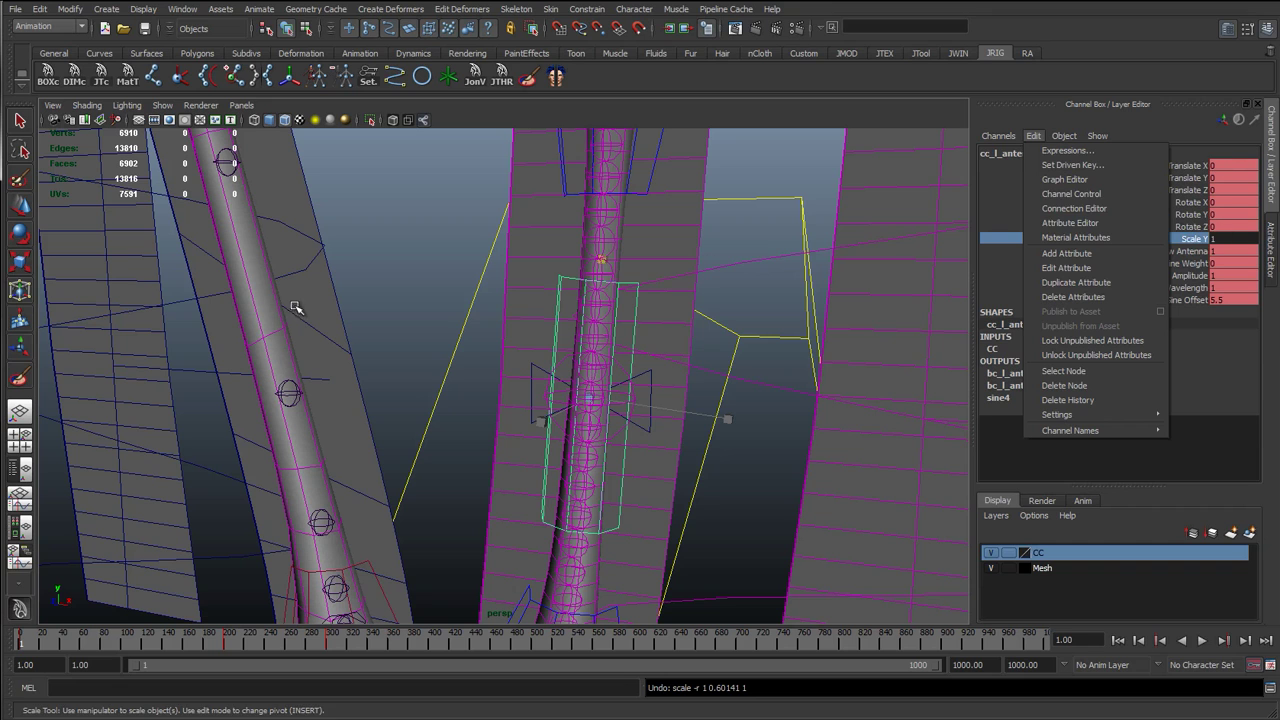
pyautogui.click(444, 256)
# Step: Make Scale Y keyable on the right antenna's middle control cc_r_antennaMid_01 using Channel Control
pyautogui.scroll(-4, 448, 242)
pyautogui.moveTo(450, 240)
pyautogui.keyDown('alt'); pyautogui.mouseDown(button='middle')
pyautogui.moveTo(583, 453)
pyautogui.moveTo(682, 660)
pyautogui.mouseUp(button='middle'); pyautogui.keyUp('alt')
pyautogui.keyDown('alt'); pyautogui.moveTo(477, 277); pyautogui.dragTo(502, 510, button='middle'); pyautogui.keyUp('alt')
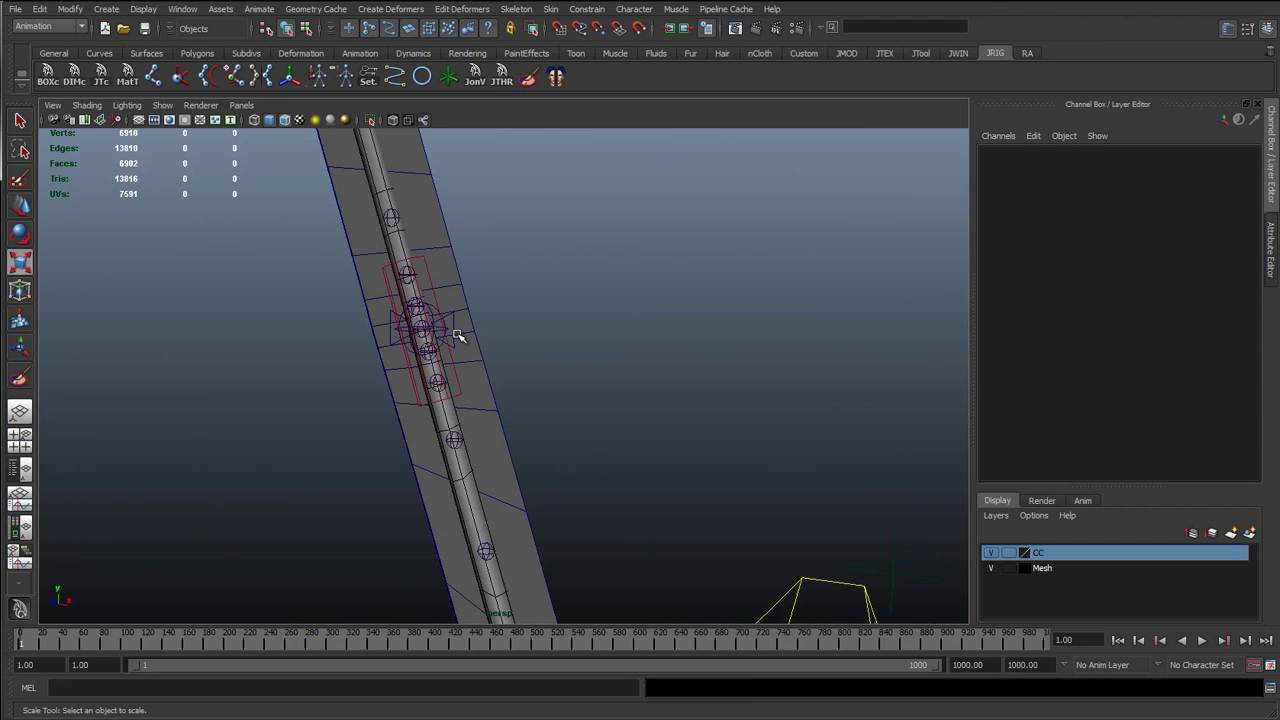
pyautogui.click(424, 268)
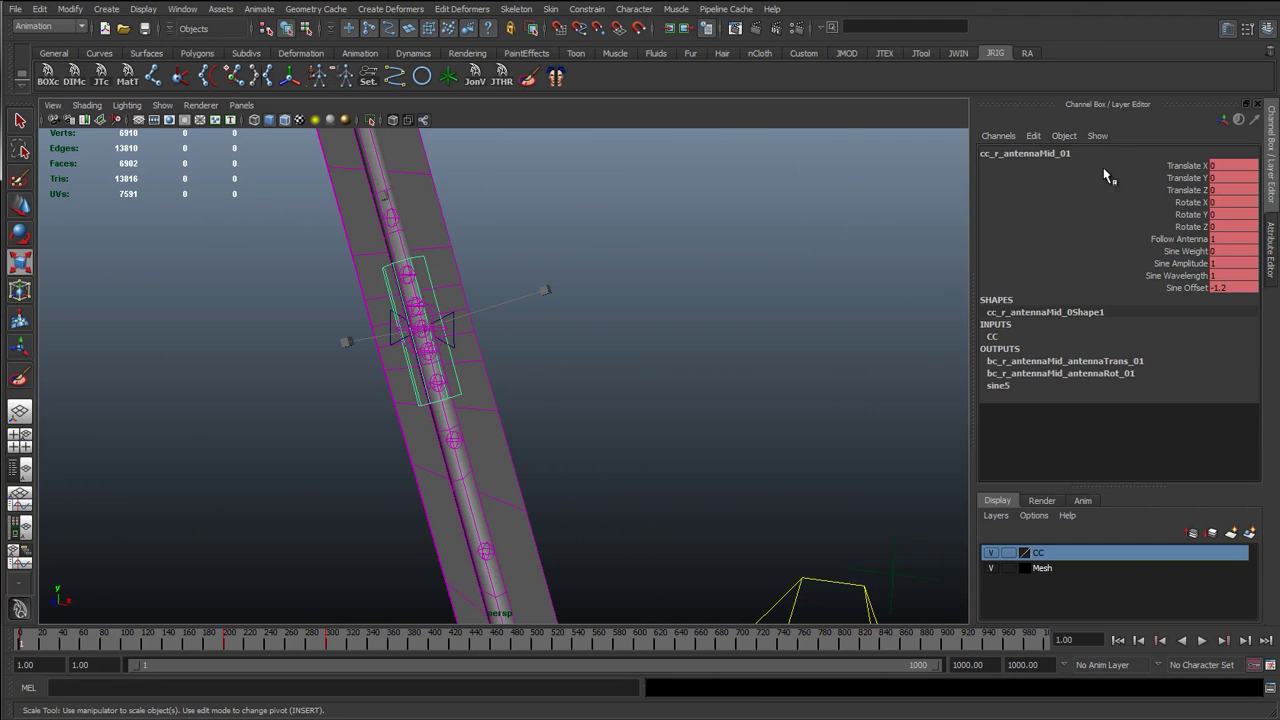
pyautogui.click(1036, 136)
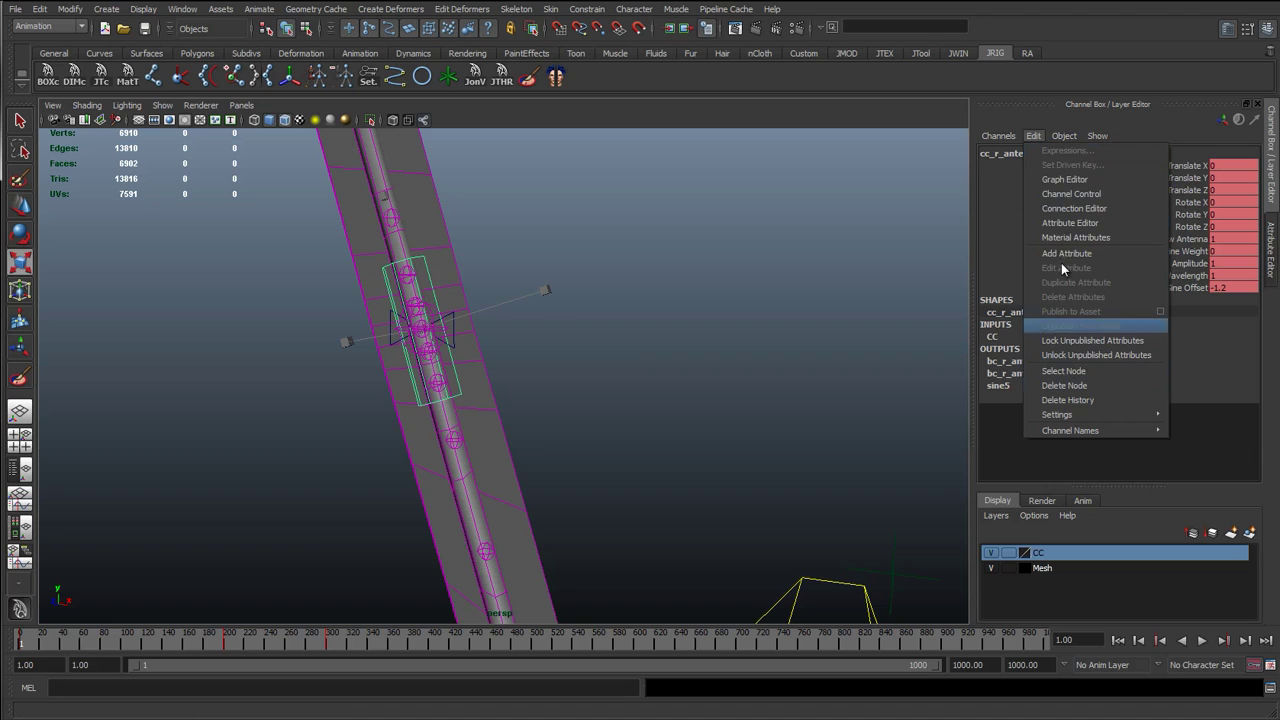
pyautogui.click(1071, 199)
pyautogui.scroll(-10, 716, 335)
pyautogui.scroll(3, 716, 335)
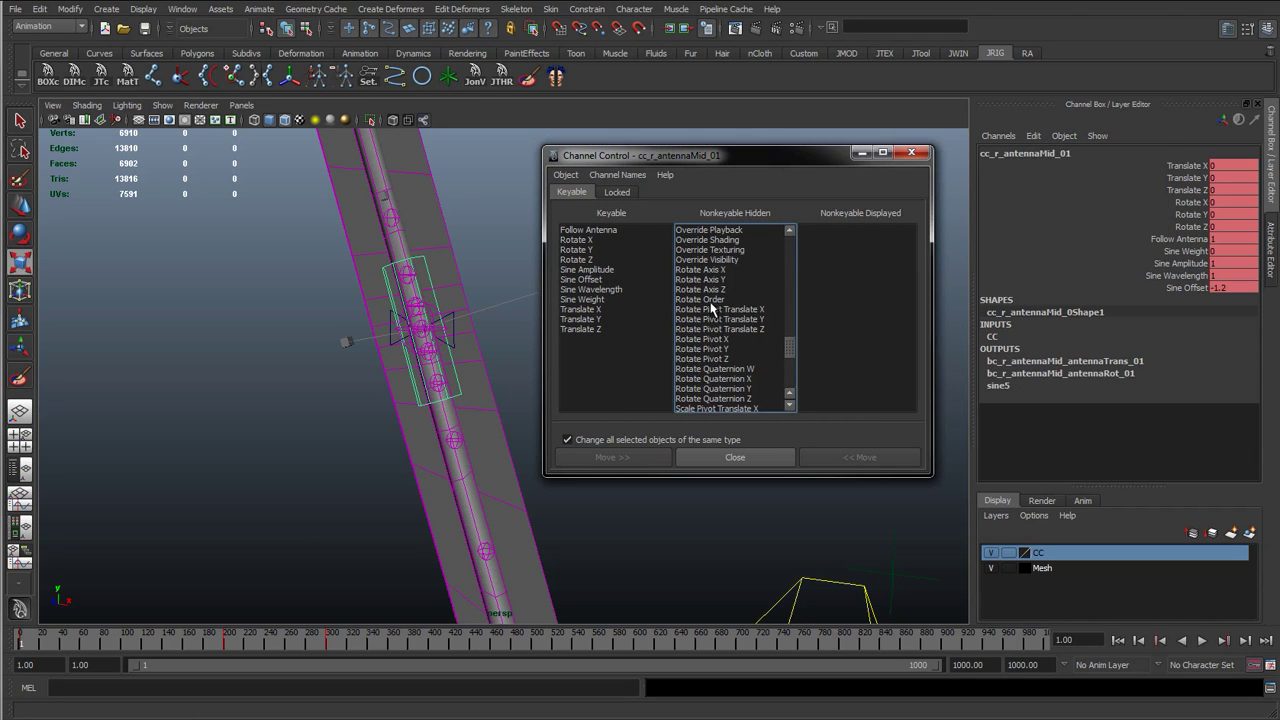
pyautogui.scroll(-4, 714, 320)
pyautogui.click(700, 348)
pyautogui.click(705, 358)
pyautogui.click(859, 457)
pyautogui.click(911, 152)
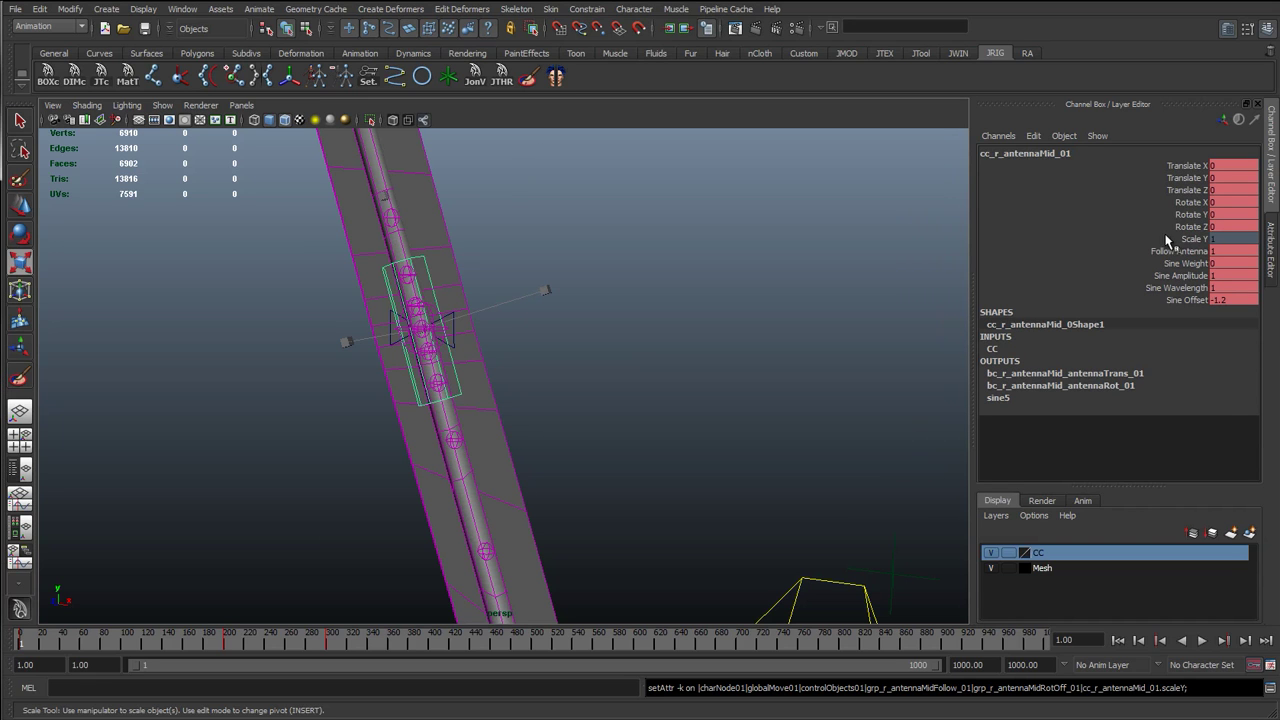
# Step: Unlock the Scale Y channel of cc_r_antennaMid_01
pyautogui.click(1180, 240)
pyautogui.rightClick(1180, 241)
pyautogui.click(1171, 548)
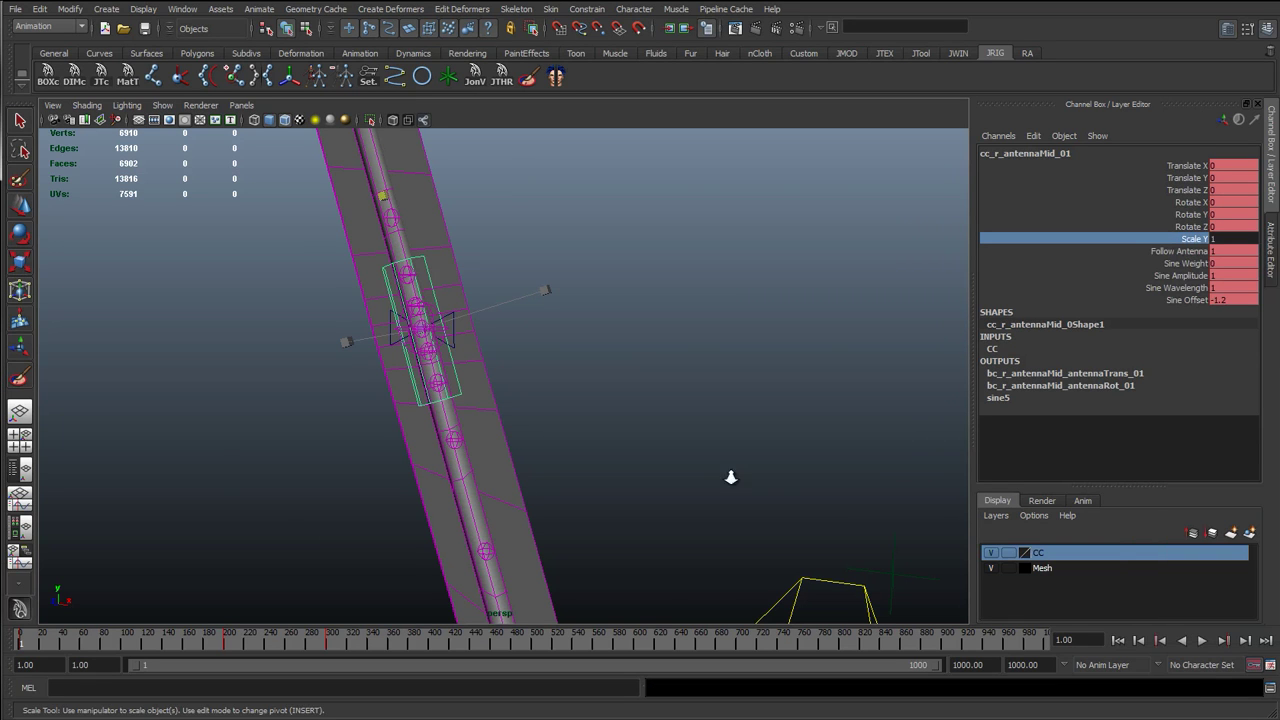
# Step: Select the control cc_l_antennaMid_01 first, adding its driver joint jtDrv_l_antennaMid_01 to the selection
pyautogui.scroll(-5, 739, 480)
pyautogui.keyDown('alt'); pyautogui.moveTo(666, 354); pyautogui.dragTo(630, 180, button='middle'); pyautogui.keyUp('alt')
pyautogui.scroll(-4, 597, 423)
pyautogui.scroll(5, 597, 423)
pyautogui.keyDown('alt'); pyautogui.moveTo(590, 320); pyautogui.dragTo(611, 424, button='middle'); pyautogui.keyUp('alt')
pyautogui.scroll(5, 611, 424)
pyautogui.keyDown('alt'); pyautogui.moveTo(569, 408); pyautogui.dragTo(569, 362); pyautogui.keyUp('alt')
pyautogui.click(525, 270)
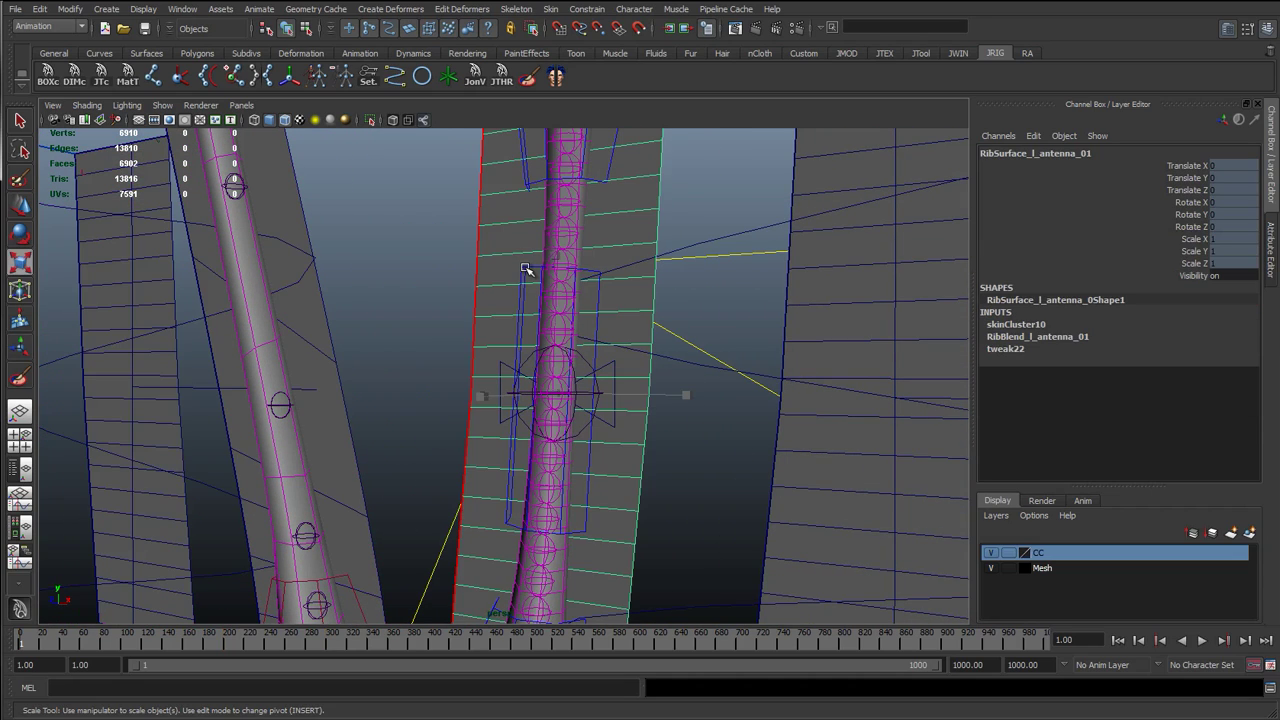
pyautogui.press('q')
pyautogui.click(523, 281)
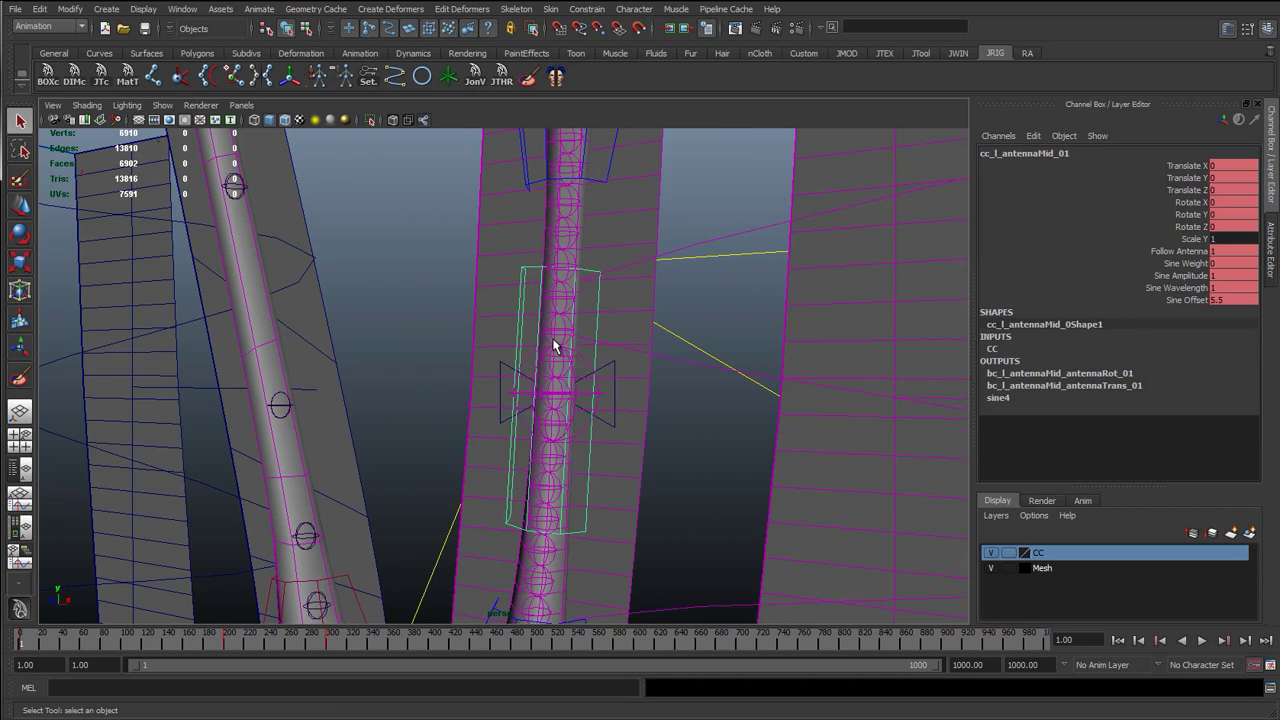
pyautogui.keyDown('alt'); pyautogui.moveTo(553, 345); pyautogui.dragTo(588, 380); pyautogui.keyUp('alt')
pyautogui.keyDown('alt'); pyautogui.moveTo(556, 421); pyautogui.dragTo(534, 417); pyautogui.keyUp('alt')
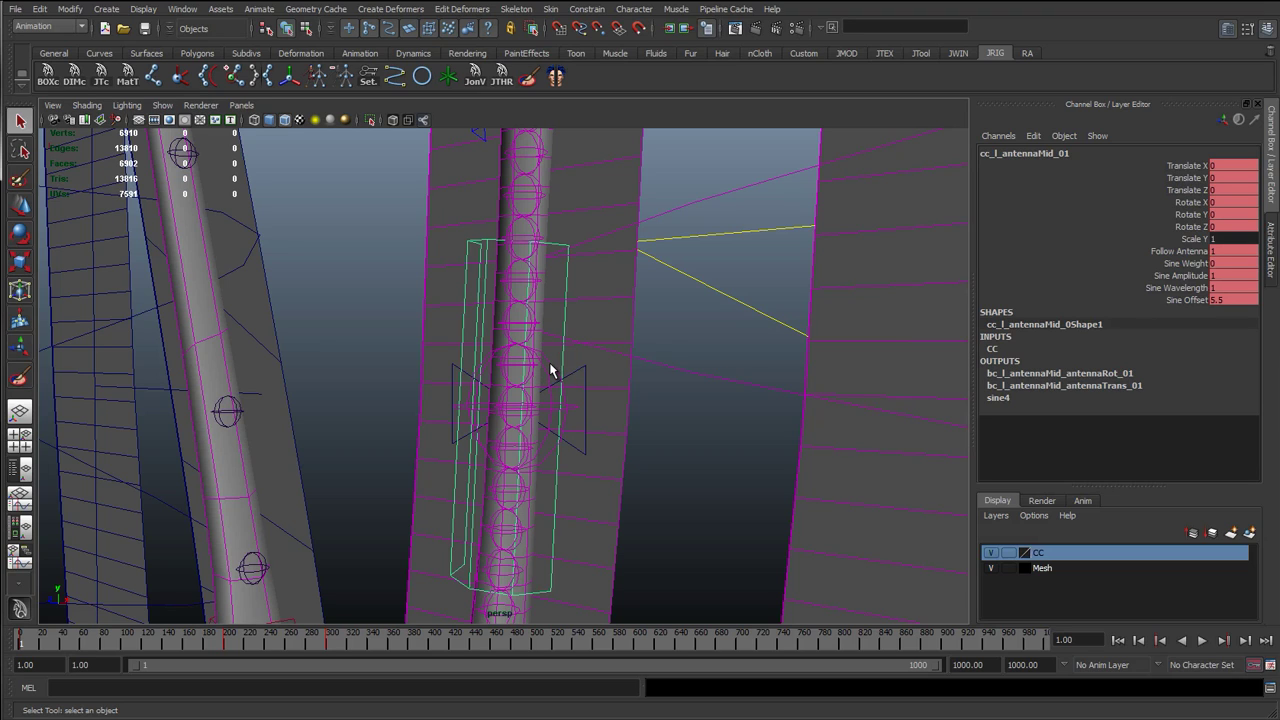
pyautogui.click(550, 370)
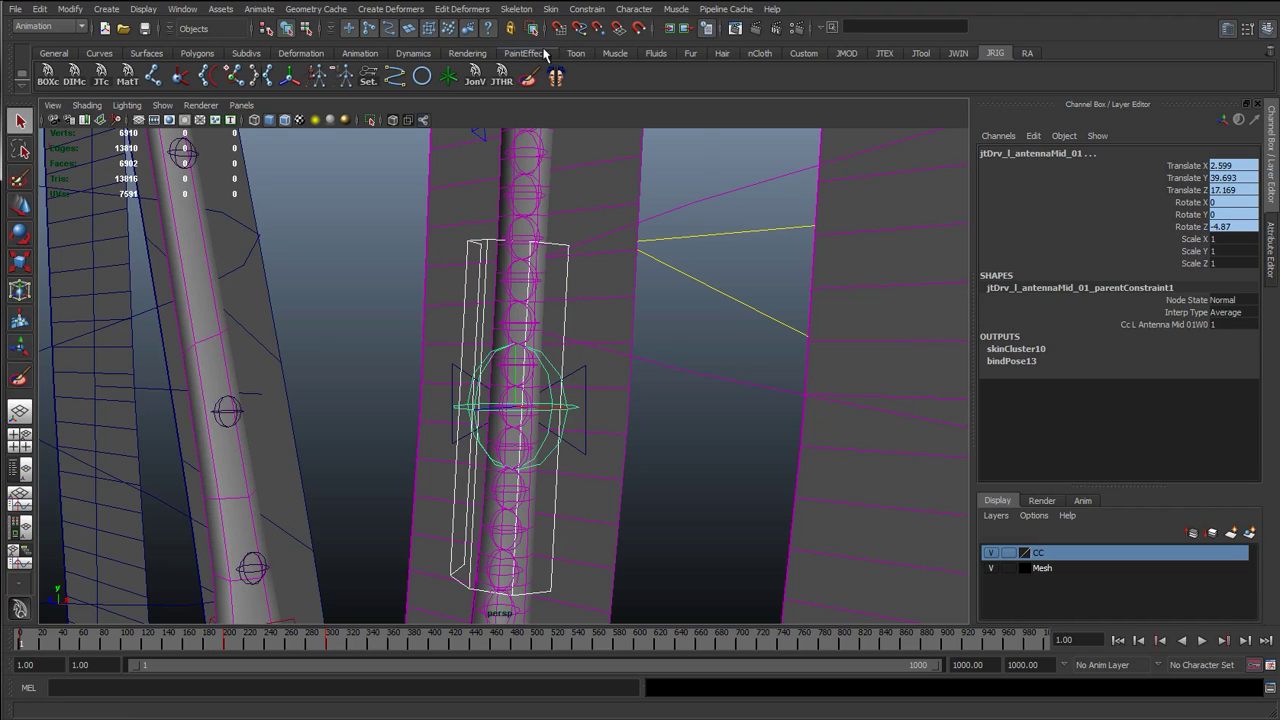
# Step: Scale-constrain jtDrv_l_antennaMid_01 to the middle control in Y only, with Maintain offset on and weight 1
pyautogui.click(587, 9)
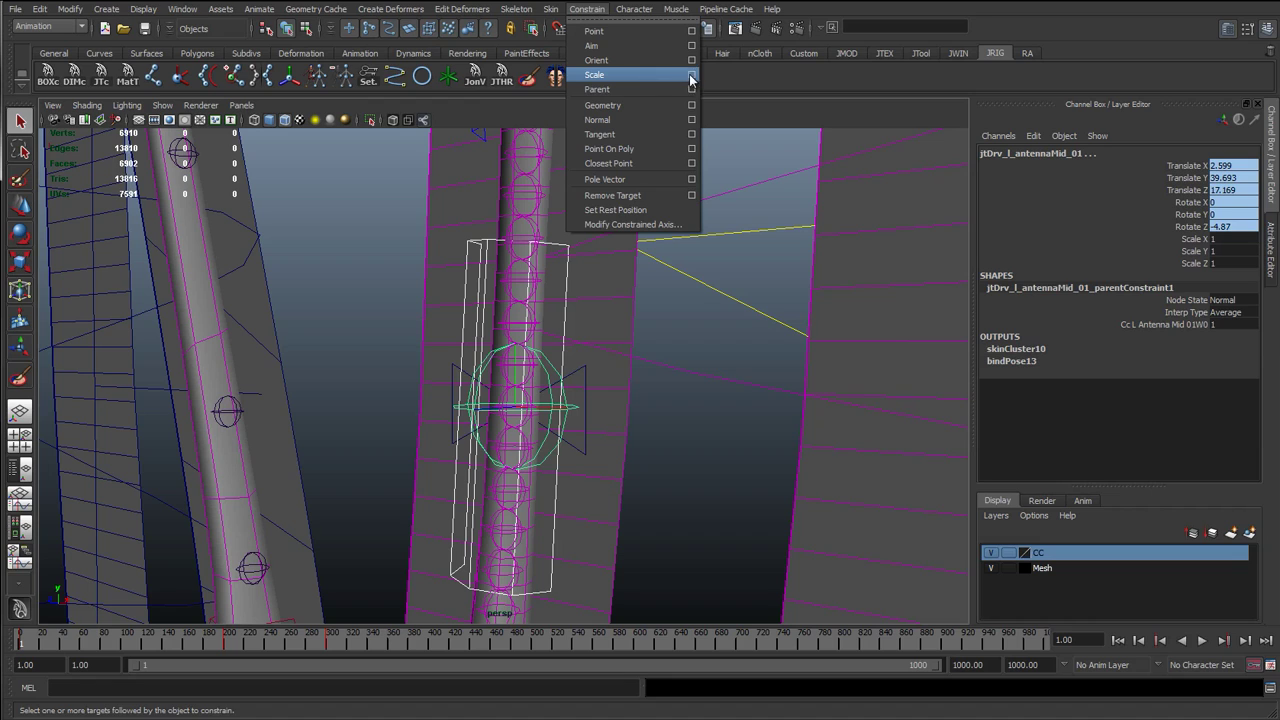
pyautogui.click(691, 76)
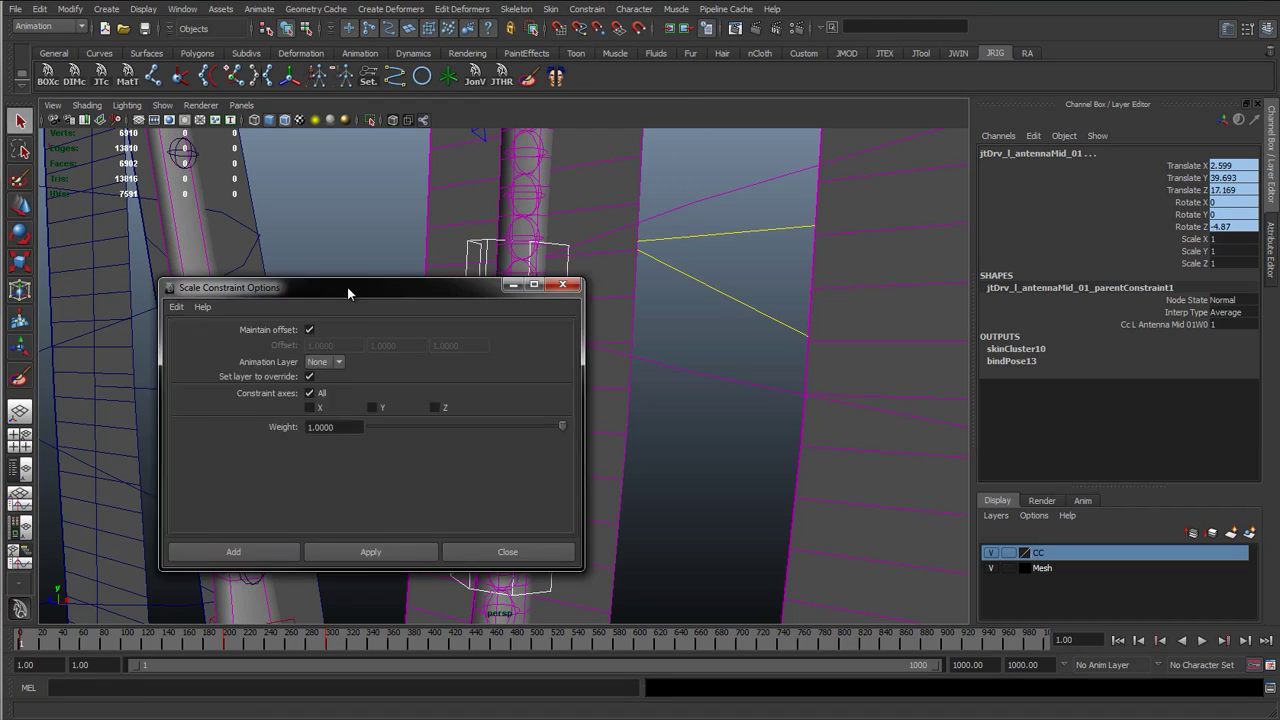
pyautogui.click(437, 551)
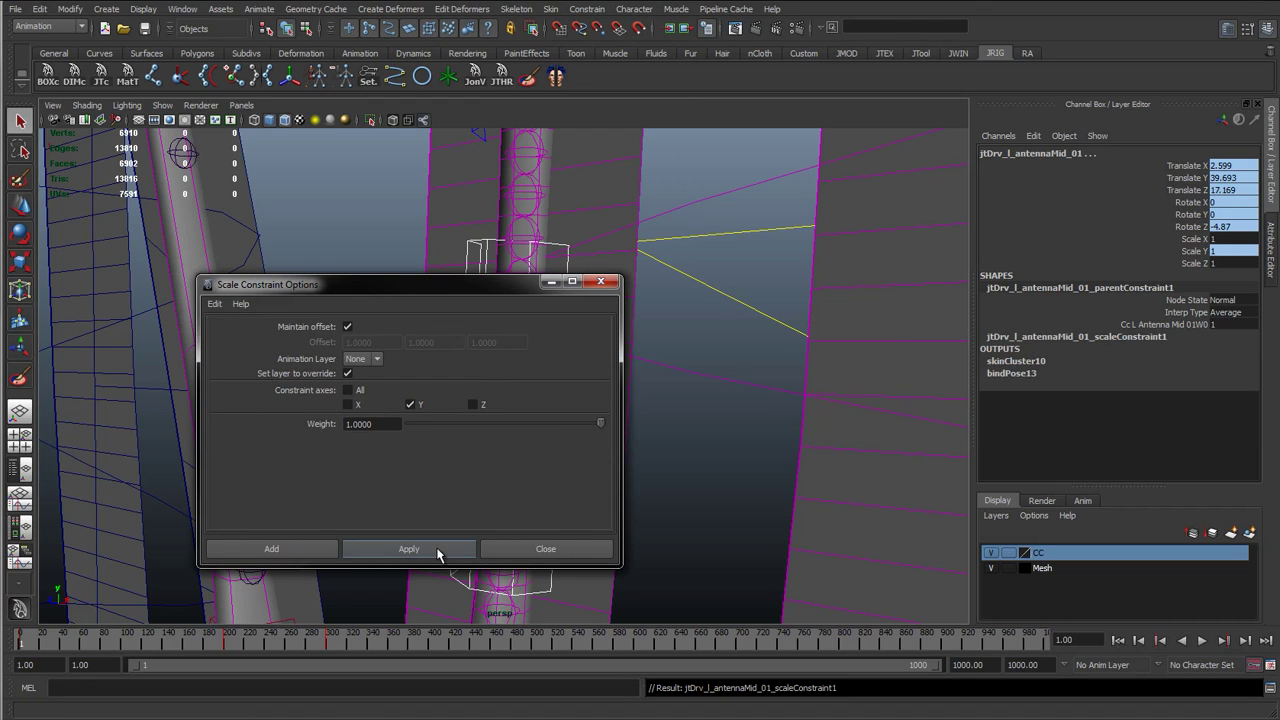
pyautogui.click(566, 553)
pyautogui.click(663, 450)
# Step: Raise cc_l_eye_01 in Y to about 10.478 and then much higher to stretch the left antenna
pyautogui.click(549, 250)
pyautogui.scroll(-5, 600, 280)
pyautogui.click(573, 180)
pyautogui.press('w')
pyautogui.scroll(-5, 566, 300)
pyautogui.moveTo(505, 201); pyautogui.dragTo(506, 60)
pyautogui.scroll(-4, 553, 267)
pyautogui.keyDown('alt'); pyautogui.moveTo(553, 267); pyautogui.dragTo(544, 418, button='middle'); pyautogui.keyUp('alt')
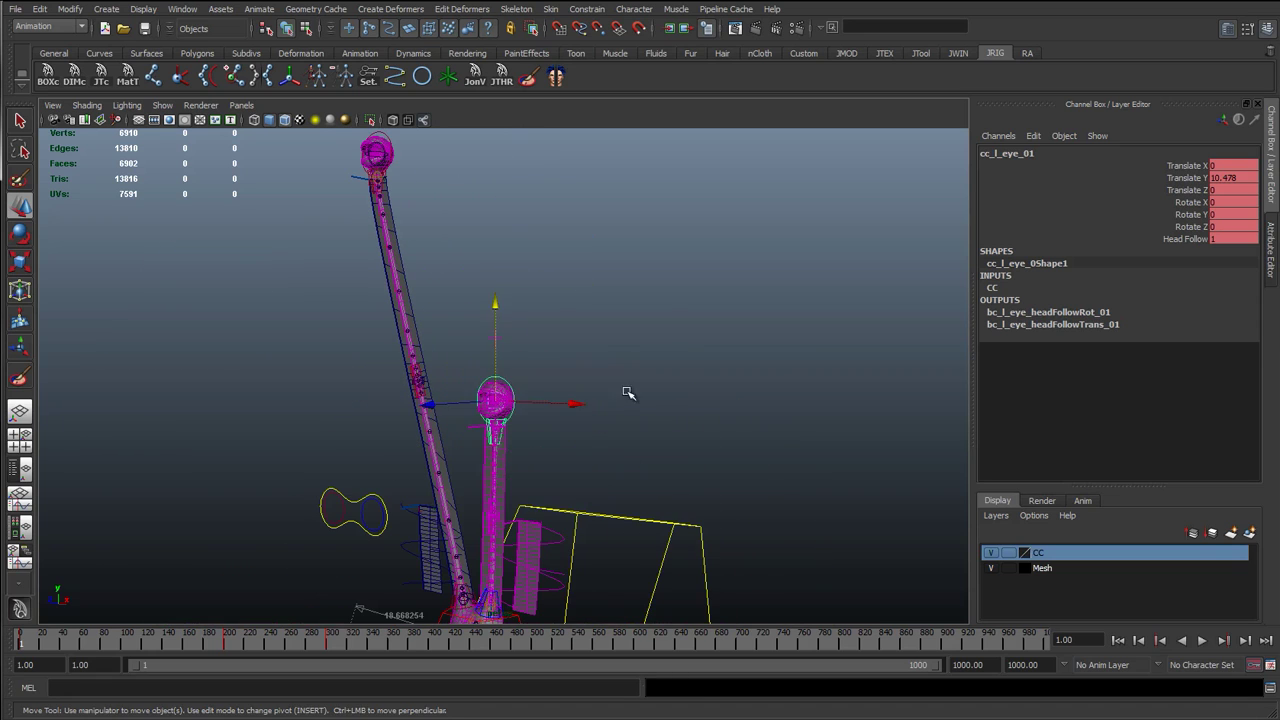
pyautogui.moveTo(495, 304); pyautogui.dragTo(493, 8)
# Step: Rotate the left antenna's middle control cc_l_antennaMid_01 about X to about -83.5 degrees
pyautogui.click(498, 352)
pyautogui.scroll(5, 498, 352)
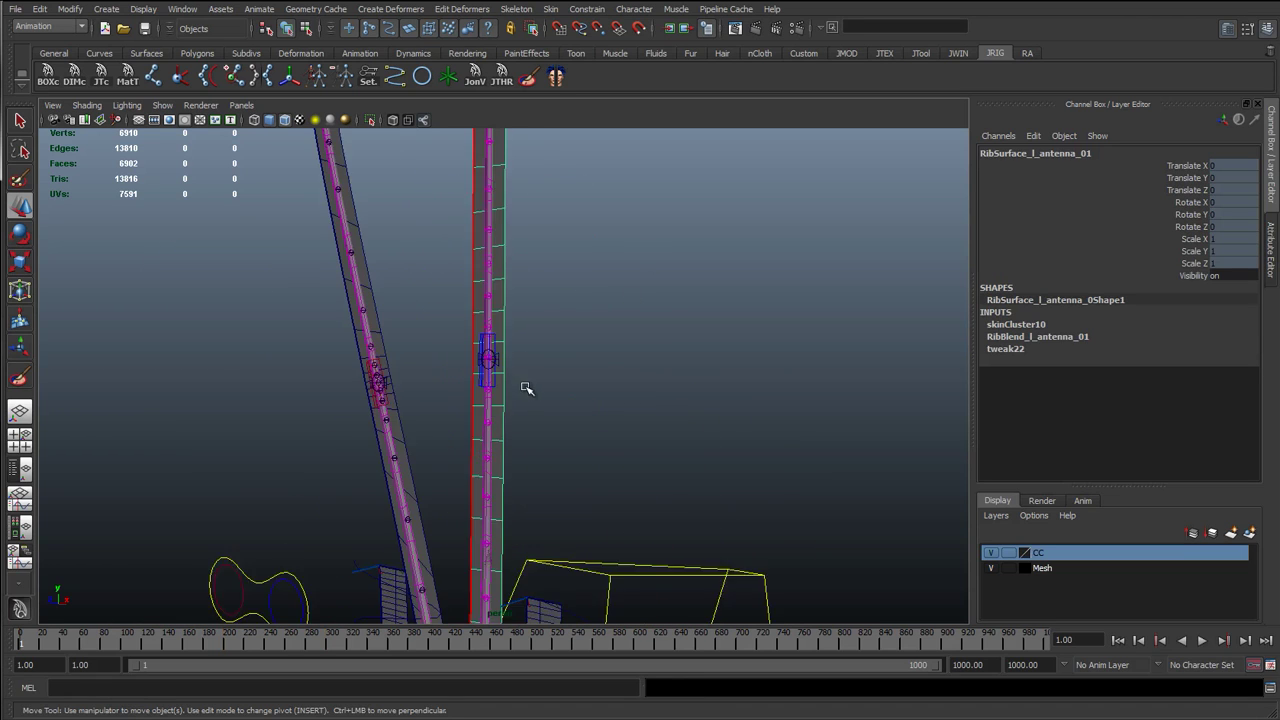
pyautogui.click(474, 252)
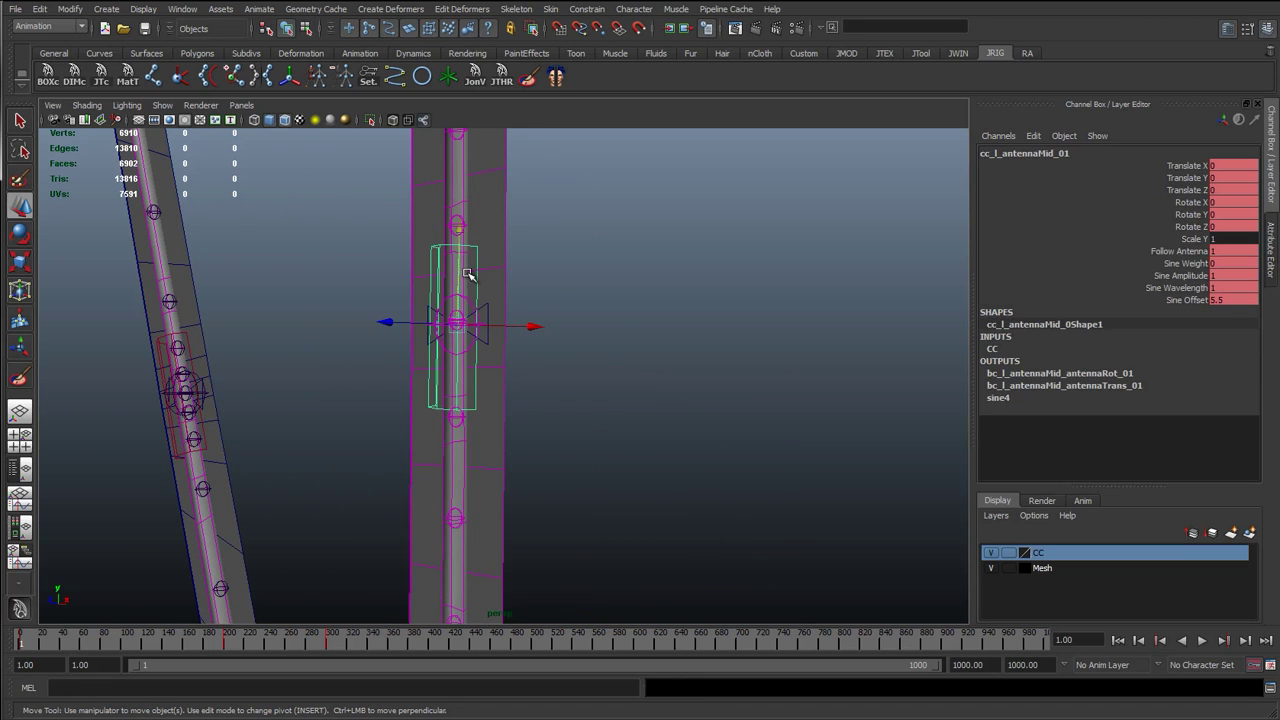
pyautogui.press('e')
pyautogui.keyDown('alt'); pyautogui.moveTo(600, 366); pyautogui.dragTo(365, 299); pyautogui.keyUp('alt')
pyautogui.moveTo(380, 229); pyautogui.dragTo(609, 266)
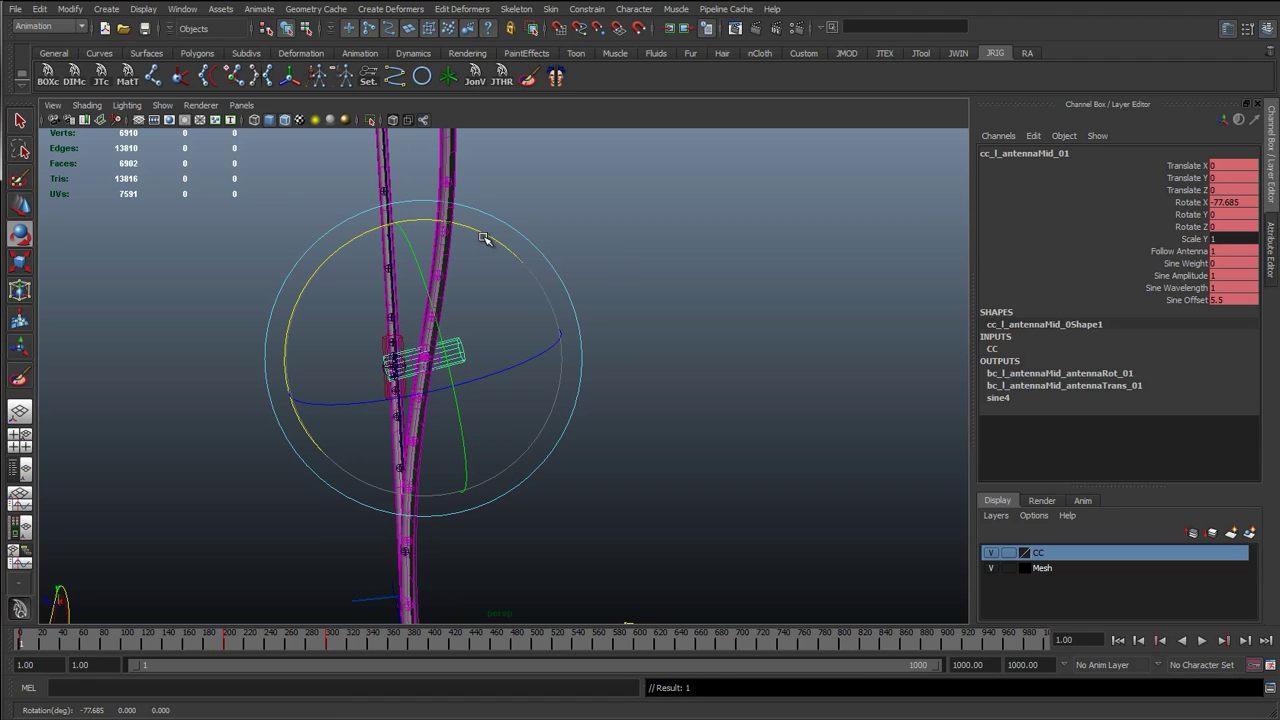
pyautogui.moveTo(485, 237); pyautogui.dragTo(500, 248)
# Step: Scale the rotated middle control in Y to about 16.784 to exaggerate the antenna's S-curve
pyautogui.press('r')
pyautogui.keyDown('alt'); pyautogui.moveTo(478, 295); pyautogui.dragTo(432, 358, button='right'); pyautogui.keyUp('alt')
pyautogui.moveTo(586, 347); pyautogui.dragTo(792, 318)
pyautogui.moveTo(1035, 291); pyautogui.dragTo(1260, 340)
# Step: Examine the S-curve and try scaling the middle control down in Y to about 3.504 and 4.413
pyautogui.keyDown('alt'); pyautogui.moveTo(680, 365); pyautogui.dragTo(583, 415, button='right'); pyautogui.keyUp('alt')
pyautogui.moveTo(543, 429); pyautogui.dragTo(506, 391)
pyautogui.click(490, 394)
pyautogui.click(607, 339)
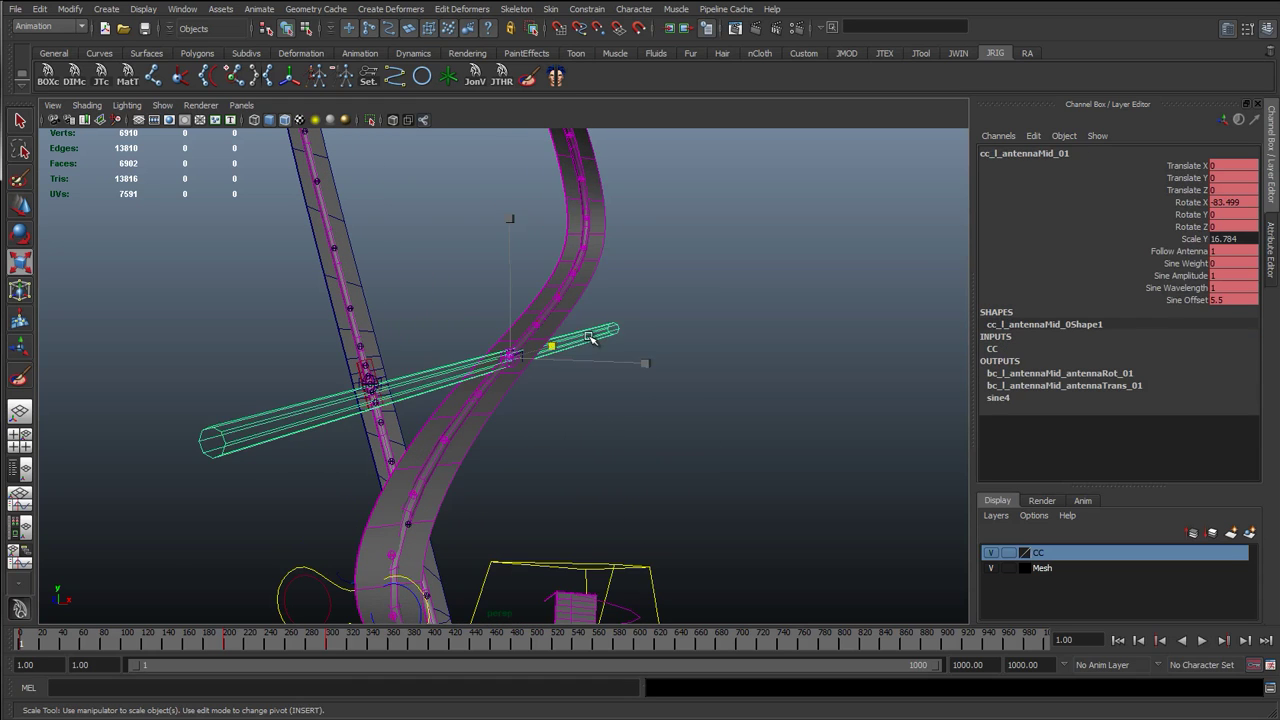
pyautogui.keyDown('alt'); pyautogui.moveTo(607, 339); pyautogui.dragTo(514, 364); pyautogui.keyUp('alt')
pyautogui.hotkey('ctrl', 'z')
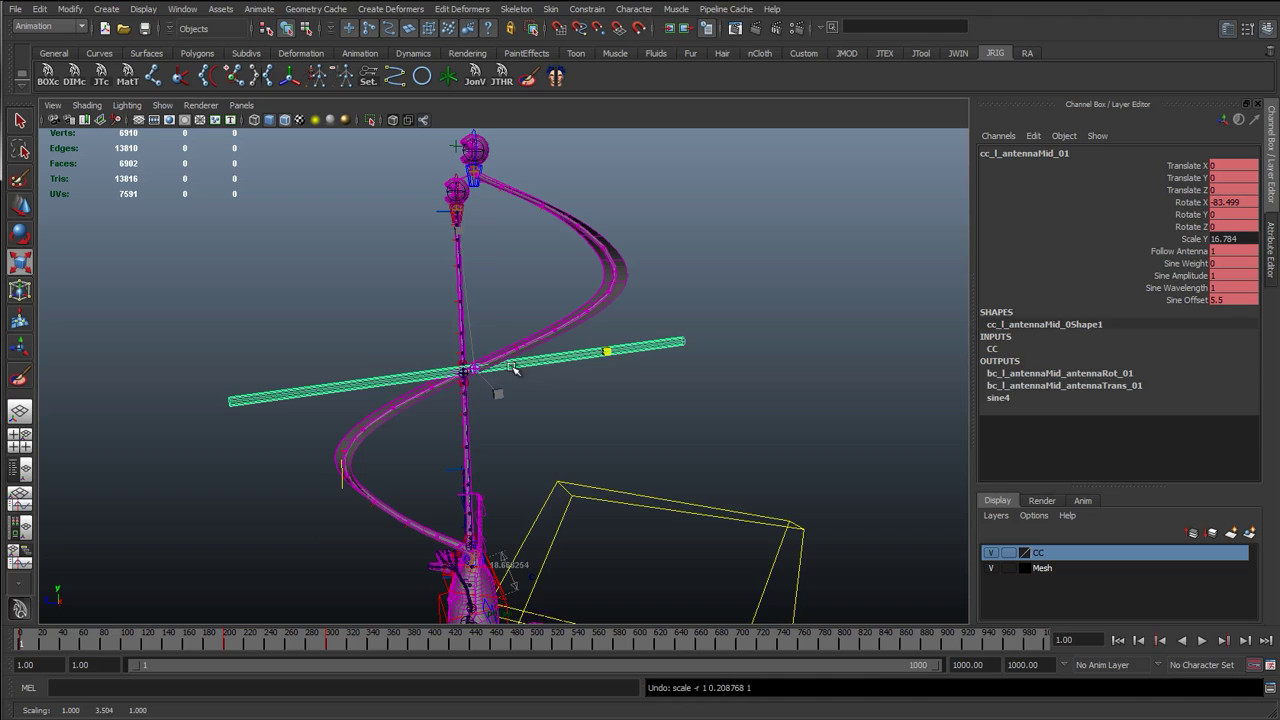
pyautogui.moveTo(607, 352); pyautogui.dragTo(528, 368)
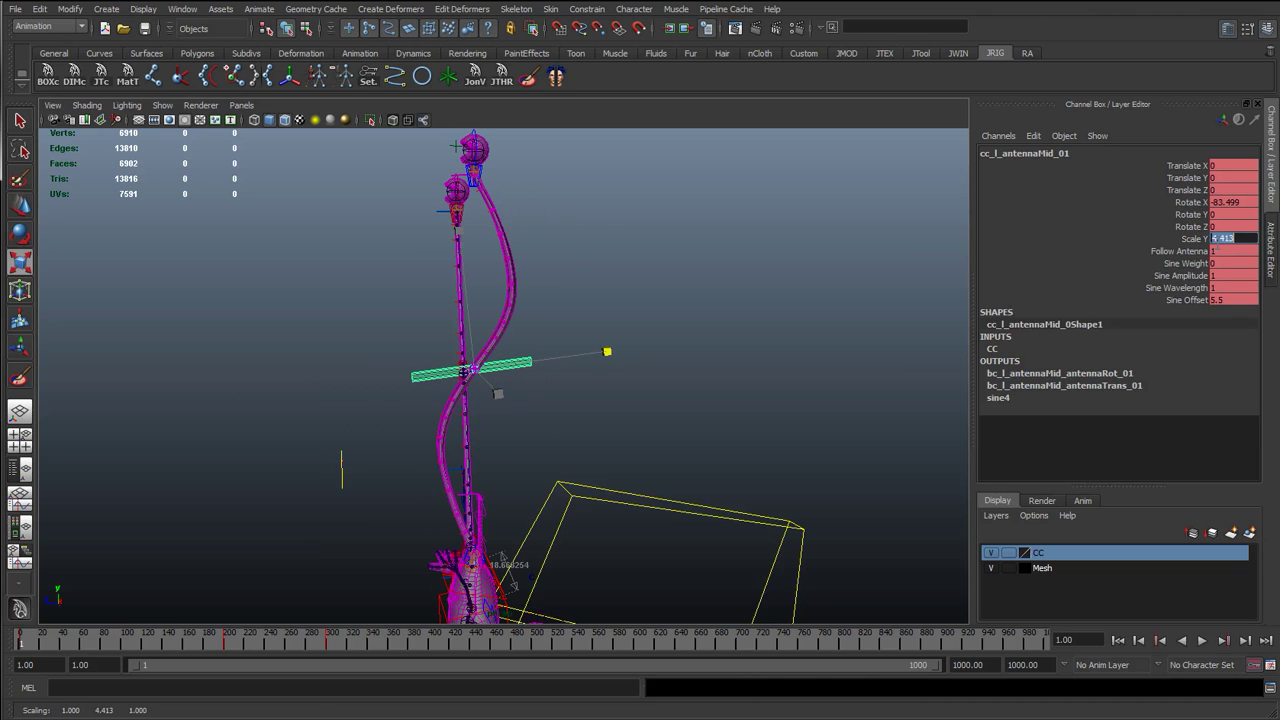
# Step: Try Scale Y 0 on cc_l_antennaMid_01, and reset its Scale Y to 1 and Rotate X to 0
pyautogui.write('0')
pyautogui.press('Return')
pyautogui.keyDown('alt'); pyautogui.moveTo(547, 306); pyautogui.dragTo(605, 314); pyautogui.keyUp('alt')
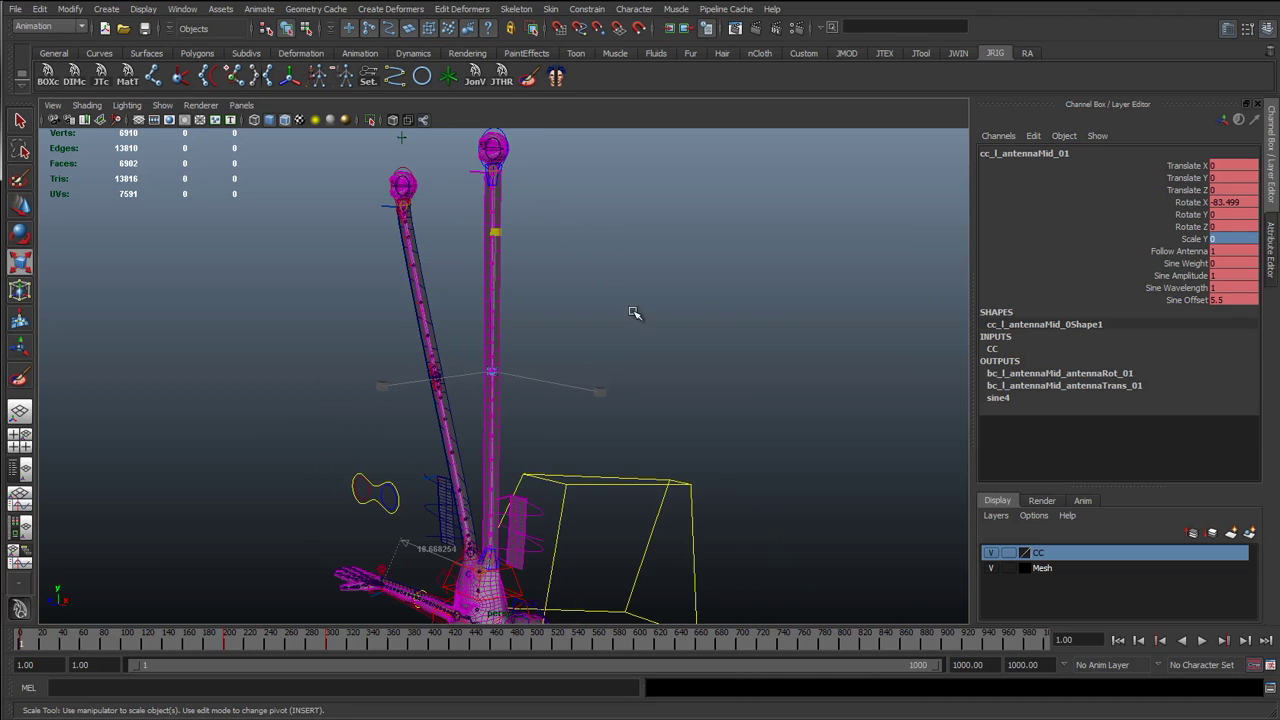
pyautogui.press('Return')
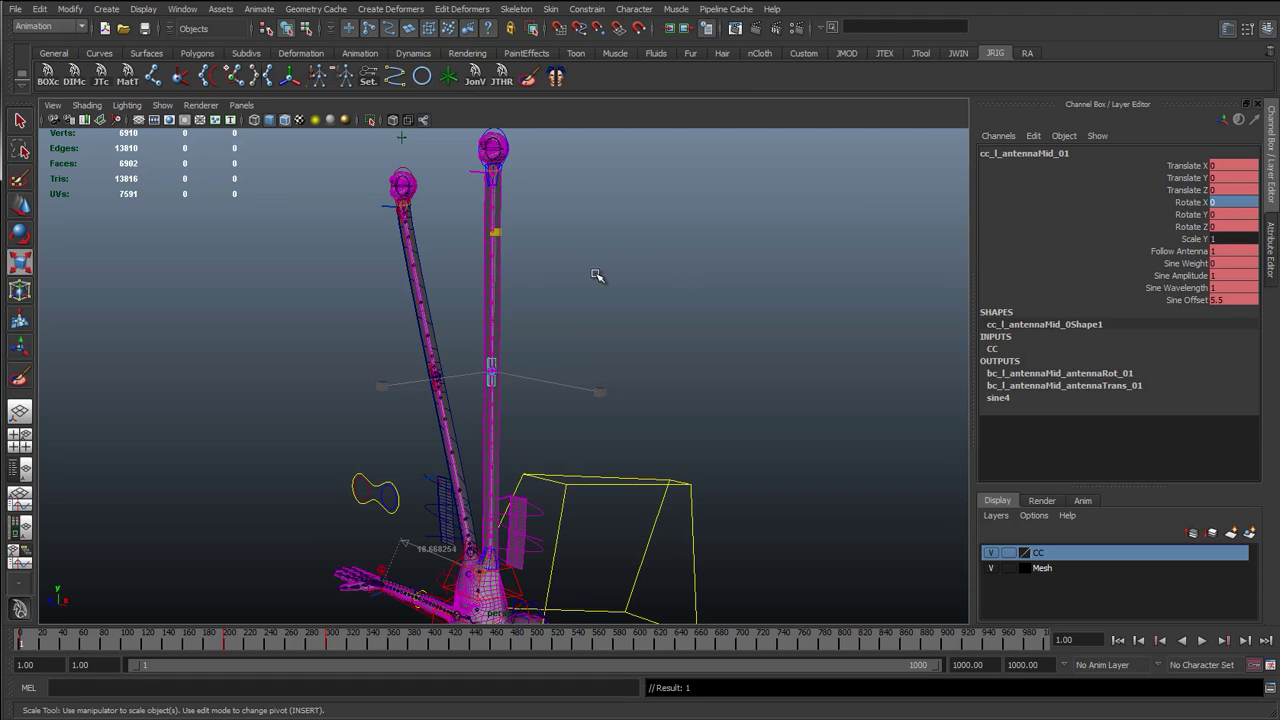
# Step: Select the left antenna's end control below the eye together with its start control cc_l_antennaStart_01
pyautogui.click(594, 277)
pyautogui.press('q')
pyautogui.scroll(5, 514, 220)
pyautogui.scroll(5, 555, 459)
pyautogui.click(530, 330)
pyautogui.click(533, 327)
pyautogui.click(543, 286)
pyautogui.scroll(-4, 600, 420)
pyautogui.keyDown('alt'); pyautogui.moveTo(640, 506); pyautogui.dragTo(537, 277, button='middle'); pyautogui.keyUp('alt')
pyautogui.keyDown('alt'); pyautogui.moveTo(729, 586); pyautogui.dragTo(749, 357, button='middle'); pyautogui.keyUp('alt')
pyautogui.scroll(6, 650, 330)
pyautogui.keyDown('alt'); pyautogui.moveTo(554, 301); pyautogui.dragTo(612, 461, button='middle'); pyautogui.keyUp('alt')
pyautogui.keyDown('shift'); pyautogui.click(524, 324); pyautogui.keyUp('shift')
# Step: Make Scale Y keyable on the selected left antenna start and end controls using Channel Control
pyautogui.click(1031, 136)
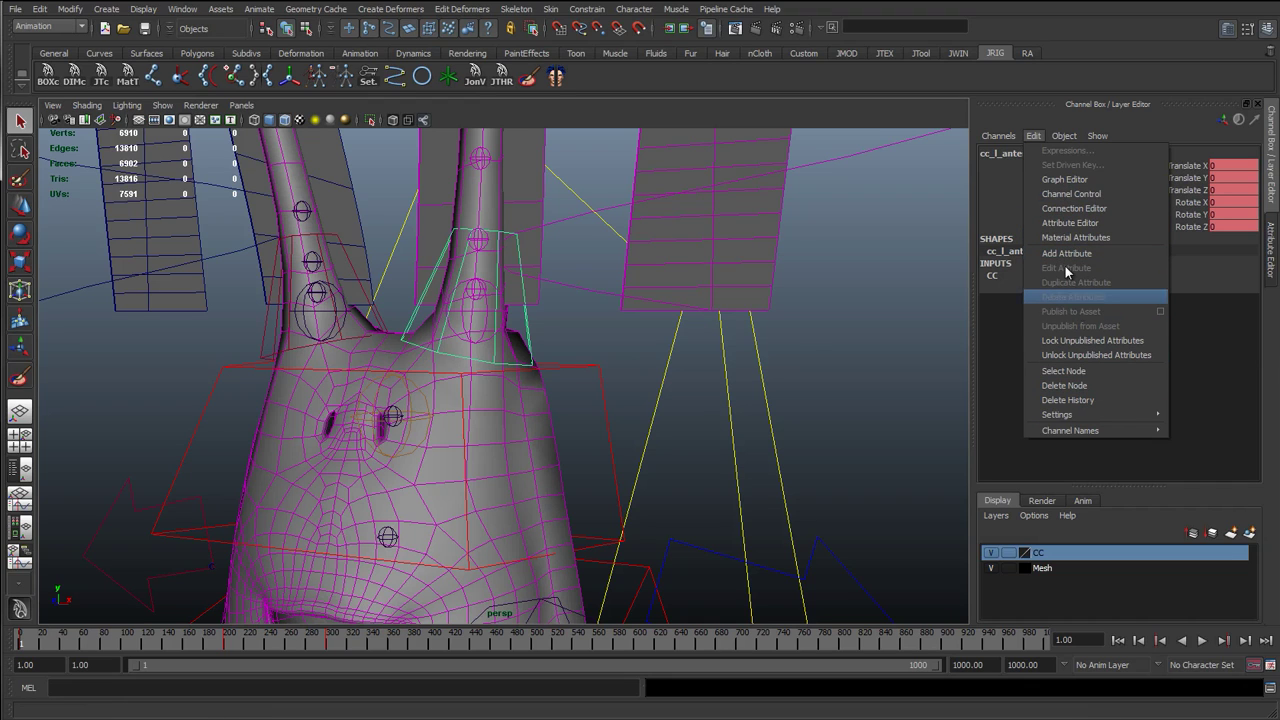
pyautogui.moveTo(996, 139)
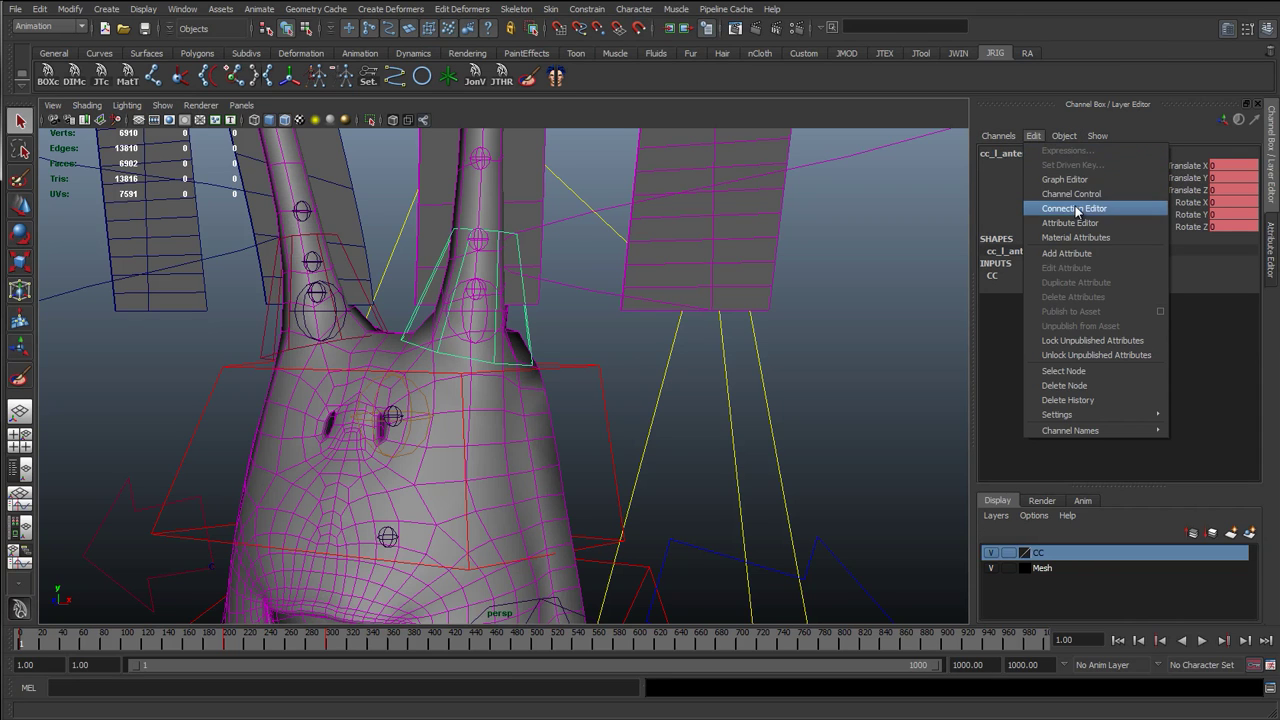
pyautogui.click(1071, 193)
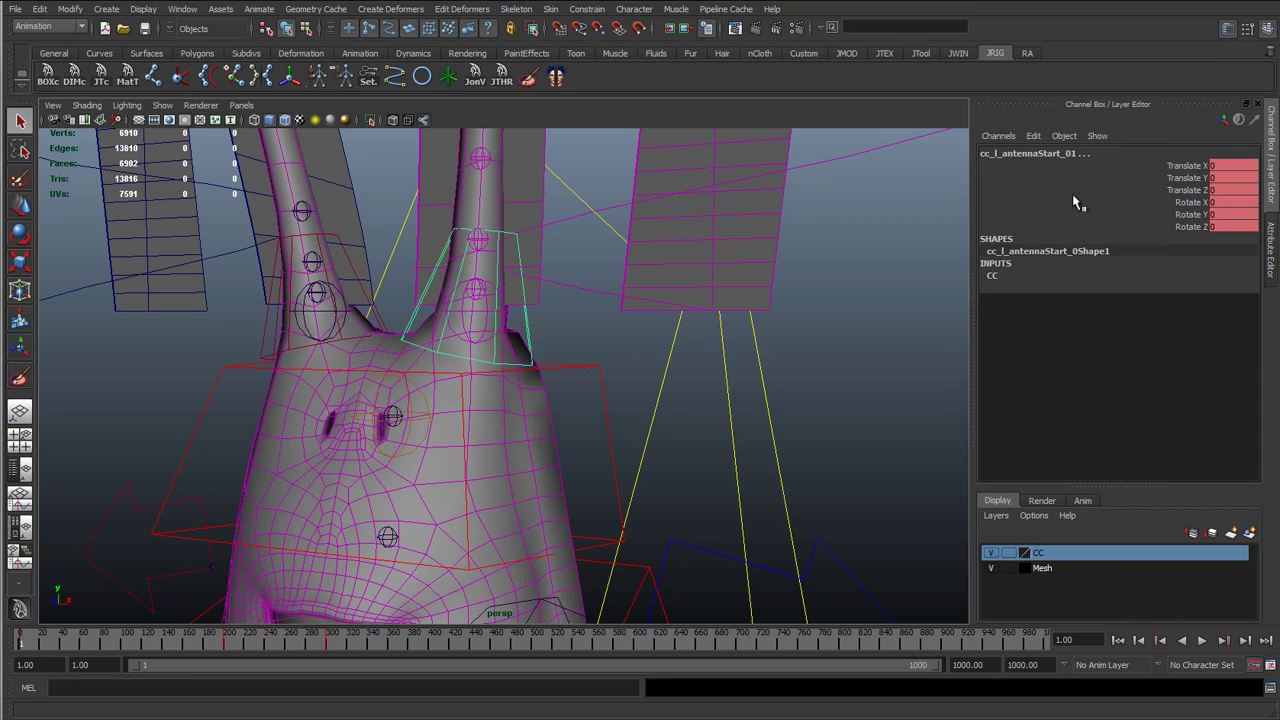
pyautogui.scroll(-15, 737, 300)
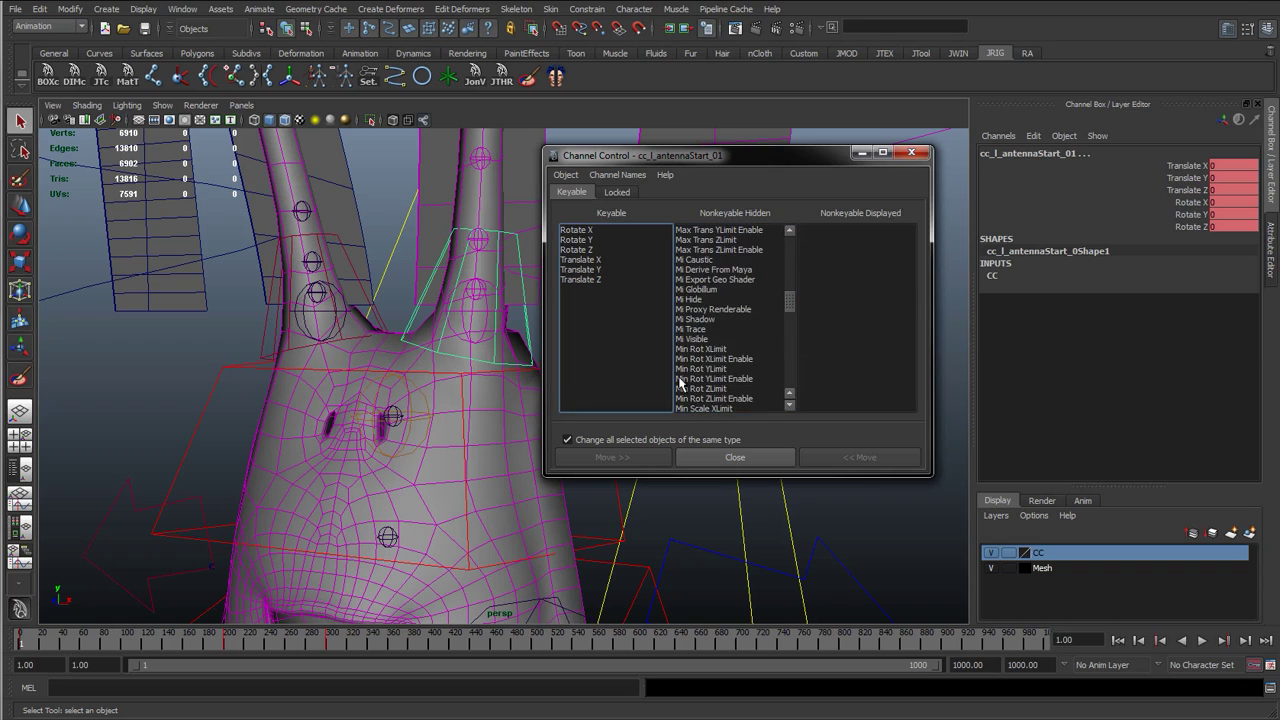
pyautogui.scroll(1, 718, 352)
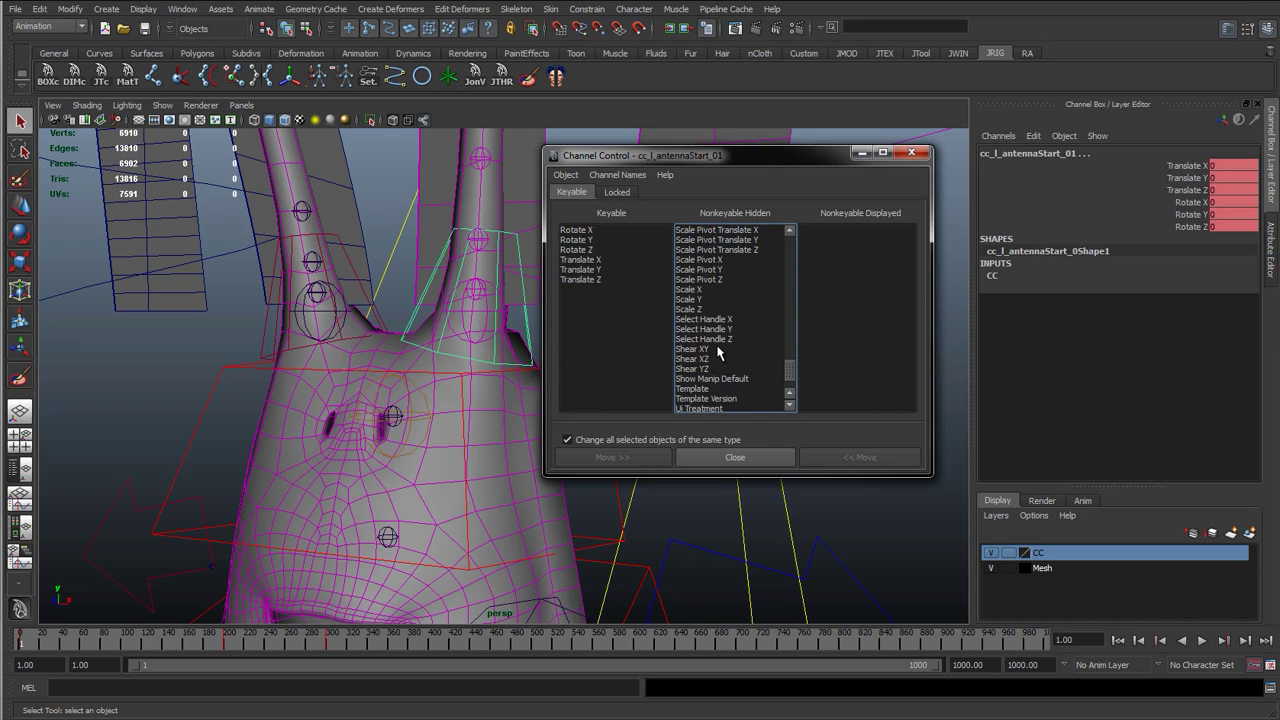
pyautogui.click(690, 299)
pyautogui.click(851, 458)
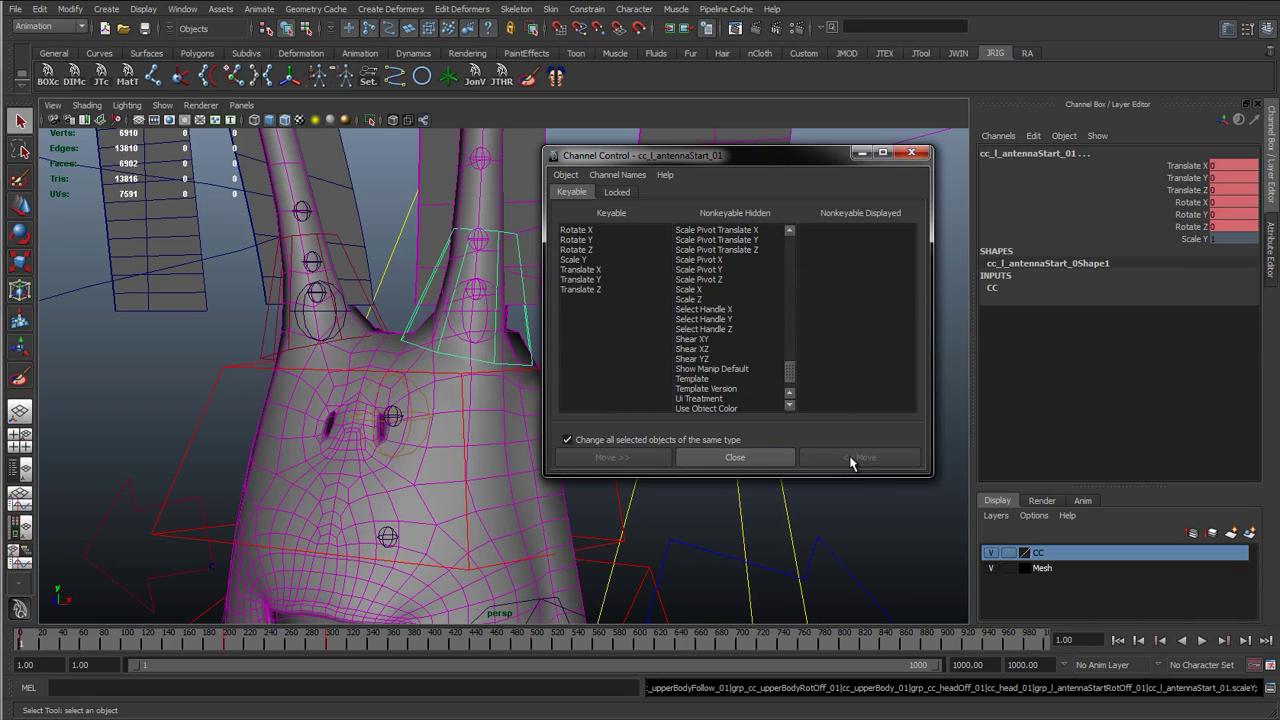
pyautogui.click(899, 156)
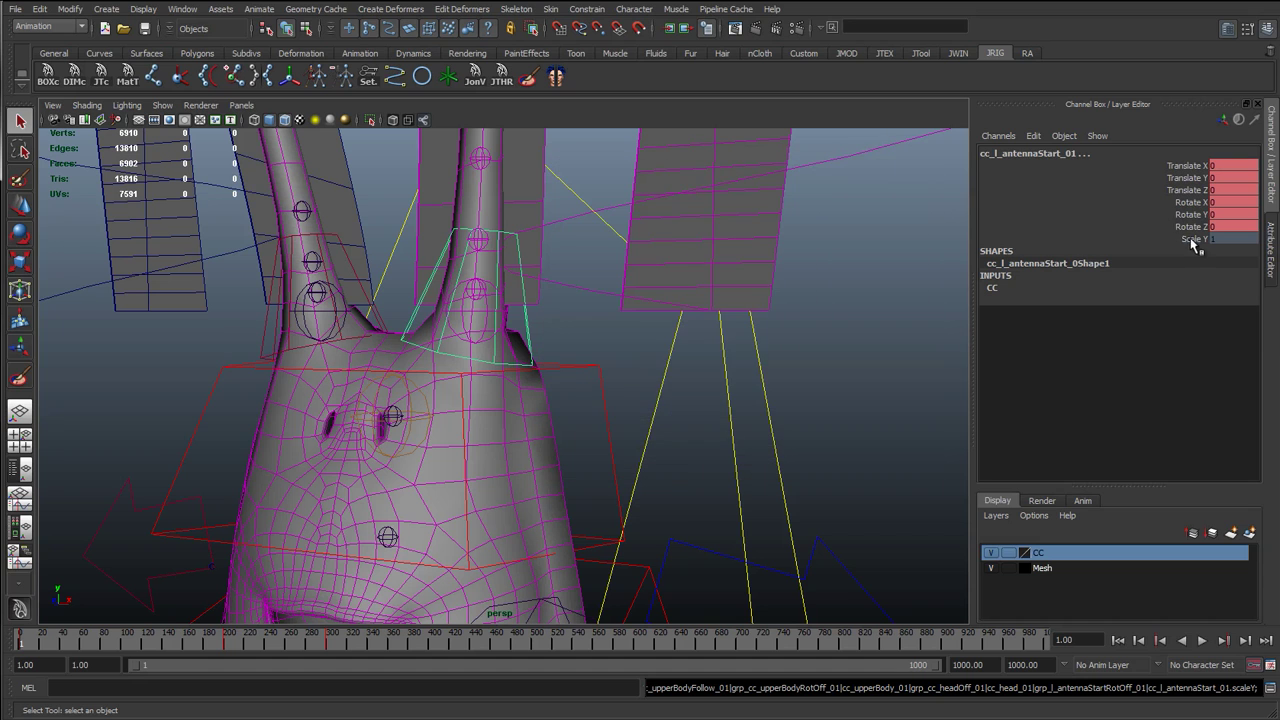
# Step: Unlock Scale Y on the selected left antenna controls and clear the selection
pyautogui.click(1192, 240)
pyautogui.rightClick(1192, 240)
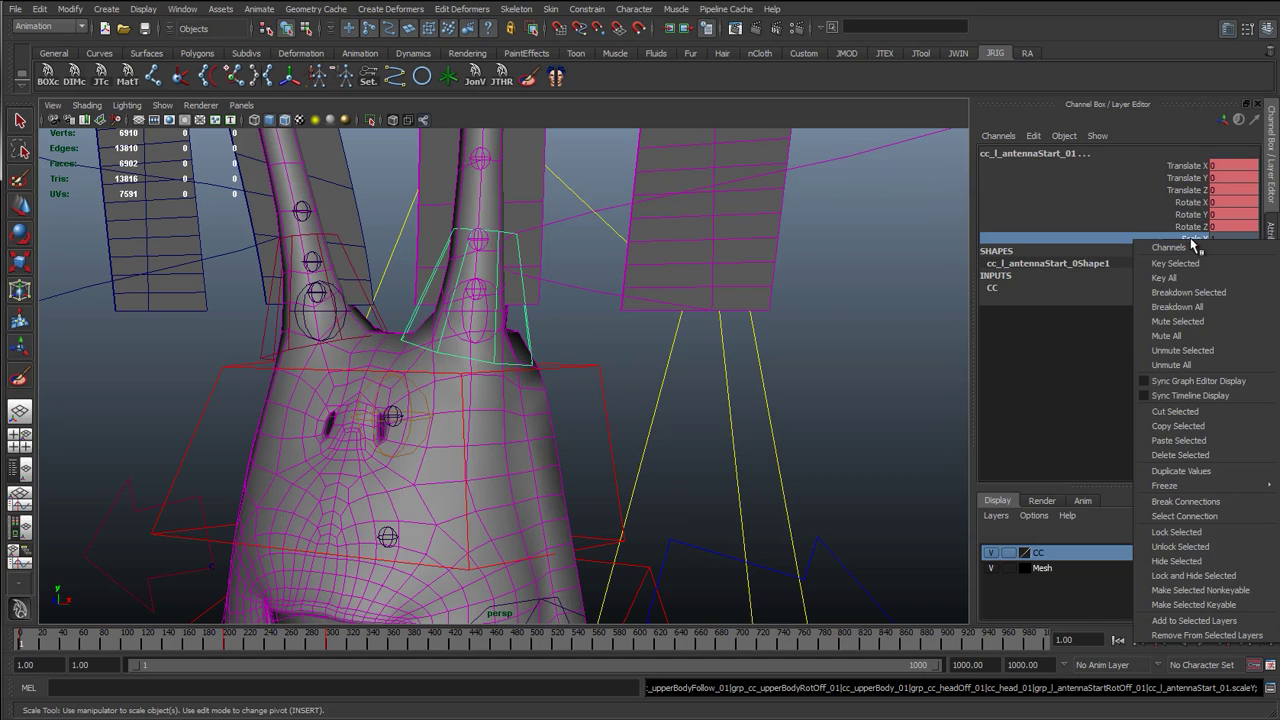
pyautogui.click(1186, 546)
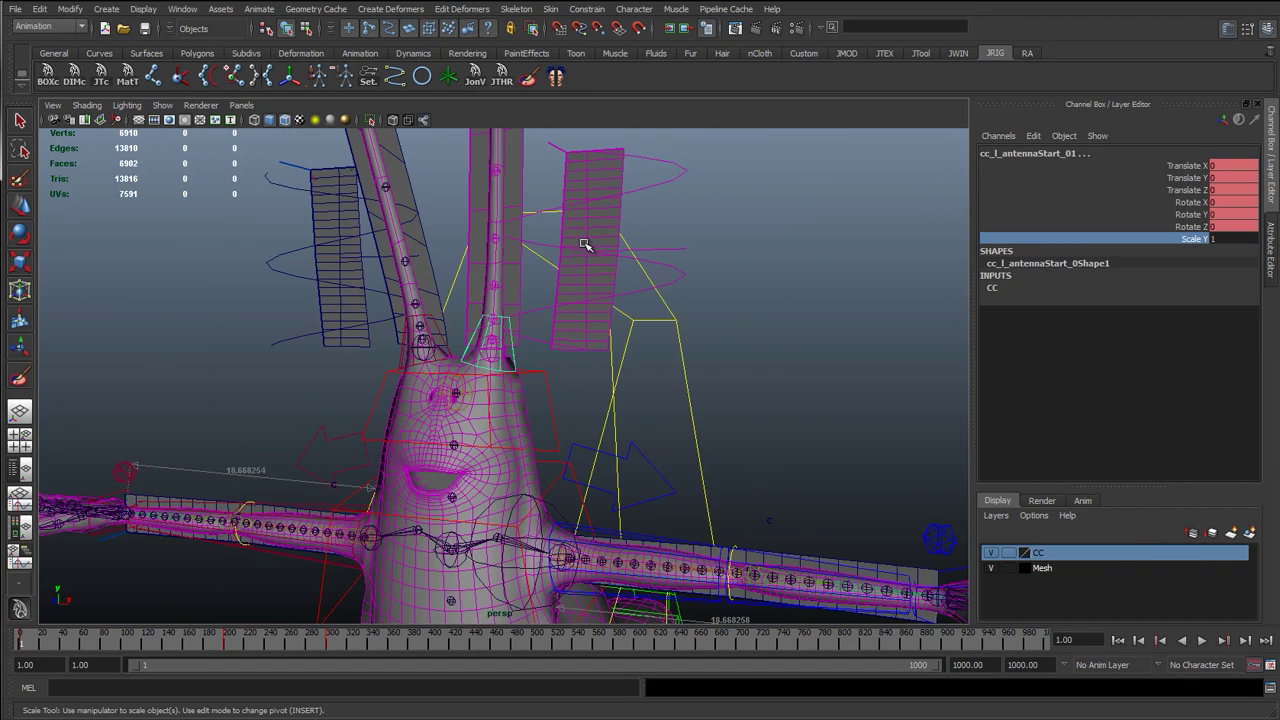
pyautogui.keyDown('alt'); pyautogui.moveTo(585, 245); pyautogui.dragTo(620, 485, button='middle'); pyautogui.keyUp('alt')
pyautogui.keyDown('alt'); pyautogui.moveTo(609, 170); pyautogui.dragTo(595, 440, button='middle'); pyautogui.keyUp('alt')
pyautogui.press('q')
pyautogui.click(644, 516)
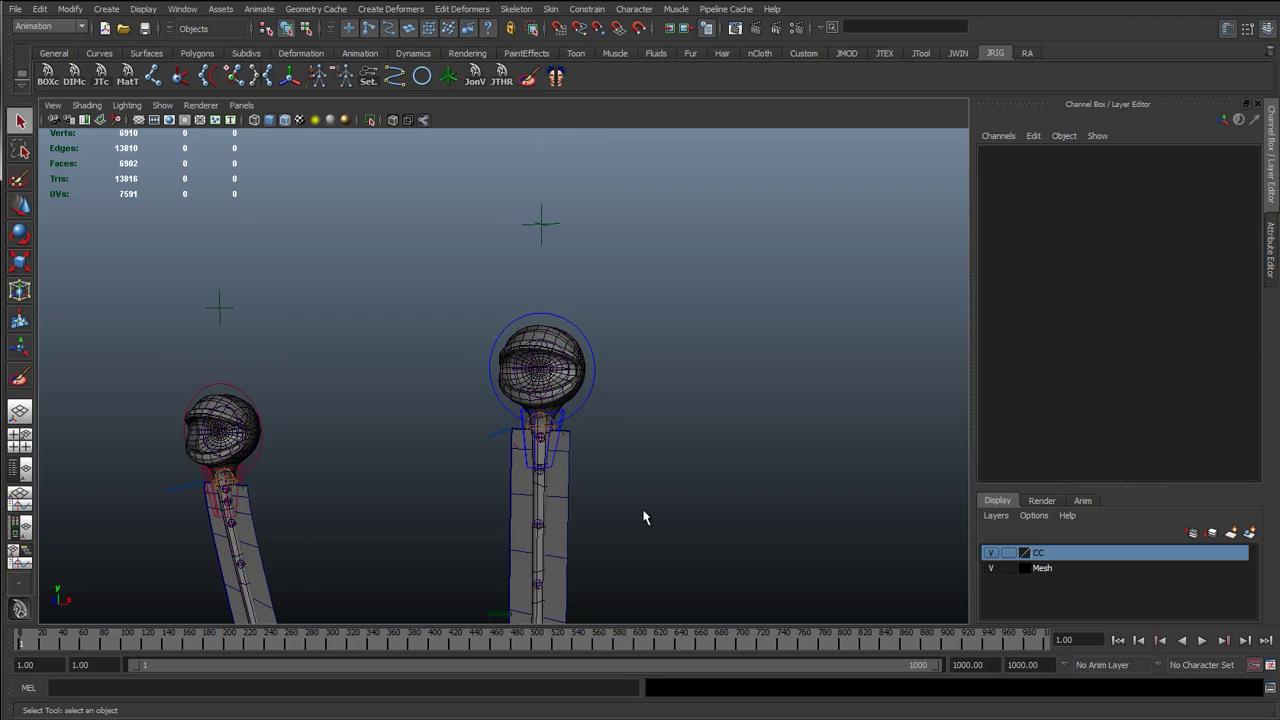
# Step: Scale-constrain jtDrv_l_antennaEnd_01 to cc_l_antennaEnd_01 on the Y axis only, with Maintain offset enabled
pyautogui.scroll(5, 630, 522)
pyautogui.click(670, 518)
pyautogui.keyDown('alt'); pyautogui.moveTo(670, 518); pyautogui.dragTo(603, 421, button='middle'); pyautogui.keyUp('alt')
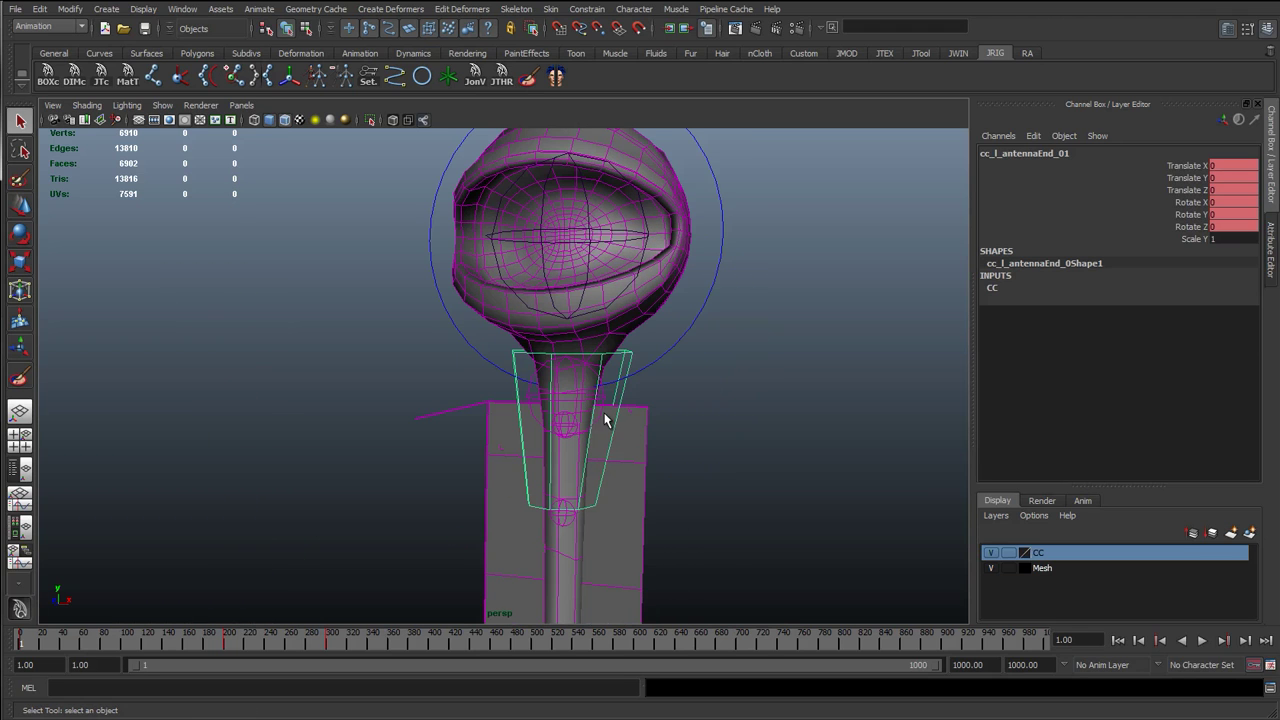
pyautogui.click(592, 372)
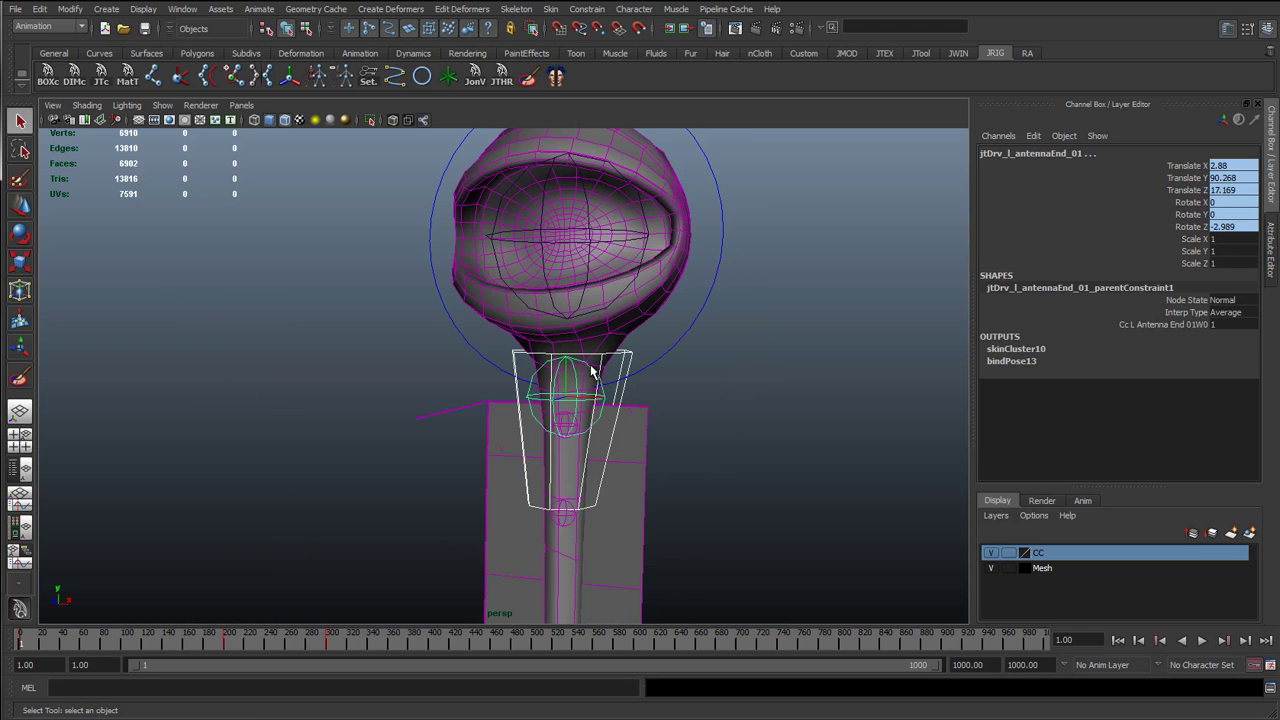
pyautogui.click(580, 9)
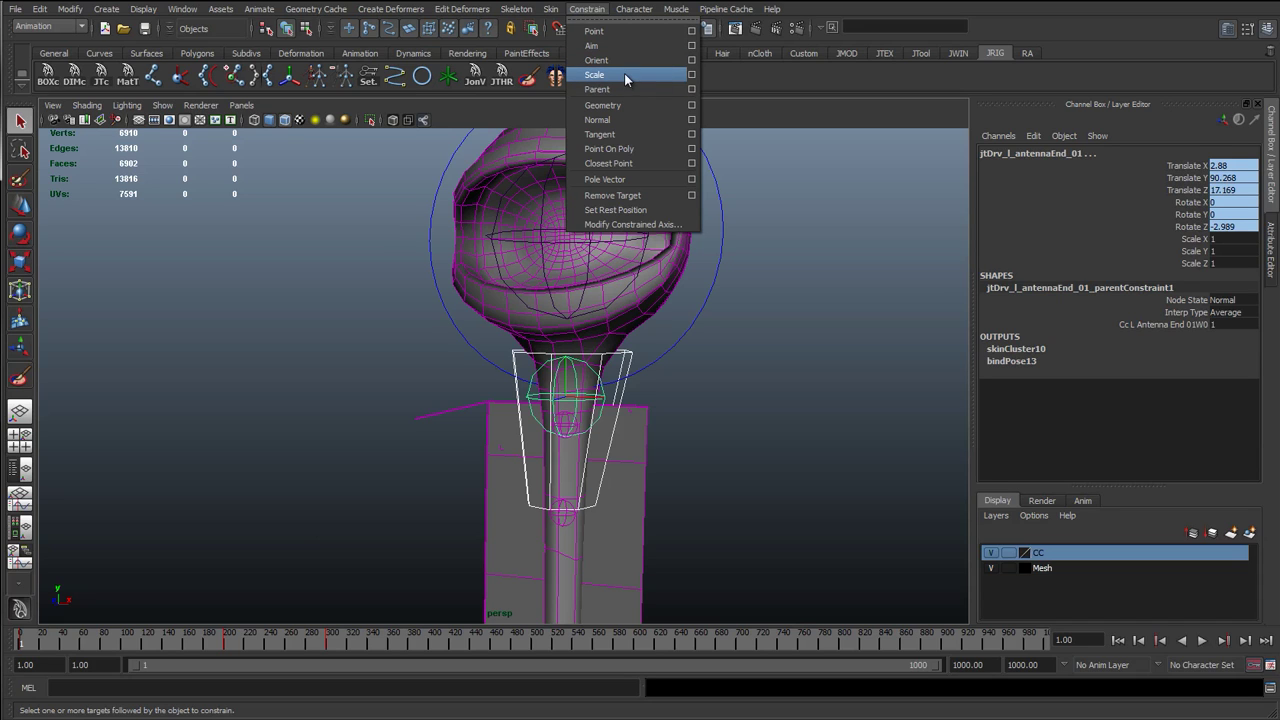
pyautogui.click(691, 74)
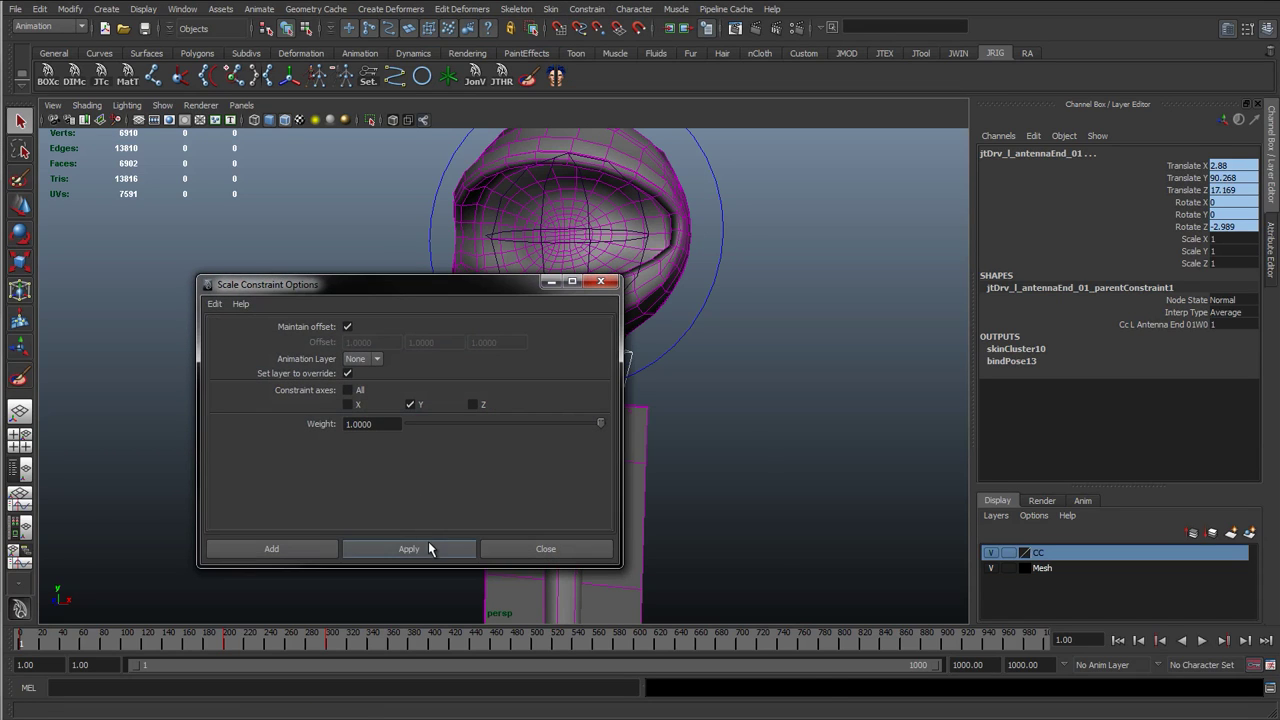
pyautogui.click(427, 548)
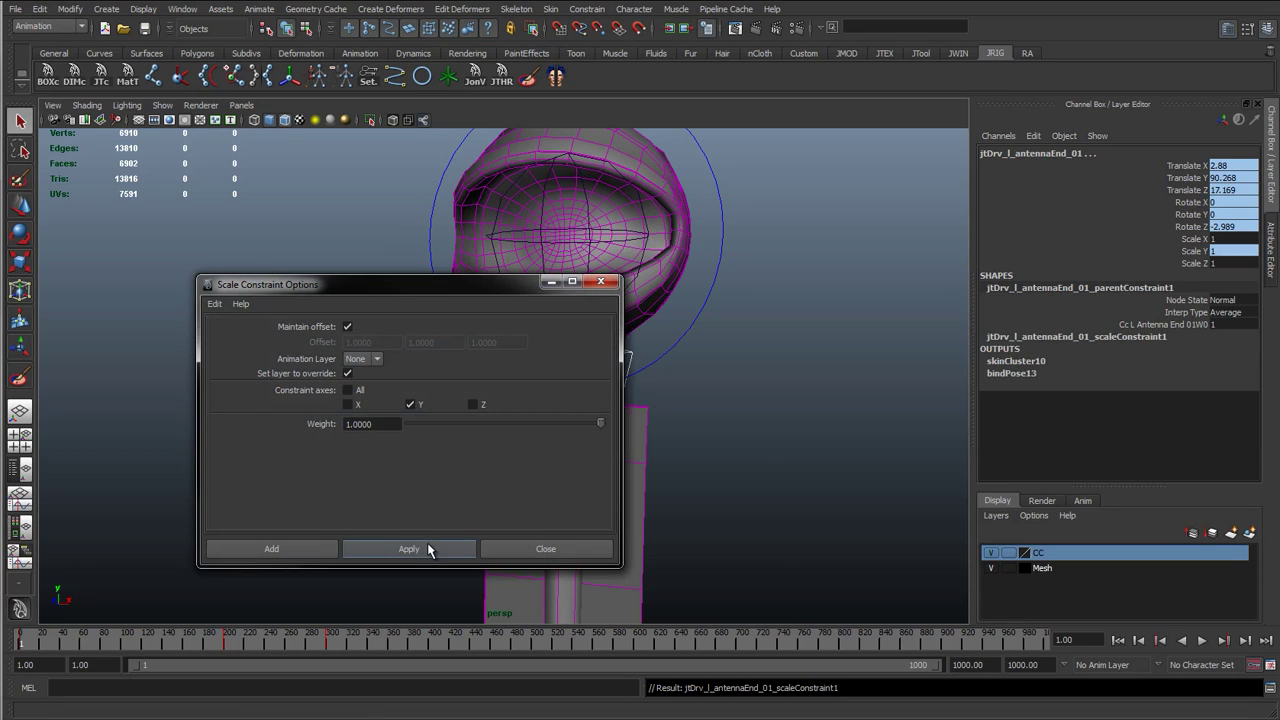
pyautogui.click(600, 284)
# Step: Apply the same Y-only scale constraint from cc_l_antennaStart_01 to jtDrv_l_antennaStart_01 at the base of the left antenna
pyautogui.keyDown('alt'); pyautogui.moveTo(591, 391); pyautogui.dragTo(530, 600, button='right'); pyautogui.keyUp('alt')
pyautogui.keyDown('alt'); pyautogui.moveTo(530, 610); pyautogui.dragTo(463, 137, button='middle'); pyautogui.keyUp('alt')
pyautogui.keyDown('alt'); pyautogui.moveTo(490, 456); pyautogui.dragTo(496, 325, button='middle'); pyautogui.keyUp('alt')
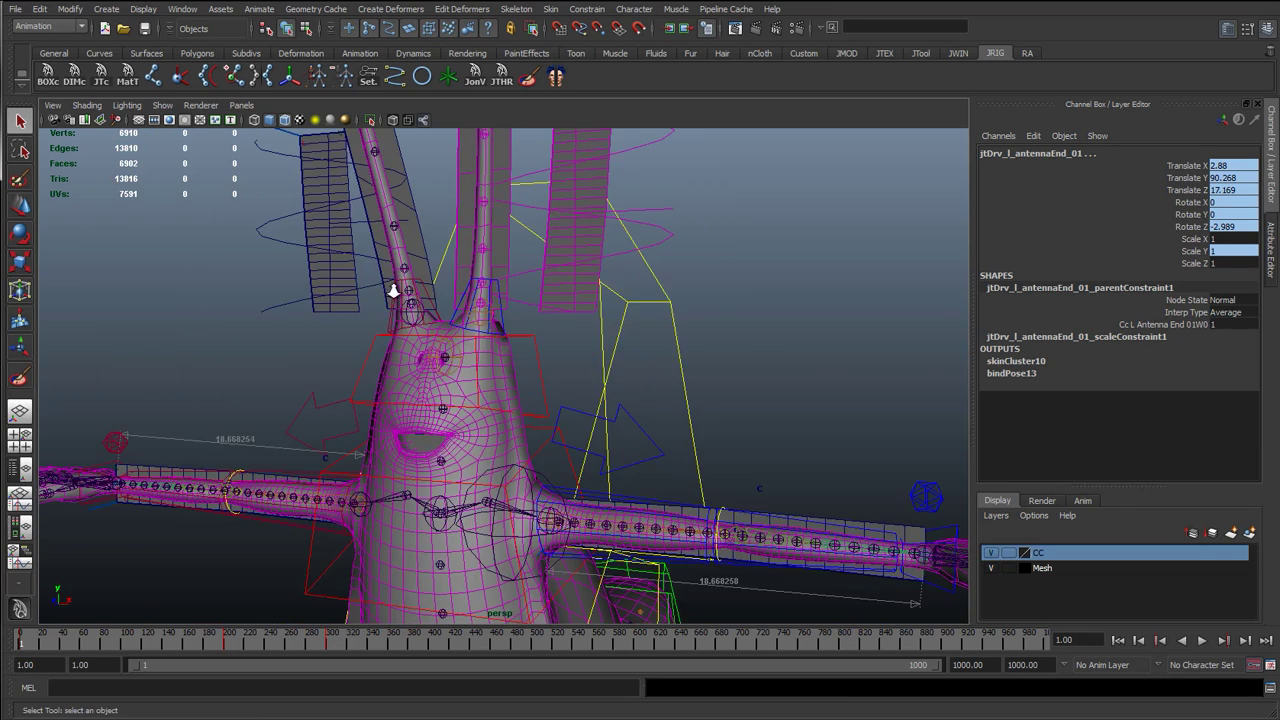
pyautogui.keyDown('alt'); pyautogui.moveTo(496, 325); pyautogui.dragTo(490, 264, button='right'); pyautogui.keyUp('alt')
pyautogui.click(483, 240)
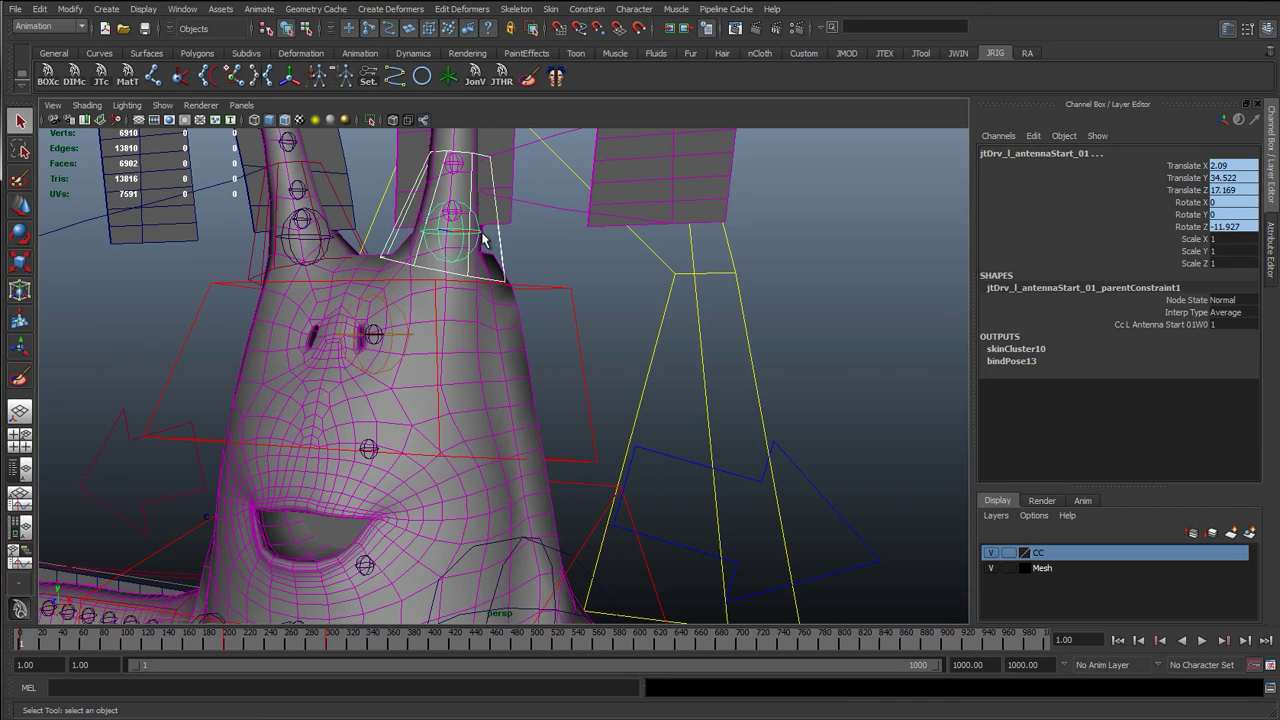
pyautogui.press('g')
# Step: Move cc_l_antennaMid_01 to about 25.8 in Translate Z to bend the left antenna
pyautogui.keyDown('alt'); pyautogui.moveTo(480, 230); pyautogui.dragTo(504, 291, button='right'); pyautogui.keyUp('alt')
pyautogui.keyDown('alt'); pyautogui.moveTo(504, 291); pyautogui.dragTo(505, 565, button='middle'); pyautogui.keyUp('alt')
pyautogui.keyDown('alt'); pyautogui.moveTo(585, 262); pyautogui.dragTo(598, 323, button='right'); pyautogui.keyUp('alt')
pyautogui.keyDown('alt'); pyautogui.moveTo(598, 323); pyautogui.dragTo(500, 335); pyautogui.keyUp('alt')
pyautogui.keyDown('alt'); pyautogui.moveTo(525, 530); pyautogui.dragTo(520, 519, button='middle'); pyautogui.keyUp('alt')
pyautogui.keyDown('alt'); pyautogui.moveTo(519, 518); pyautogui.dragTo(454, 573); pyautogui.keyUp('alt')
pyautogui.click(459, 592)
pyautogui.press('w')
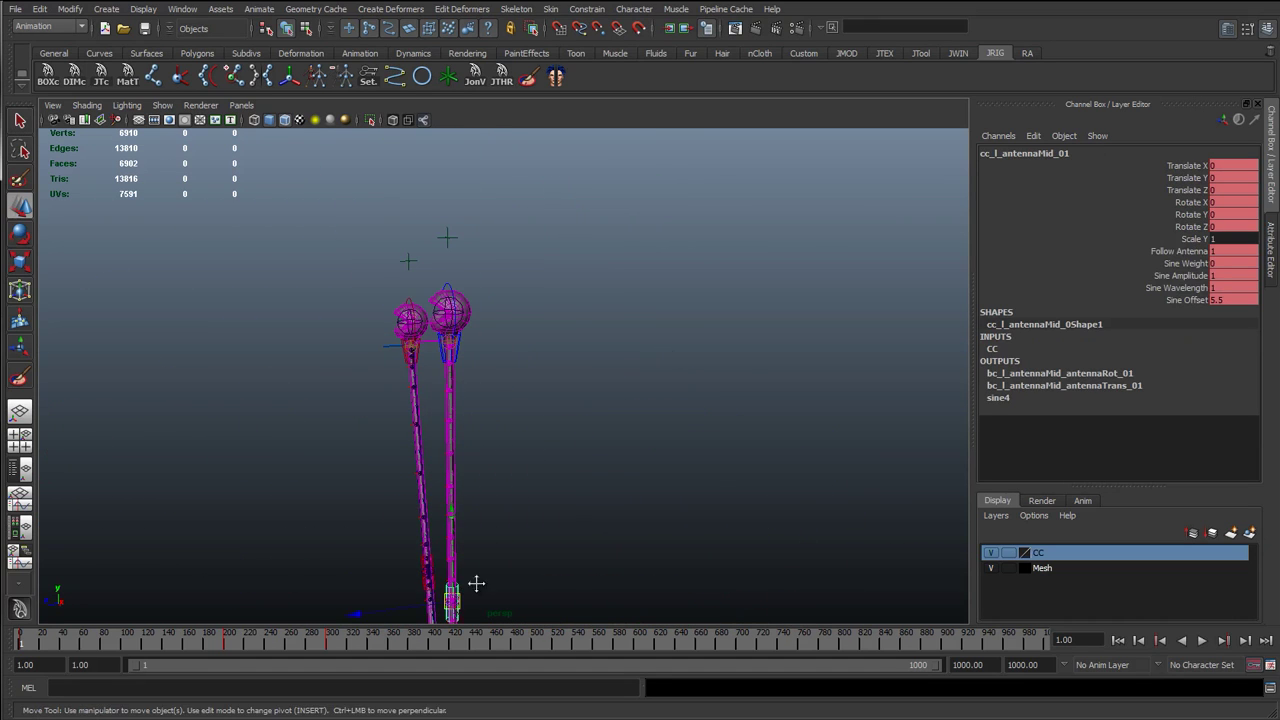
pyautogui.keyDown('alt'); pyautogui.moveTo(480, 477); pyautogui.dragTo(488, 270, button='middle'); pyautogui.keyUp('alt')
pyautogui.moveTo(372, 397); pyautogui.dragTo(95, 420)
# Step: Try Scale Y values on cc_l_antennaMid_01 from about 2.7 down to about -3.9, and close to 0
pyautogui.press('r')
pyautogui.moveTo(195, 275); pyautogui.dragTo(191, 20)
pyautogui.scroll(-4, 657, 420)
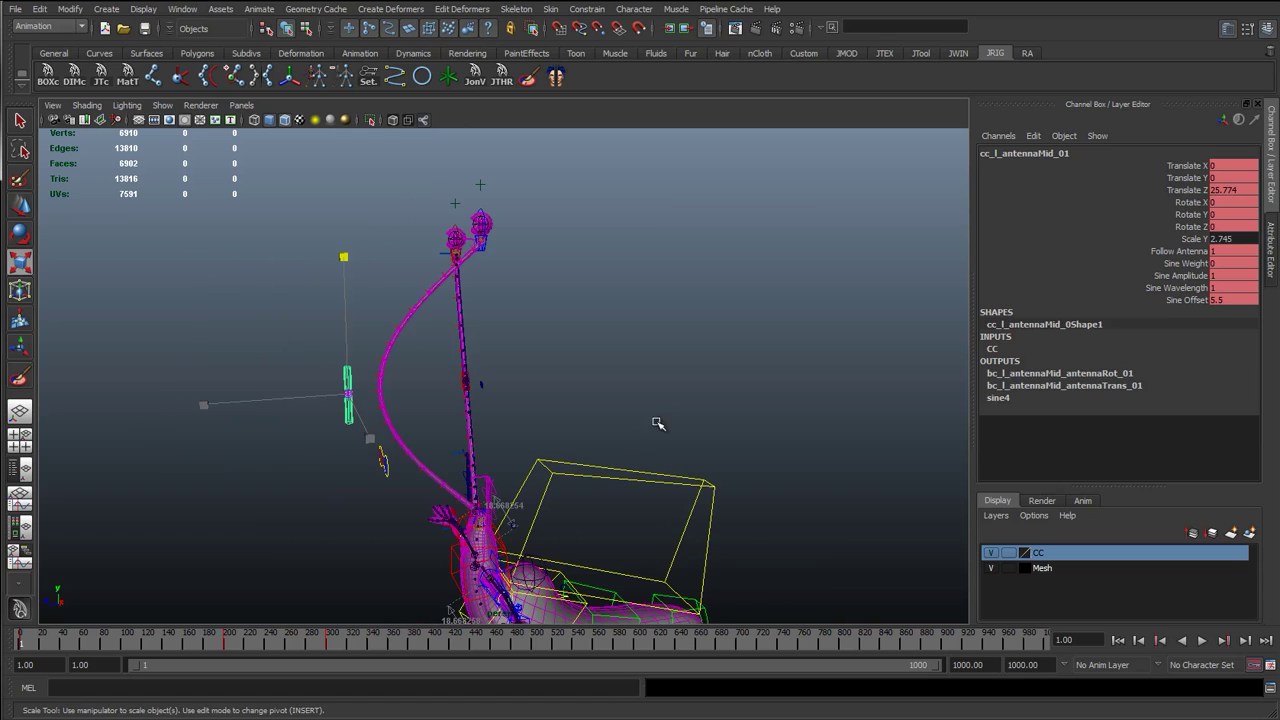
pyautogui.moveTo(657, 420); pyautogui.dragTo(652, 703, button='middle')
pyautogui.scroll(5, 423, 480)
pyautogui.keyDown('alt'); pyautogui.moveTo(526, 547); pyautogui.dragTo(680, 517, button='middle'); pyautogui.keyUp('alt')
pyautogui.scroll(4, 566, 494)
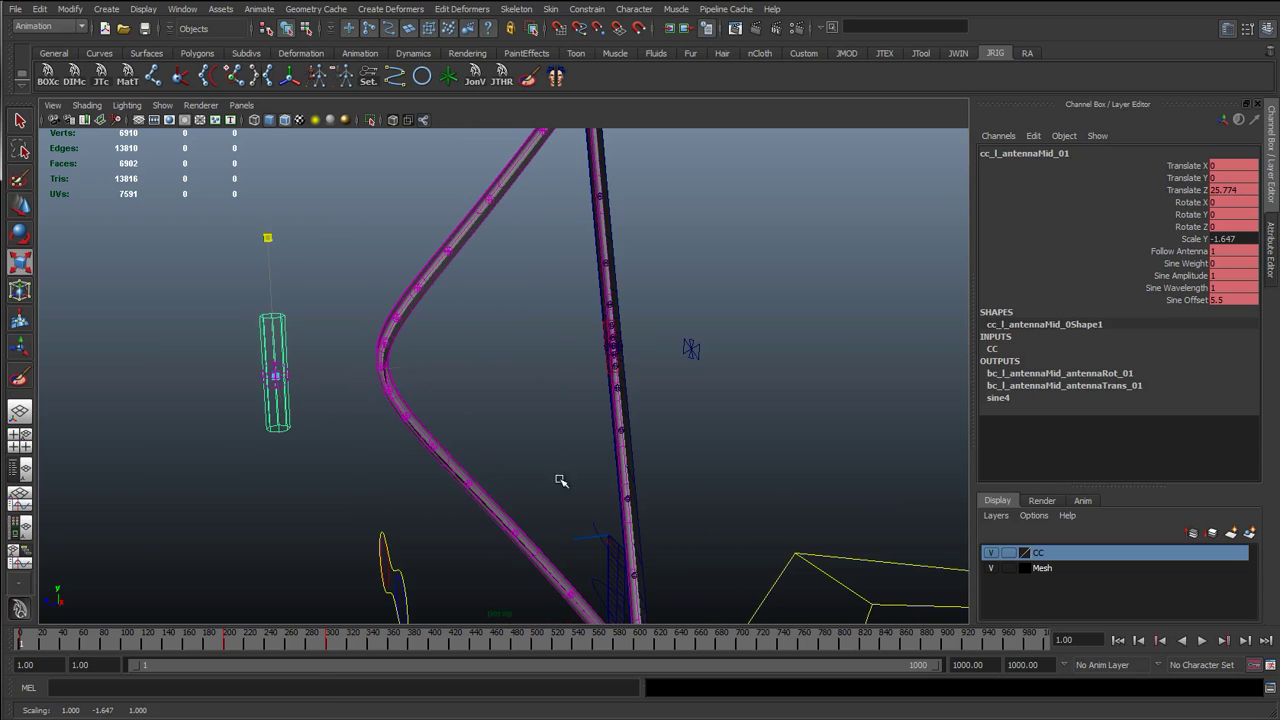
pyautogui.moveTo(566, 494); pyautogui.dragTo(706, 10, button='middle')
pyautogui.keyDown('alt'); pyautogui.moveTo(524, 363); pyautogui.dragTo(580, 350); pyautogui.keyUp('alt')
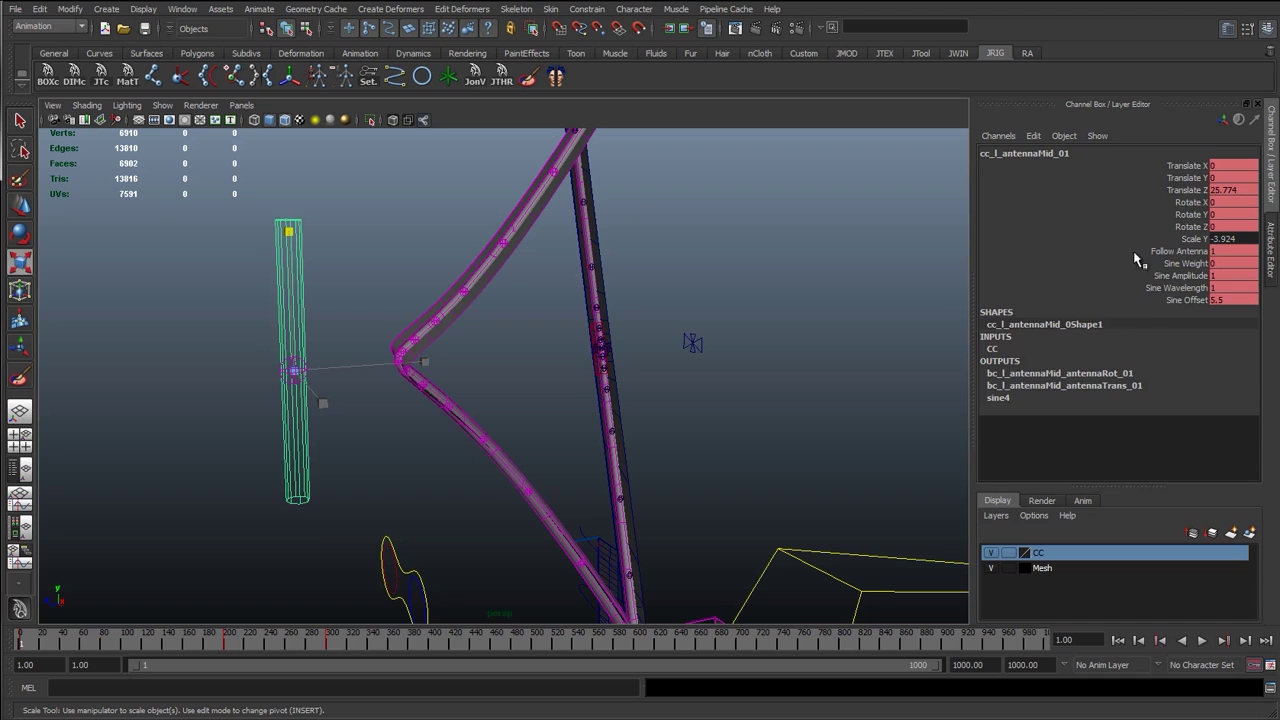
pyautogui.moveTo(424, 354); pyautogui.dragTo(443, 374)
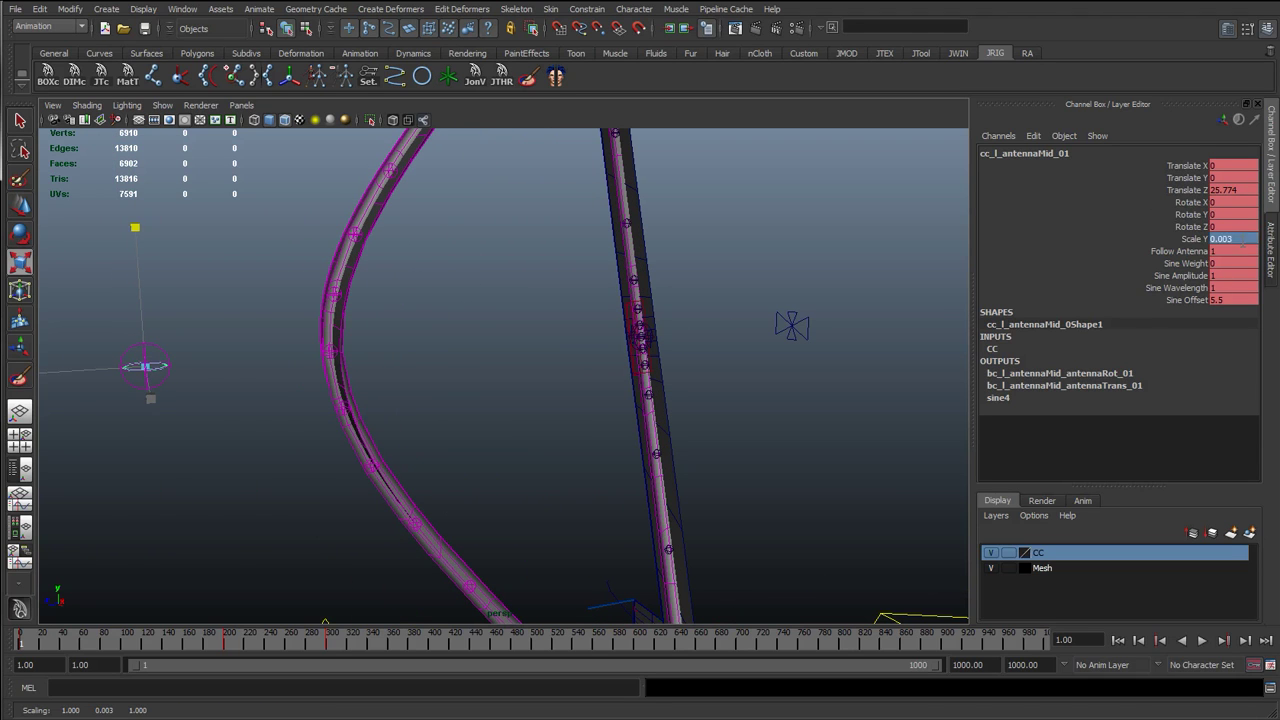
# Step: Set Scale Y of cc_l_antennaMid_01 to 1
pyautogui.click(1231, 238)
pyautogui.write('1')
pyautogui.press('Return')
# Step: Scale cc_l_antennaEnd_01 to about 2.5 in Y to test the deformation near the eye
pyautogui.keyDown('alt'); pyautogui.moveTo(451, 271); pyautogui.dragTo(657, 271); pyautogui.keyUp('alt')
pyautogui.click(684, 250)
pyautogui.click(1170, 241)
pyautogui.moveTo(698, 317); pyautogui.dragTo(430, 317, button='middle')
pyautogui.press('r')
pyautogui.keyDown('alt'); pyautogui.moveTo(740, 263); pyautogui.dragTo(645, 240); pyautogui.keyUp('alt')
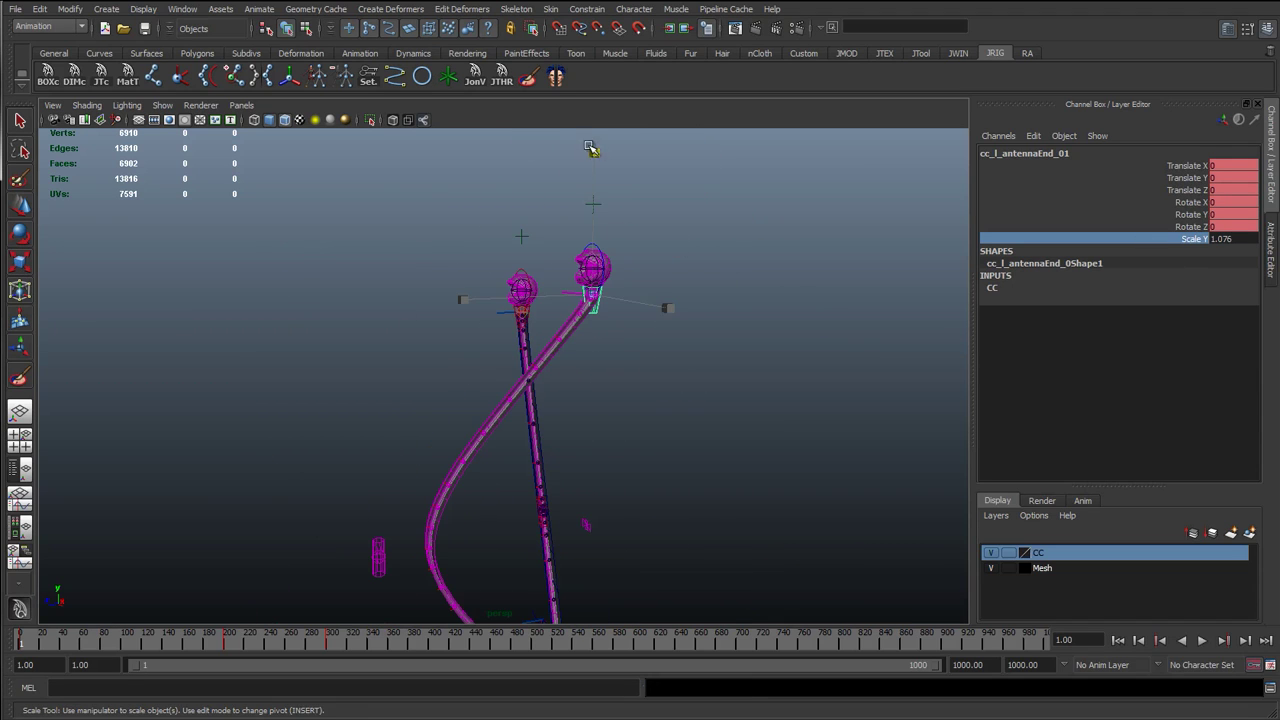
pyautogui.moveTo(594, 150); pyautogui.dragTo(614, 52)
# Step: Try scaling cc_l_antennaEnd_01 to about 12.1 in Y, inspect the bent antenna, and undo the extra scaling
pyautogui.moveTo(624, 408); pyautogui.dragTo(766, 363, button='middle')
pyautogui.keyDown('alt'); pyautogui.moveTo(553, 420); pyautogui.dragTo(510, 183); pyautogui.keyUp('alt')
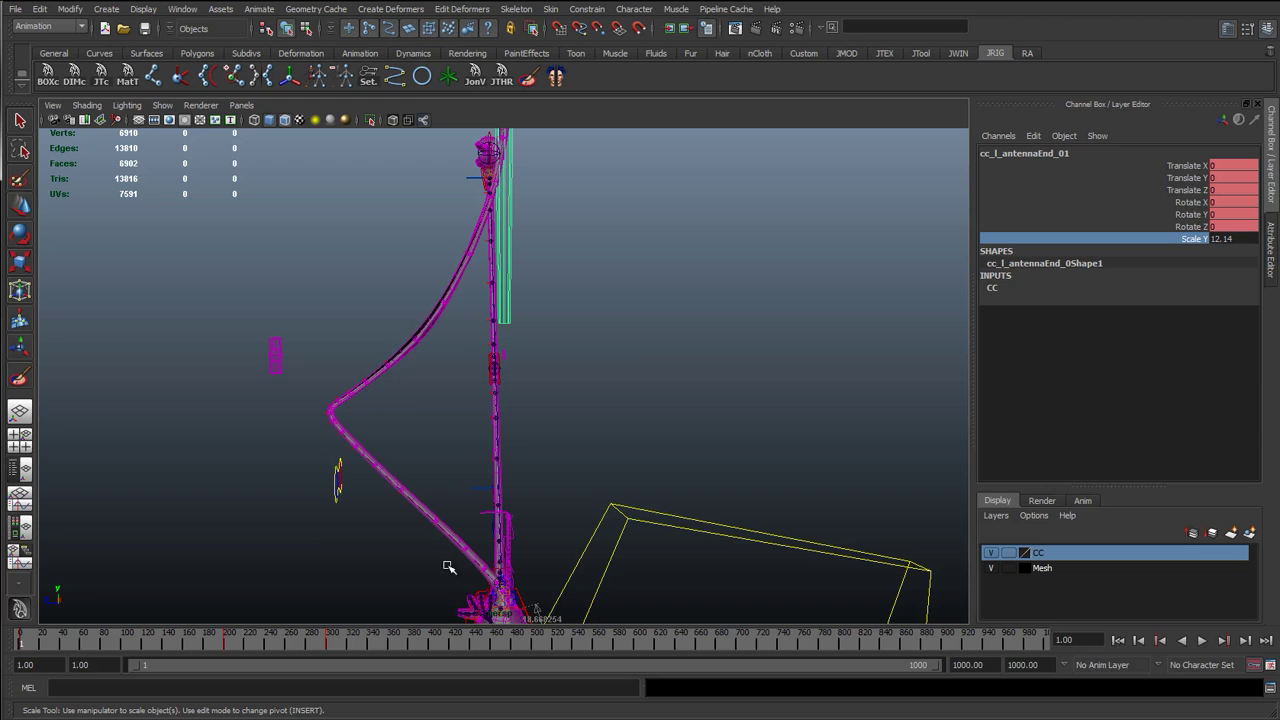
pyautogui.moveTo(473, 383)
pyautogui.keyDown('alt'); pyautogui.mouseDown()
pyautogui.moveTo(560, 389)
pyautogui.moveTo(613, 205)
pyautogui.moveTo(563, 386)
pyautogui.moveTo(491, 371)
pyautogui.moveTo(537, 377)
pyautogui.moveTo(487, 384)
pyautogui.mouseUp(); pyautogui.keyUp('alt')
pyautogui.hotkey('ctrl', 'z')
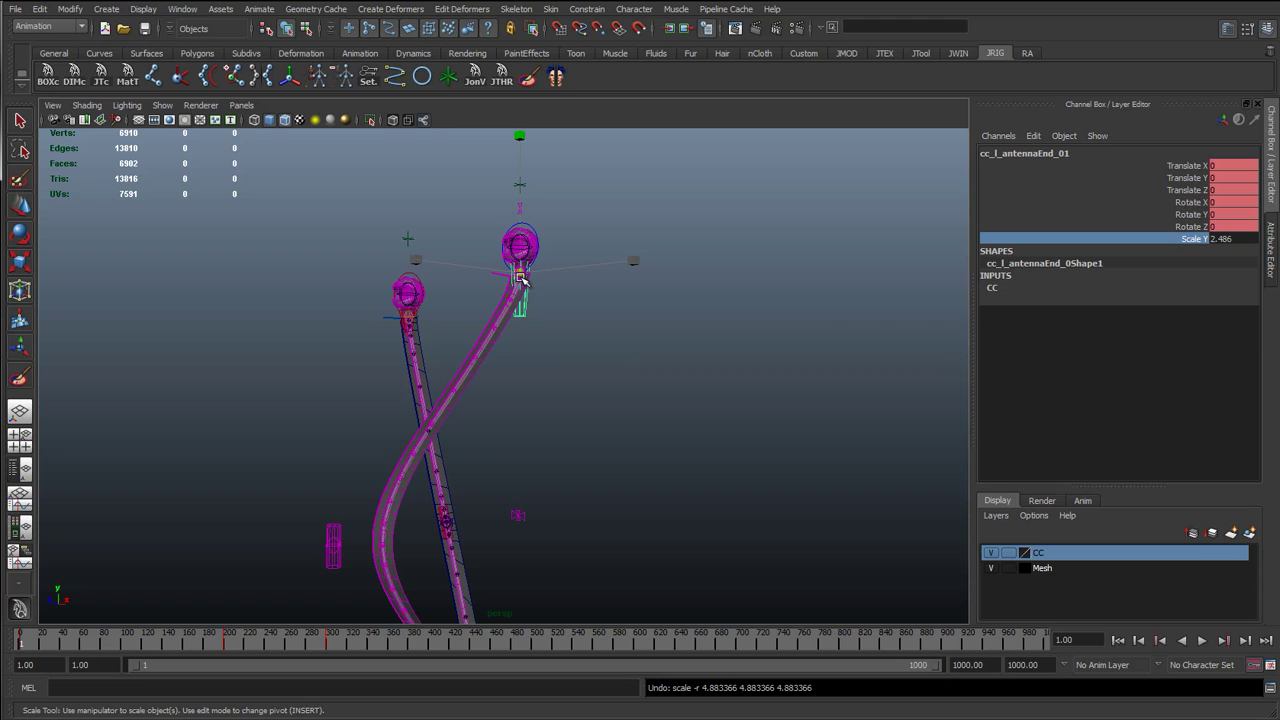
pyautogui.moveTo(520, 278); pyautogui.dragTo(530, 316)
pyautogui.hotkey('ctrl', 'z')
# Step: Scale cc_l_antennaEnd_01 to about 26.2 in Y and move it to about 31.7 in Translate X
pyautogui.keyDown('alt'); pyautogui.moveTo(450, 385); pyautogui.dragTo(546, 240, button='right'); pyautogui.keyUp('alt')
pyautogui.keyDown('alt'); pyautogui.moveTo(546, 240); pyautogui.dragTo(500, 331, button='middle'); pyautogui.keyUp('alt')
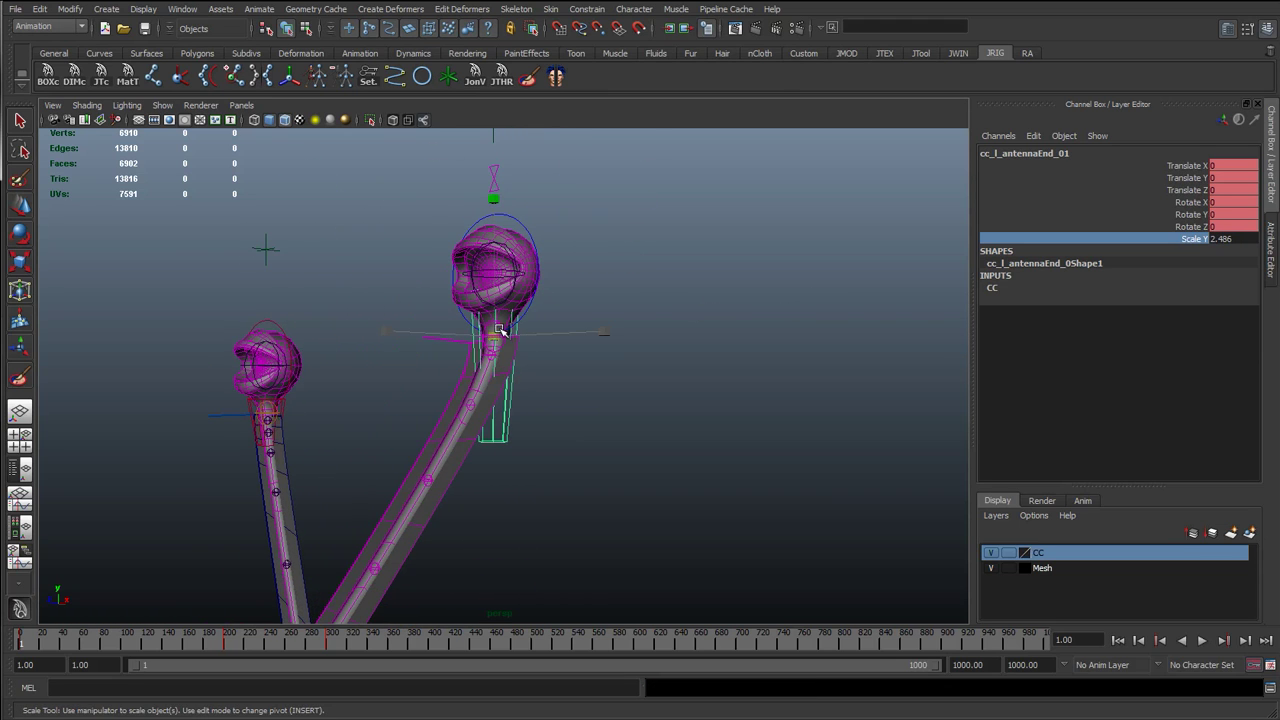
pyautogui.moveTo(541, 344); pyautogui.dragTo(487, 382)
pyautogui.keyDown('alt'); pyautogui.moveTo(630, 388); pyautogui.dragTo(505, 402, button='right'); pyautogui.keyUp('alt')
pyautogui.moveTo(505, 410); pyautogui.dragTo(466, 437, button='middle')
pyautogui.keyDown('alt'); pyautogui.moveTo(523, 384); pyautogui.dragTo(475, 415); pyautogui.keyUp('alt')
pyautogui.moveTo(518, 437); pyautogui.dragTo(1010, 474, button='middle')
pyautogui.keyDown('alt'); pyautogui.moveTo(621, 301); pyautogui.dragTo(612, 170, button='middle'); pyautogui.keyUp('alt')
pyautogui.keyDown('alt'); pyautogui.moveTo(612, 170); pyautogui.dragTo(511, 412, button='right'); pyautogui.keyUp('alt')
pyautogui.keyDown('alt'); pyautogui.moveTo(583, 403); pyautogui.dragTo(789, 271); pyautogui.keyUp('alt')
pyautogui.keyDown('alt'); pyautogui.moveTo(675, 342); pyautogui.dragTo(640, 233); pyautogui.keyUp('alt')
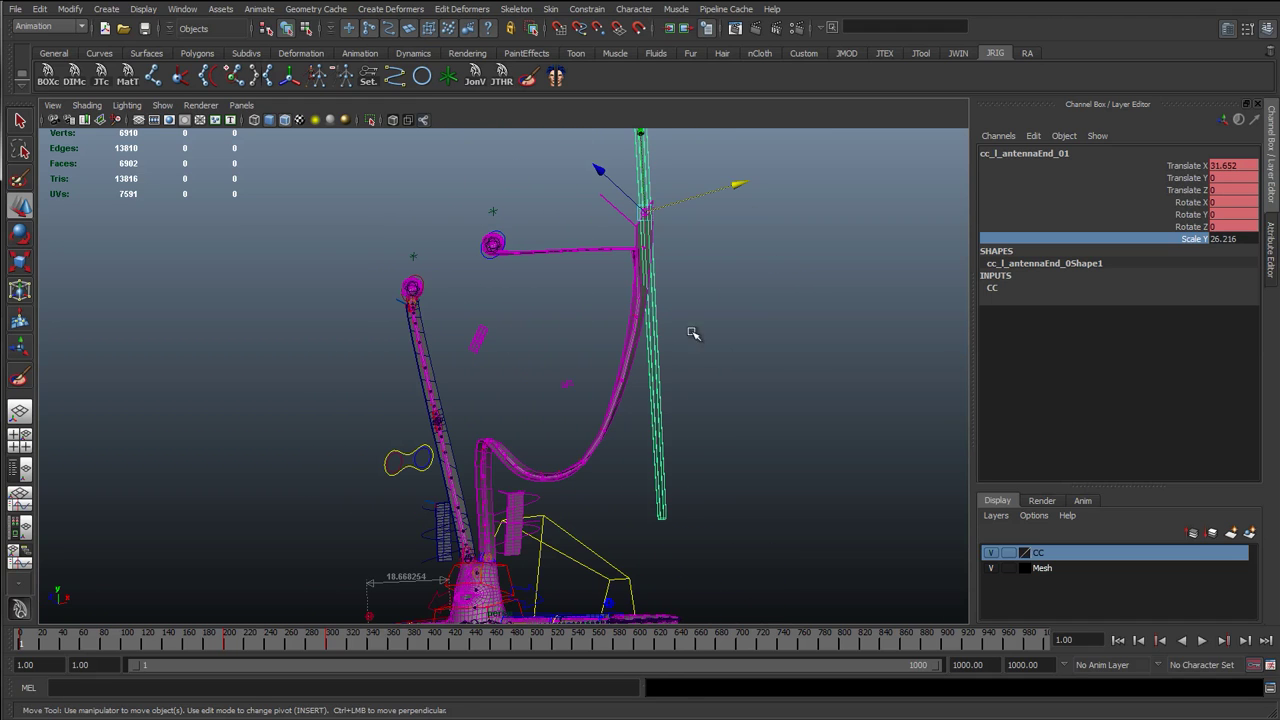
# Step: Move cc_l_antennaEnd_01 back toward the eye, to about 2.8, -2.6, 9.4 in Translate X, Y, Z
pyautogui.click(737, 447)
pyautogui.keyDown('alt'); pyautogui.moveTo(686, 426); pyautogui.dragTo(723, 451); pyautogui.keyUp('alt')
pyautogui.scroll(4, 688, 440)
pyautogui.click(726, 457)
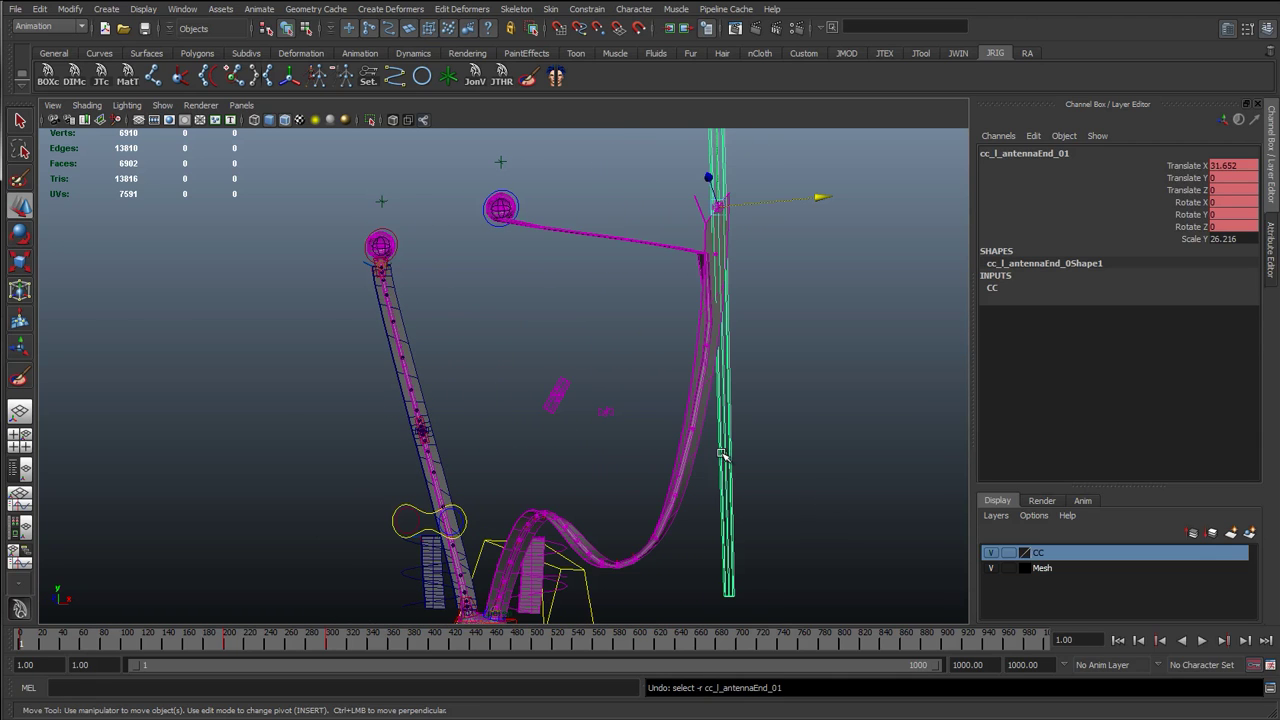
pyautogui.moveTo(728, 206); pyautogui.dragTo(500, 208)
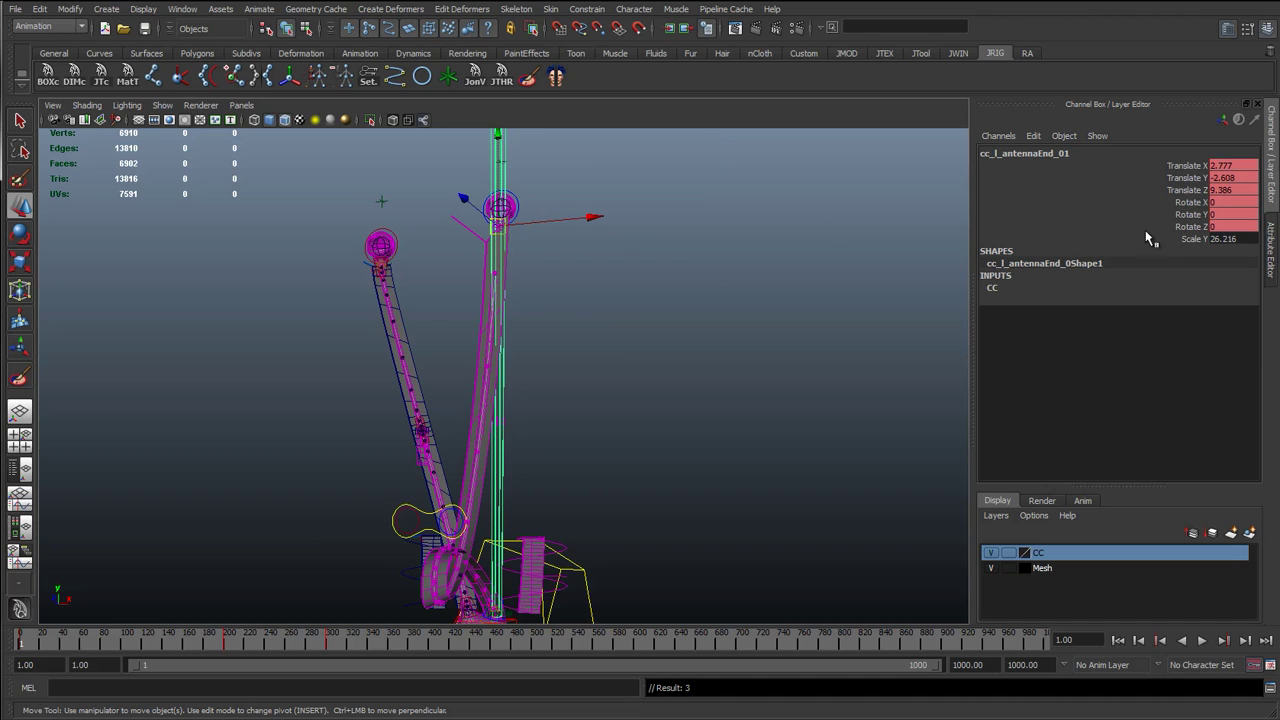
# Step: Reset Translate X, Y and Z of cc_l_antennaEnd_01 to 0 and its Scale Y to 1
pyautogui.moveTo(1232, 166); pyautogui.dragTo(1232, 189)
pyautogui.write('0')
pyautogui.press('Return')
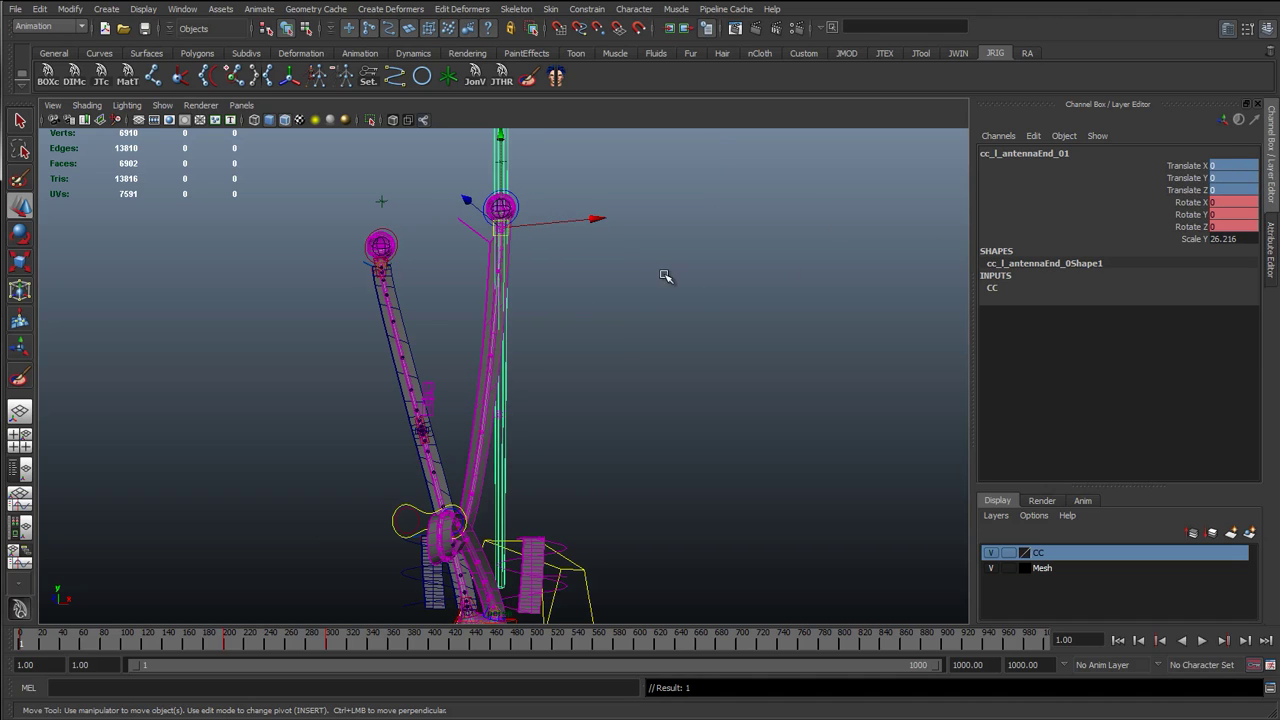
pyautogui.click(1248, 239)
pyautogui.write('1')
pyautogui.press('Return')
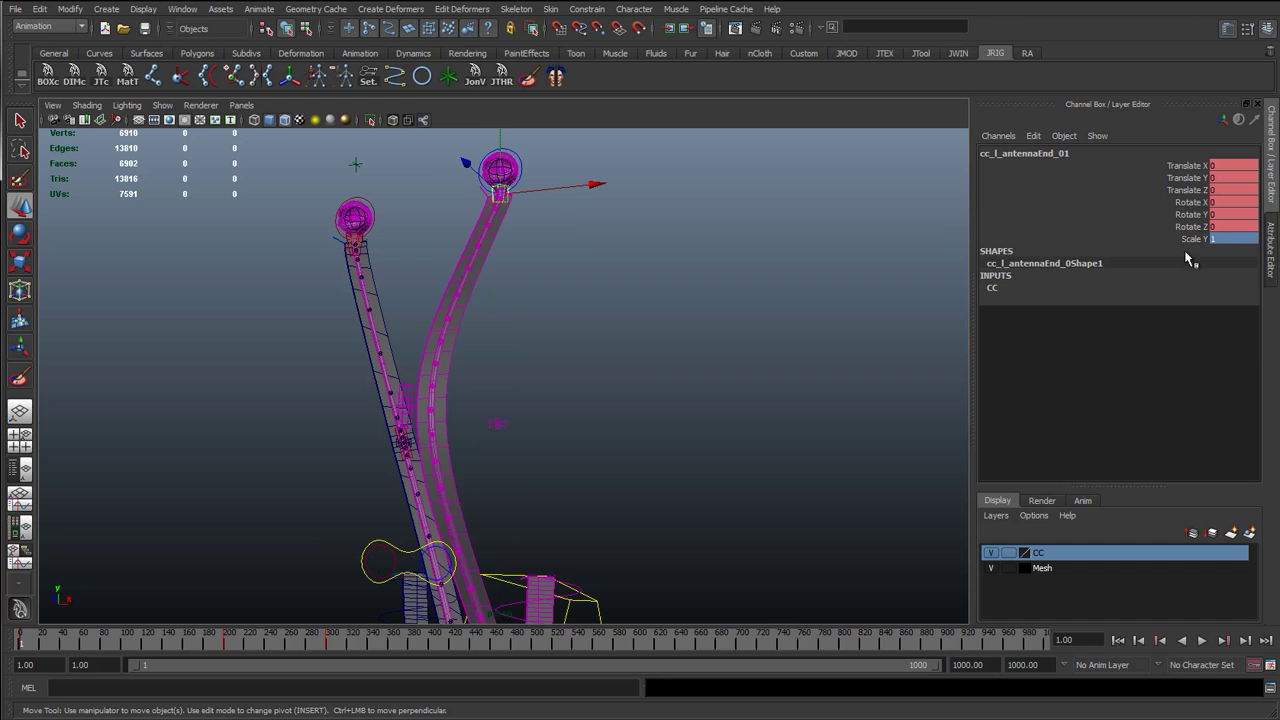
# Step: Set Translate Z of cc_l_antennaMid_01 to 0 to straighten the left antenna, and clear the selection
pyautogui.keyDown('alt'); pyautogui.moveTo(618, 336); pyautogui.dragTo(558, 250); pyautogui.keyUp('alt')
pyautogui.scroll(1, 457, 402)
pyautogui.press('q')
pyautogui.keyDown('alt'); pyautogui.moveTo(560, 250); pyautogui.dragTo(577, 431, button='middle'); pyautogui.keyUp('alt')
pyautogui.click(577, 431)
pyautogui.scroll(2, 464, 538)
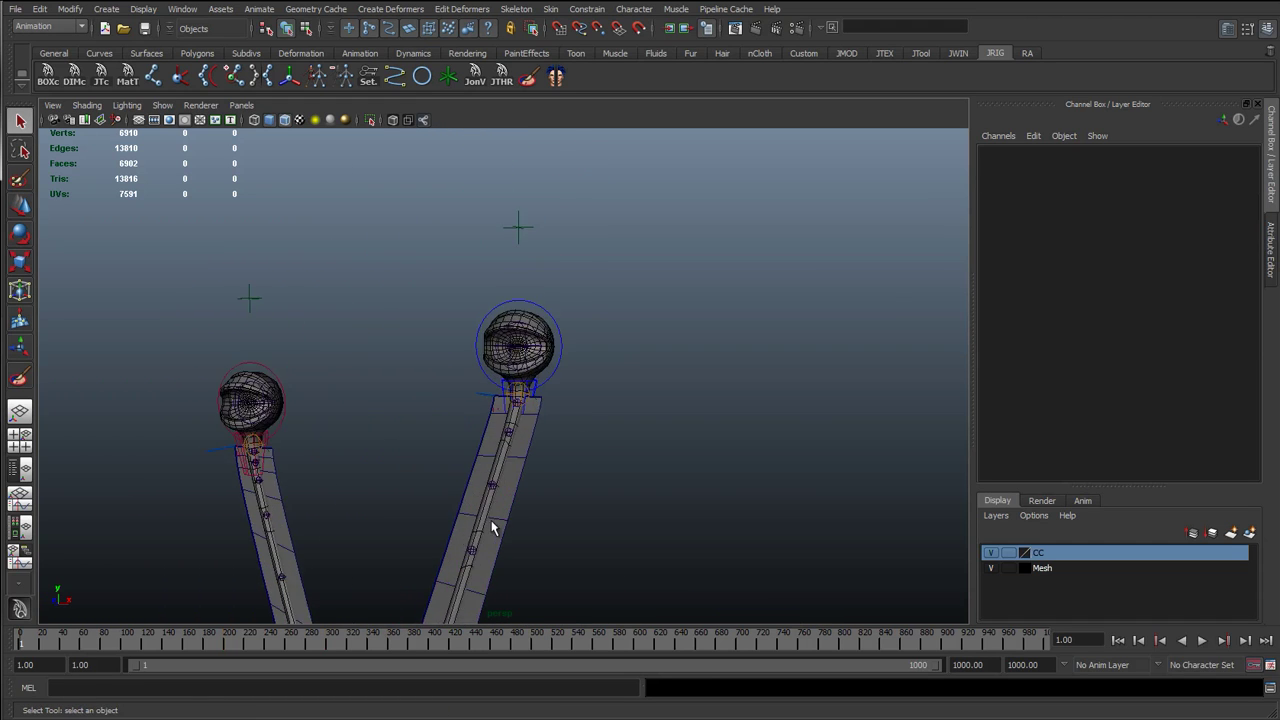
pyautogui.keyDown('alt'); pyautogui.moveTo(464, 535); pyautogui.dragTo(434, 477, button='middle'); pyautogui.keyUp('alt')
pyautogui.scroll(-3, 430, 495)
pyautogui.click(420, 526)
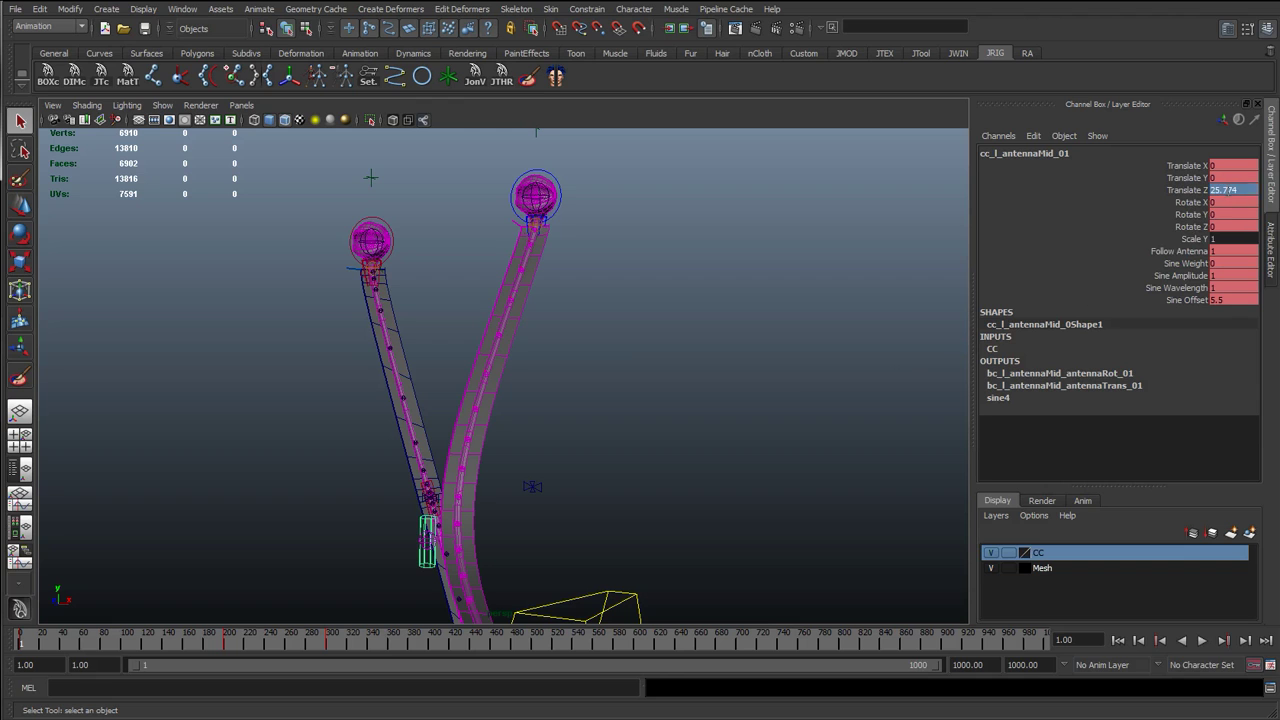
pyautogui.write('0')
pyautogui.press('Return')
pyautogui.click(634, 316)
# Step: Select the left antenna's driver joints jtDrv_l_antennaEnd_01, jtDrv_l_antennaMid_01 and jtDrv_l_antennaStart_01
pyautogui.scroll(3, 620, 305)
pyautogui.keyDown('alt'); pyautogui.moveTo(575, 135); pyautogui.dragTo(471, 390, button='middle'); pyautogui.keyUp('alt')
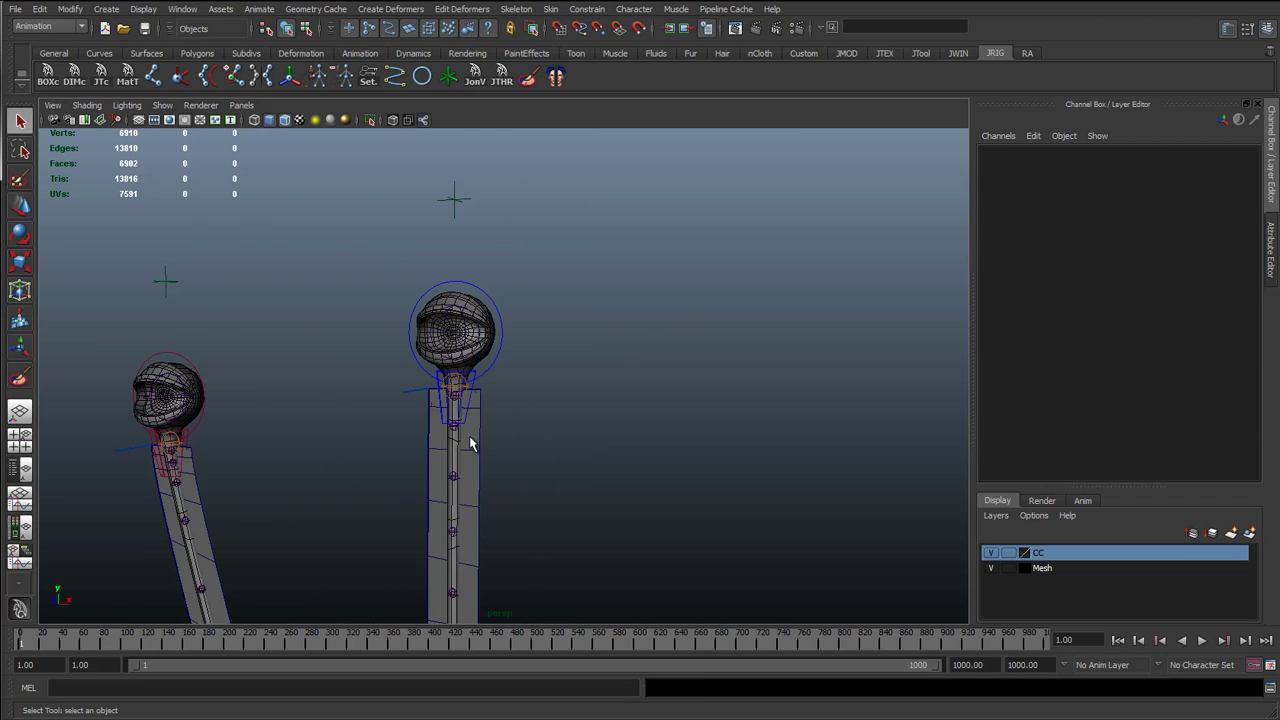
pyautogui.click(466, 383)
pyautogui.keyDown('alt'); pyautogui.moveTo(505, 522); pyautogui.dragTo(491, 346, button='middle'); pyautogui.keyUp('alt')
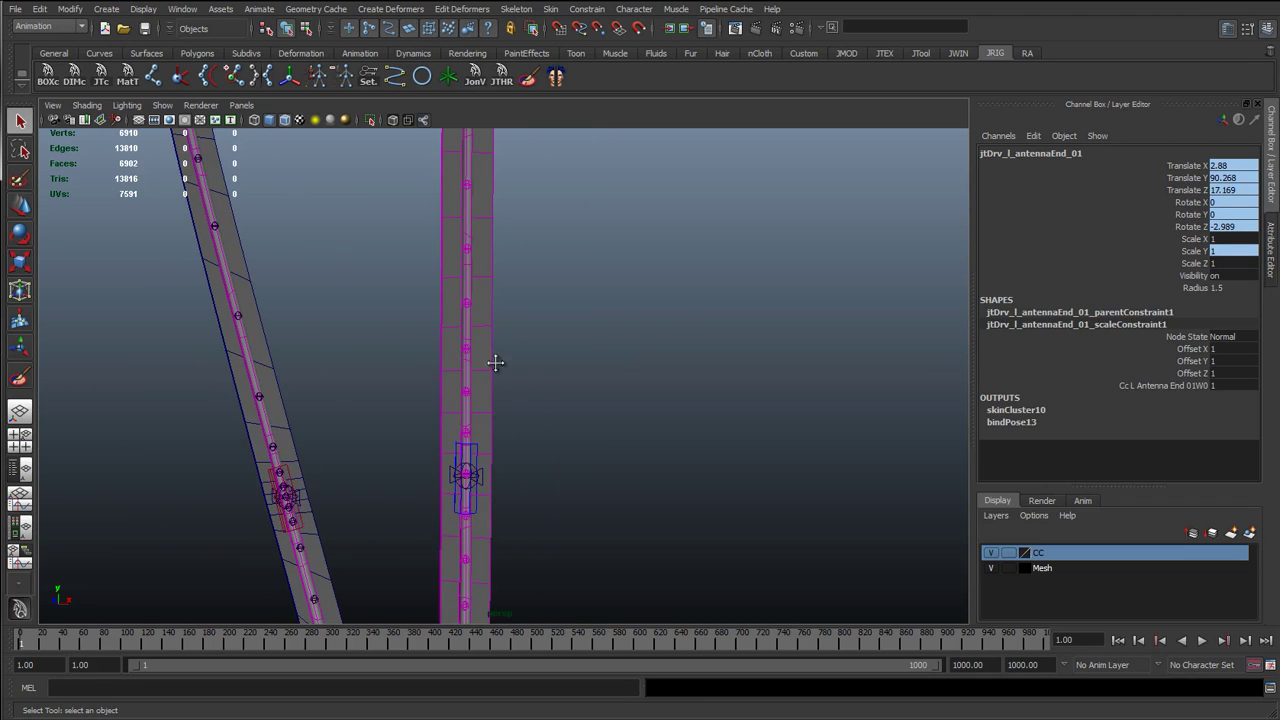
pyautogui.keyDown('alt'); pyautogui.moveTo(487, 440); pyautogui.dragTo(547, 350, button='middle'); pyautogui.keyUp('alt')
pyautogui.scroll(3, 546, 355)
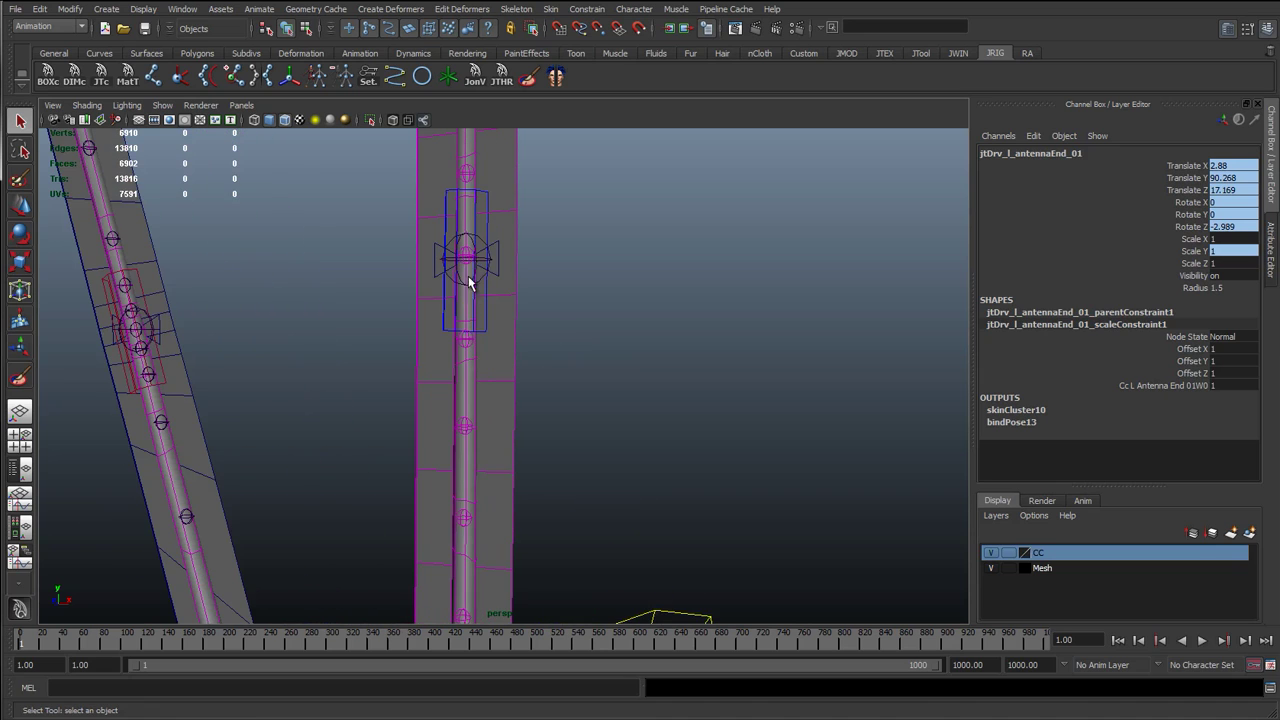
pyautogui.press('Up')
pyautogui.scroll(-5, 490, 240)
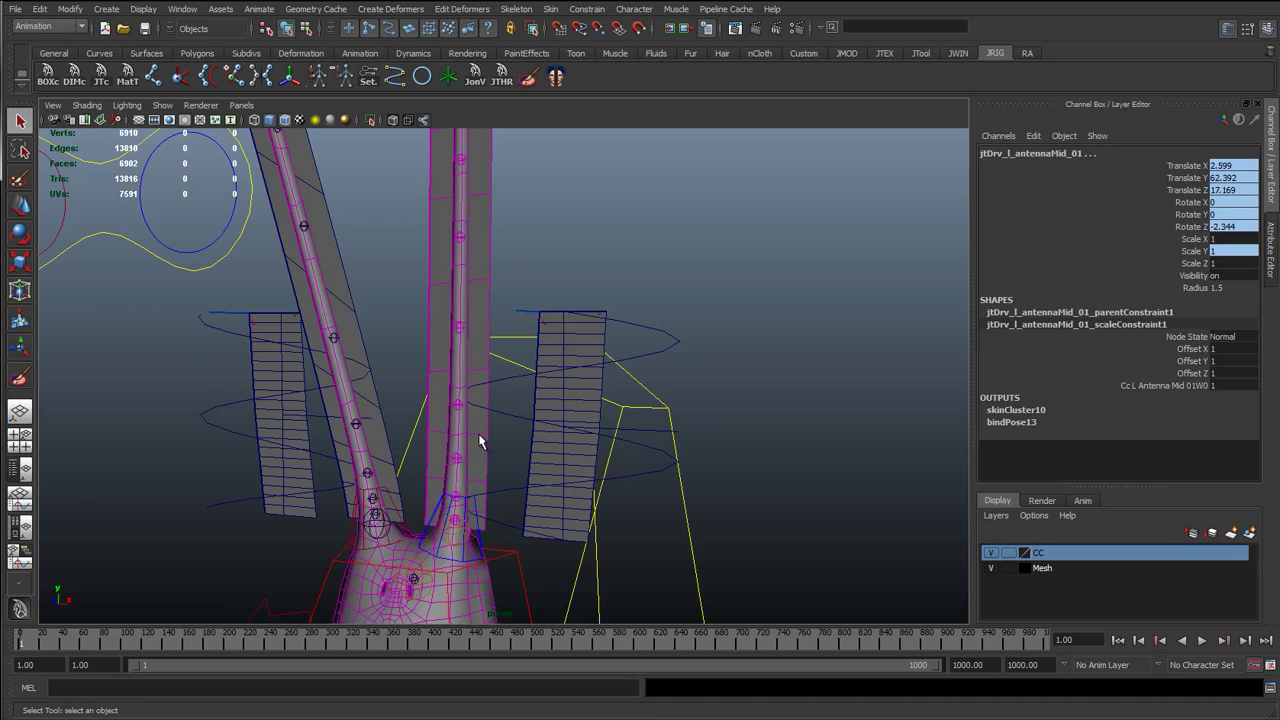
pyautogui.scroll(1, 492, 235)
pyautogui.keyDown('alt'); pyautogui.moveTo(458, 334); pyautogui.dragTo(463, 182, button='middle'); pyautogui.keyUp('alt')
pyautogui.press('Up')
# Step: Show the Outliner beside the perspective view and reveal the constraints under the three selected left antenna driver joints
pyautogui.click(23, 468)
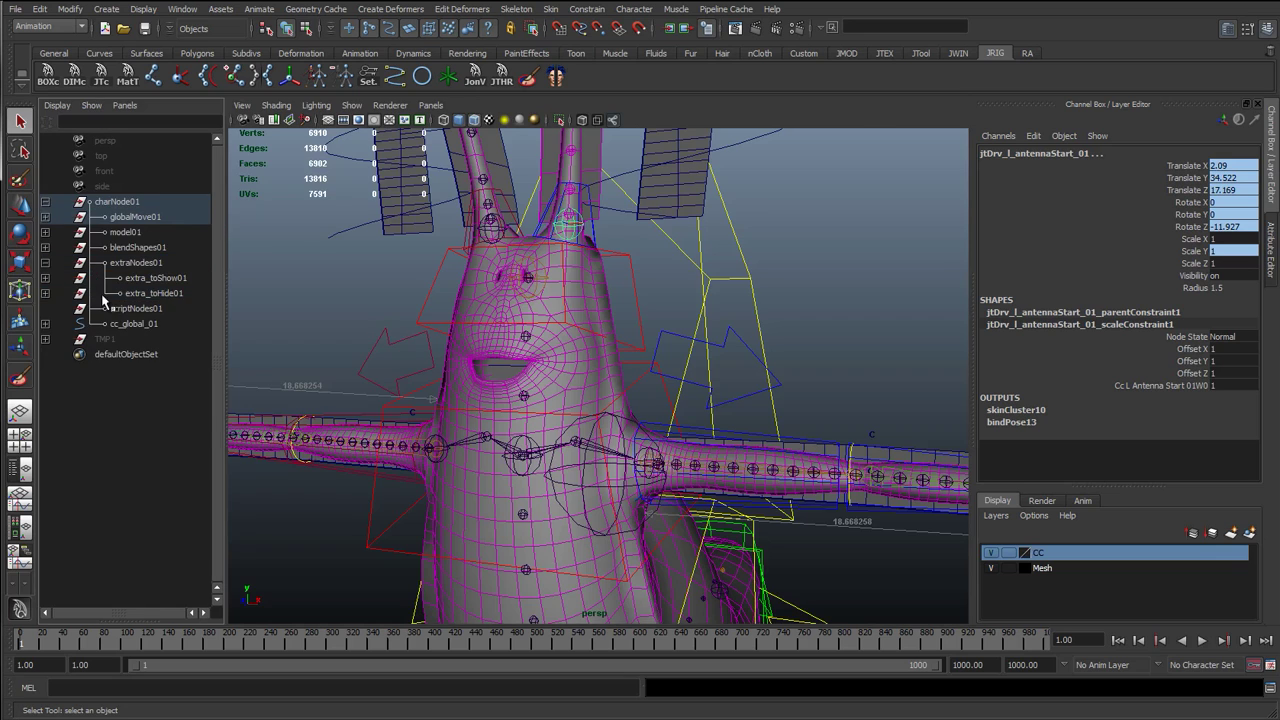
pyautogui.press('f')
pyautogui.moveTo(216, 332); pyautogui.dragTo(455, 332)
pyautogui.click(45, 293)
pyautogui.click(45, 354)
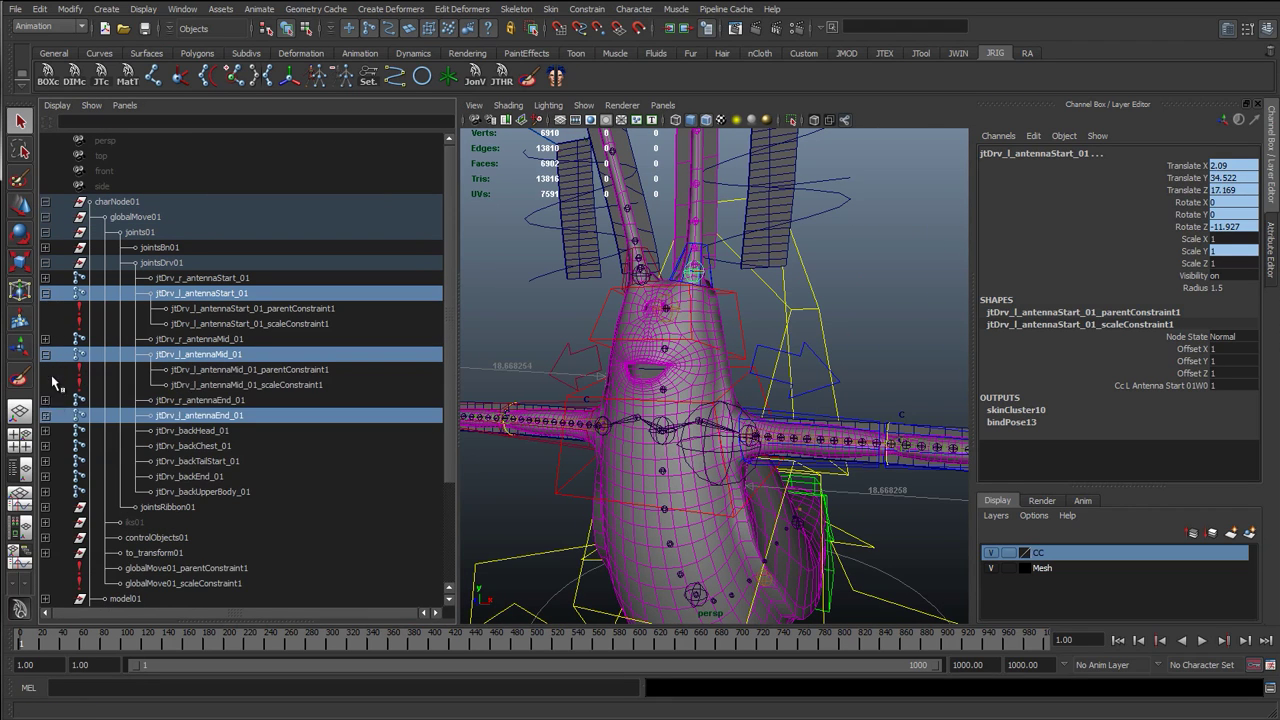
pyautogui.click(45, 415)
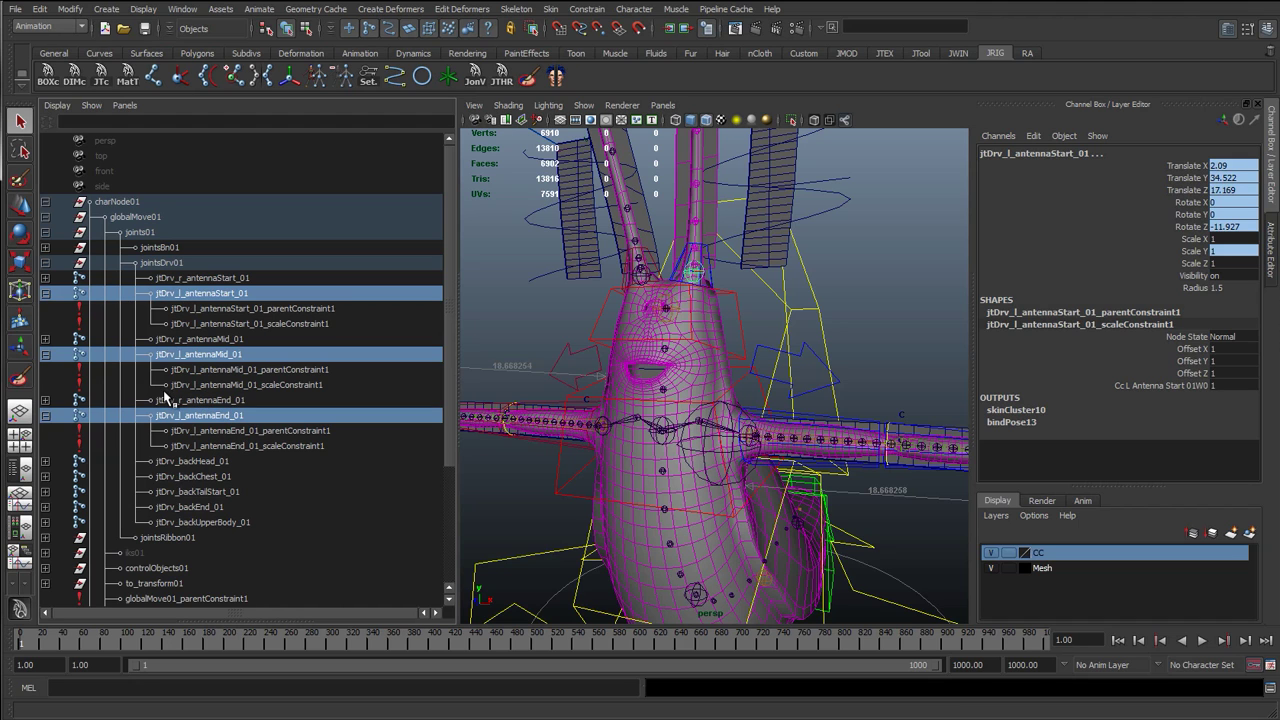
# Step: Delete the scale constraints of the left antenna's start, mid and end driver joints, keeping their parent constraints
pyautogui.keyDown('alt'); pyautogui.moveTo(758, 318); pyautogui.dragTo(651, 437); pyautogui.keyUp('alt')
pyautogui.keyDown('alt'); pyautogui.moveTo(615, 332); pyautogui.dragTo(543, 366); pyautogui.keyUp('alt')
pyautogui.keyDown('alt'); pyautogui.moveTo(543, 366); pyautogui.dragTo(603, 426, button='right'); pyautogui.keyUp('alt')
pyautogui.keyDown('alt'); pyautogui.moveTo(603, 426); pyautogui.dragTo(712, 310, button='middle'); pyautogui.keyUp('alt')
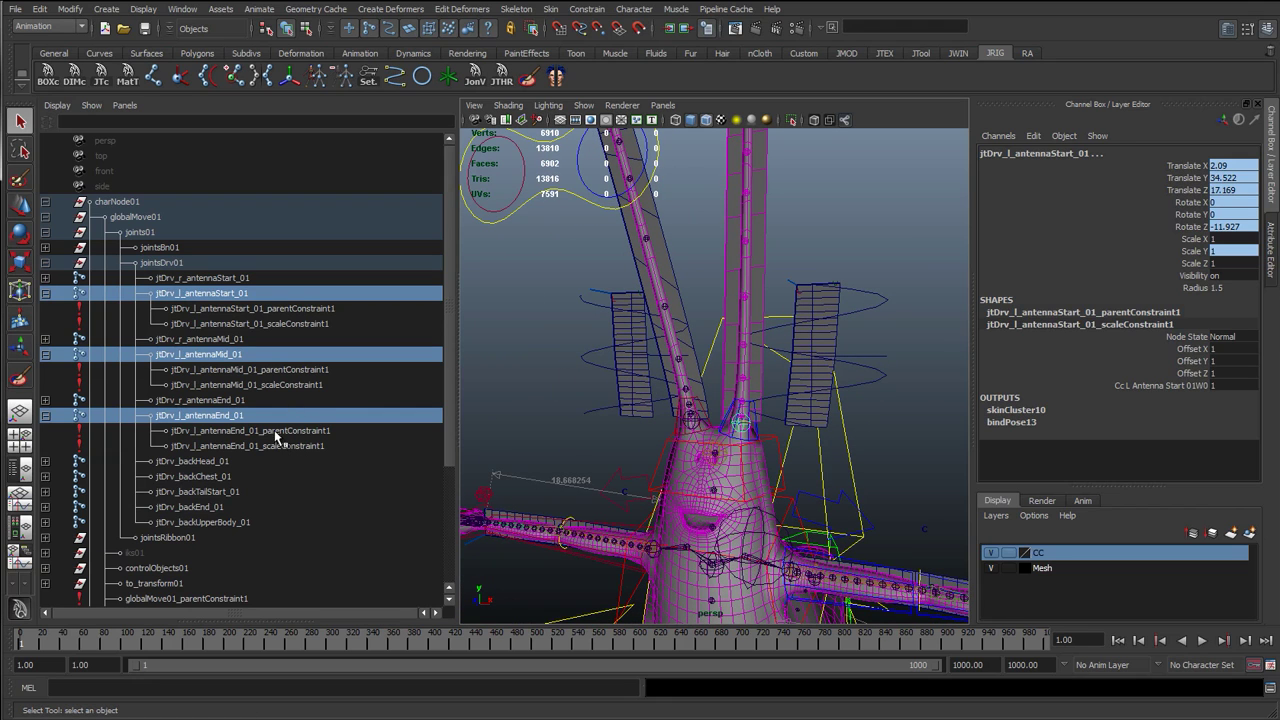
pyautogui.click(274, 430)
pyautogui.click(276, 444)
pyautogui.keyDown('ctrl'); pyautogui.click(285, 386); pyautogui.keyUp('ctrl')
pyautogui.keyDown('ctrl'); pyautogui.click(293, 323); pyautogui.keyUp('ctrl')
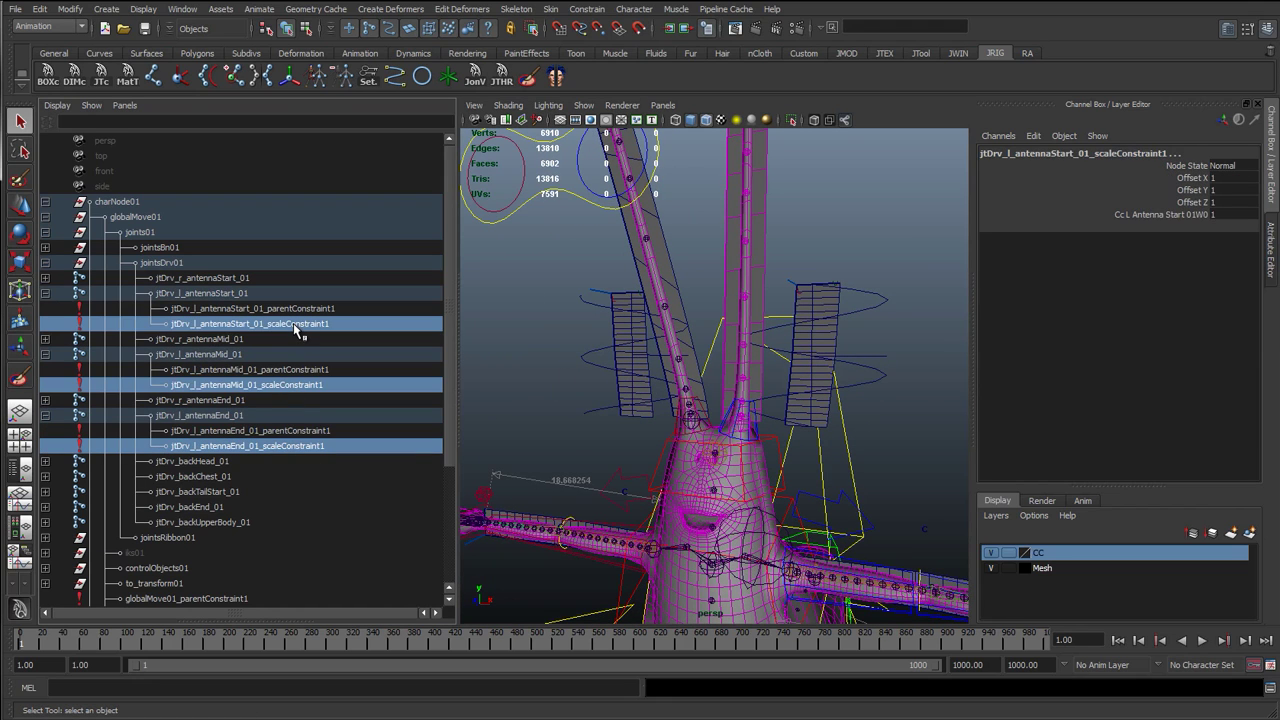
pyautogui.press('Delete')
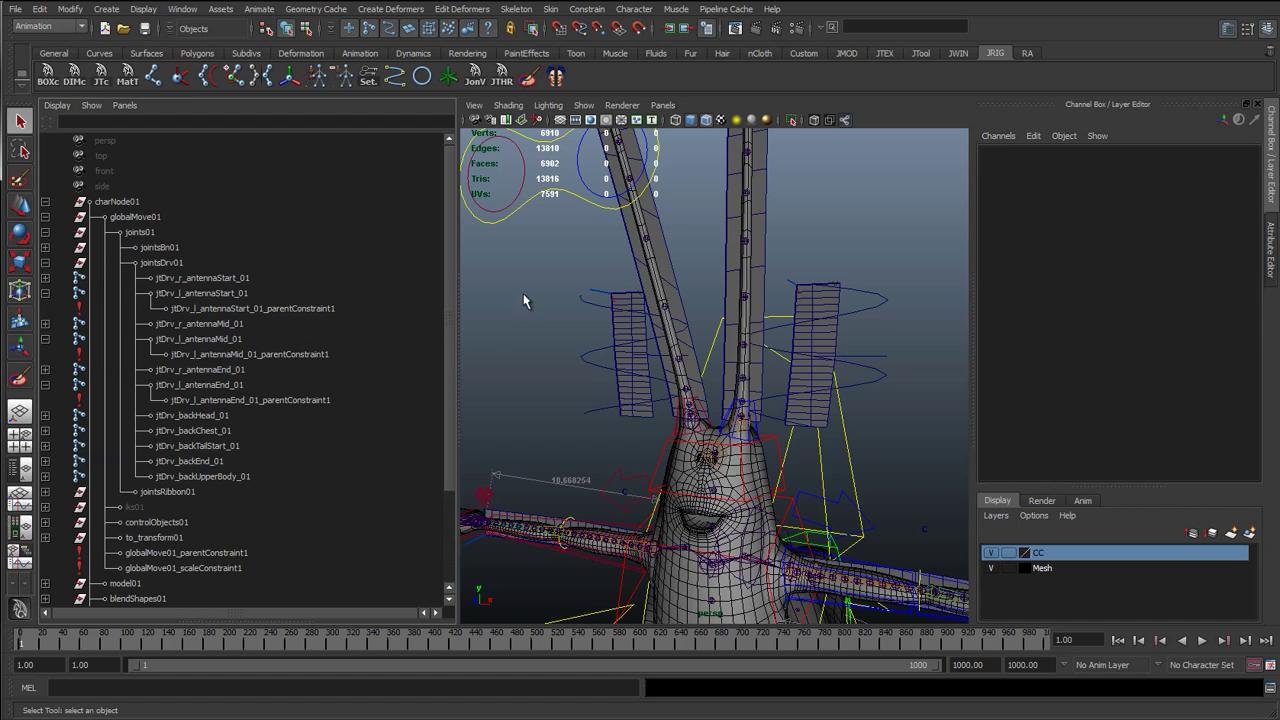
# Step: Lock and hide Scale Y on the left antenna controls cc_l_antennaStart_01, cc_l_antennaMid_01 and cc_l_antennaEnd_01
pyautogui.press('space')
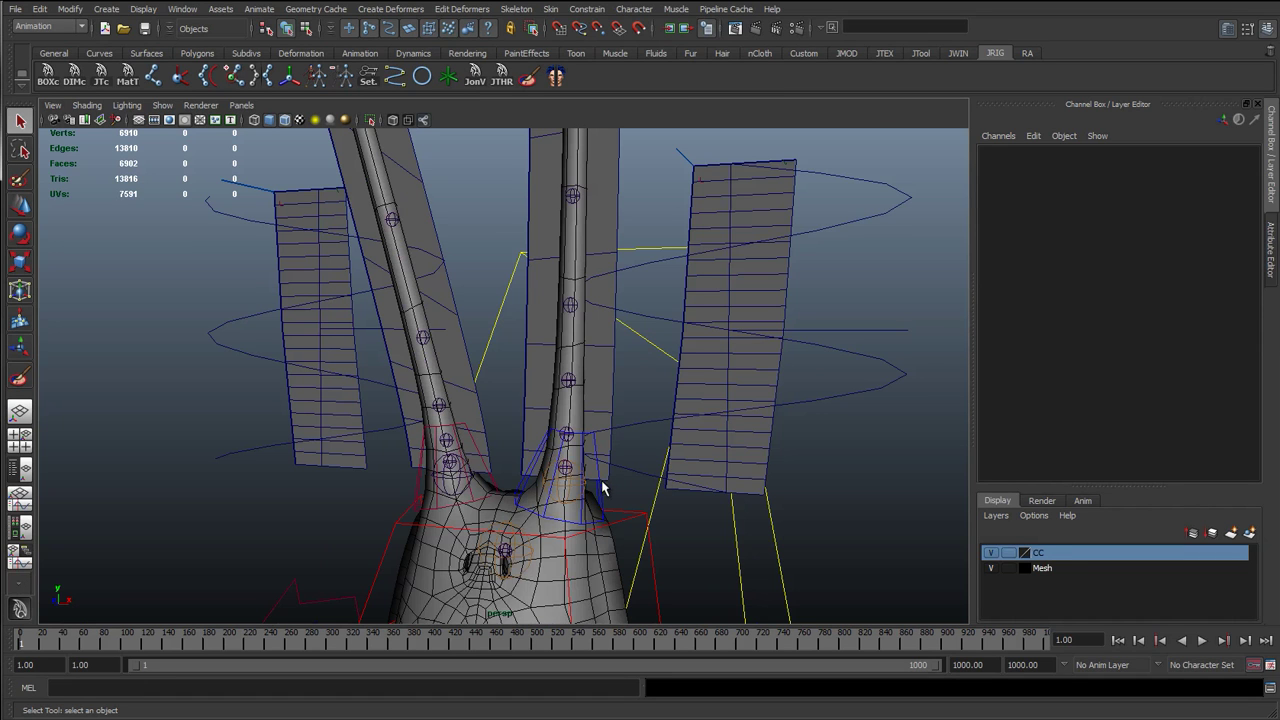
pyautogui.click(600, 490)
pyautogui.press('f')
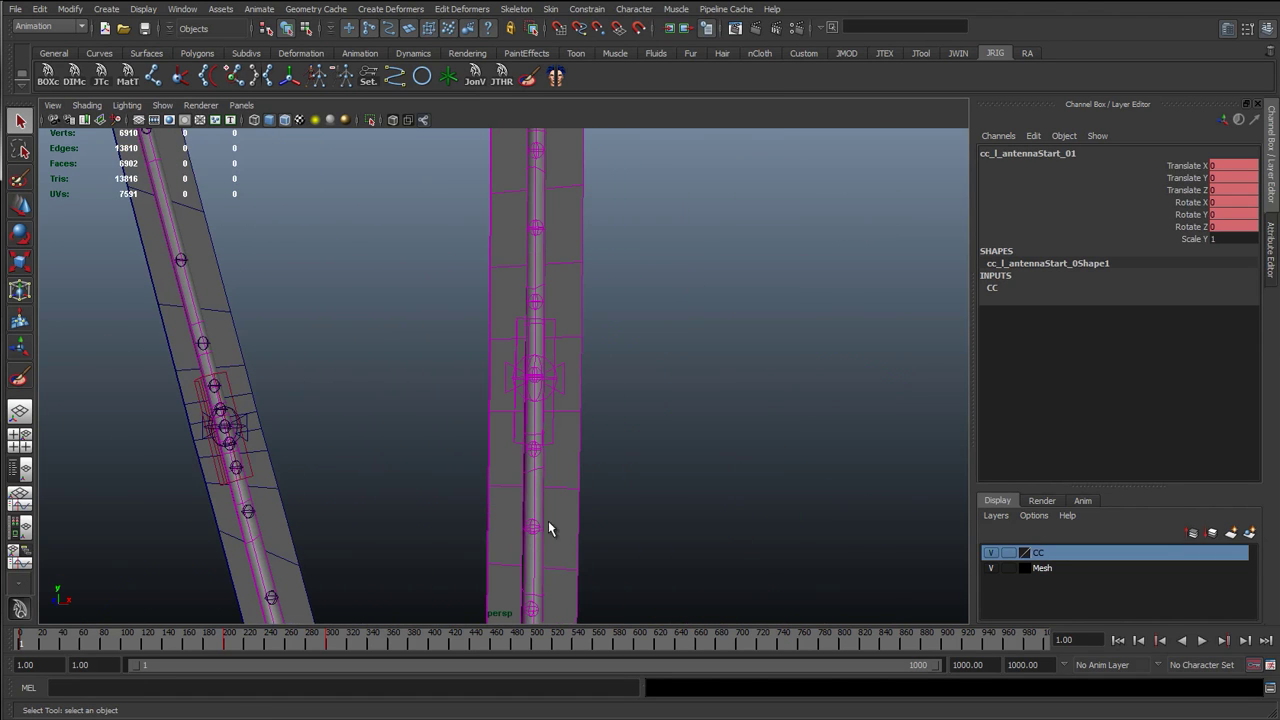
pyautogui.keyDown('shift'); pyautogui.click(554, 340); pyautogui.keyUp('shift')
pyautogui.hotkey('ctrl', 'z')
pyautogui.click(520, 325)
pyautogui.press('f')
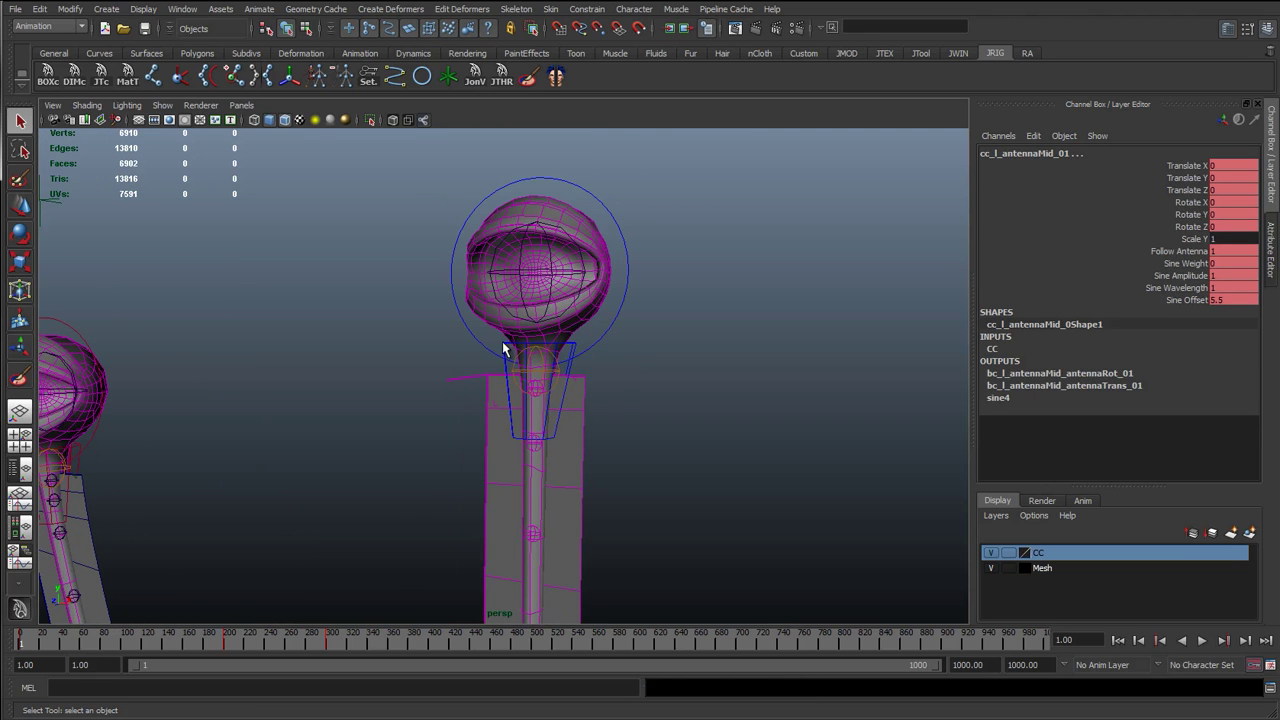
pyautogui.click(505, 350)
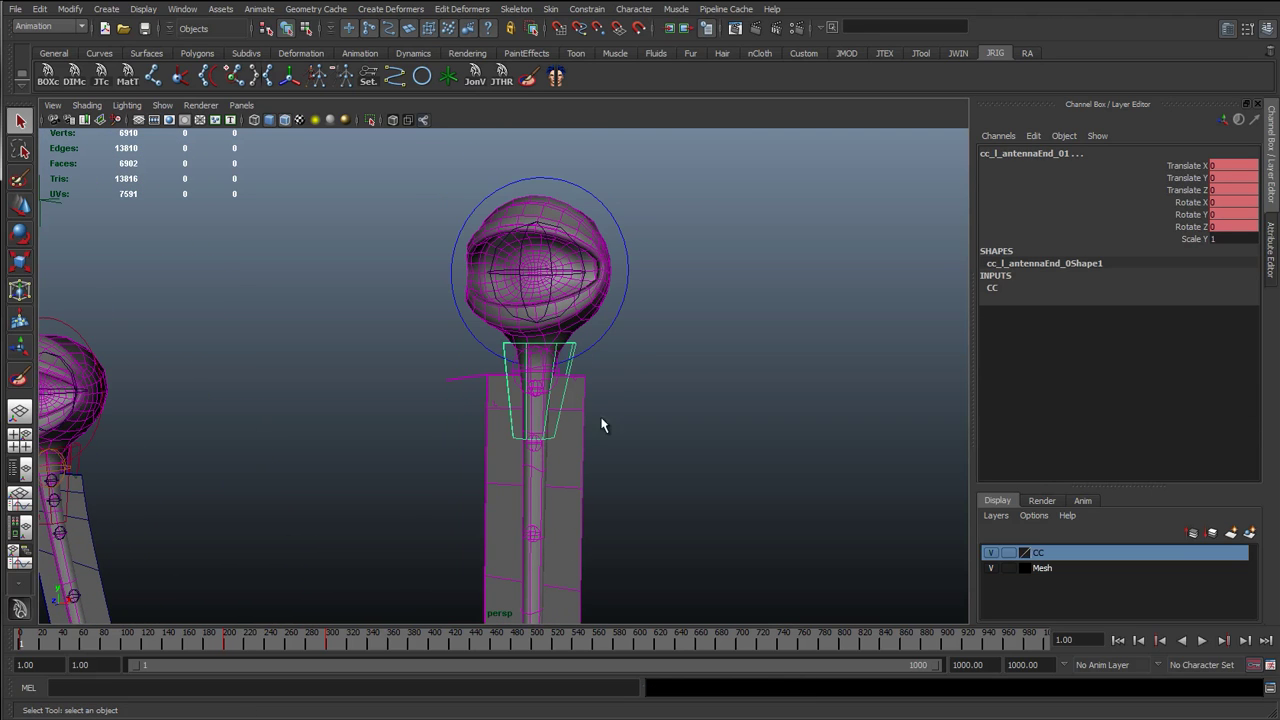
pyautogui.click(1188, 242)
pyautogui.rightClick(1188, 242)
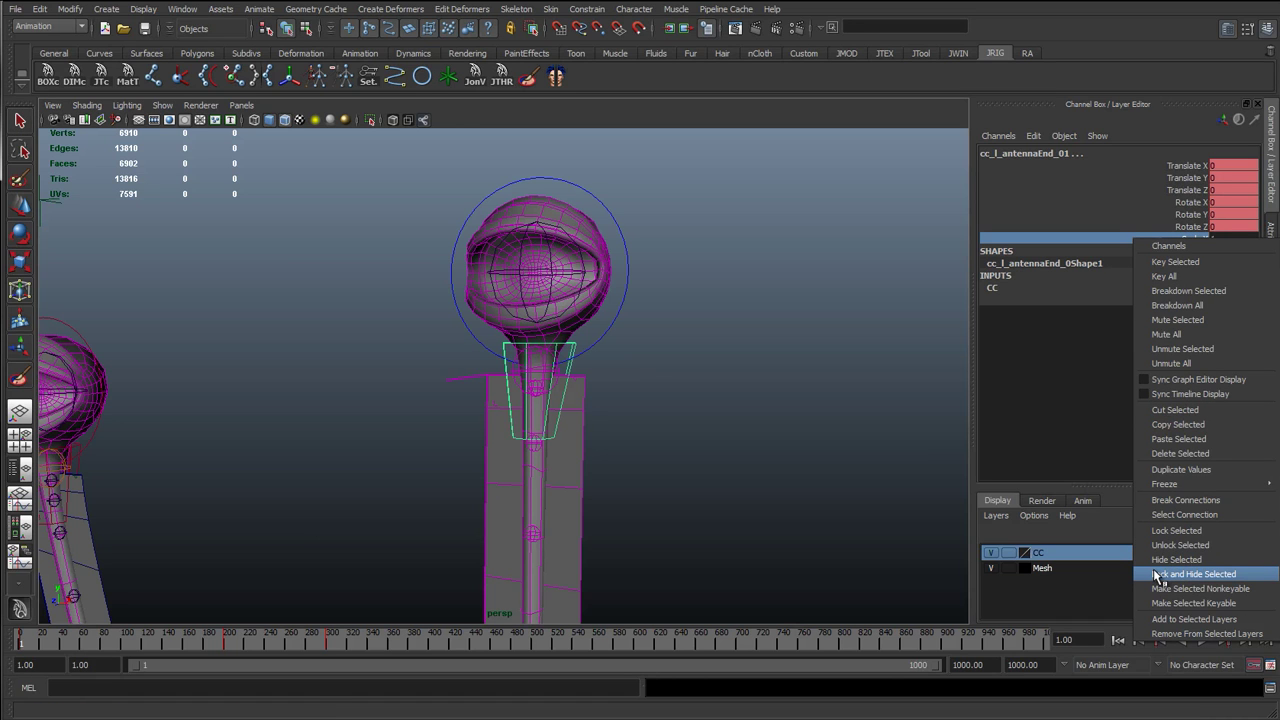
pyautogui.click(1200, 576)
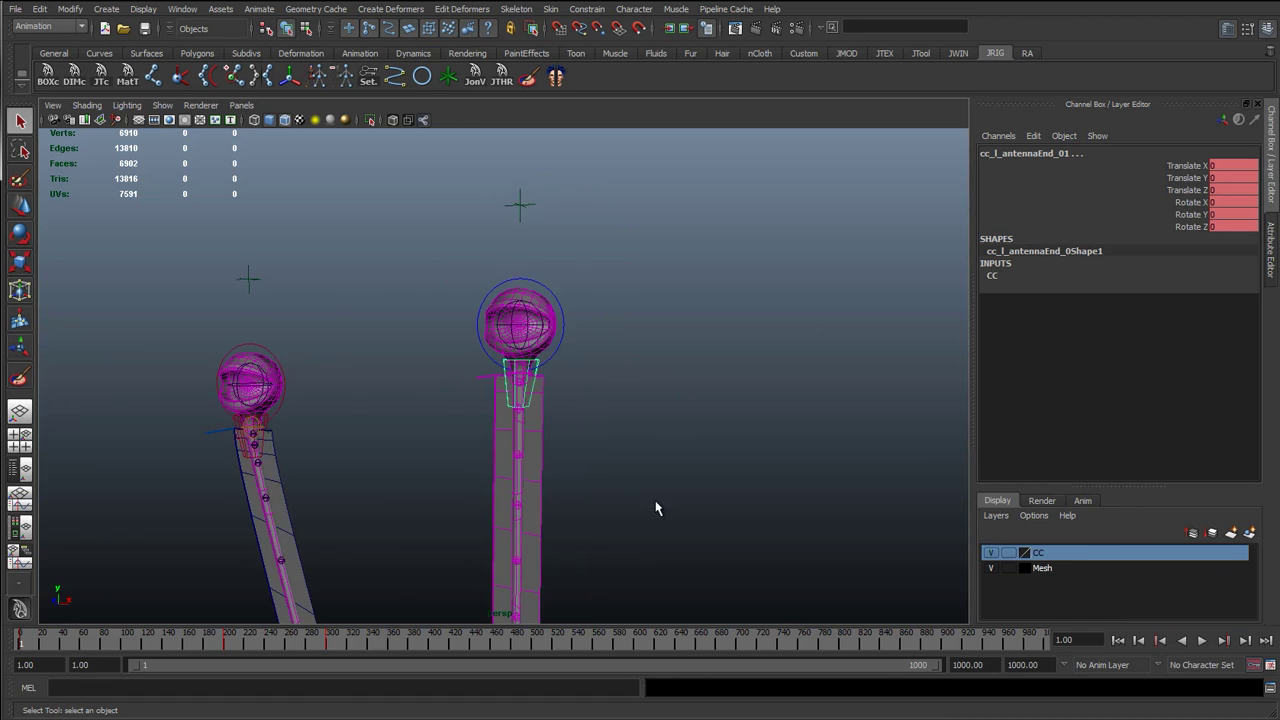
# Step: Add the right antenna's start, mid and end controls to the selection of left antenna controls
pyautogui.scroll(-5, 641, 537)
pyautogui.keyDown('alt'); pyautogui.moveTo(565, 547); pyautogui.dragTo(585, 200, button='middle'); pyautogui.keyUp('alt')
pyautogui.scroll(5, 537, 345)
pyautogui.keyDown('alt'); pyautogui.moveTo(537, 337); pyautogui.dragTo(540, 150, button='middle'); pyautogui.keyUp('alt')
pyautogui.scroll(4, 555, 343)
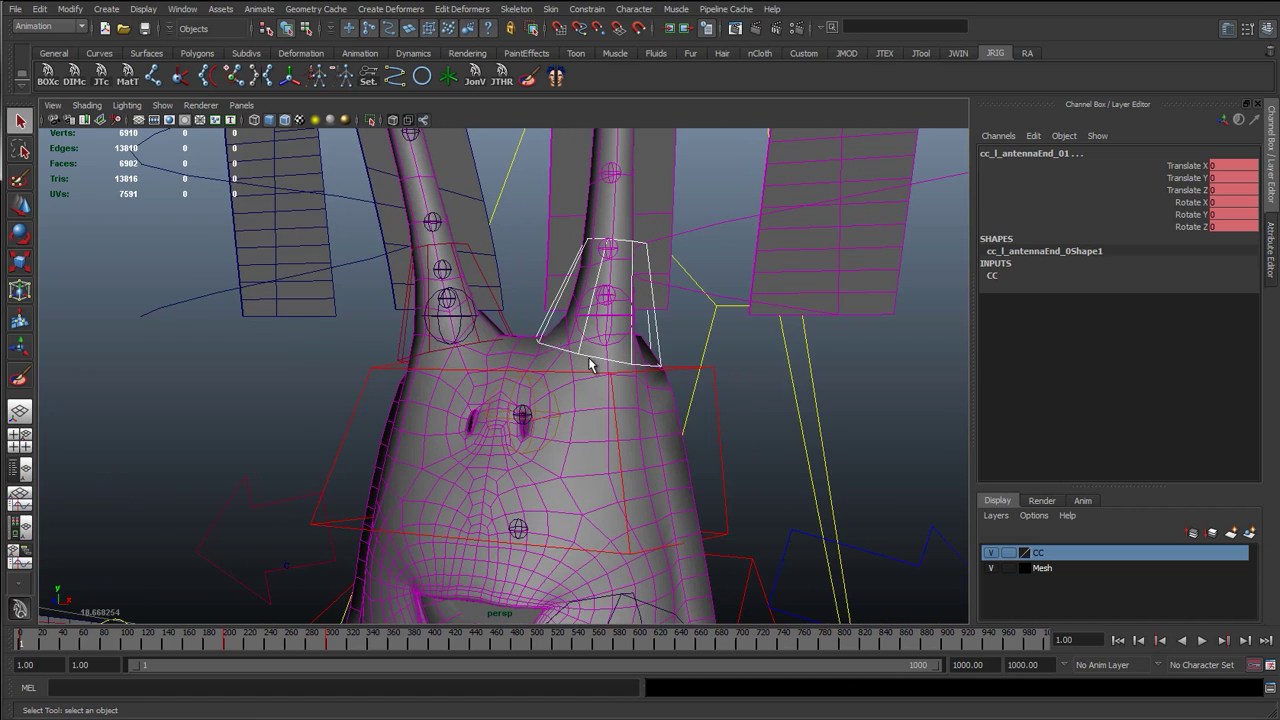
pyautogui.keyDown('shift'); pyautogui.click(502, 325); pyautogui.keyUp('shift')
pyautogui.keyDown('alt'); pyautogui.moveTo(459, 197); pyautogui.dragTo(532, 648, button='middle'); pyautogui.keyUp('alt')
pyautogui.scroll(3, 446, 332)
pyautogui.keyDown('alt'); pyautogui.moveTo(446, 332); pyautogui.dragTo(576, 677, button='middle'); pyautogui.keyUp('alt')
pyautogui.keyDown('shift'); pyautogui.click(512, 439); pyautogui.keyUp('shift')
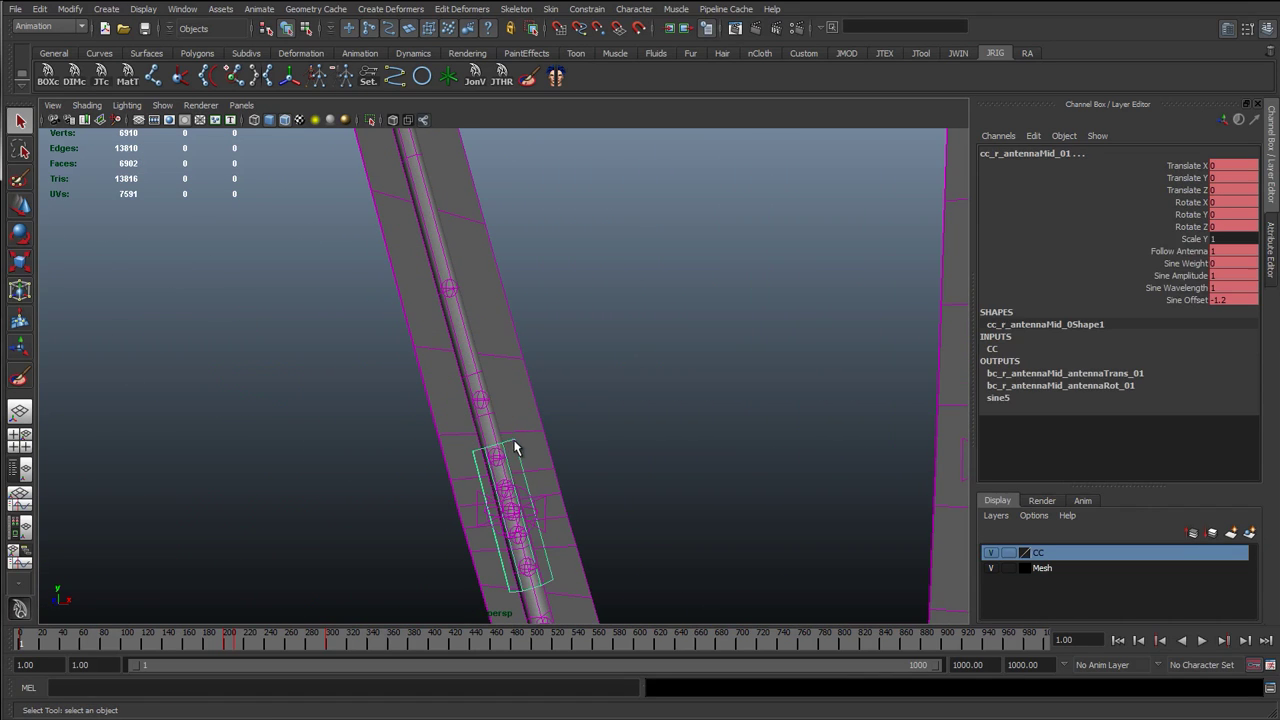
pyautogui.keyDown('alt'); pyautogui.moveTo(502, 307); pyautogui.dragTo(579, 548, button='middle'); pyautogui.keyUp('alt')
pyautogui.keyDown('alt'); pyautogui.moveTo(489, 269); pyautogui.dragTo(570, 640, button='middle'); pyautogui.keyUp('alt')
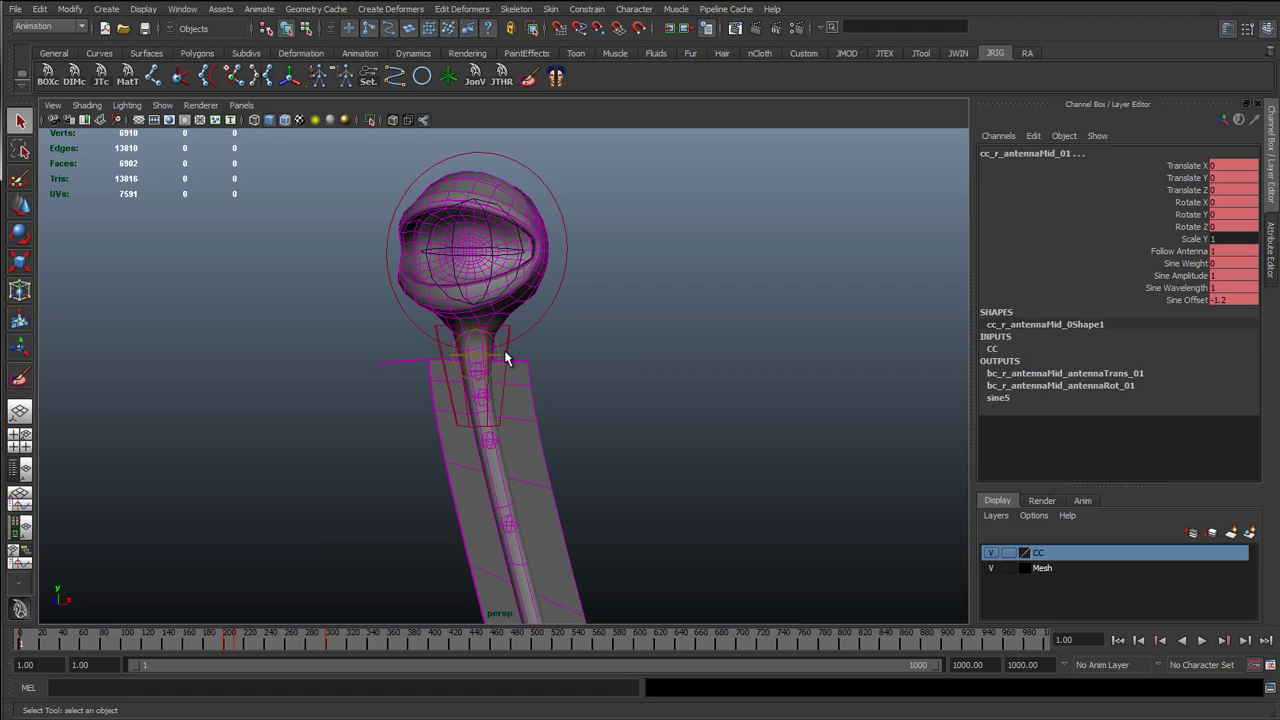
pyautogui.keyDown('shift'); pyautogui.click(505, 351); pyautogui.keyUp('shift')
pyautogui.scroll(-5, 764, 361)
pyautogui.keyDown('alt'); pyautogui.moveTo(611, 291); pyautogui.dragTo(540, 130, button='middle'); pyautogui.keyUp('alt')
pyautogui.scroll(-4, 400, 451)
pyautogui.keyDown('alt'); pyautogui.moveTo(400, 451); pyautogui.dragTo(355, 407, button='middle'); pyautogui.keyUp('alt')
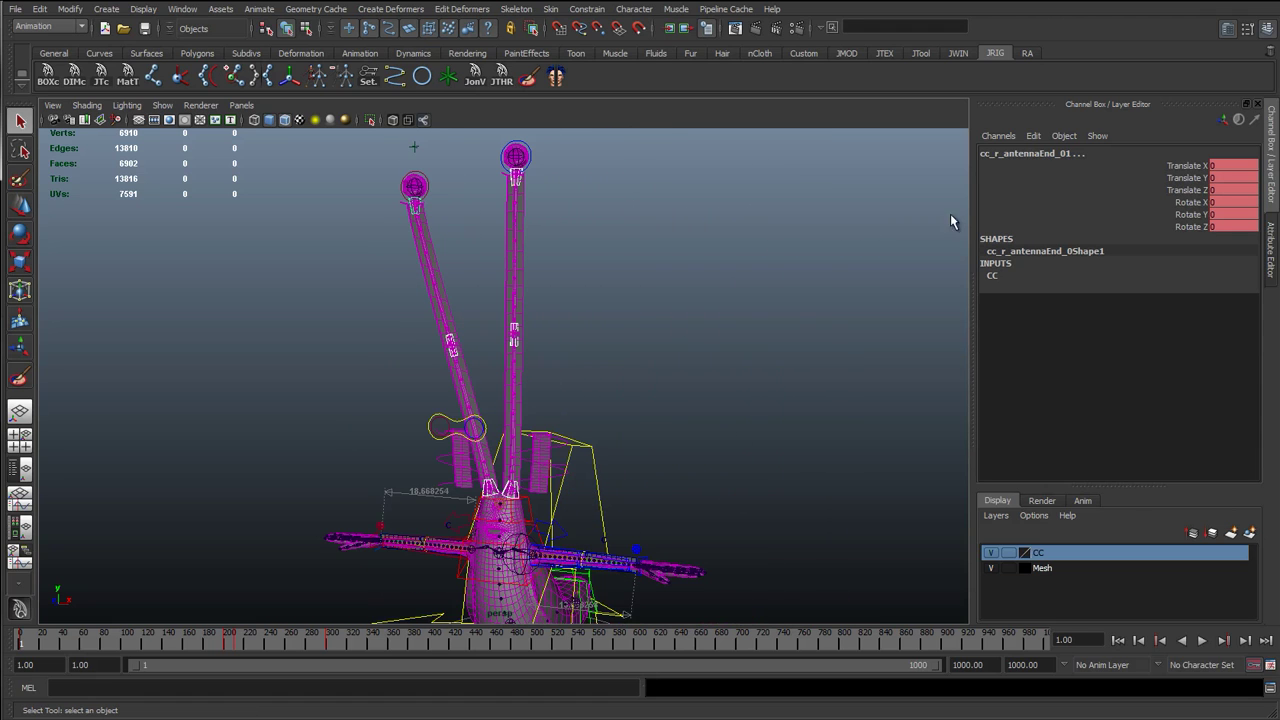
# Step: Add a keyable float attribute named tangent with default 1 to the selected antenna controls, and clear the selection
pyautogui.click(1032, 135)
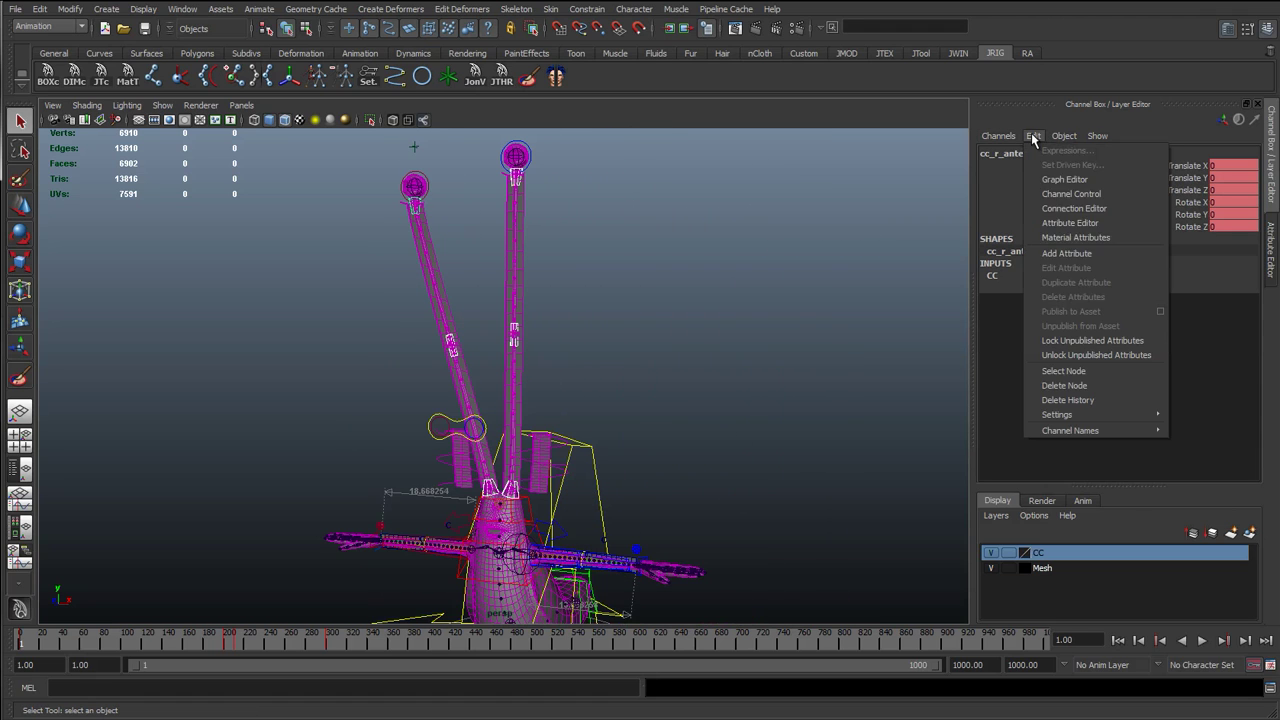
pyautogui.click(1073, 255)
pyautogui.click(328, 270)
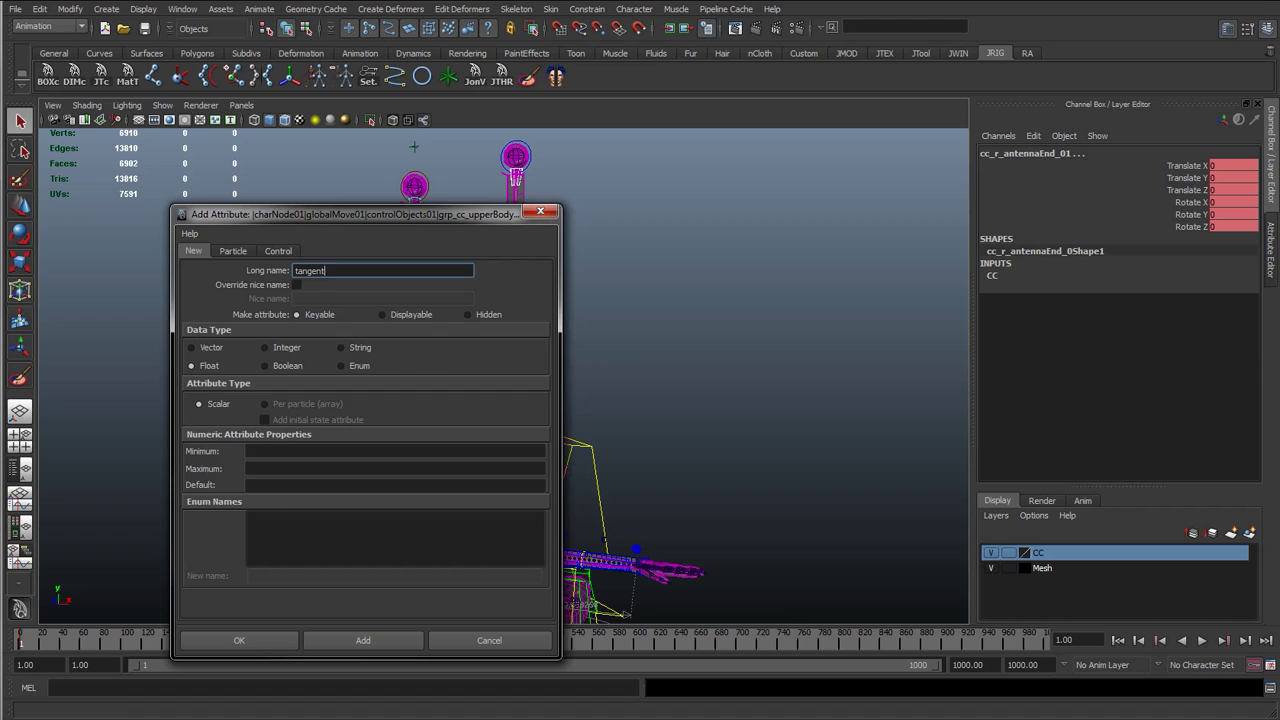
pyautogui.press('Tab')
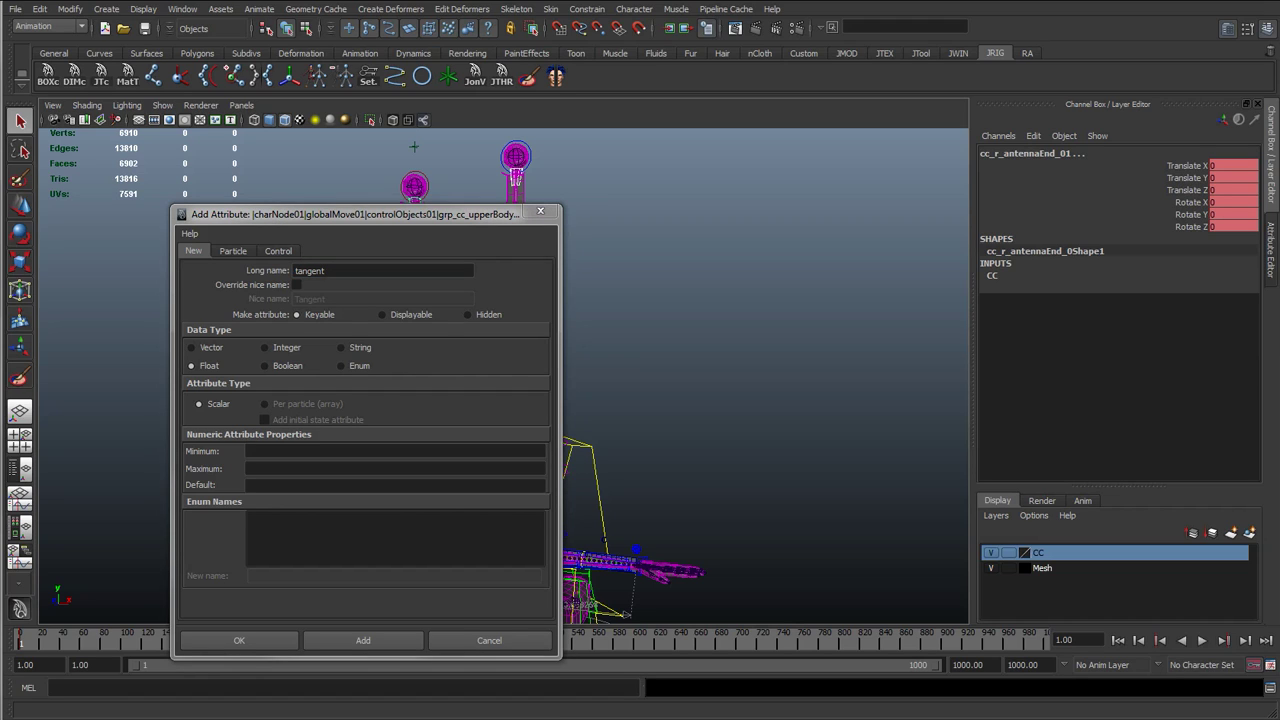
pyautogui.click(260, 450)
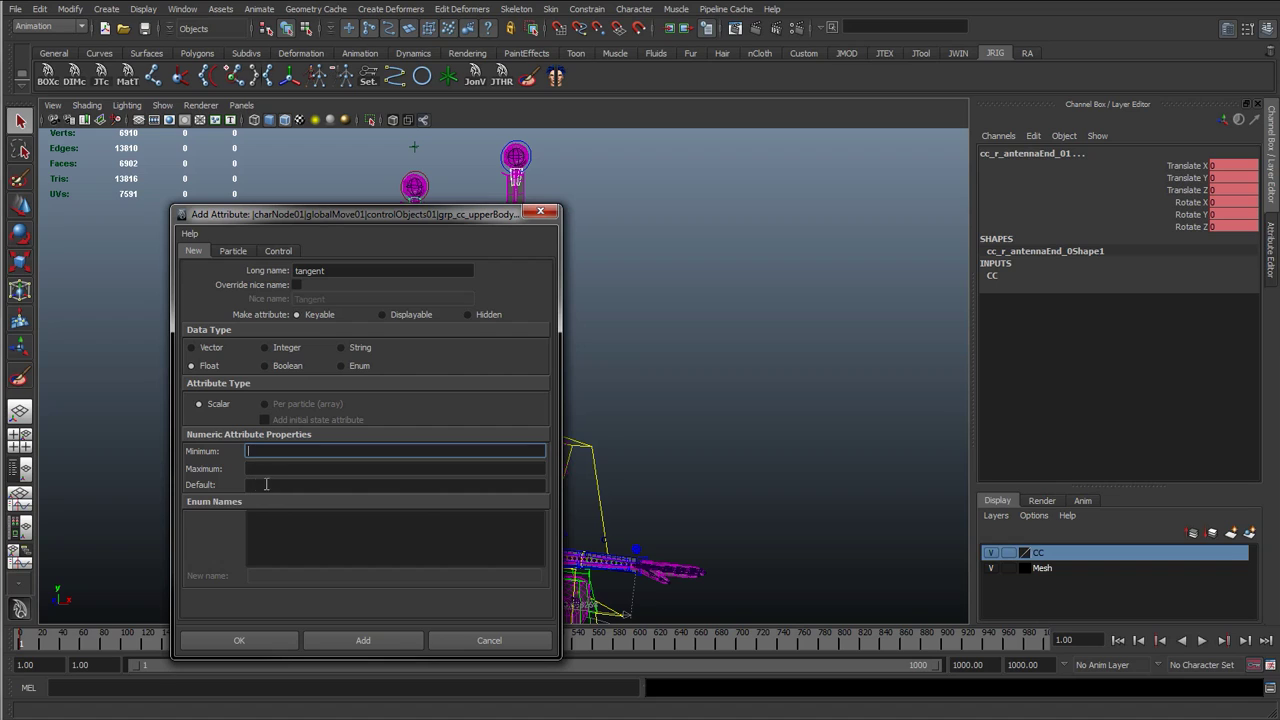
pyautogui.press('Tab')
pyautogui.click(255, 484)
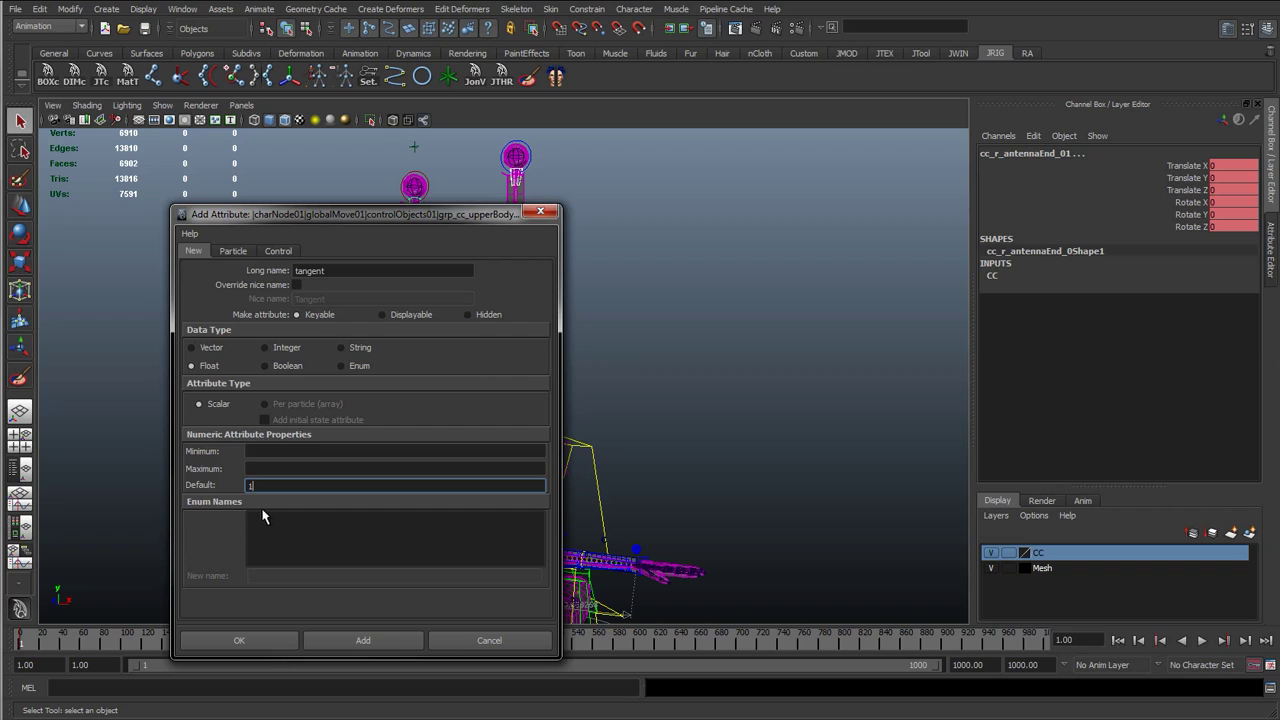
pyautogui.click(262, 453)
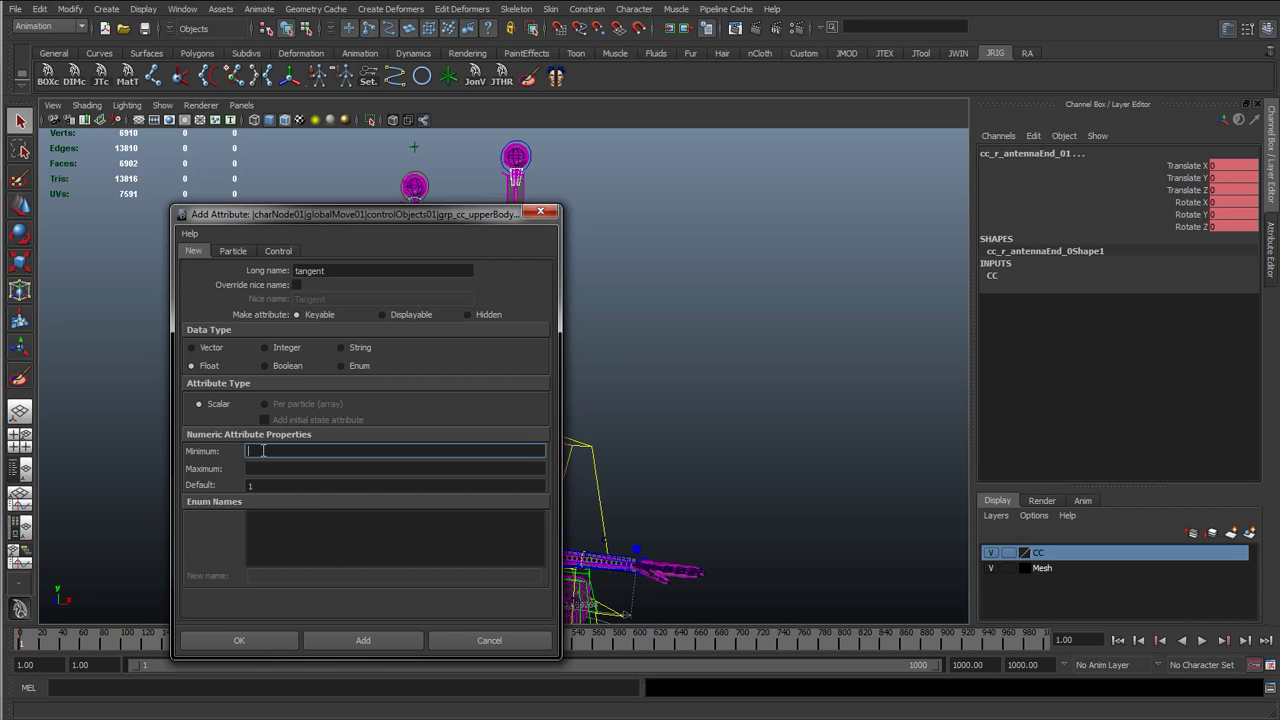
pyautogui.moveTo(365, 213); pyautogui.dragTo(231, 175)
pyautogui.click(135, 445)
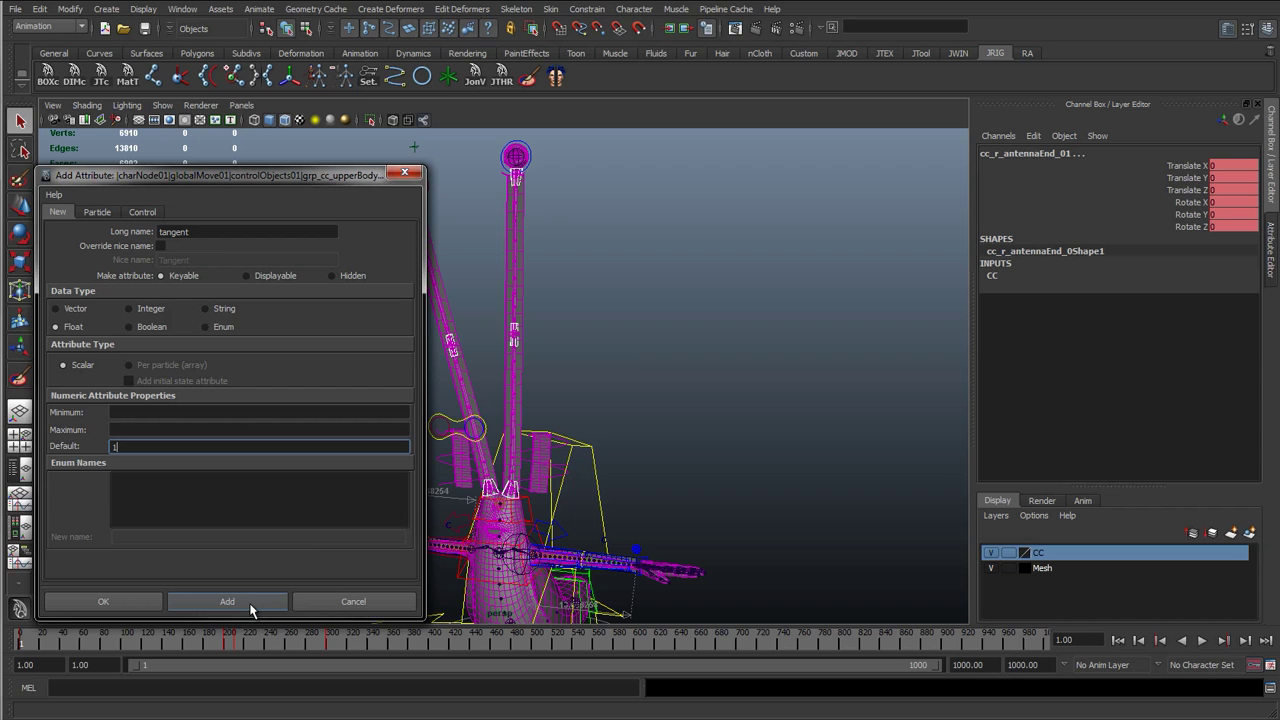
pyautogui.click(228, 602)
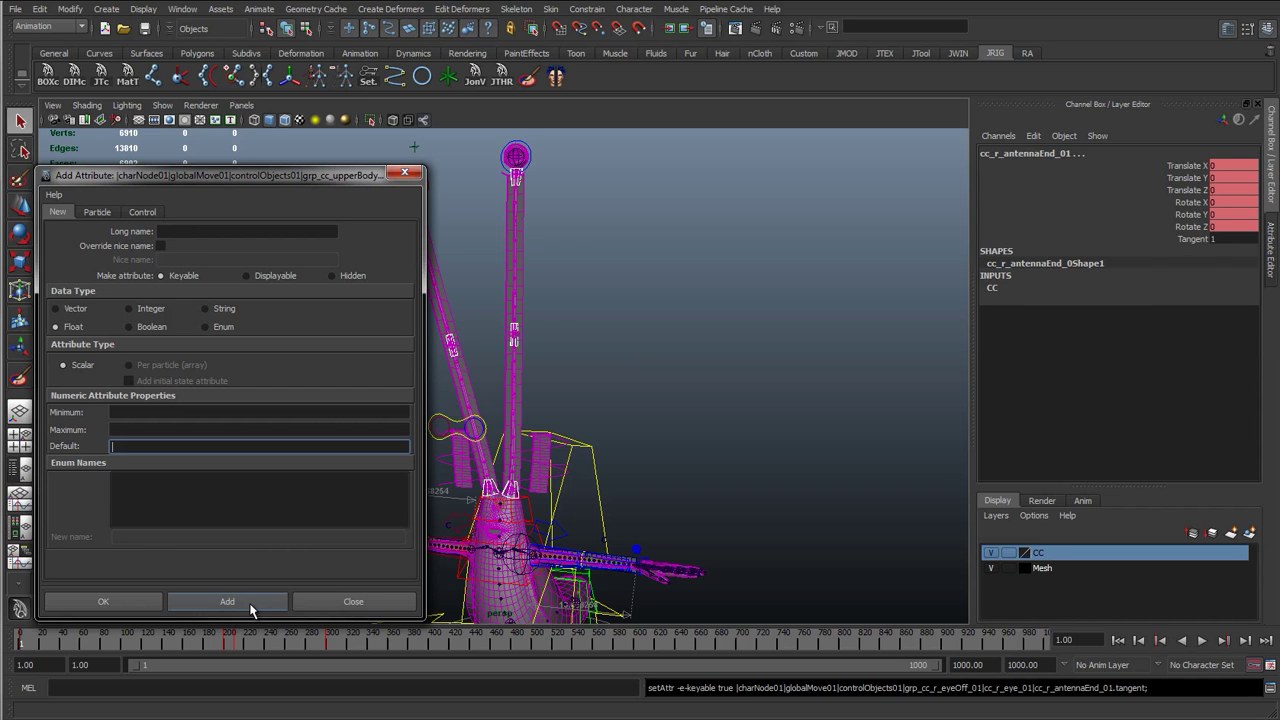
pyautogui.click(355, 602)
pyautogui.click(724, 480)
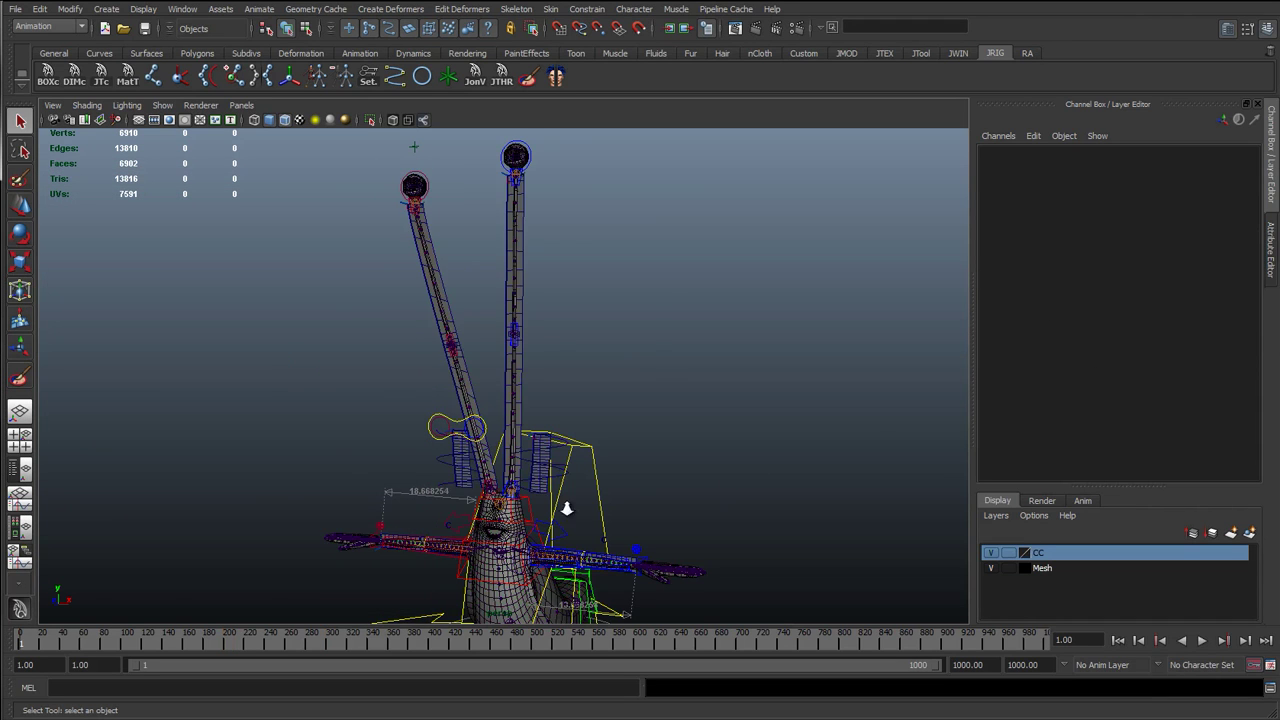
# Step: Open the Connection Editor with the control cc_l_antennaStart_01 loaded as the output node, and move its window clear of the antennas
pyautogui.scroll(5, 545, 460)
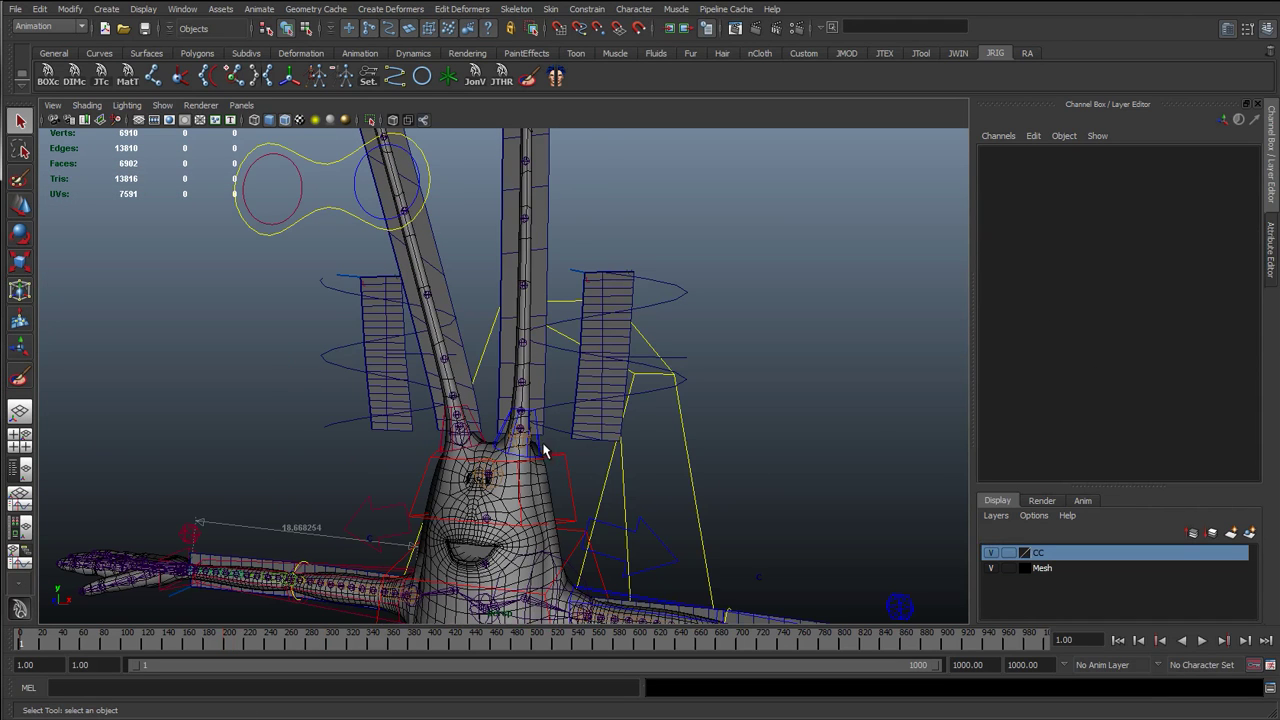
pyautogui.click(541, 448)
pyautogui.scroll(3, 541, 448)
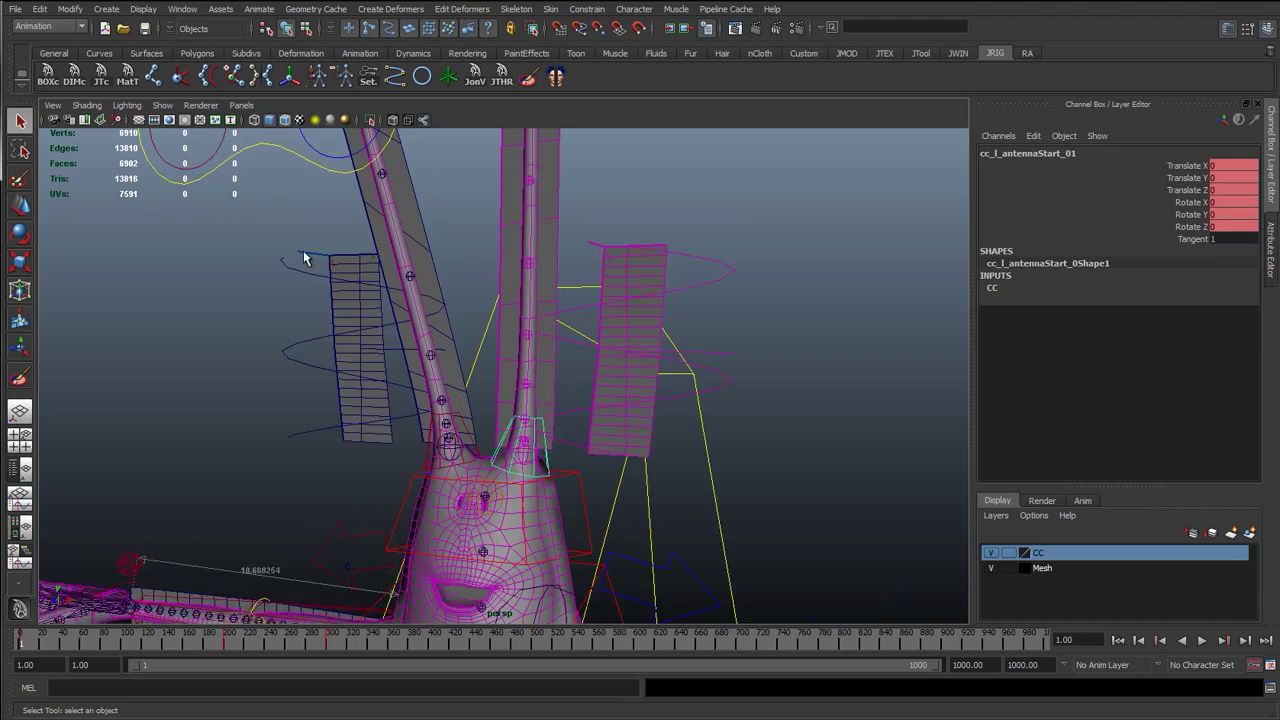
pyautogui.click(143, 12)
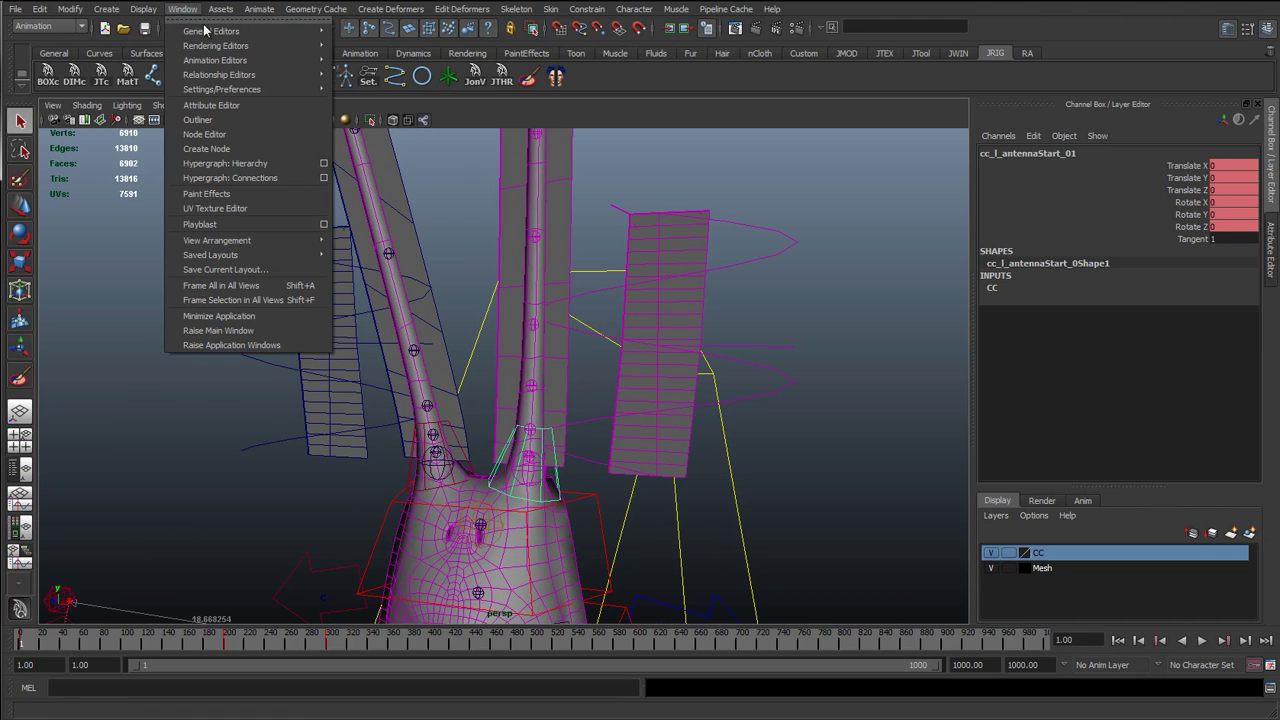
pyautogui.moveTo(207, 31)
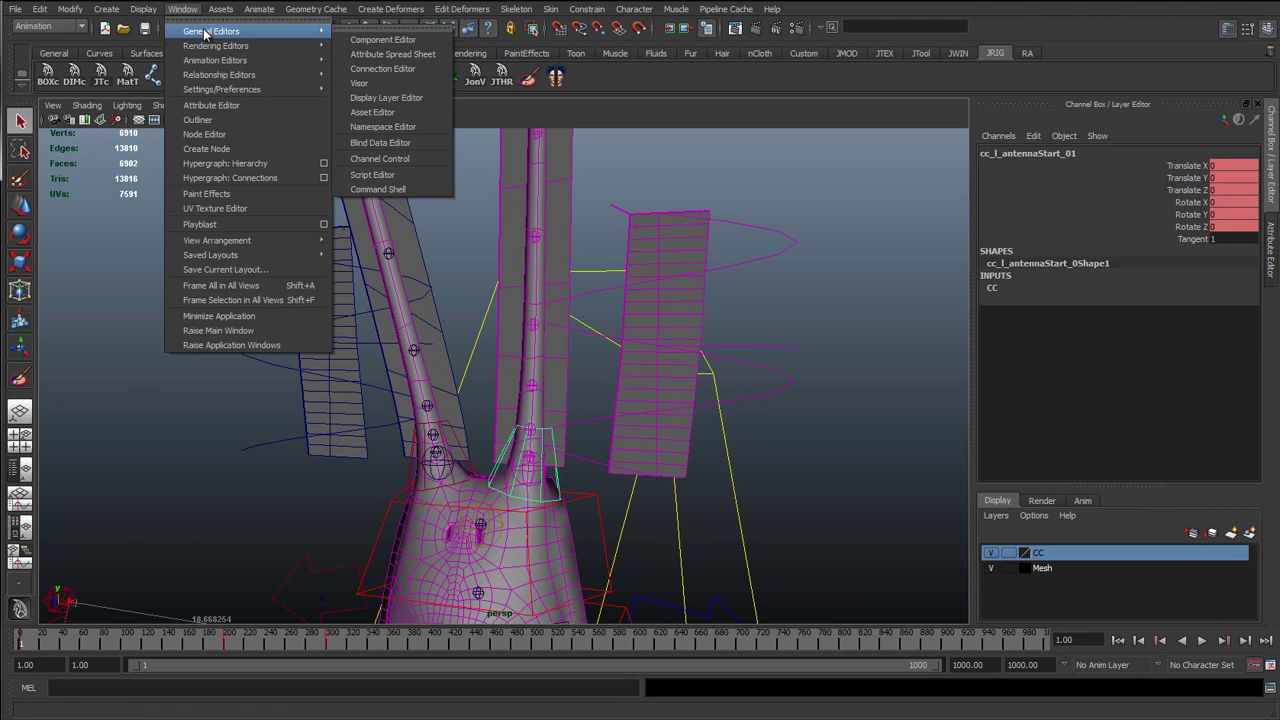
pyautogui.click(397, 70)
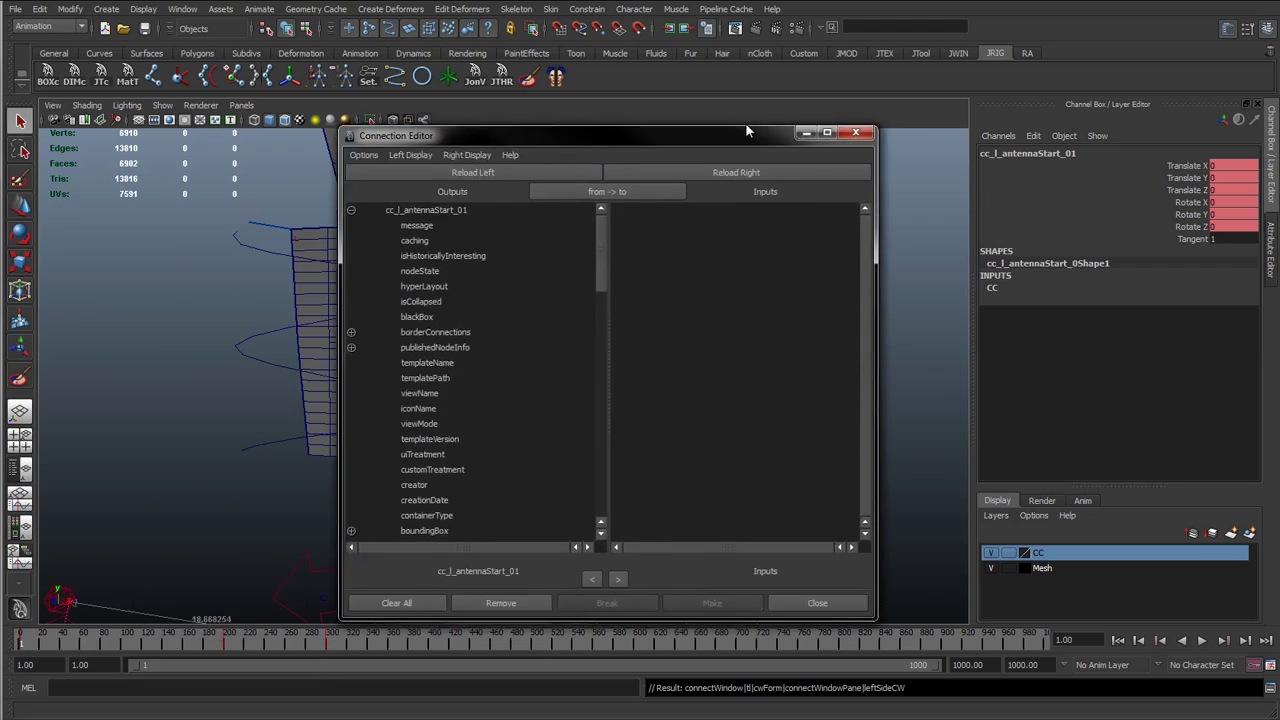
pyautogui.moveTo(703, 120); pyautogui.dragTo(368, 112)
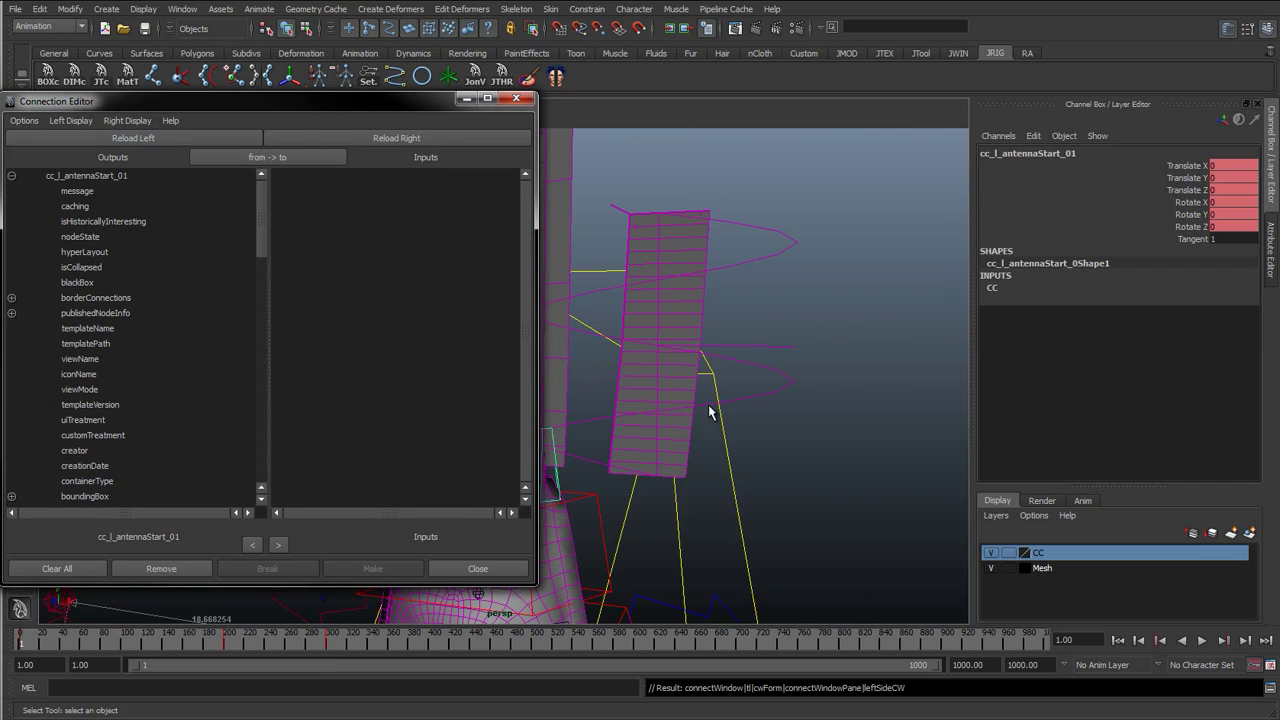
# Step: Load the driver joint jtDrv_l_antennaStart_01 as the input node in the Connection Editor
pyautogui.press('f')
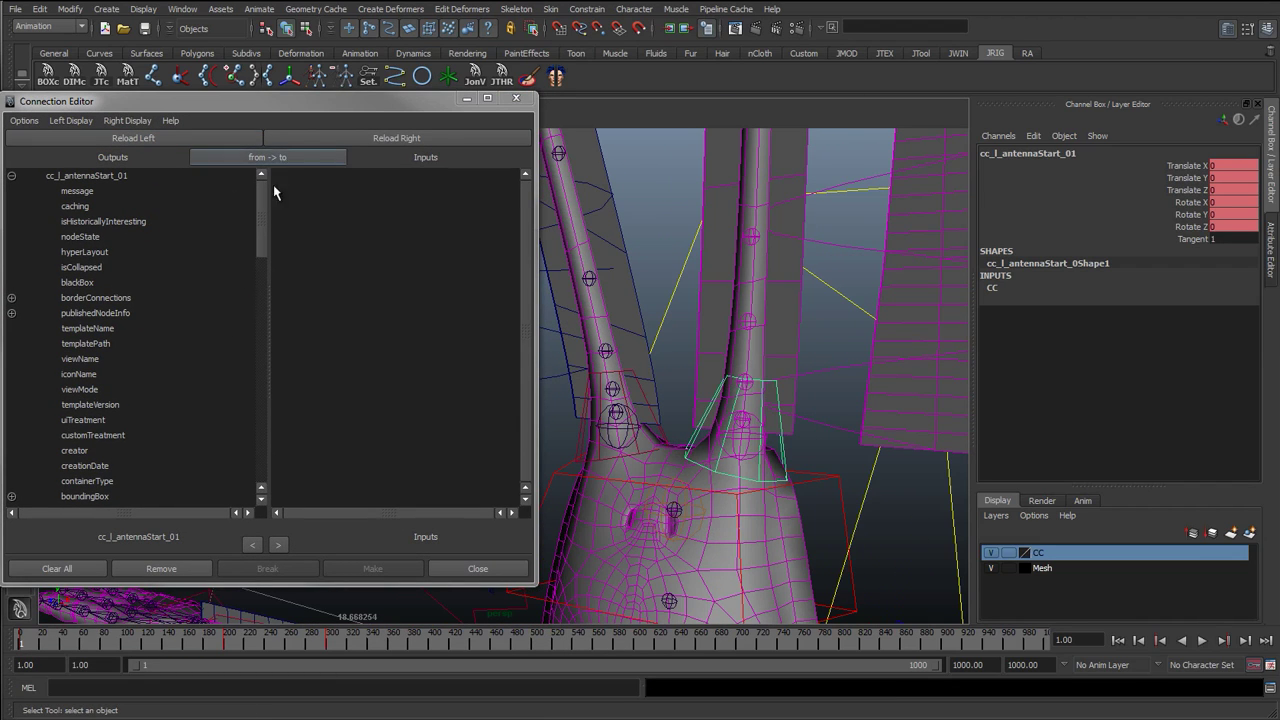
pyautogui.click(741, 442)
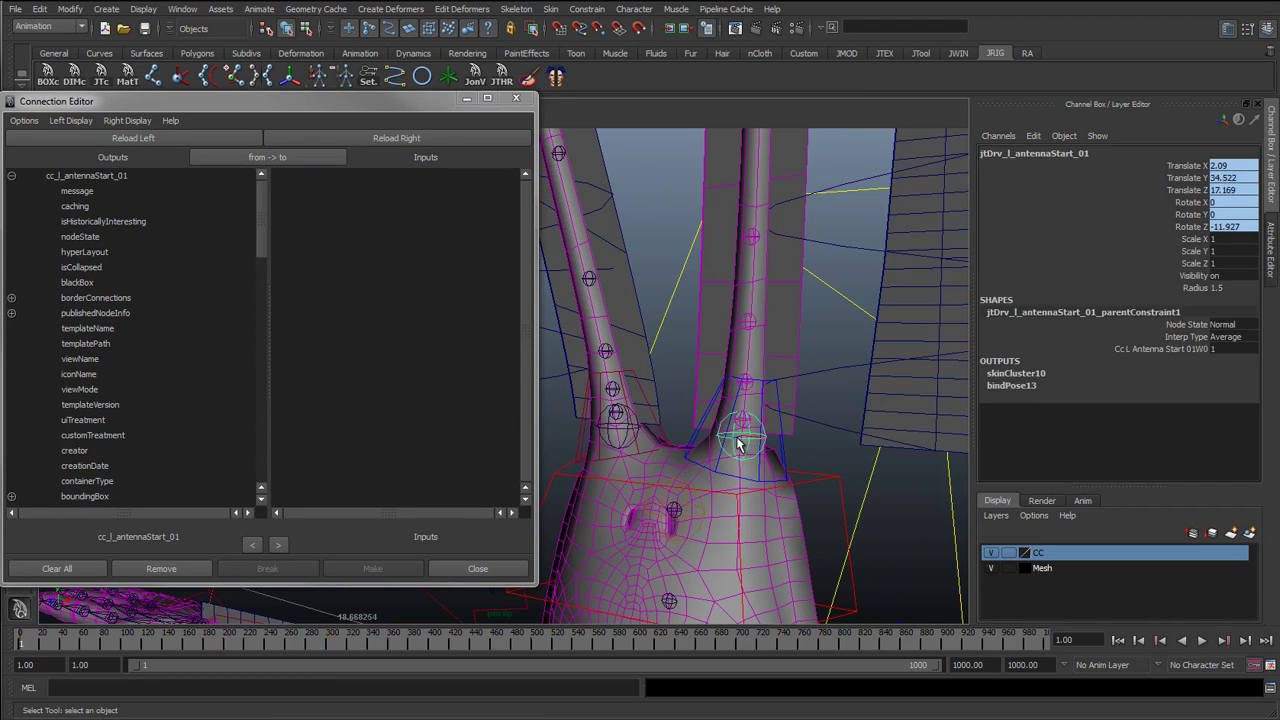
pyautogui.click(377, 145)
pyautogui.scroll(-10, 245, 490)
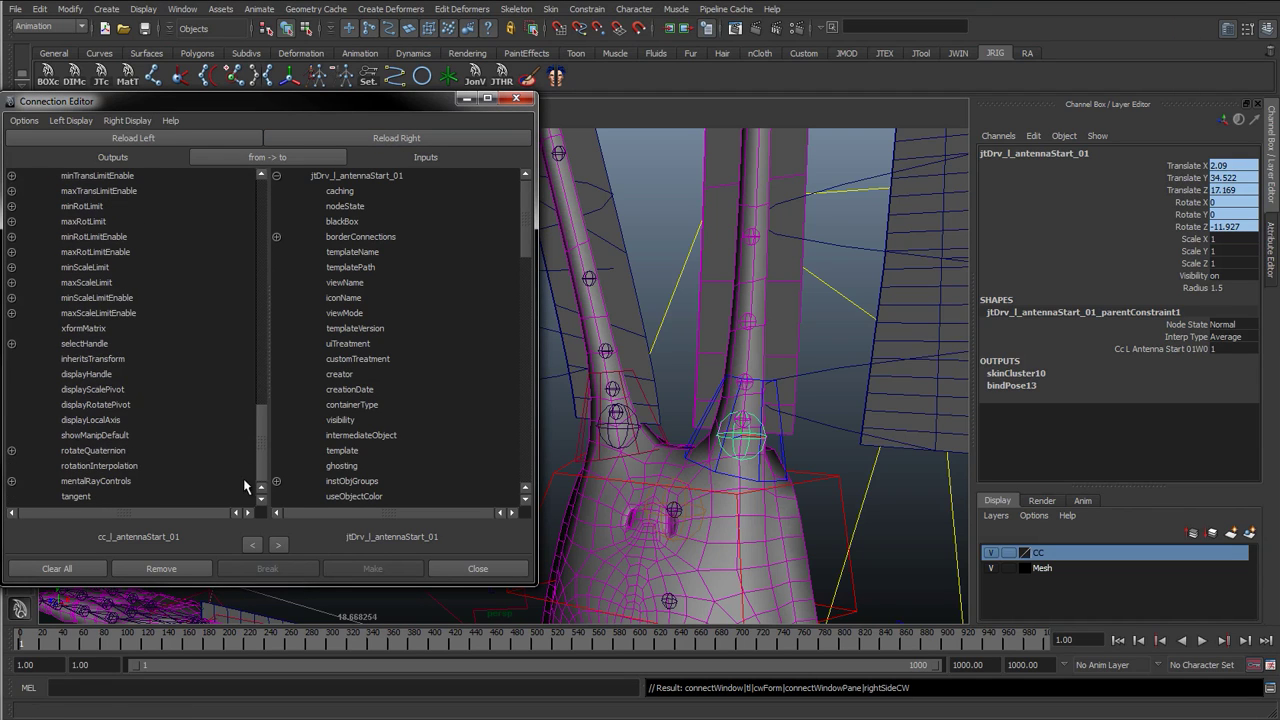
# Step: Connect the tangent attribute of cc_l_antennaStart_01 to scaleY of jtDrv_l_antennaStart_01
pyautogui.click(784, 452)
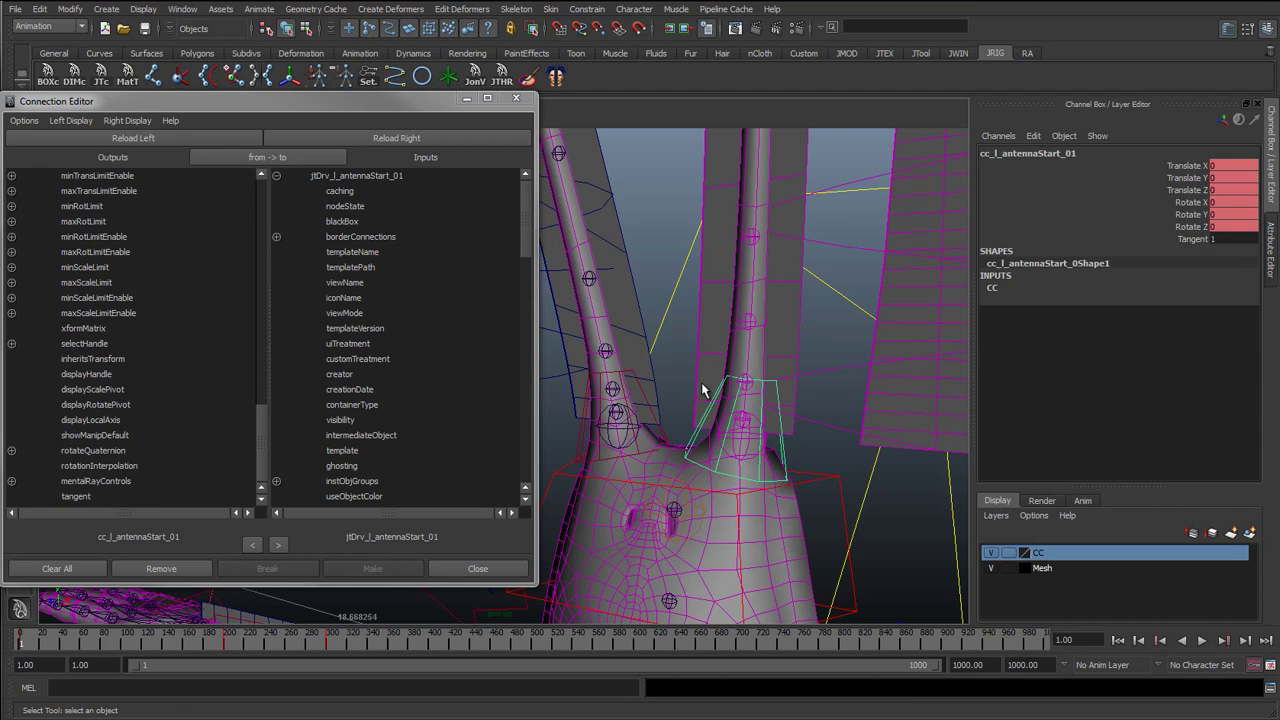
pyautogui.click(75, 496)
pyautogui.scroll(-15, 355, 362)
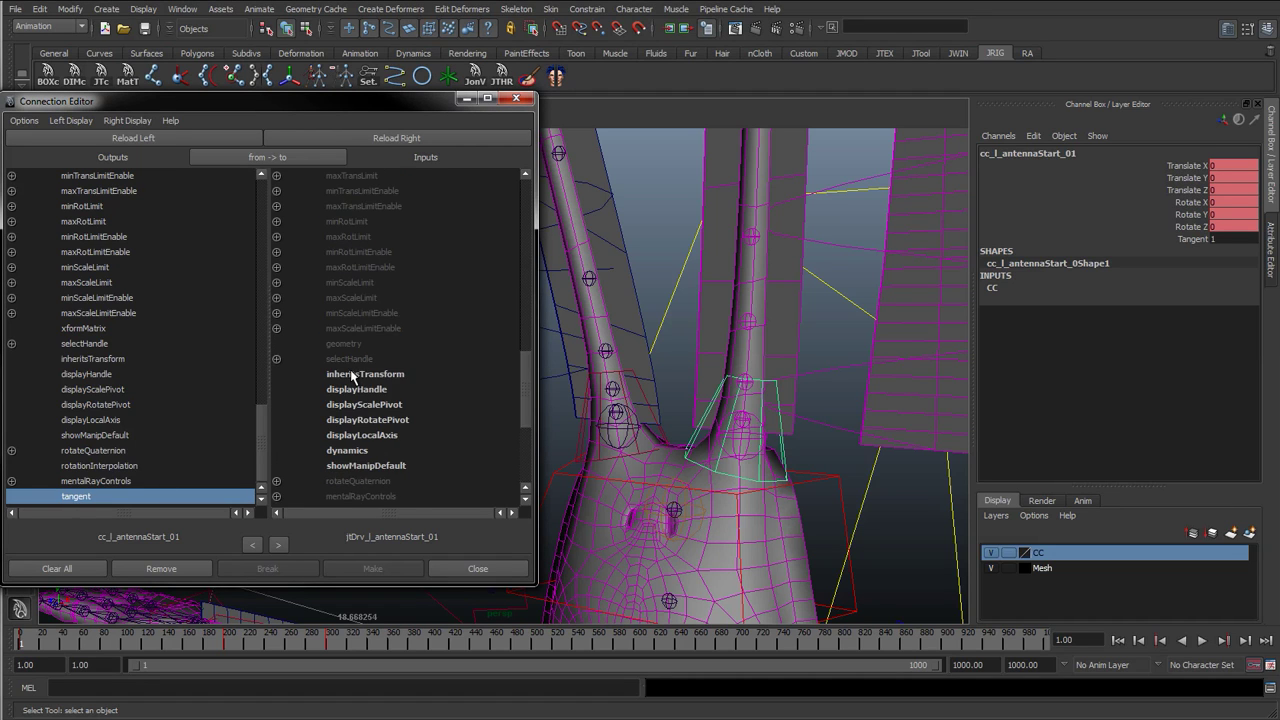
pyautogui.scroll(5, 348, 372)
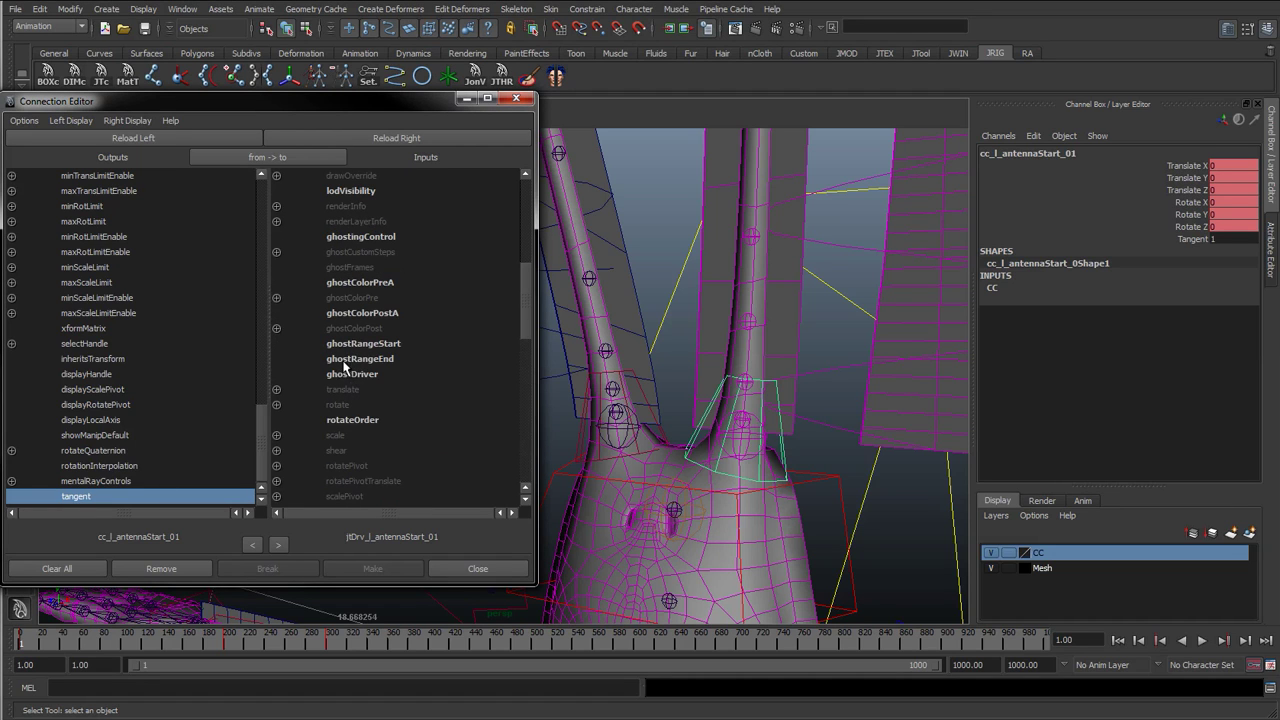
pyautogui.click(276, 435)
pyautogui.click(356, 467)
# Step: Load cc_l_antennaMid_01 as the output node and jtDrv_l_antennaMid_01 as the input node in the Connection Editor
pyautogui.scroll(-3, 597, 386)
pyautogui.keyDown('alt'); pyautogui.moveTo(598, 387); pyautogui.dragTo(642, 423, button='middle'); pyautogui.keyUp('alt')
pyautogui.keyDown('alt'); pyautogui.moveTo(612, 318); pyautogui.dragTo(629, 357, button='right'); pyautogui.keyUp('alt')
pyautogui.click(645, 350)
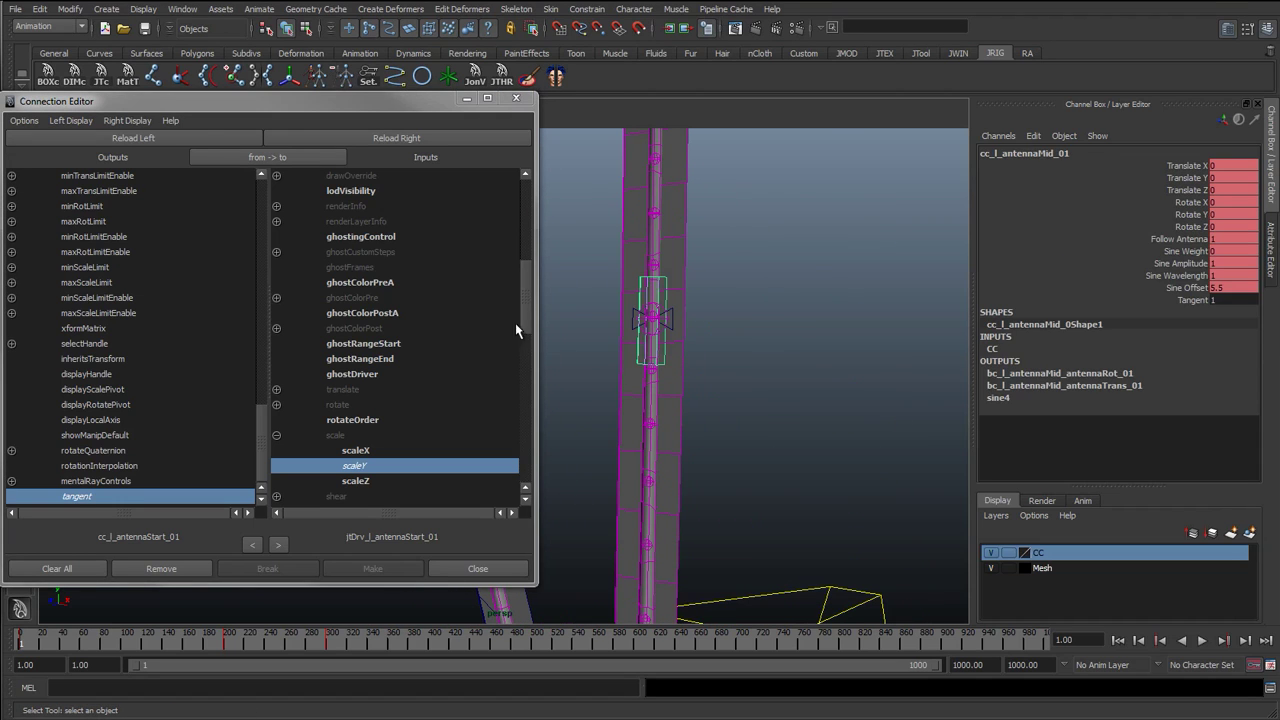
pyautogui.click(133, 138)
pyautogui.scroll(5, 667, 323)
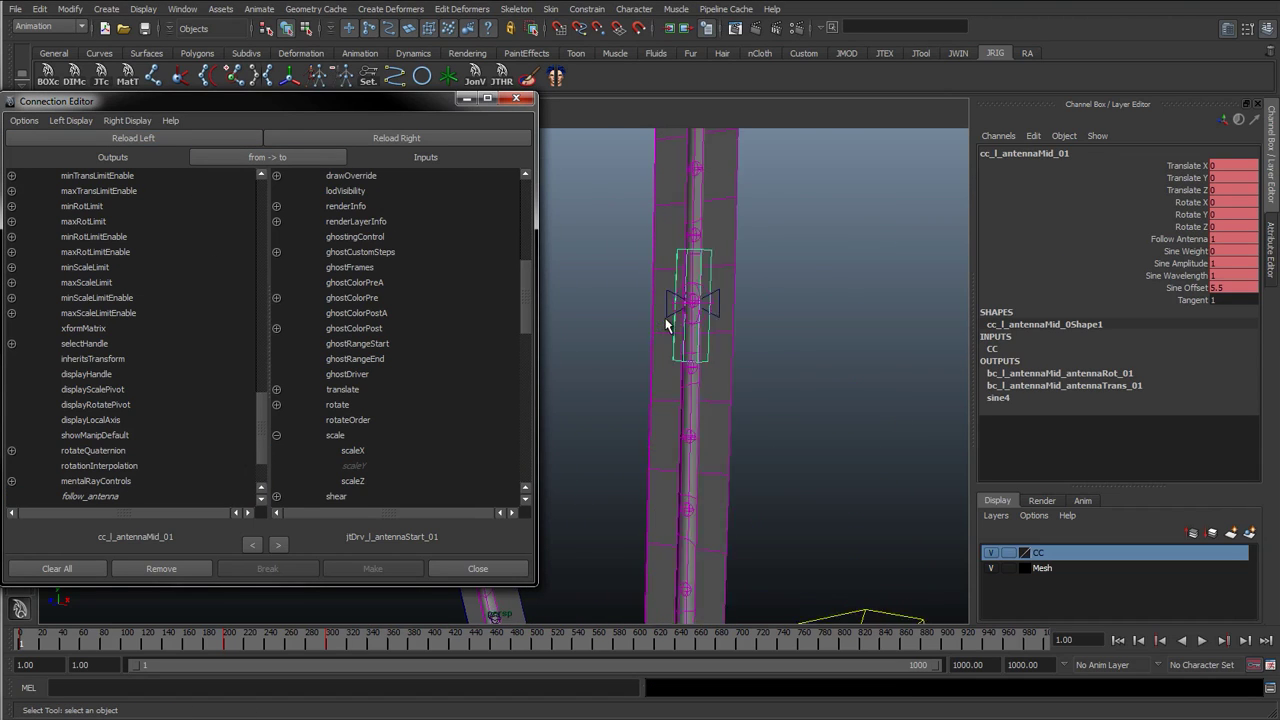
pyautogui.click(763, 269)
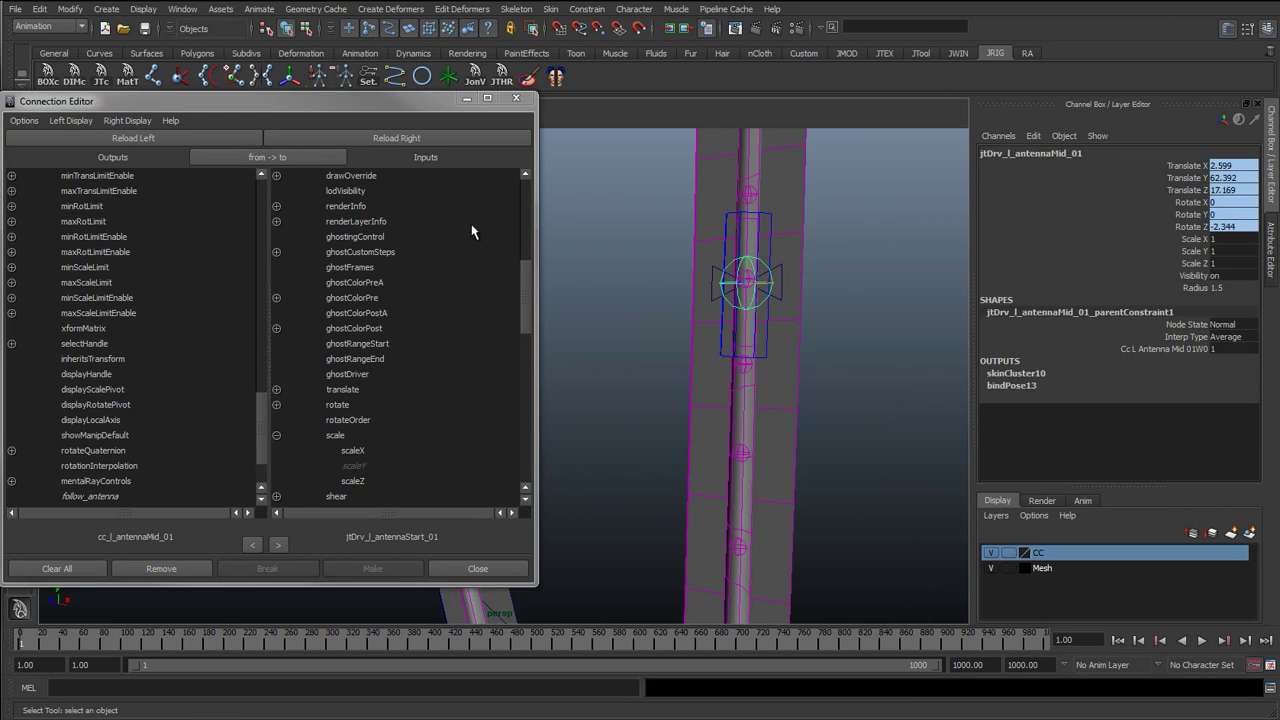
pyautogui.click(424, 140)
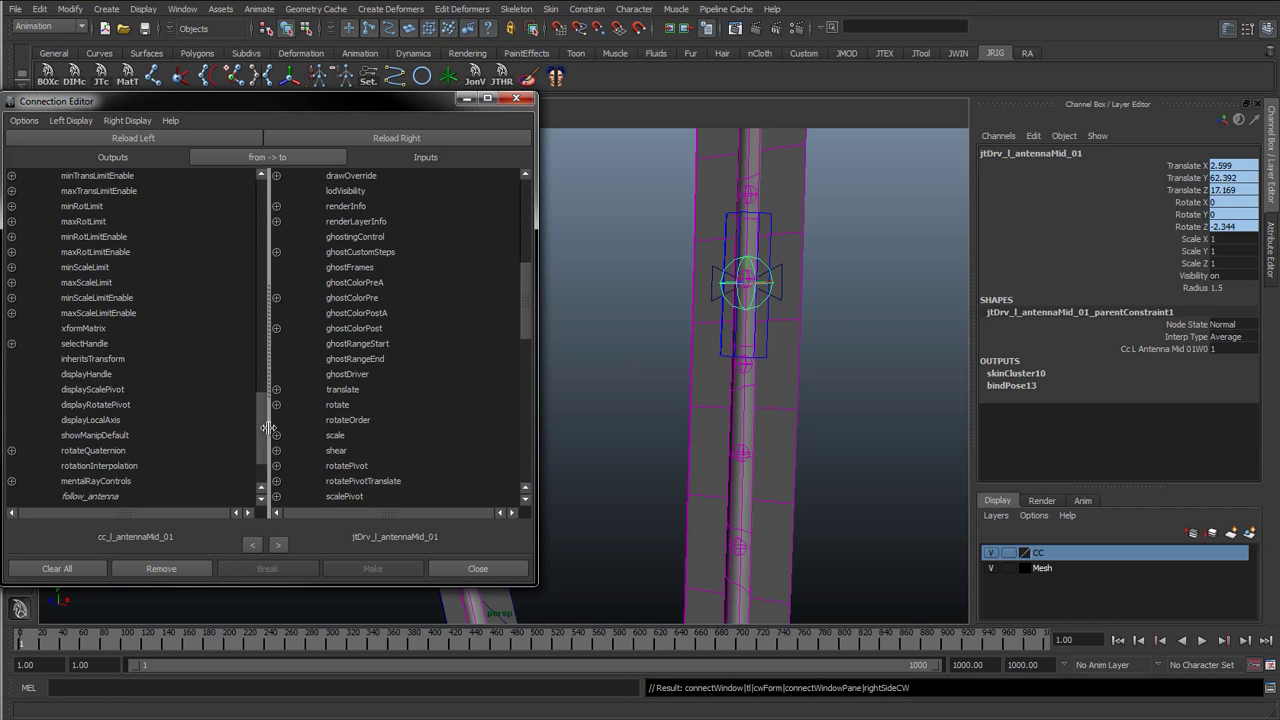
# Step: Connect the tangent attribute of cc_l_antennaMid_01 to scaleY of jtDrv_l_antennaMid_01
pyautogui.scroll(-2, 198, 480)
pyautogui.click(76, 496)
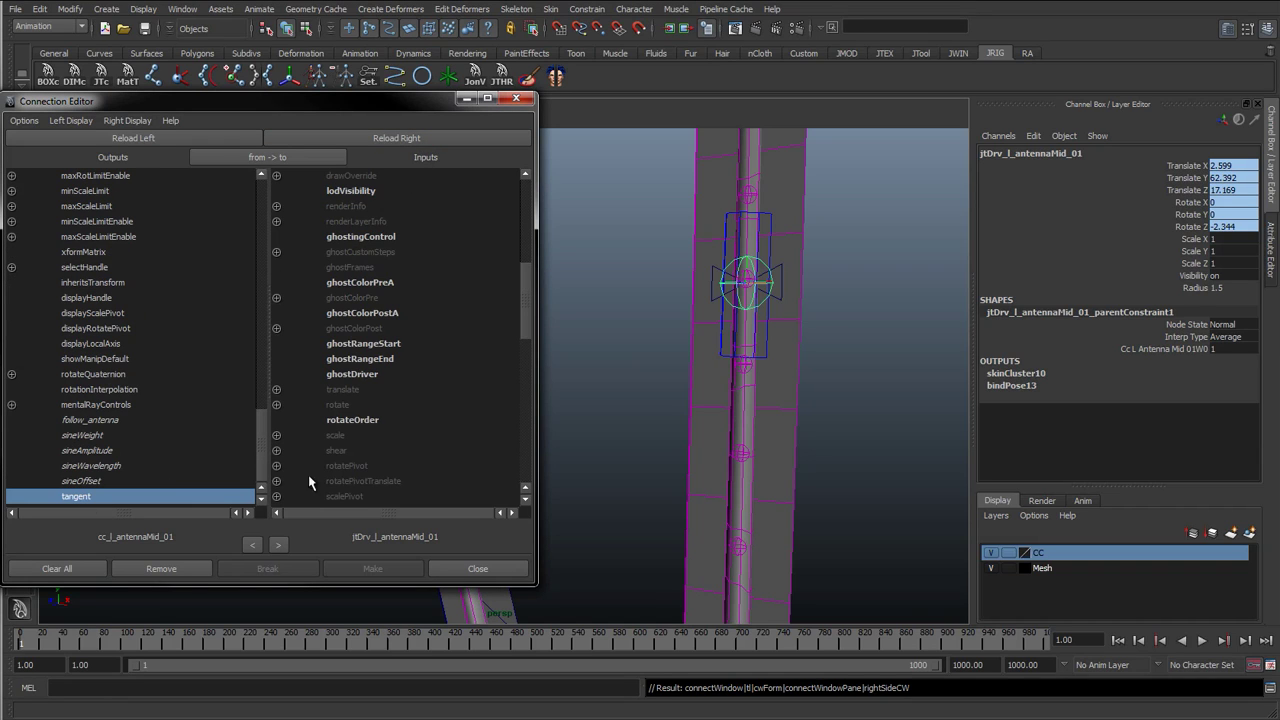
pyautogui.click(277, 435)
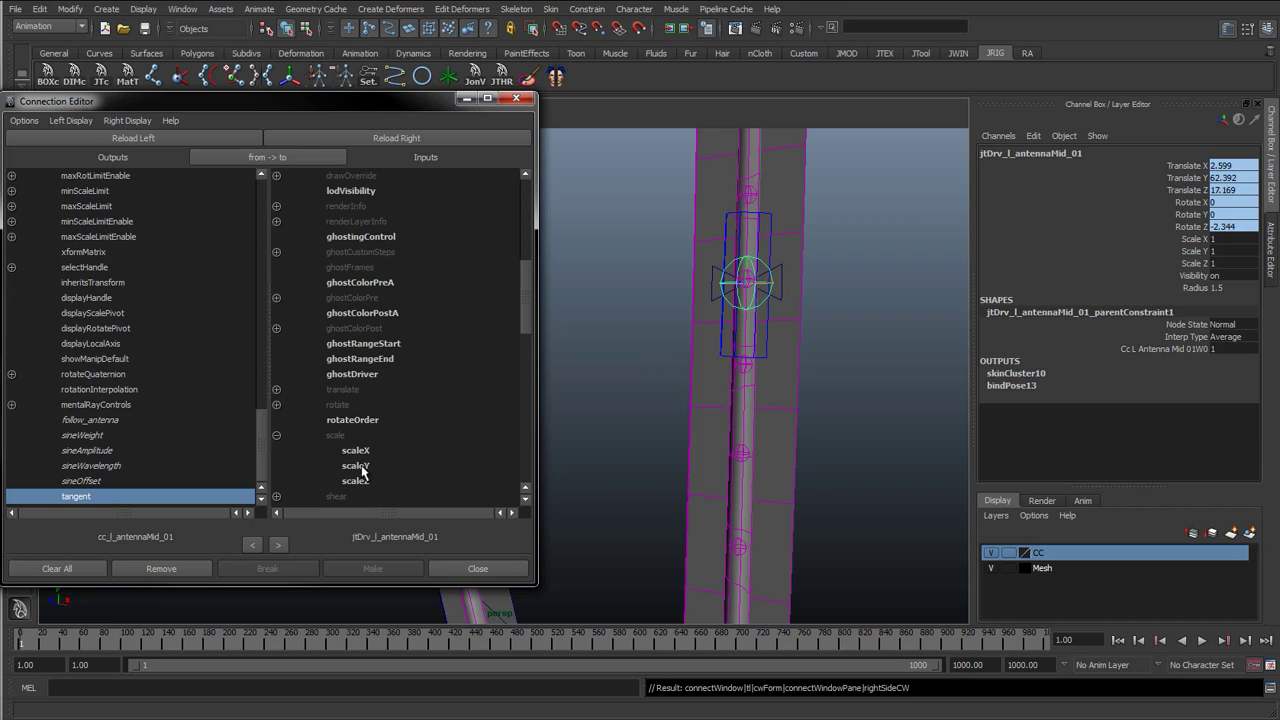
pyautogui.click(357, 466)
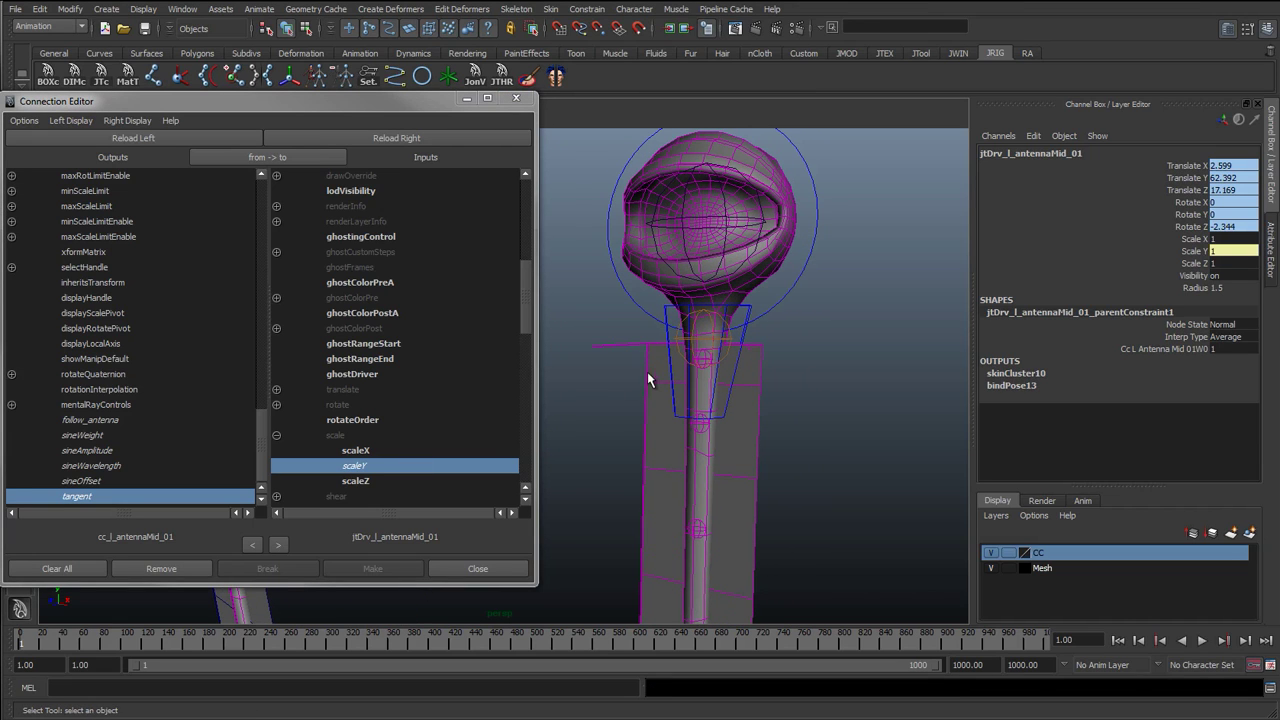
# Step: Connect the tangent attribute of cc_l_antennaEnd_01 to scaleY of jtDrv_l_antennaEnd_01, and close the Connection Editor
pyautogui.click(670, 365)
pyautogui.click(140, 138)
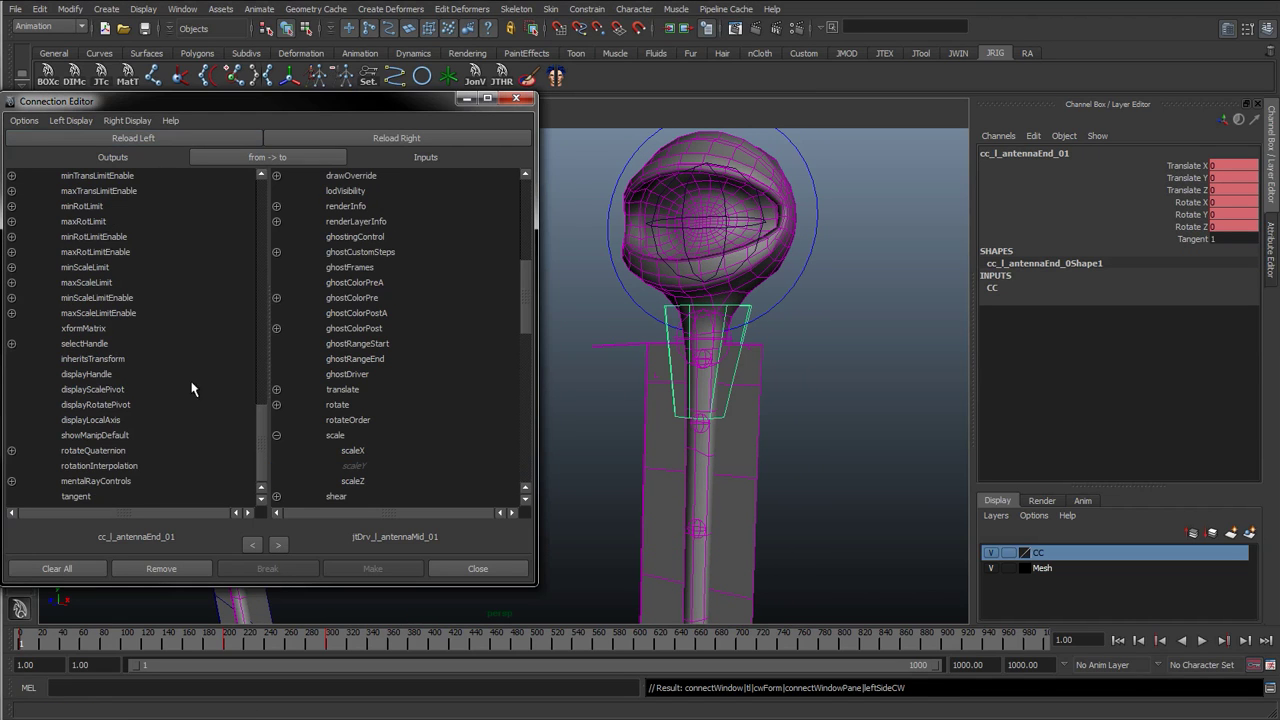
pyautogui.click(143, 496)
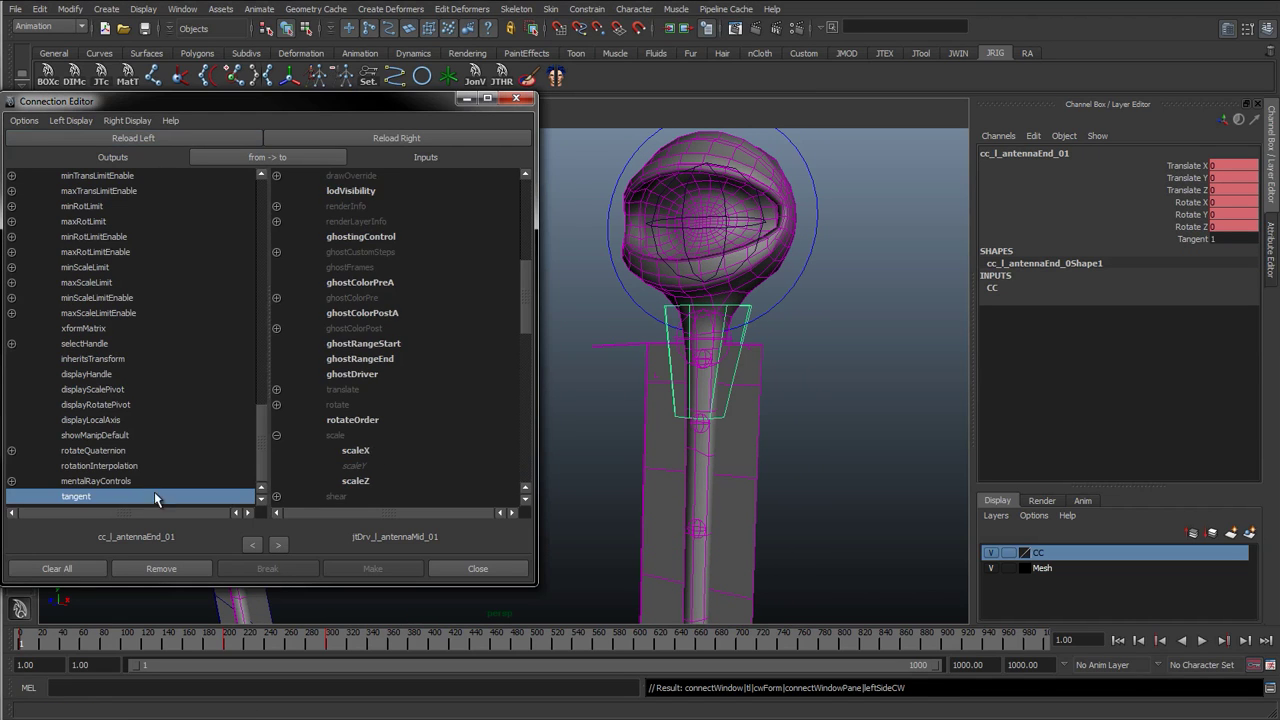
pyautogui.click(719, 345)
pyautogui.click(430, 139)
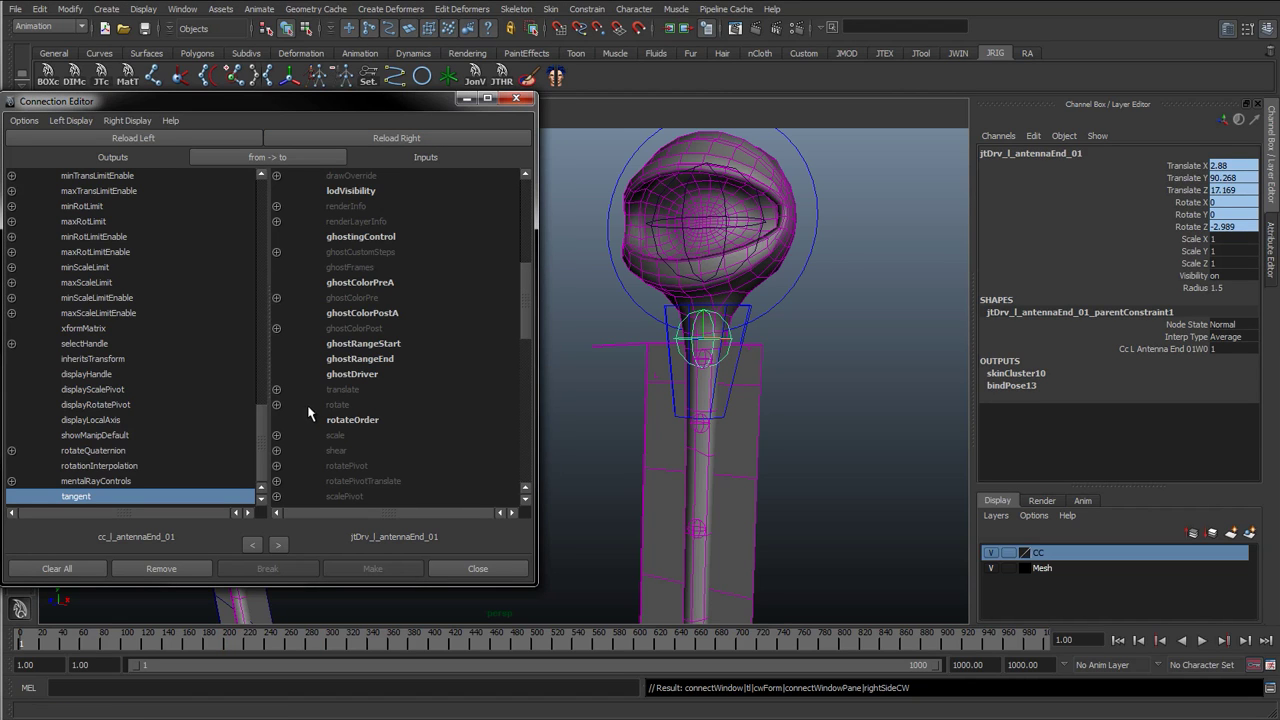
pyautogui.click(276, 436)
pyautogui.click(340, 466)
pyautogui.click(478, 568)
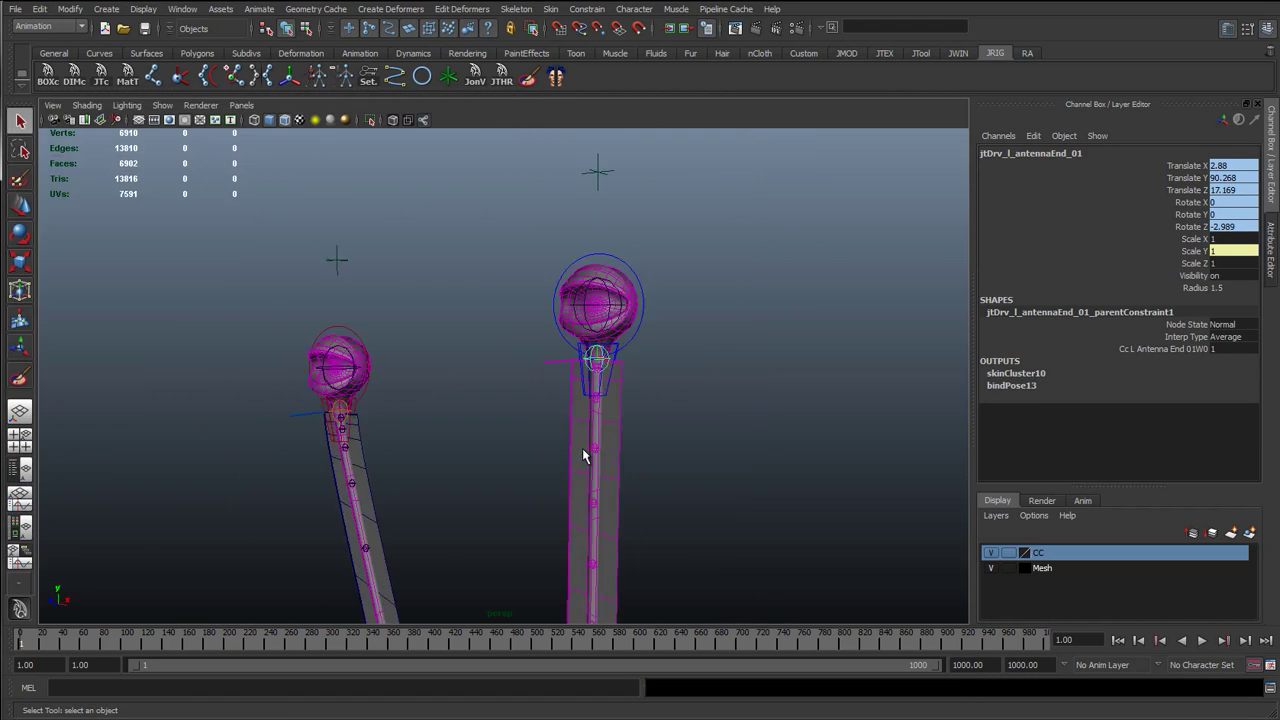
# Step: Test the left antenna's bend by moving cc_l_antennaMid_01 to Translate Z 25.735 and raising its Tangent to 15.9
pyautogui.keyDown('alt'); pyautogui.moveTo(585, 455); pyautogui.dragTo(67, 452); pyautogui.keyUp('alt')
pyautogui.click(440, 422)
pyautogui.click(444, 422)
pyautogui.press('w')
pyautogui.click(1188, 302)
pyautogui.keyDown('alt'); pyautogui.moveTo(840, 350); pyautogui.dragTo(335, 402, button='right'); pyautogui.keyUp('alt')
pyautogui.keyDown('alt'); pyautogui.moveTo(335, 402); pyautogui.dragTo(627, 363, button='middle'); pyautogui.keyUp('alt')
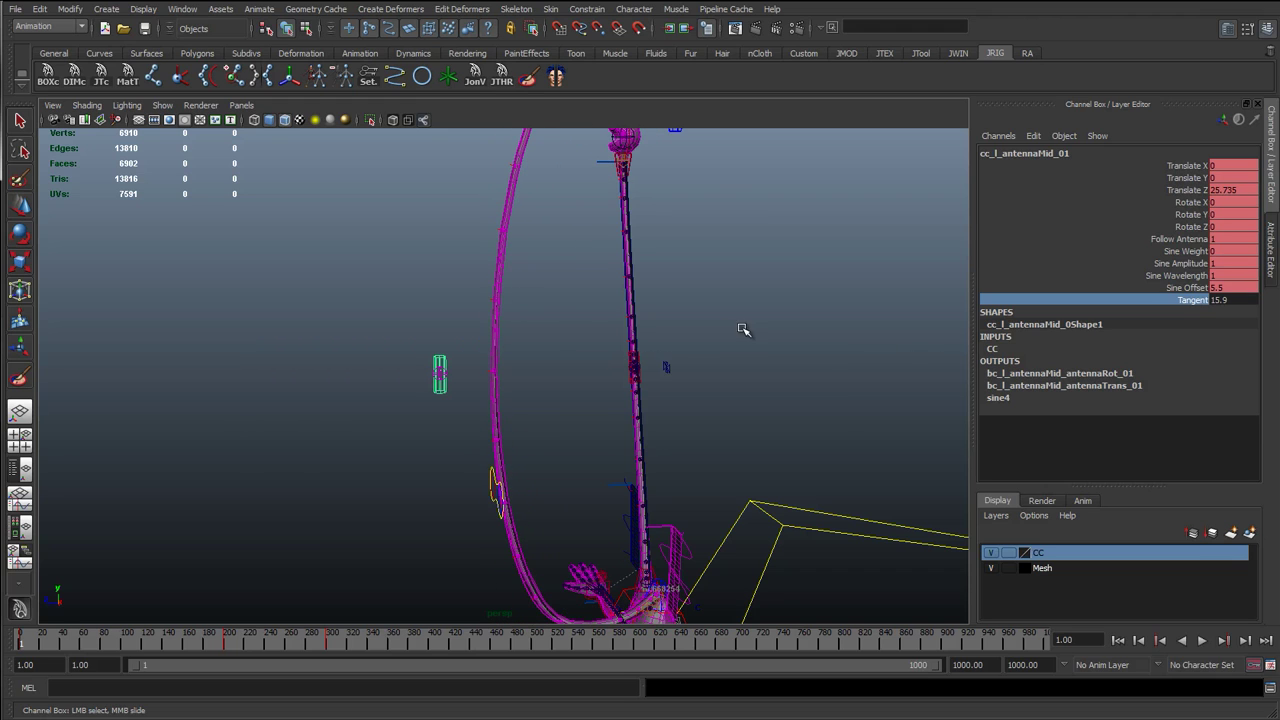
# Step: Lower the Tangent of cc_l_antennaMid_01 to -22.7 and rotate the control to about -46.563 in Z
pyautogui.keyDown('alt'); pyautogui.moveTo(780, 343); pyautogui.dragTo(621, 340); pyautogui.keyUp('alt')
pyautogui.moveTo(621, 340); pyautogui.dragTo(421, 350, button='middle')
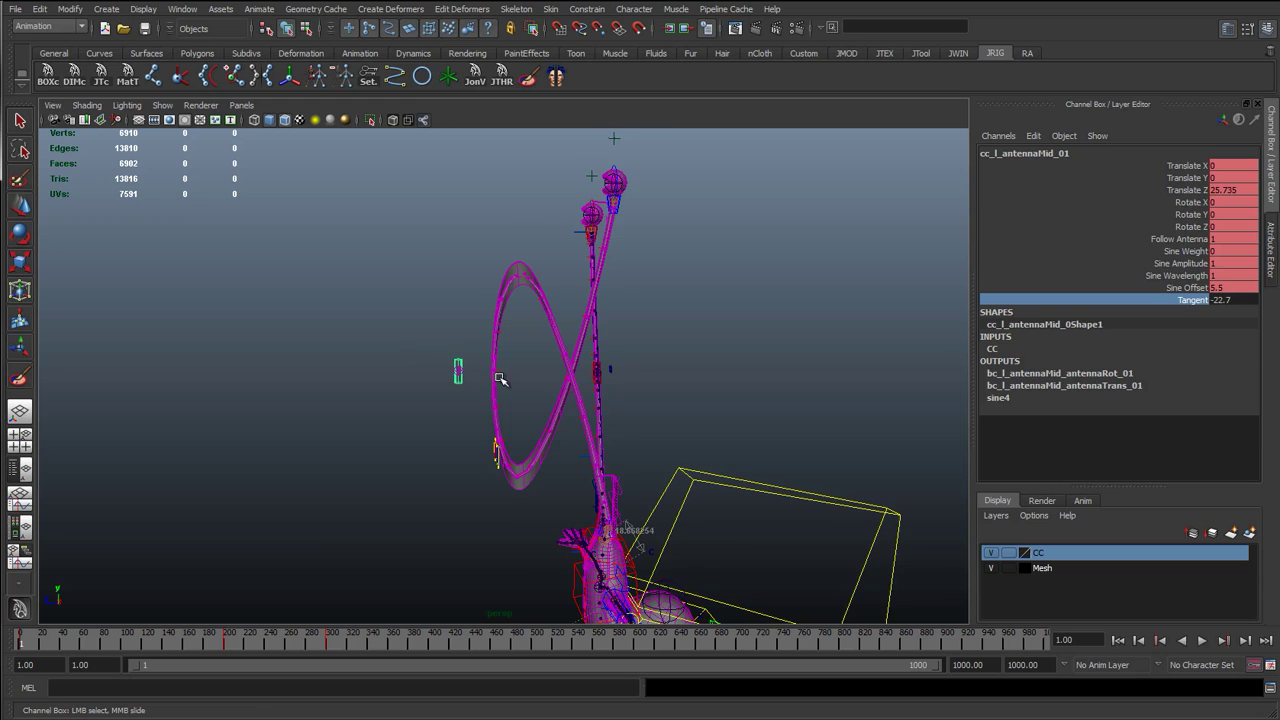
pyautogui.keyDown('alt'); pyautogui.moveTo(424, 352); pyautogui.dragTo(500, 381, button='right'); pyautogui.keyUp('alt')
pyautogui.keyDown('alt'); pyautogui.moveTo(500, 381); pyautogui.dragTo(643, 397); pyautogui.keyUp('alt')
pyautogui.press('e')
pyautogui.moveTo(630, 296); pyautogui.dragTo(640, 420)
# Step: Hide NURBS surfaces in the viewport and show the body mesh Mesh_mainBody_01 with smooth mesh preview
pyautogui.click(162, 105)
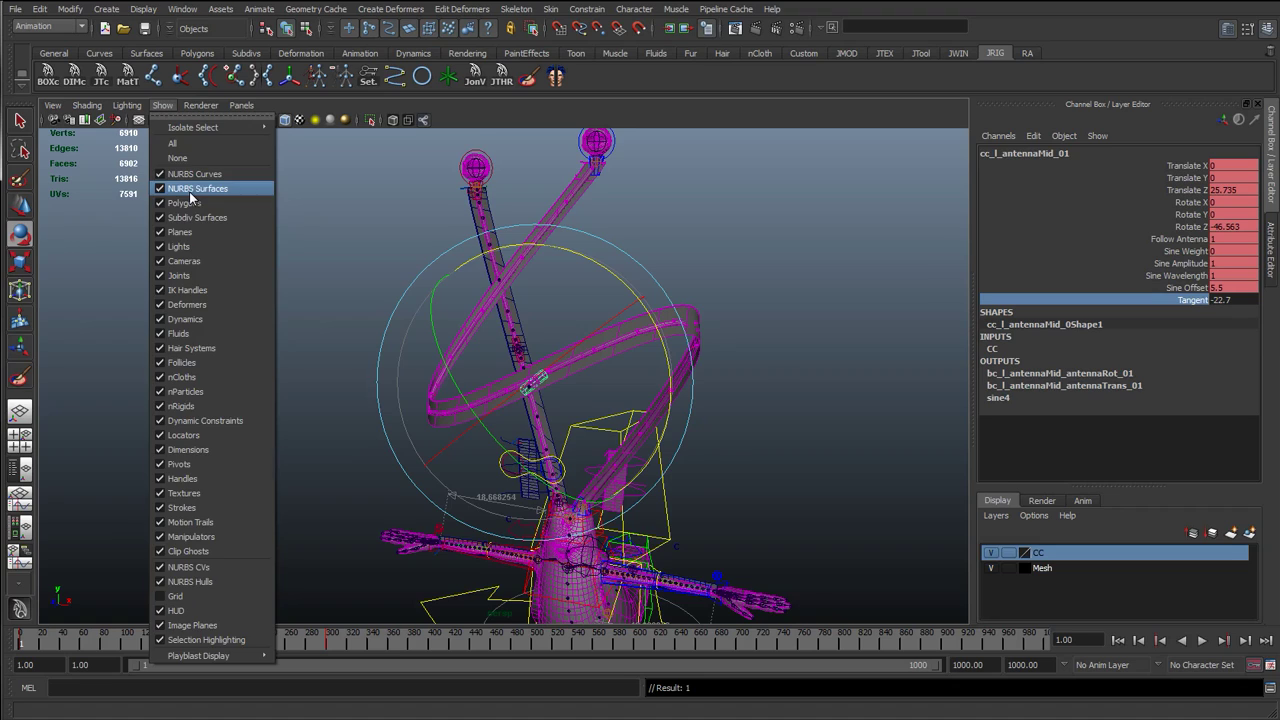
pyautogui.click(192, 190)
pyautogui.keyDown('alt'); pyautogui.moveTo(330, 305); pyautogui.dragTo(620, 357); pyautogui.keyUp('alt')
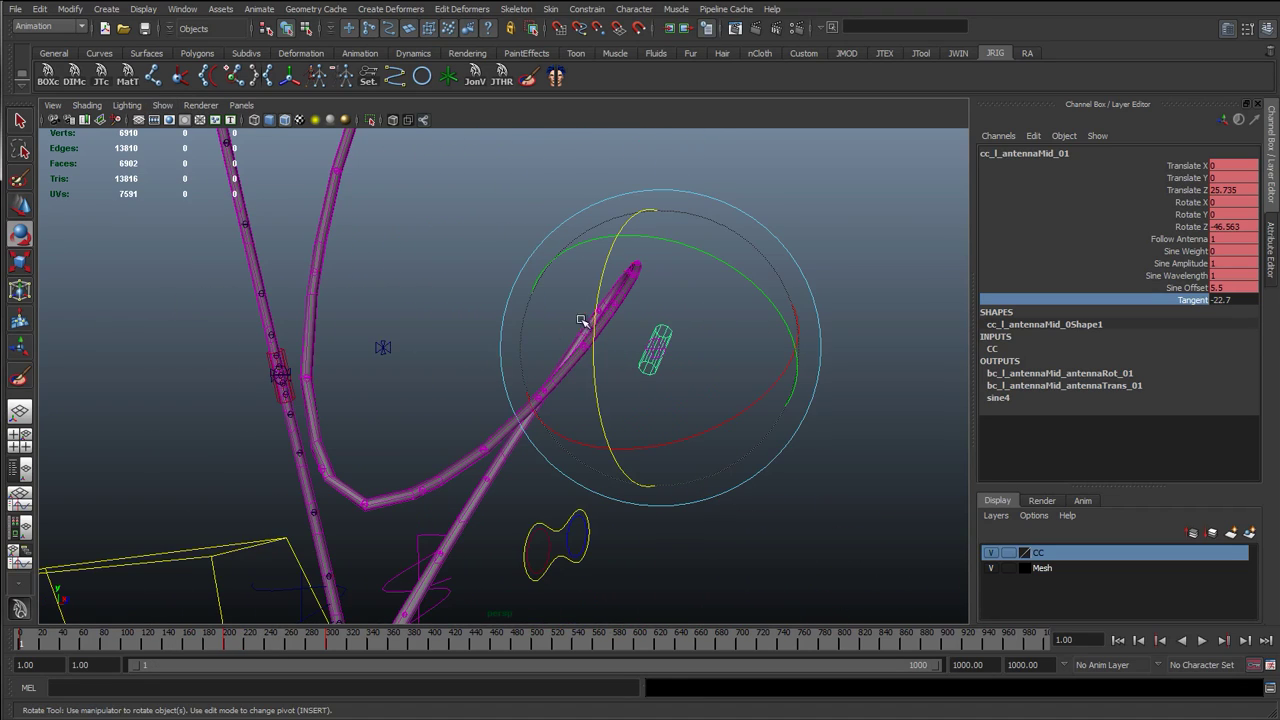
pyautogui.click(470, 457)
pyautogui.press('3')
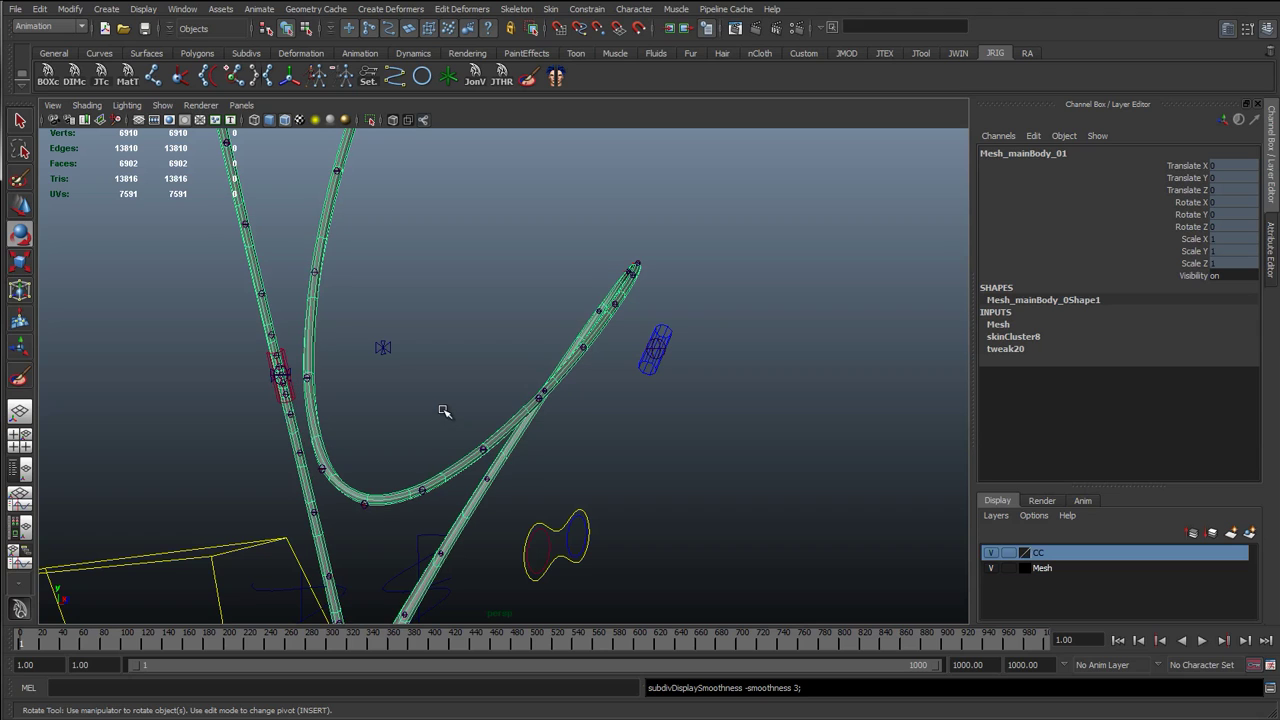
pyautogui.click(497, 408)
# Step: Select cc_l_antennaMid_01 and examine the looped left antenna's deformation along its length, from base to tip and from several angles
pyautogui.click(643, 371)
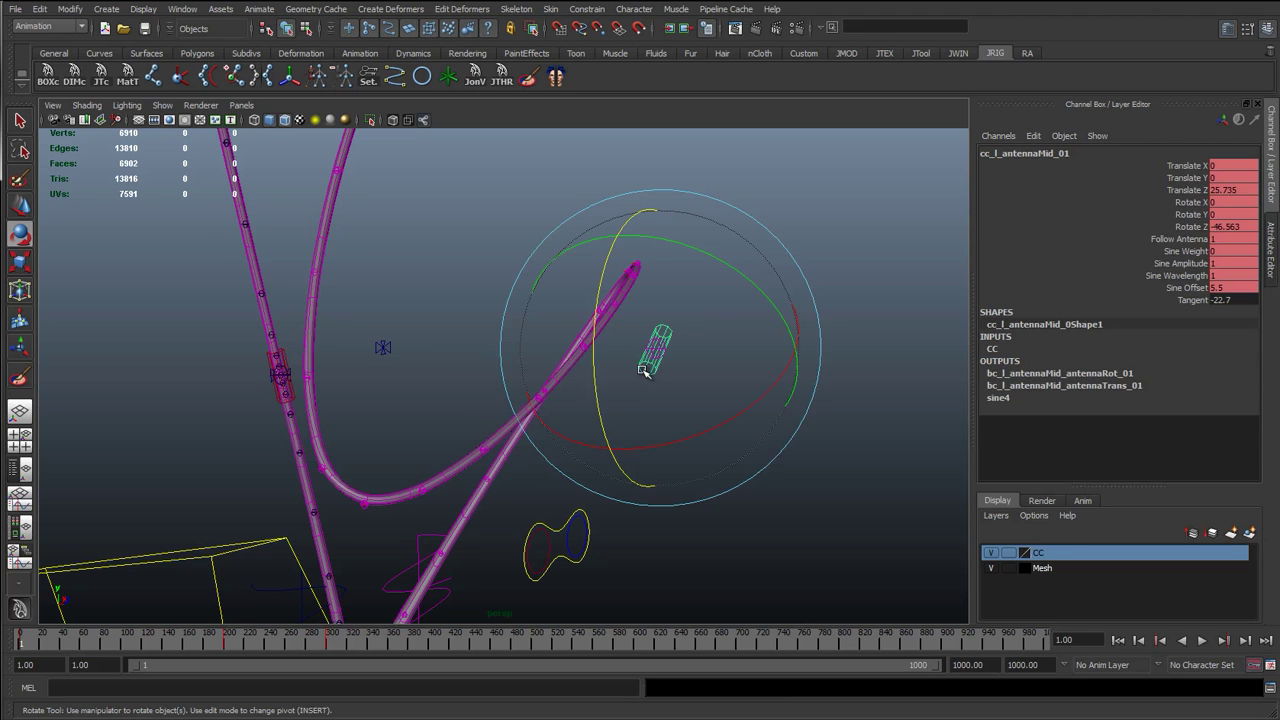
pyautogui.press('q')
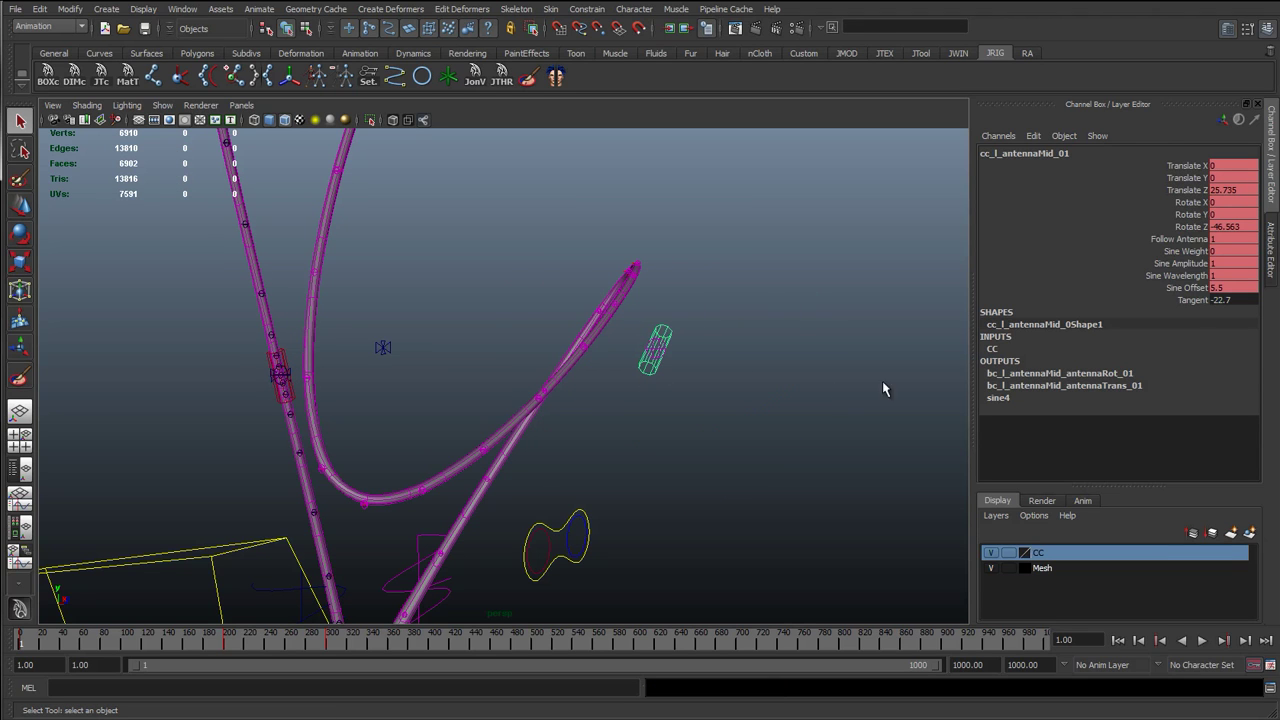
pyautogui.click(1180, 301)
pyautogui.keyDown('alt'); pyautogui.moveTo(606, 412); pyautogui.dragTo(400, 477); pyautogui.keyUp('alt')
pyautogui.keyDown('alt'); pyautogui.moveTo(763, 486); pyautogui.dragTo(745, 522, button='right'); pyautogui.keyUp('alt')
pyautogui.keyDown('alt'); pyautogui.moveTo(580, 490); pyautogui.dragTo(563, 340, button='middle'); pyautogui.keyUp('alt')
pyautogui.keyDown('alt'); pyautogui.moveTo(602, 545); pyautogui.dragTo(578, 443, button='middle'); pyautogui.keyUp('alt')
pyautogui.keyDown('alt'); pyautogui.moveTo(578, 443); pyautogui.dragTo(640, 468, button='right'); pyautogui.keyUp('alt')
pyautogui.keyDown('alt'); pyautogui.moveTo(640, 468); pyautogui.dragTo(477, 446); pyautogui.keyUp('alt')
pyautogui.keyDown('alt'); pyautogui.moveTo(477, 446); pyautogui.dragTo(720, 397, button='middle'); pyautogui.keyUp('alt')
pyautogui.keyDown('alt'); pyautogui.moveTo(720, 397); pyautogui.dragTo(463, 509); pyautogui.keyUp('alt')
pyautogui.keyDown('alt'); pyautogui.moveTo(463, 509); pyautogui.dragTo(440, 540, button='right'); pyautogui.keyUp('alt')
pyautogui.keyDown('alt'); pyautogui.moveTo(506, 600); pyautogui.dragTo(508, 622, button='middle'); pyautogui.keyUp('alt')
pyautogui.keyDown('alt'); pyautogui.moveTo(508, 622); pyautogui.dragTo(606, 497); pyautogui.keyUp('alt')
pyautogui.keyDown('alt'); pyautogui.moveTo(606, 497); pyautogui.dragTo(600, 357, button='middle'); pyautogui.keyUp('alt')
pyautogui.keyDown('alt'); pyautogui.moveTo(600, 357); pyautogui.dragTo(699, 351); pyautogui.keyUp('alt')
pyautogui.keyDown('alt'); pyautogui.moveTo(669, 334); pyautogui.dragTo(588, 600, button='middle'); pyautogui.keyUp('alt')
pyautogui.keyDown('alt'); pyautogui.moveTo(549, 449); pyautogui.dragTo(480, 360); pyautogui.keyUp('alt')
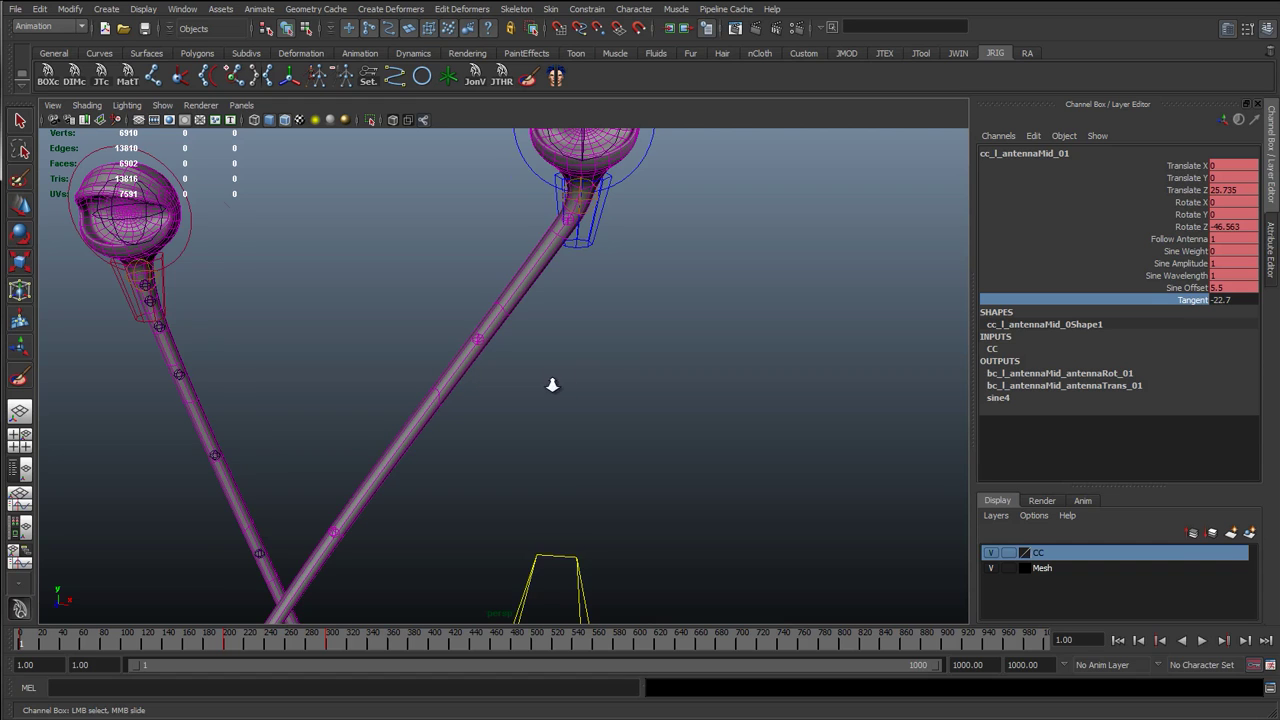
pyautogui.keyDown('alt'); pyautogui.moveTo(553, 388); pyautogui.dragTo(505, 395, button='right'); pyautogui.keyUp('alt')
pyautogui.keyDown('alt'); pyautogui.moveTo(505, 440); pyautogui.dragTo(508, 349, button='middle'); pyautogui.keyUp('alt')
pyautogui.keyDown('alt'); pyautogui.moveTo(540, 510); pyautogui.dragTo(543, 420, button='middle'); pyautogui.keyUp('alt')
pyautogui.keyDown('alt'); pyautogui.moveTo(543, 420); pyautogui.dragTo(520, 400, button='right'); pyautogui.keyUp('alt')
pyautogui.keyDown('alt'); pyautogui.moveTo(520, 400); pyautogui.dragTo(505, 370); pyautogui.keyUp('alt')
pyautogui.keyDown('alt'); pyautogui.moveTo(500, 405); pyautogui.dragTo(562, 353, button='right'); pyautogui.keyUp('alt')
pyautogui.click(1218, 300)
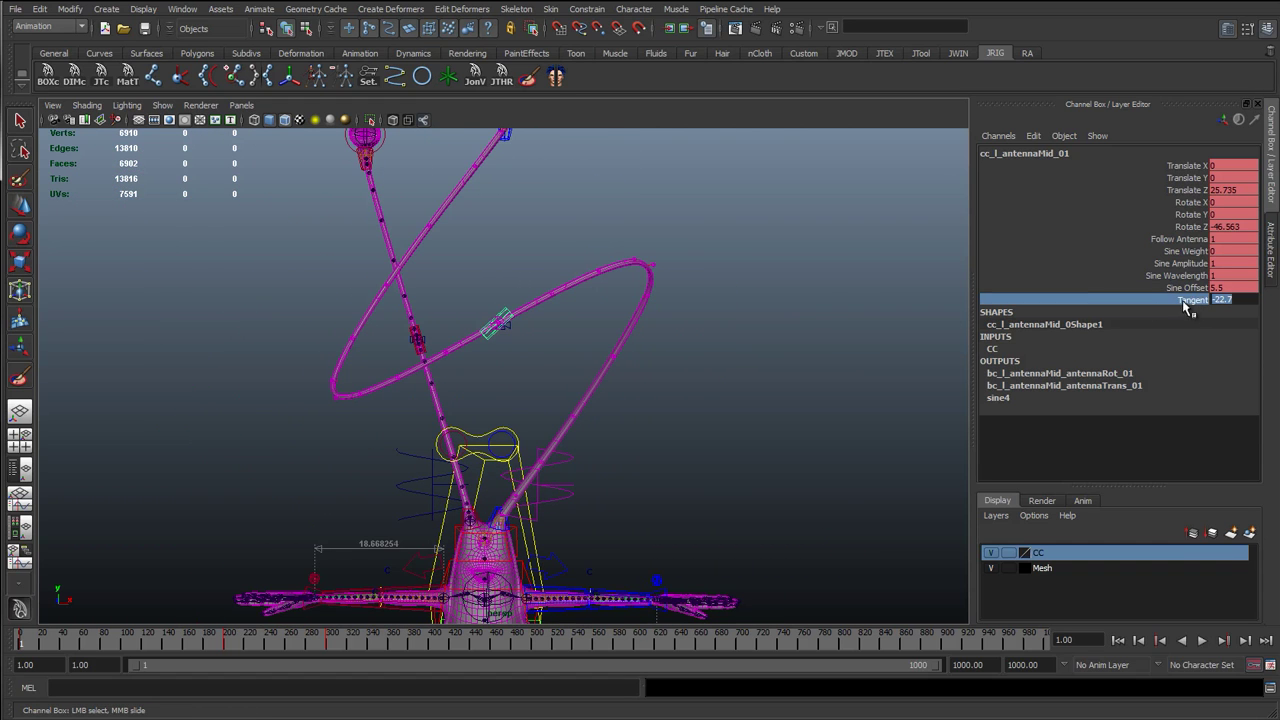
pyautogui.keyDown('alt'); pyautogui.moveTo(493, 355); pyautogui.dragTo(527, 402, button='middle'); pyautogui.keyUp('alt')
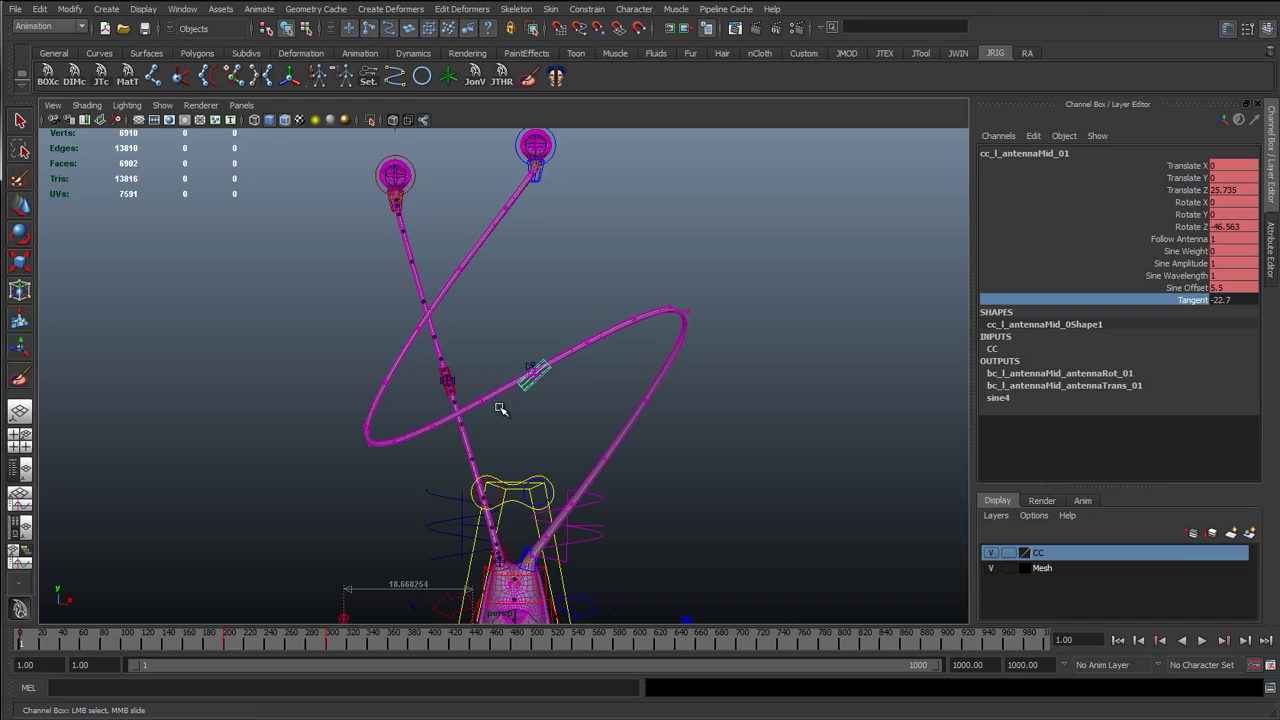
pyautogui.keyDown('alt'); pyautogui.moveTo(497, 409); pyautogui.dragTo(594, 393); pyautogui.keyUp('alt')
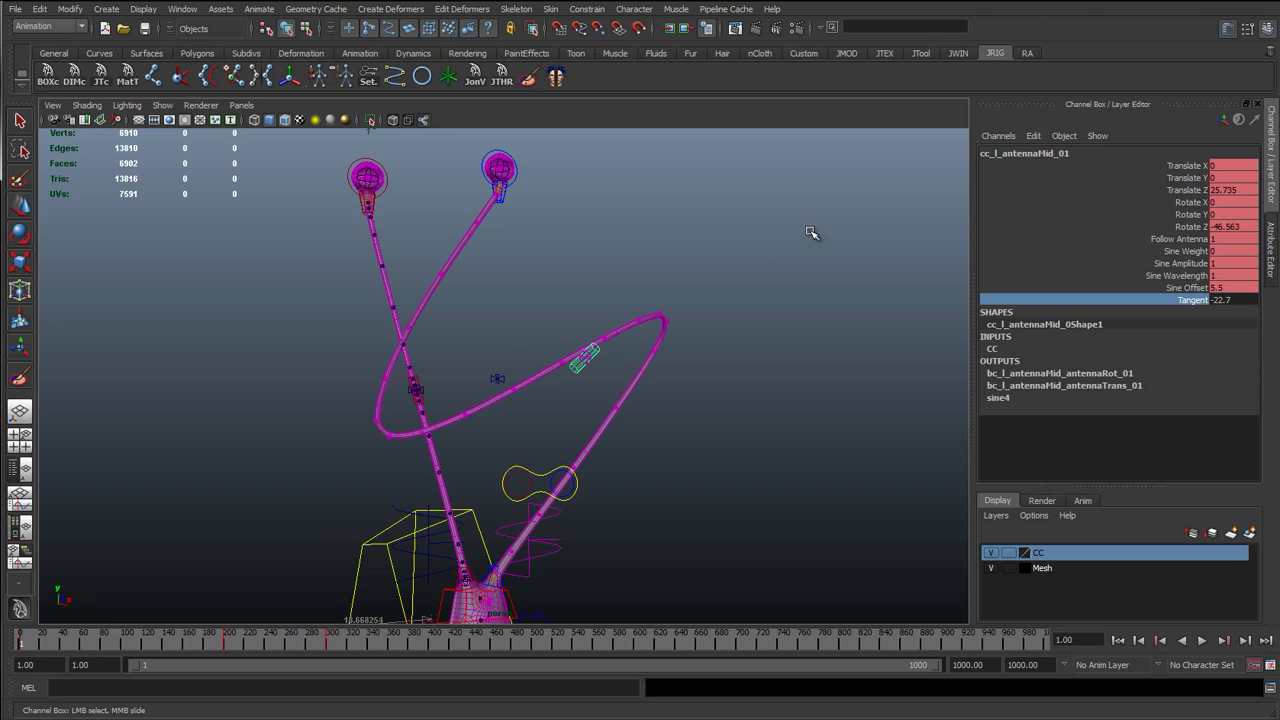
# Step: Reset cc_l_antennaMid_01 by setting its Tangent to 1 and its Translate Z and rotations to 0
pyautogui.click(1250, 299)
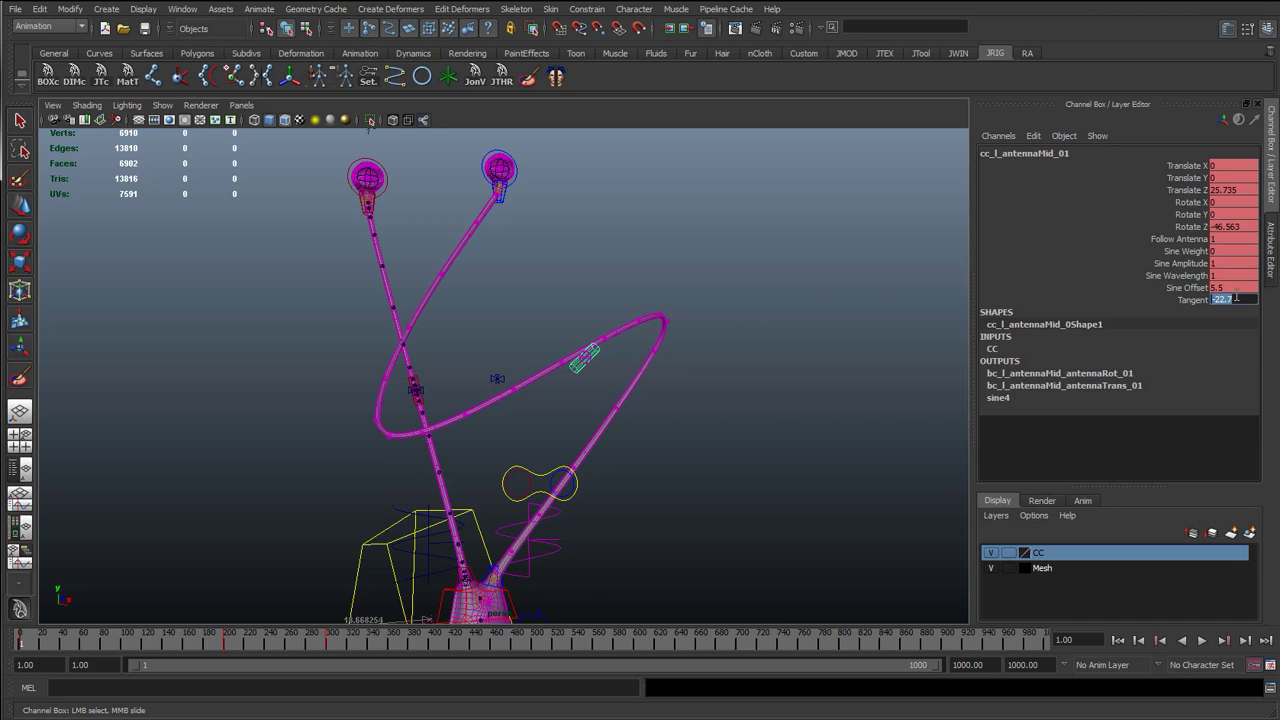
pyautogui.press('Return')
pyautogui.click(646, 354)
pyautogui.keyDown('alt'); pyautogui.moveTo(646, 354); pyautogui.dragTo(519, 362); pyautogui.keyUp('alt')
pyautogui.click(519, 362)
pyautogui.moveTo(1245, 226); pyautogui.dragTo(1232, 197)
pyautogui.write('0')
pyautogui.press('Return')
pyautogui.click(771, 317)
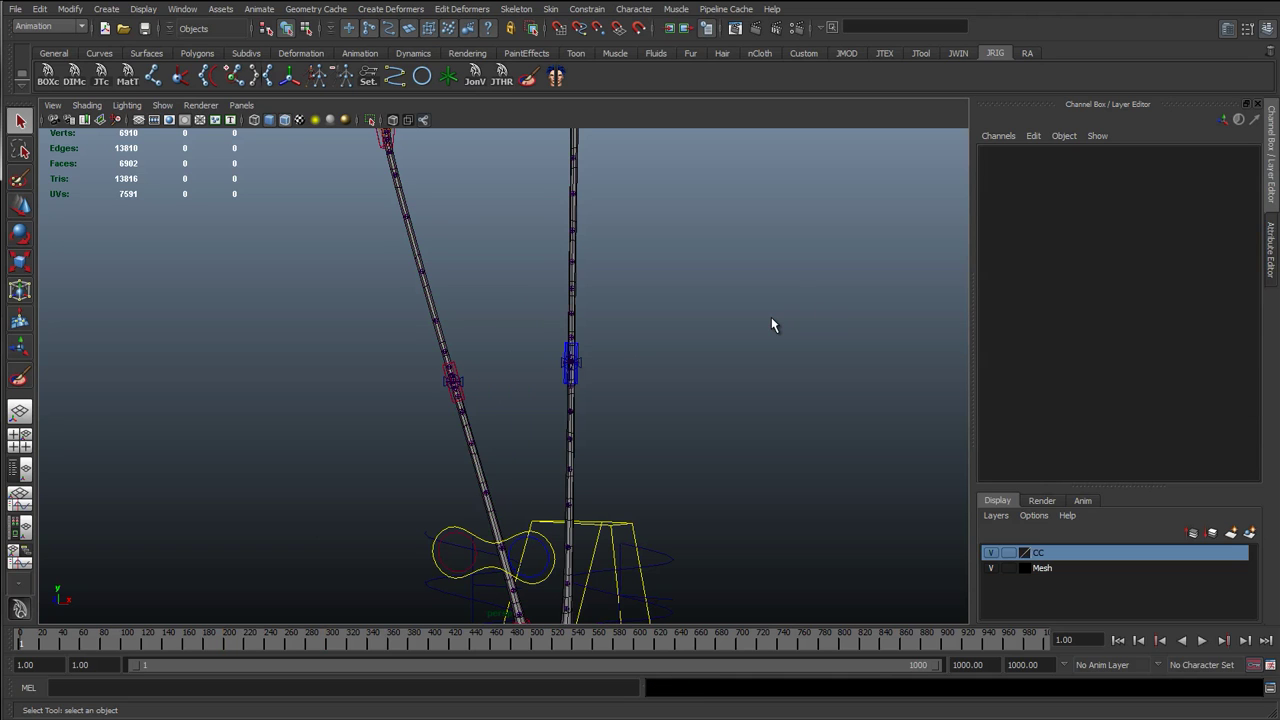
# Step: Move cc_l_antennaMid_01 to Translate Z 12.775 and lower its Tangent to -4
pyautogui.press('w')
pyautogui.keyDown('alt'); pyautogui.moveTo(620, 383); pyautogui.dragTo(585, 430, button='right'); pyautogui.keyUp('alt')
pyautogui.keyDown('alt'); pyautogui.moveTo(585, 430); pyautogui.dragTo(525, 439); pyautogui.keyUp('alt')
pyautogui.keyDown('alt'); pyautogui.moveTo(597, 424); pyautogui.dragTo(516, 401, button='middle'); pyautogui.keyUp('alt')
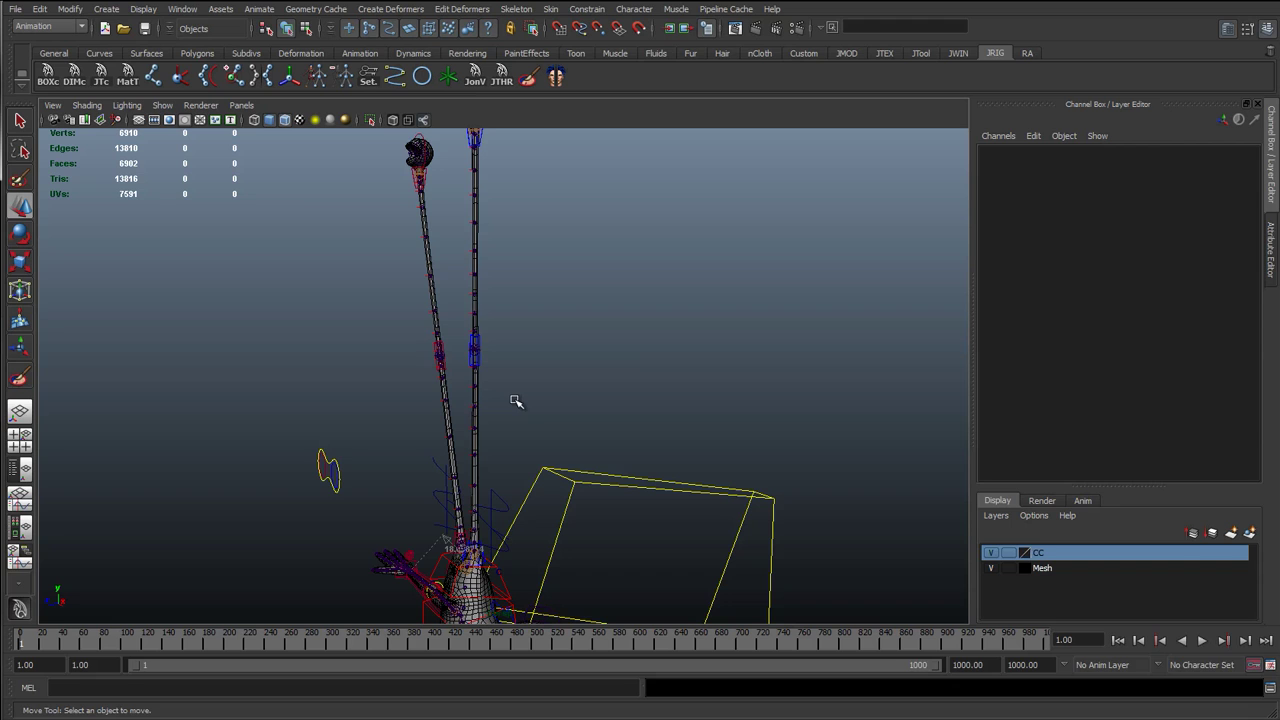
pyautogui.keyDown('alt'); pyautogui.moveTo(516, 401); pyautogui.dragTo(472, 392); pyautogui.keyUp('alt')
pyautogui.click(490, 338)
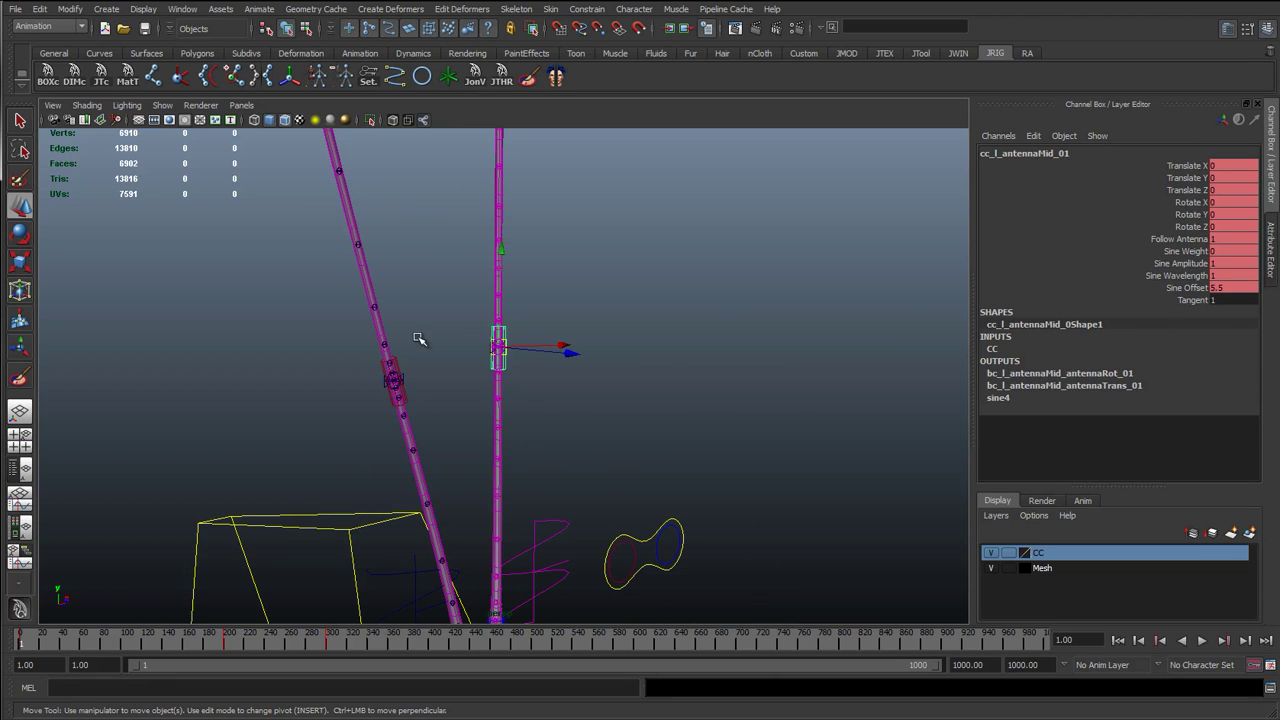
pyautogui.moveTo(563, 352); pyautogui.dragTo(831, 367)
pyautogui.click(1197, 302)
pyautogui.moveTo(509, 391); pyautogui.dragTo(483, 399, button='middle')
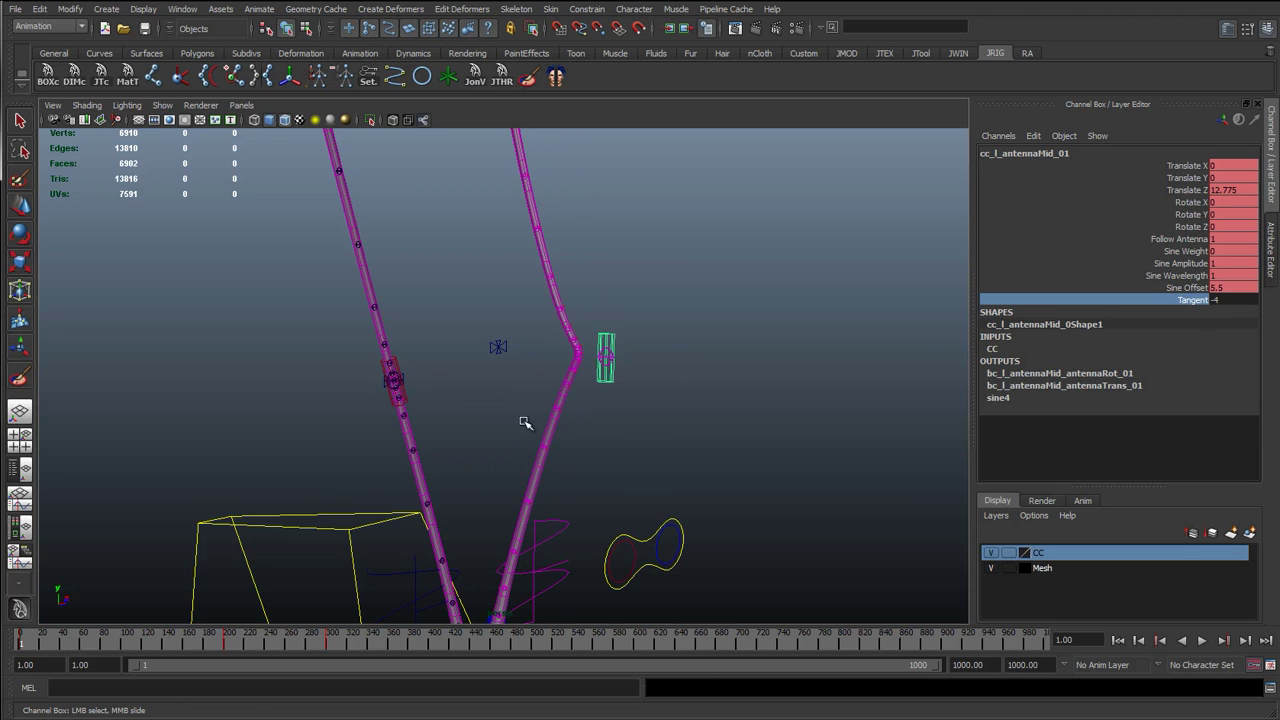
# Step: Inspect the left antenna's kink from several angles and set the Tangent of cc_l_antennaMid_01 to 1
pyautogui.keyDown('alt'); pyautogui.moveTo(545, 437); pyautogui.dragTo(531, 523, button='right'); pyautogui.keyUp('alt')
pyautogui.keyDown('alt'); pyautogui.moveTo(531, 523); pyautogui.dragTo(484, 540); pyautogui.keyUp('alt')
pyautogui.keyDown('alt'); pyautogui.moveTo(530, 550); pyautogui.dragTo(562, 353, button='middle'); pyautogui.keyUp('alt')
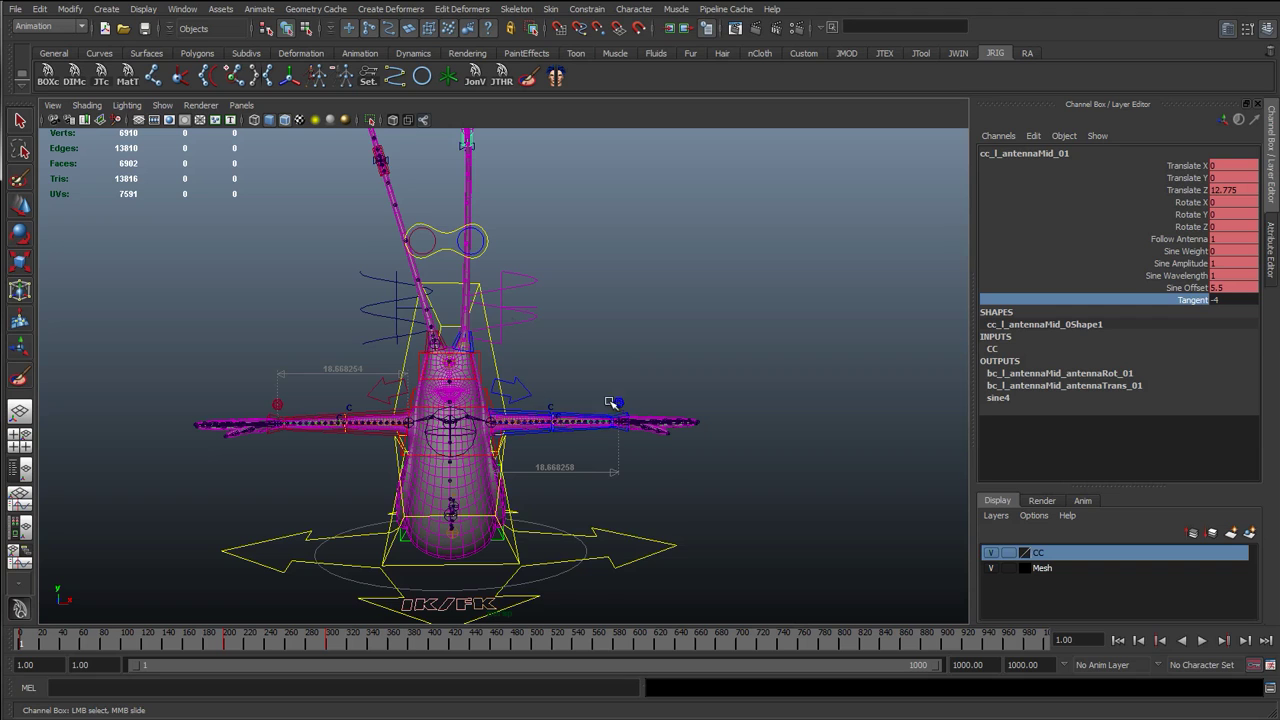
pyautogui.keyDown('alt'); pyautogui.moveTo(460, 294); pyautogui.dragTo(474, 446, button='middle'); pyautogui.keyUp('alt')
pyautogui.keyDown('alt'); pyautogui.moveTo(474, 446); pyautogui.dragTo(623, 451, button='right'); pyautogui.keyUp('alt')
pyautogui.keyDown('alt'); pyautogui.moveTo(526, 431); pyautogui.dragTo(440, 420); pyautogui.keyUp('alt')
pyautogui.keyDown('alt'); pyautogui.moveTo(511, 323); pyautogui.dragTo(513, 424, button='middle'); pyautogui.keyUp('alt')
pyautogui.keyDown('alt'); pyautogui.moveTo(513, 424); pyautogui.dragTo(480, 440); pyautogui.keyUp('alt')
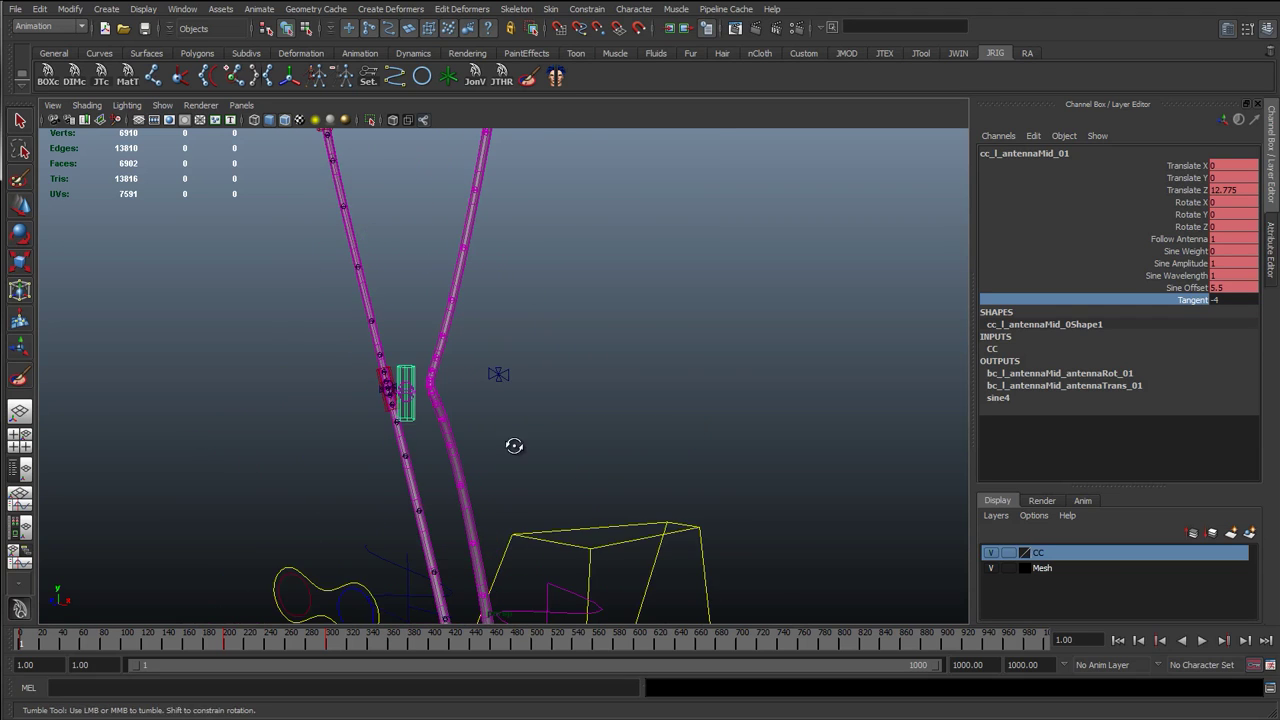
pyautogui.click(1233, 298)
pyautogui.press('Return')
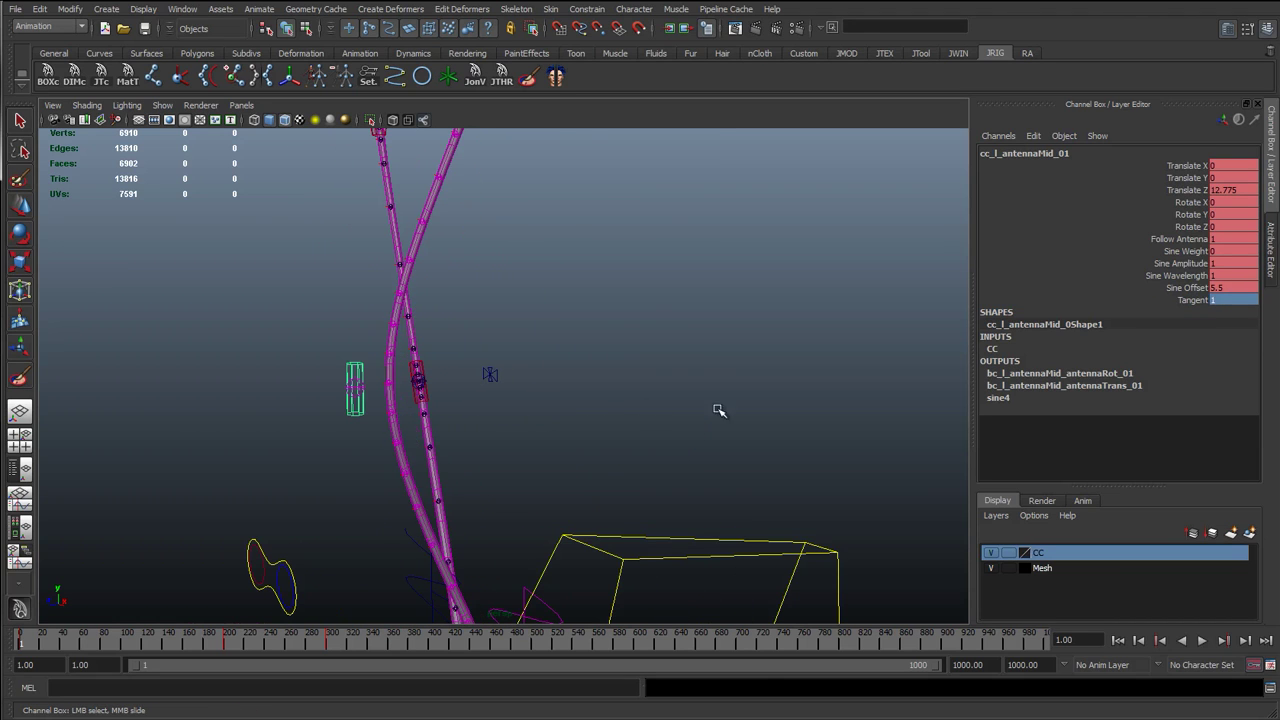
# Step: Deselect the antenna control, view the whole character, and select its main body mesh Mesh_mainBody_01
pyautogui.click(600, 403)
pyautogui.keyDown('alt'); pyautogui.moveTo(600, 403); pyautogui.dragTo(457, 357, button='right'); pyautogui.keyUp('alt')
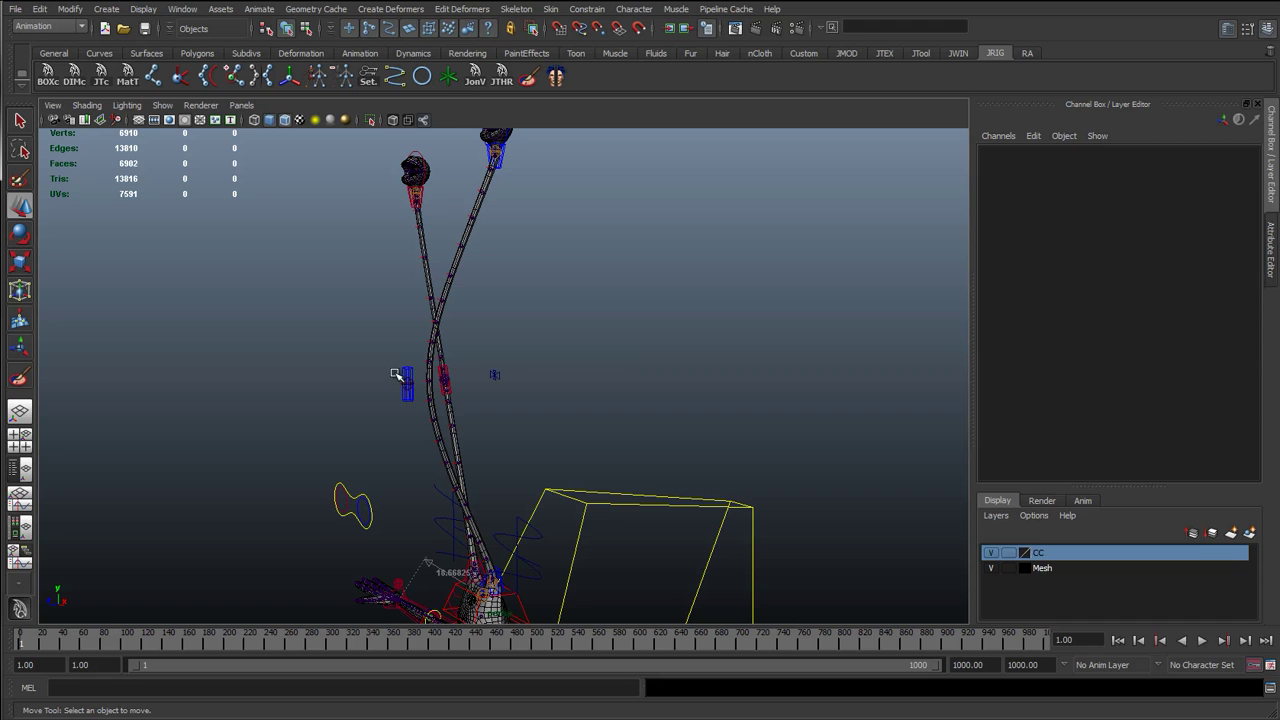
pyautogui.keyDown('alt'); pyautogui.moveTo(316, 397); pyautogui.dragTo(421, 455); pyautogui.keyUp('alt')
pyautogui.click(516, 578)
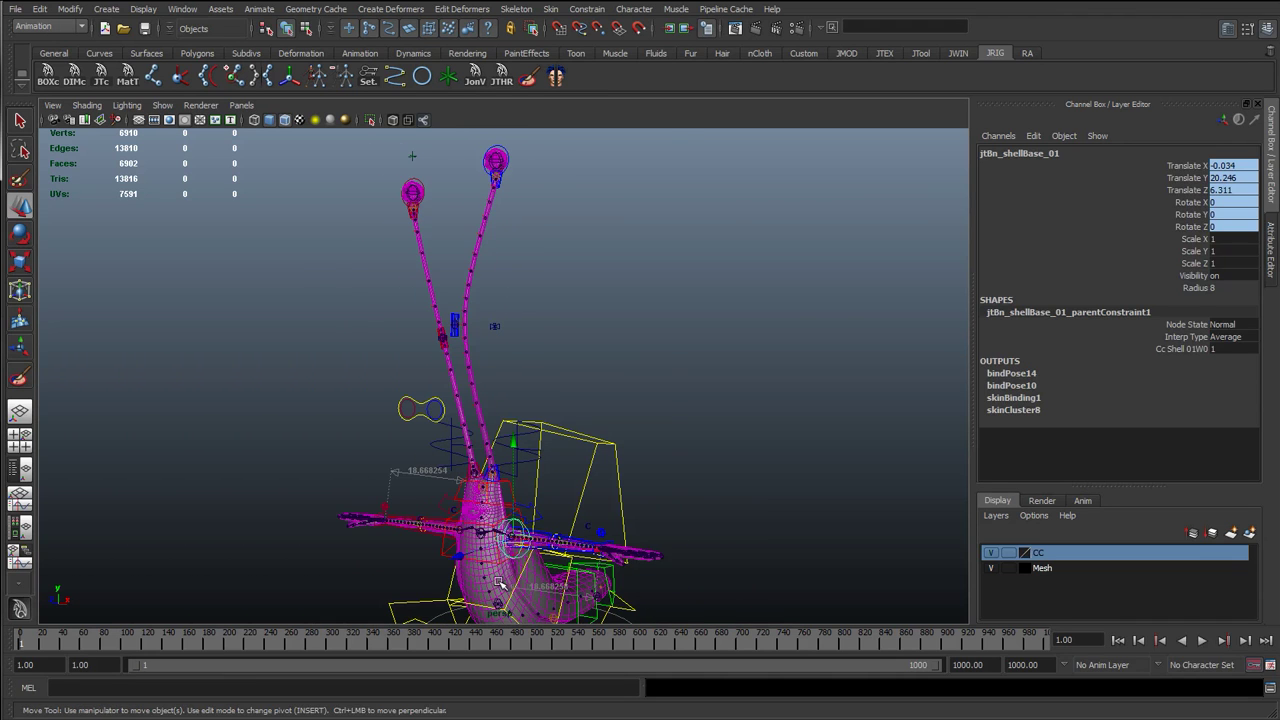
pyautogui.keyDown('alt'); pyautogui.moveTo(504, 585); pyautogui.dragTo(520, 405, button='middle'); pyautogui.keyUp('alt')
pyautogui.click(533, 426)
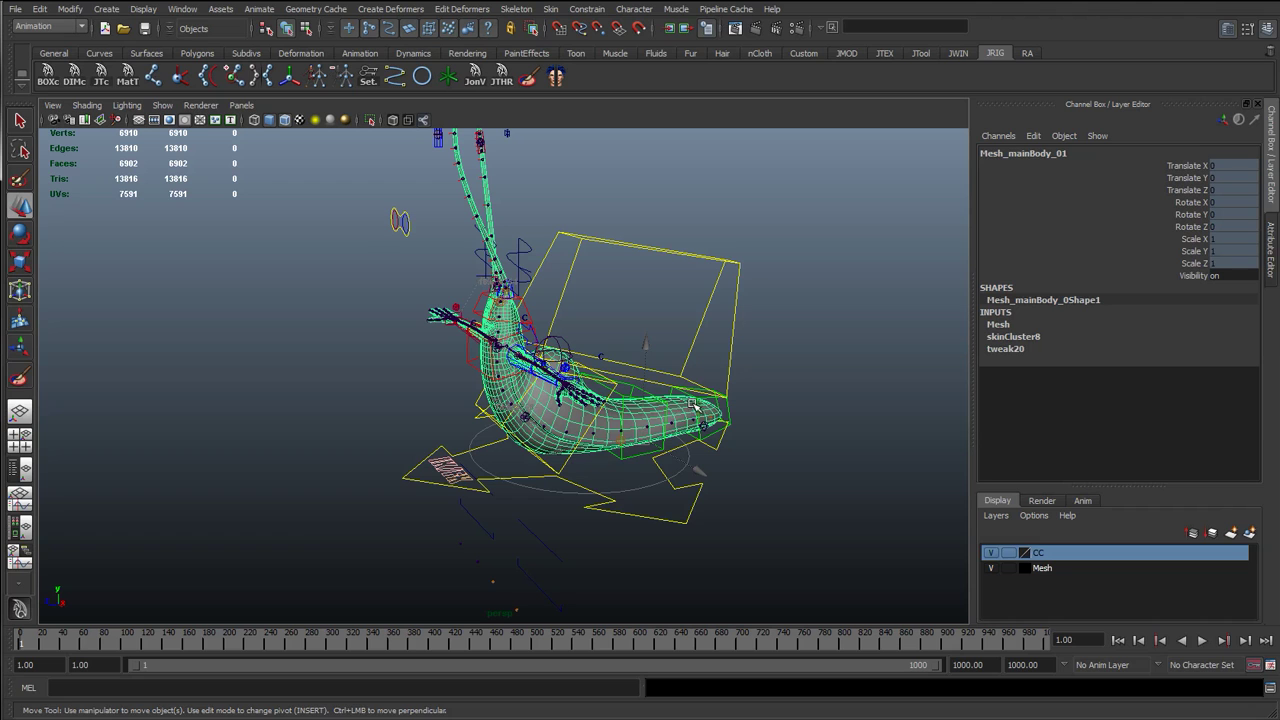